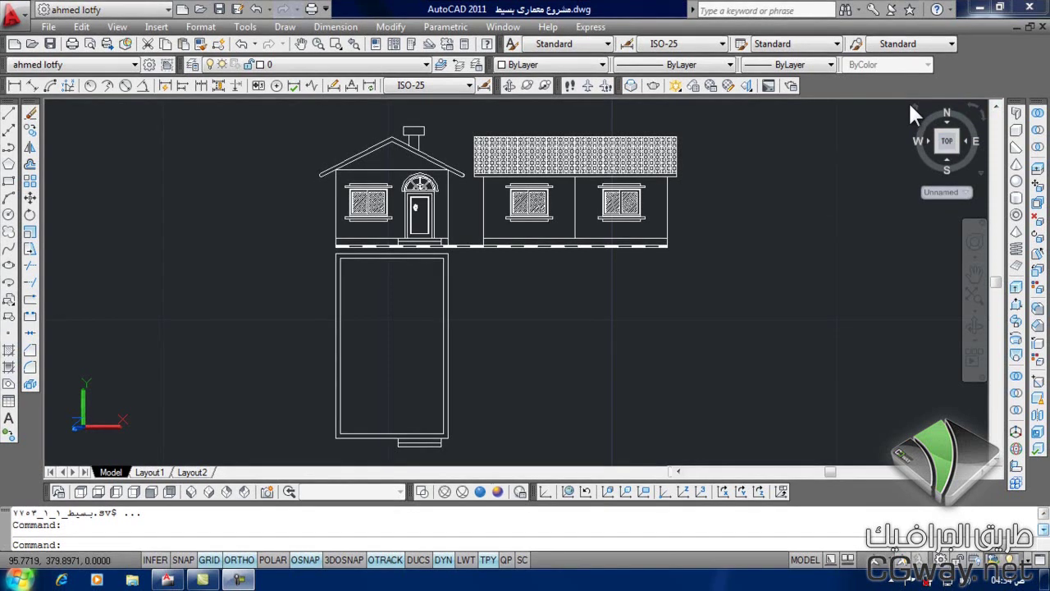
- Switch to the SE Isometric view with Conceptual shading and frame the house
left_click(915, 106)
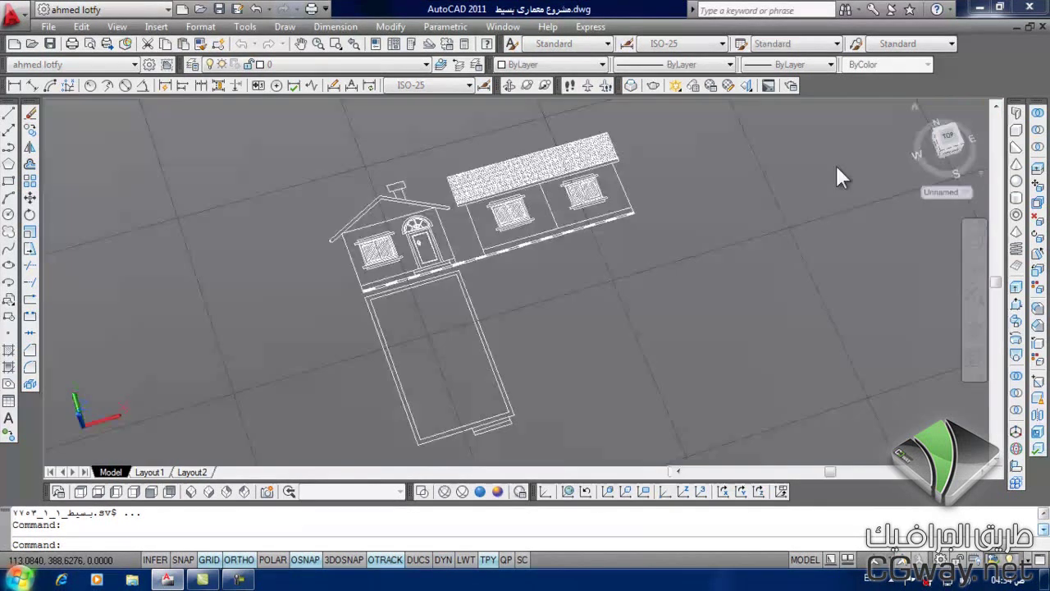
scroll(532, 281, "up", 2)
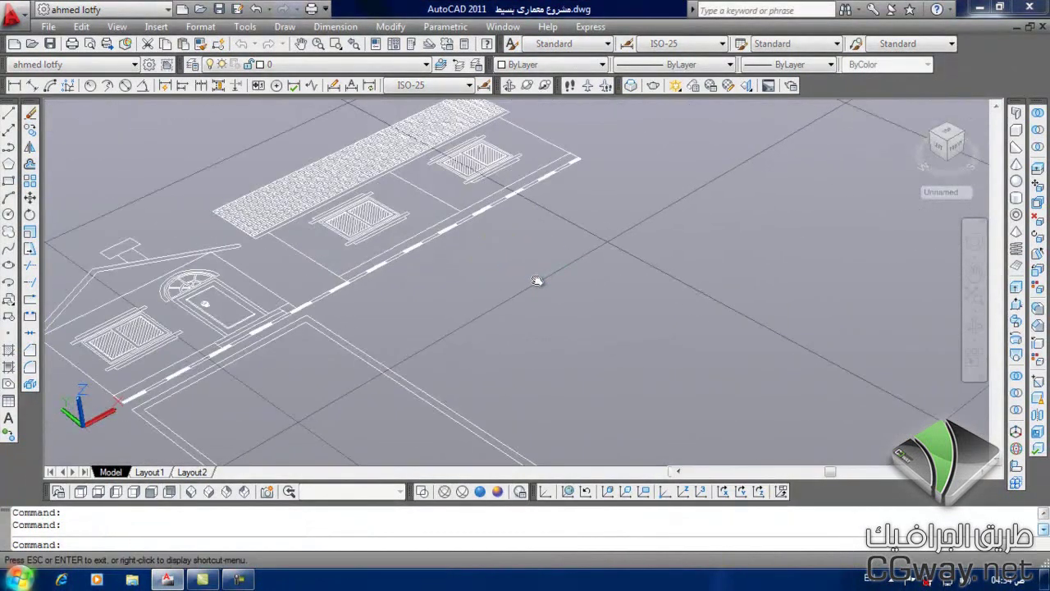
left_click(497, 492)
middle_click_drag(492, 295, 499, 312)
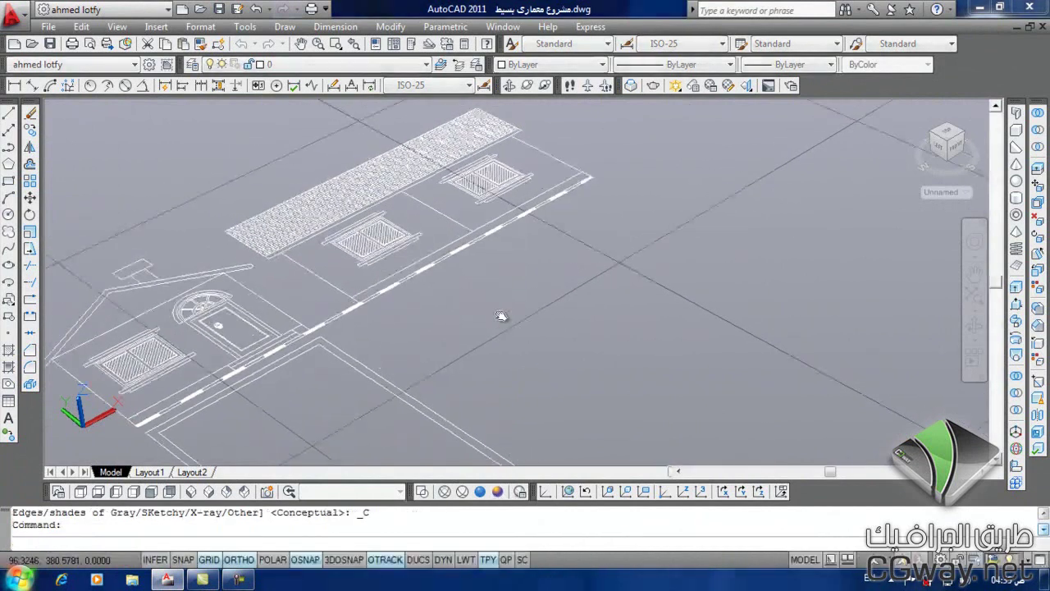
- Draw a solid cube beside the house with Box, picking two base corners and a height point
left_click(1017, 132)
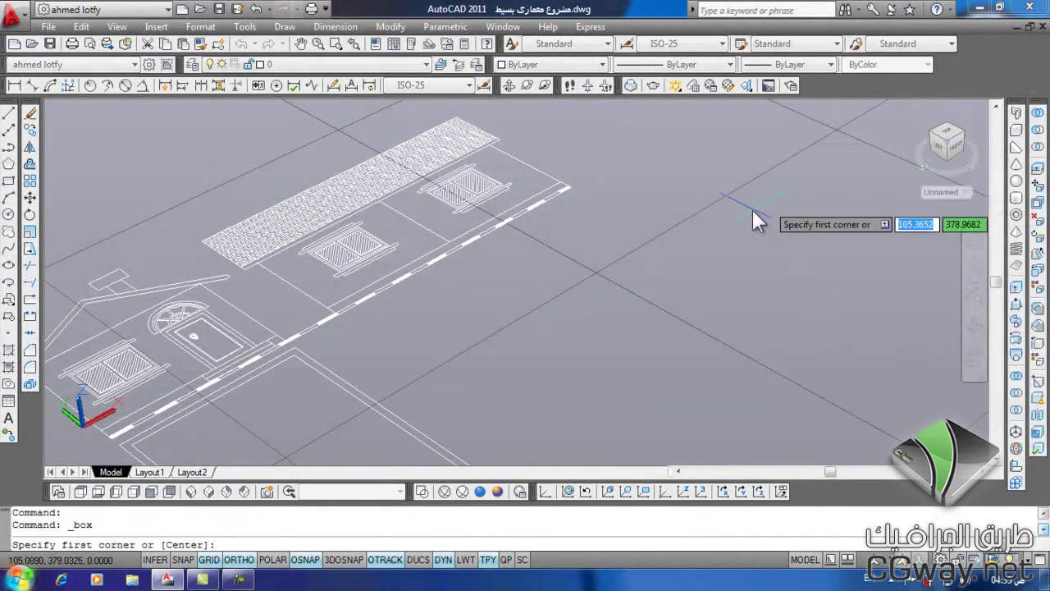
middle_click_drag(628, 291, 615, 243)
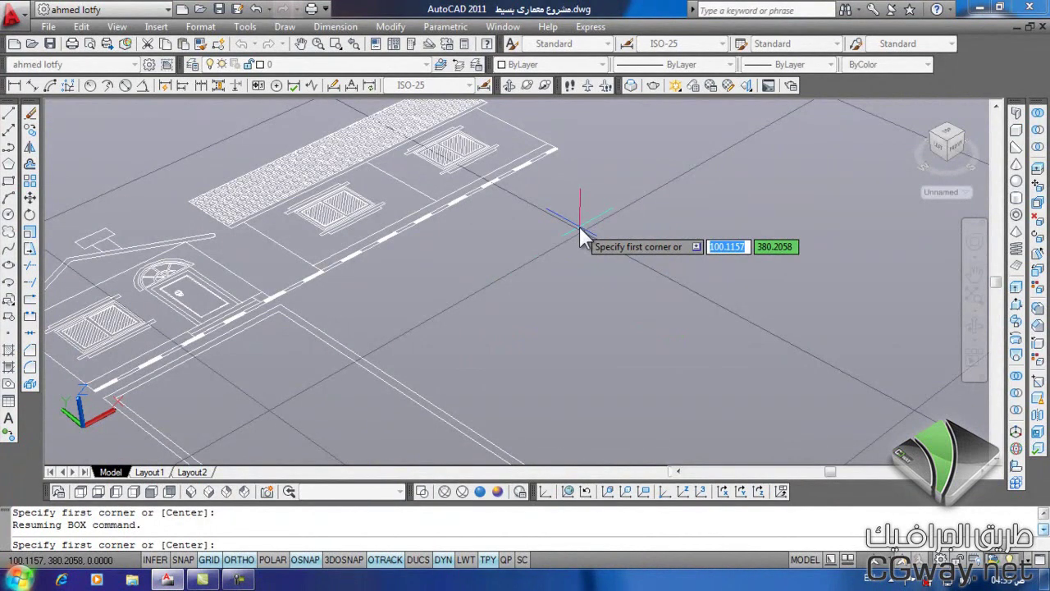
key("Down")
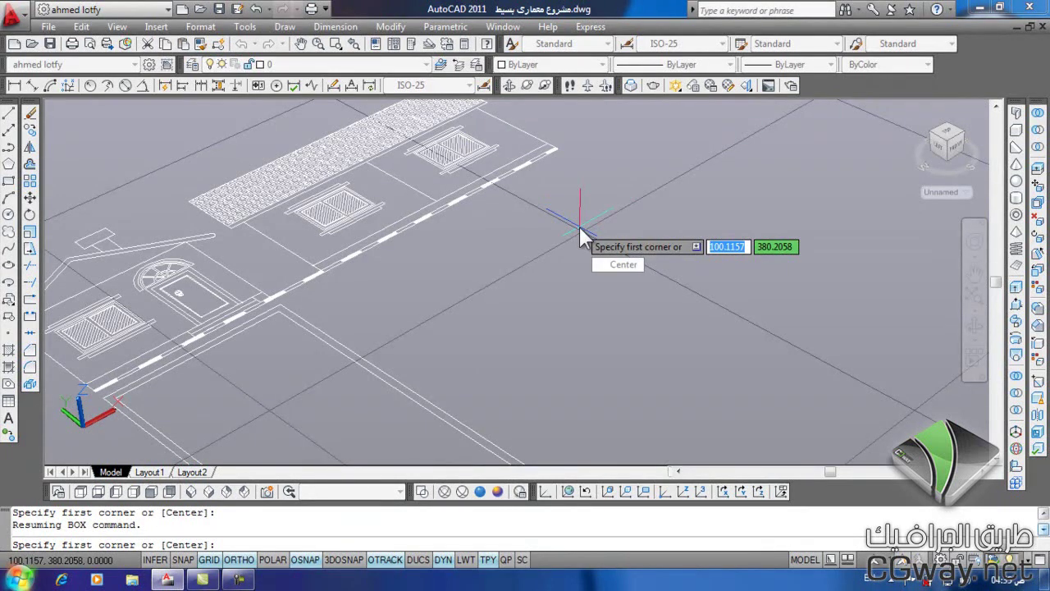
key("Escape")
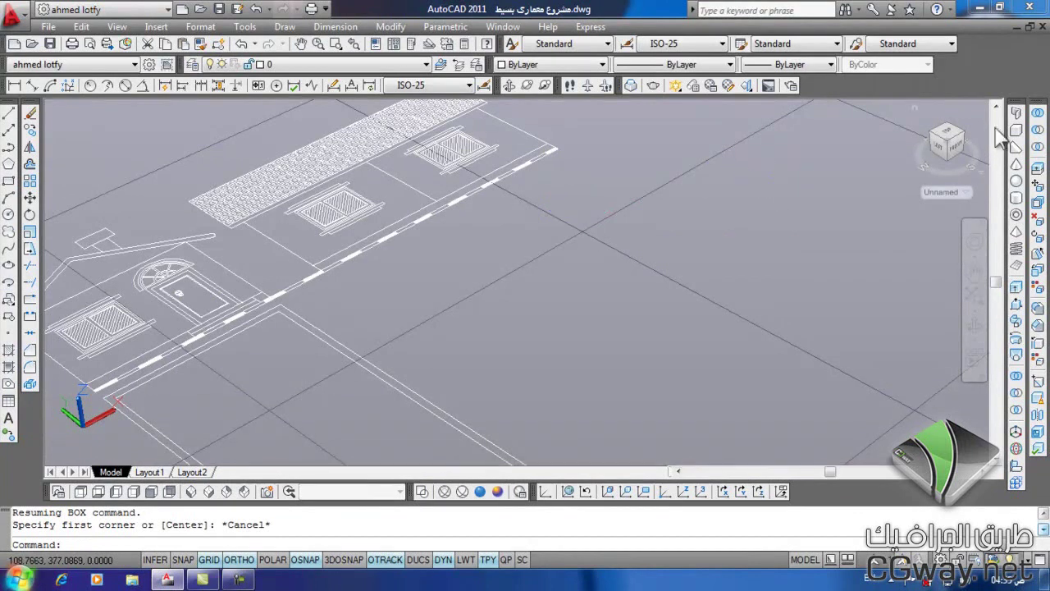
left_click(551, 236)
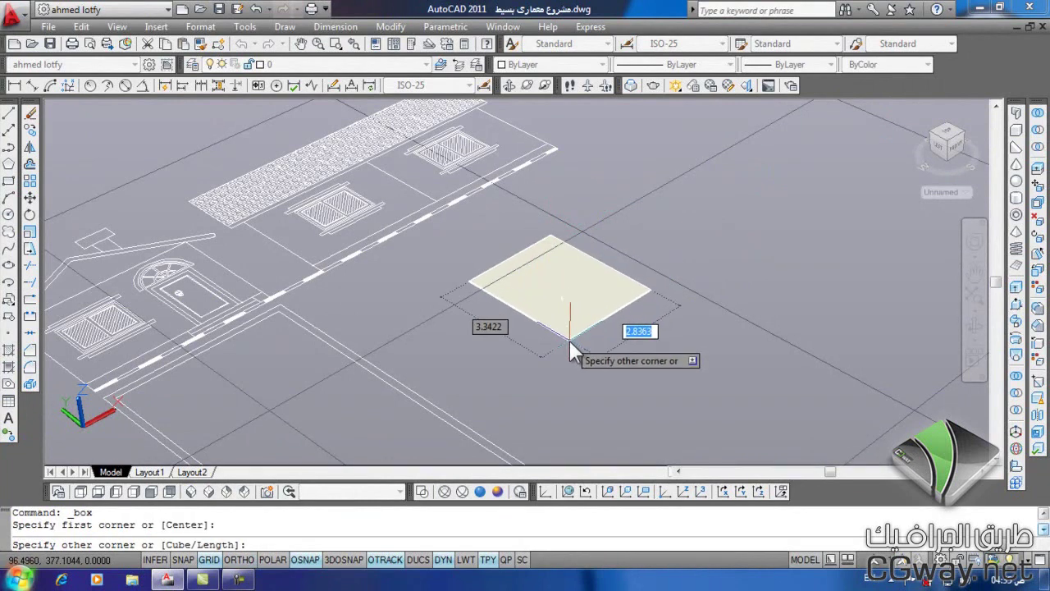
left_click(563, 392)
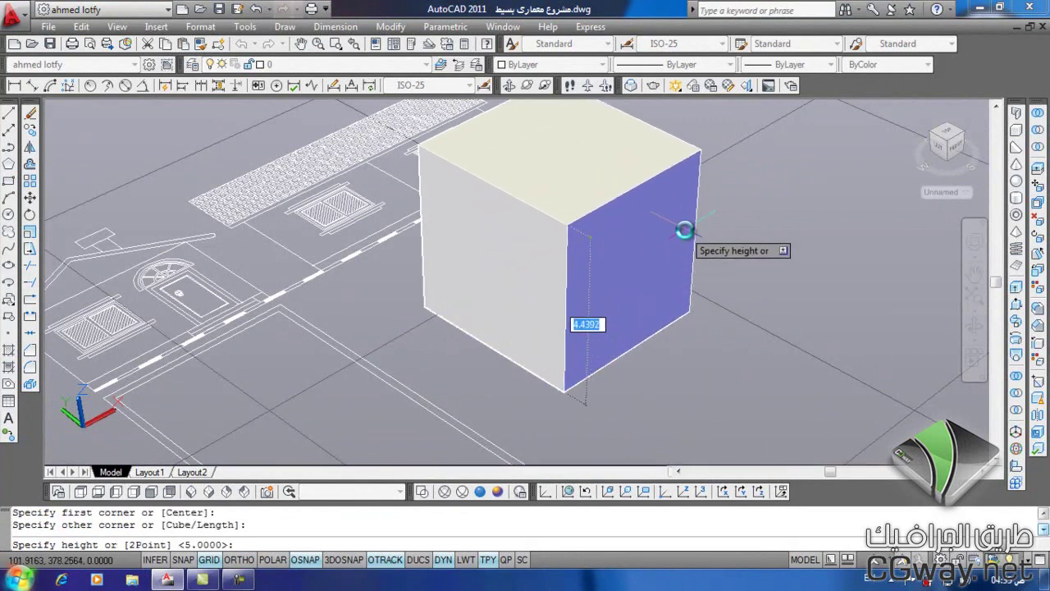
left_click(686, 228)
scroll(675, 340, "down", 2)
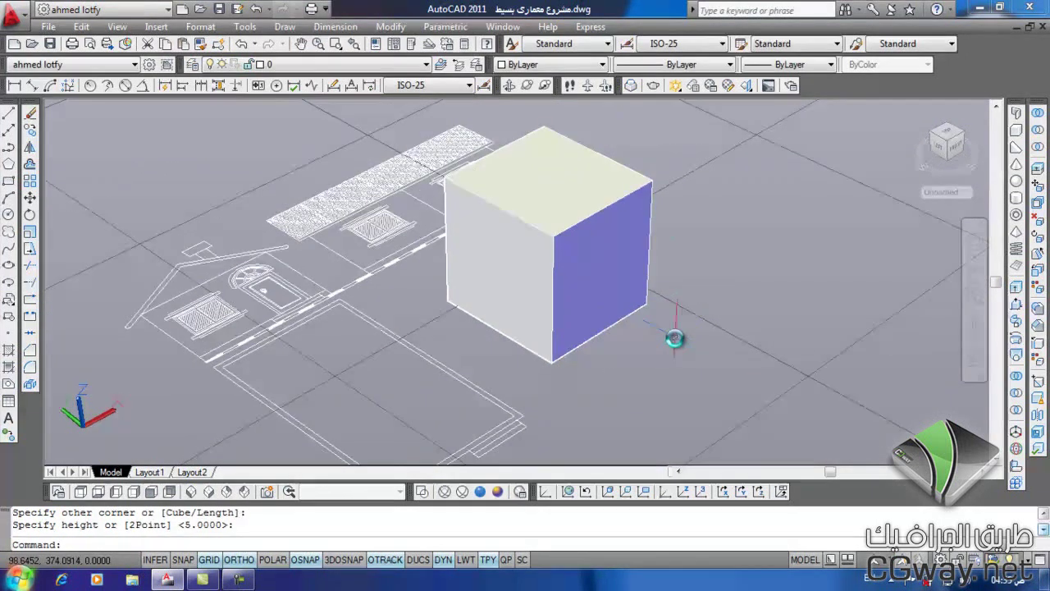
scroll(574, 328, "down", 2)
scroll(565, 319, "down", 1)
scroll(564, 320, "up", 1)
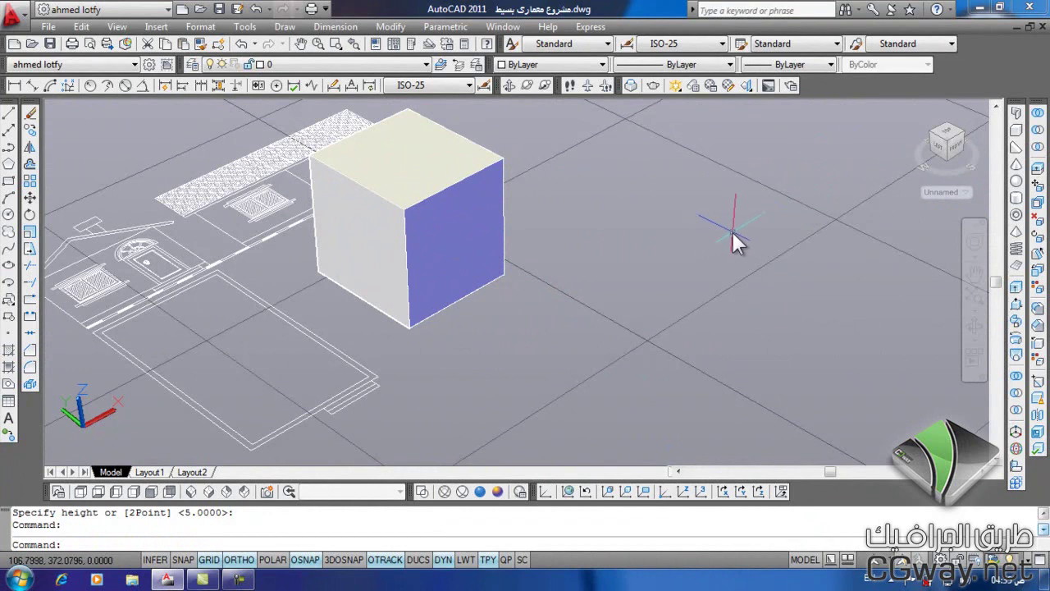
- Start a second box right of the cube with a base length of 5
left_click(1015, 129)
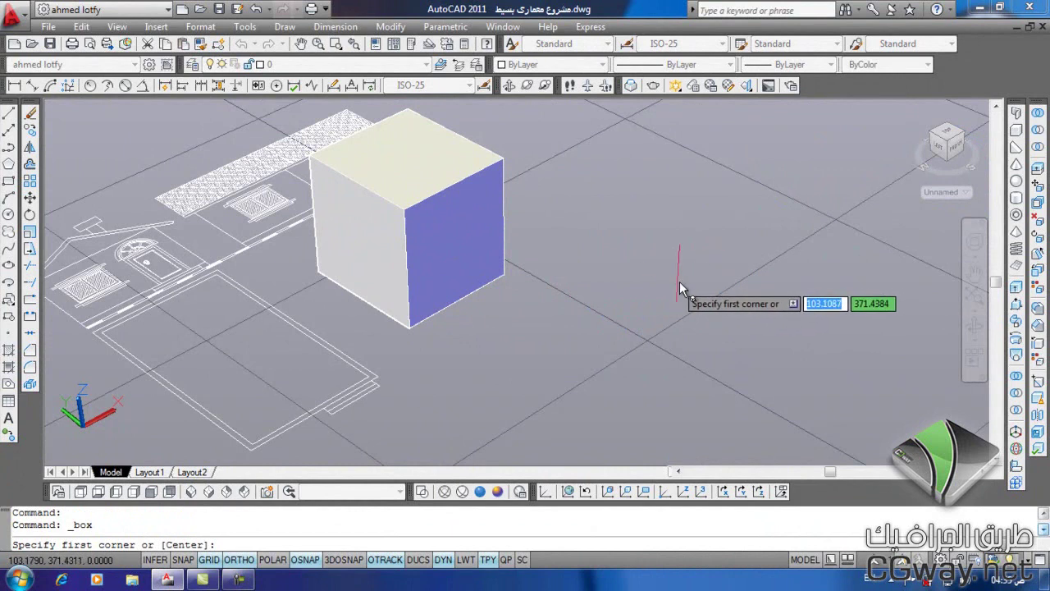
left_click(658, 239)
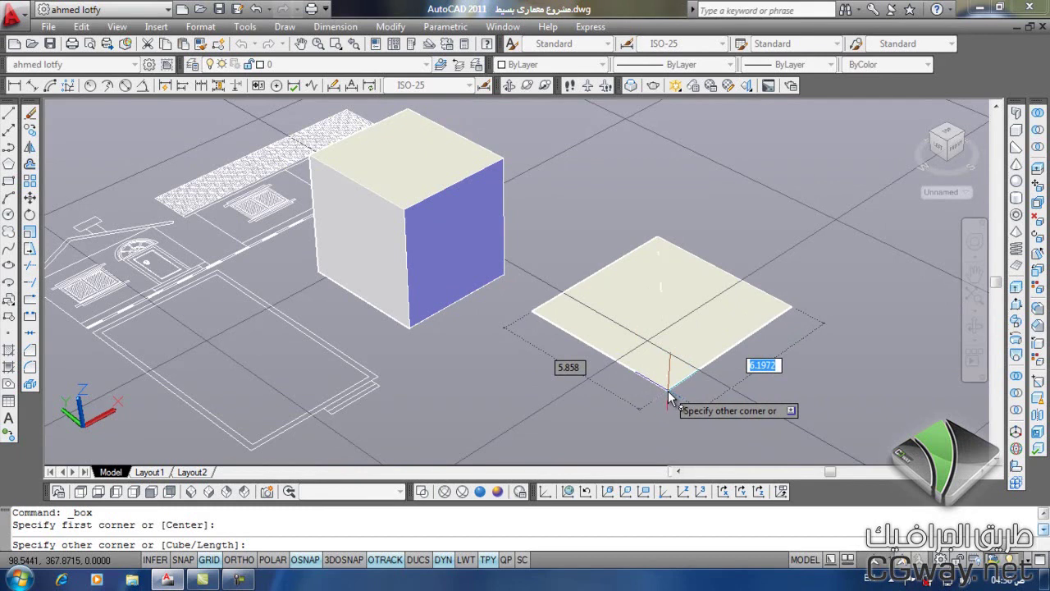
type("5")
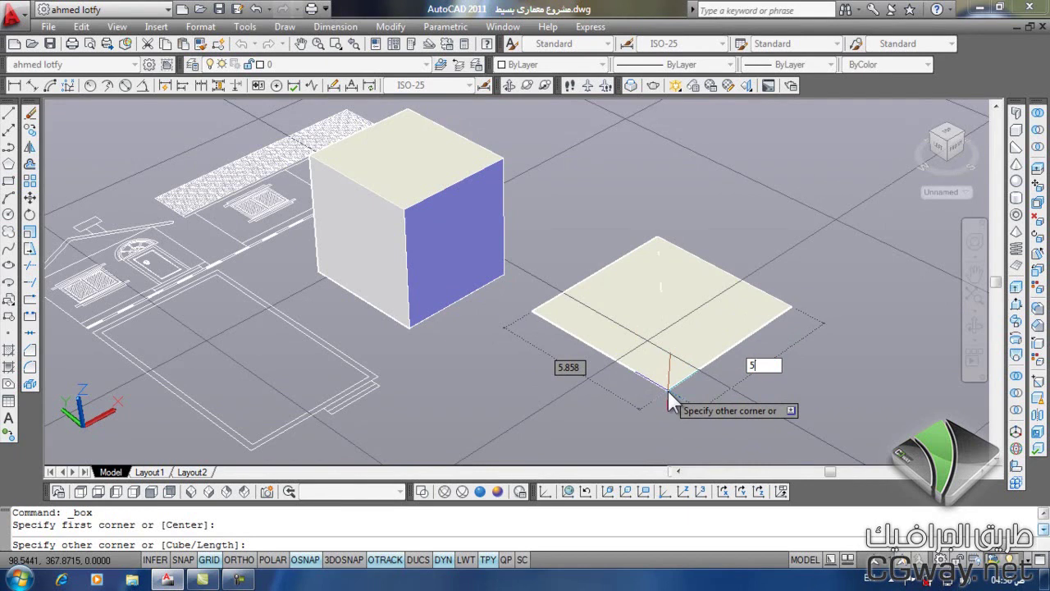
key("Tab")
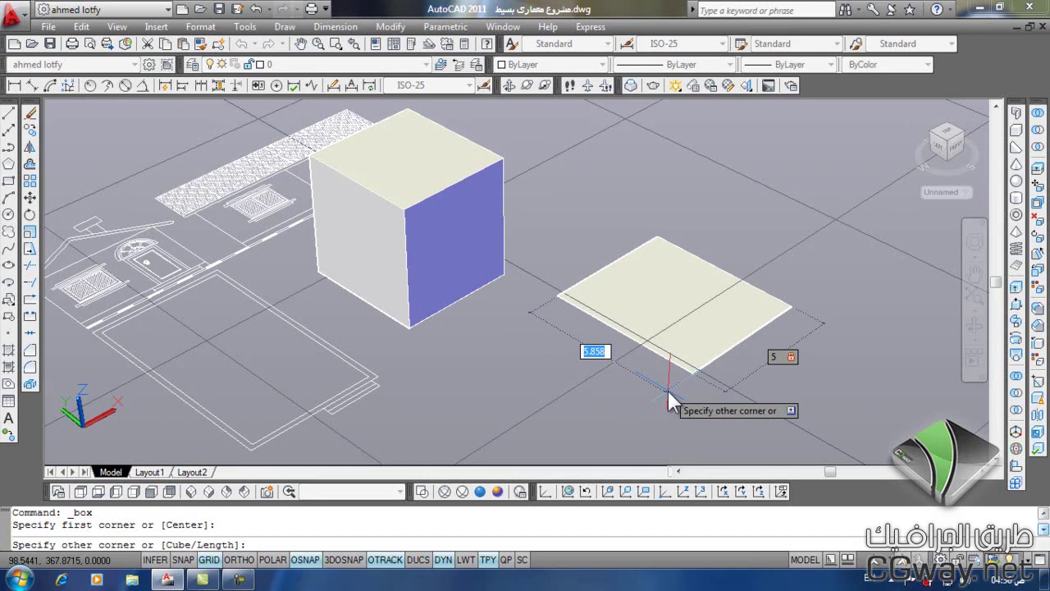
- Complete the second box with width 6 and height 10
type("6")
key("Return")
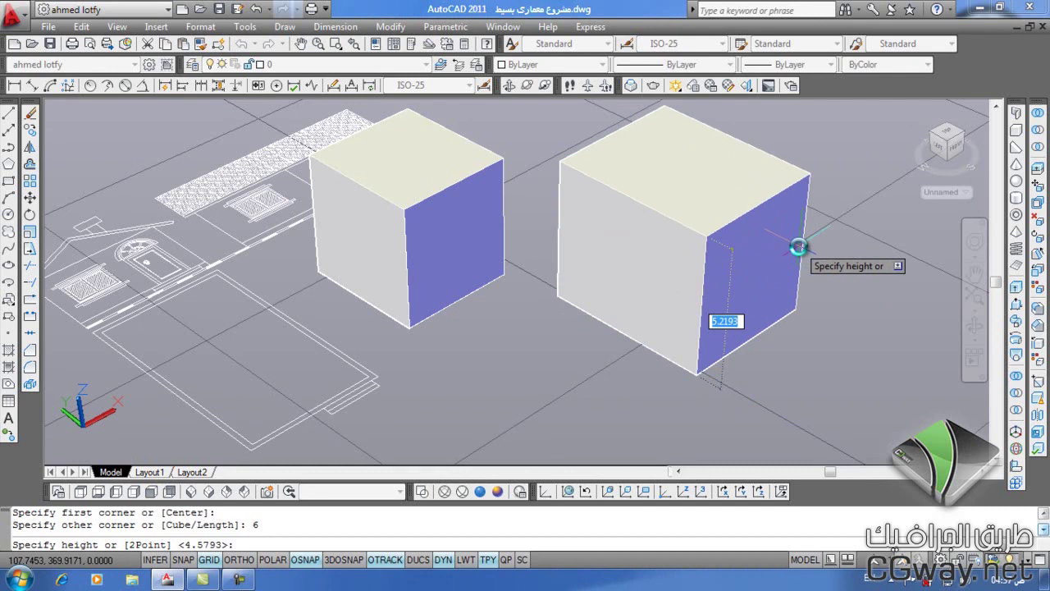
key("Down")
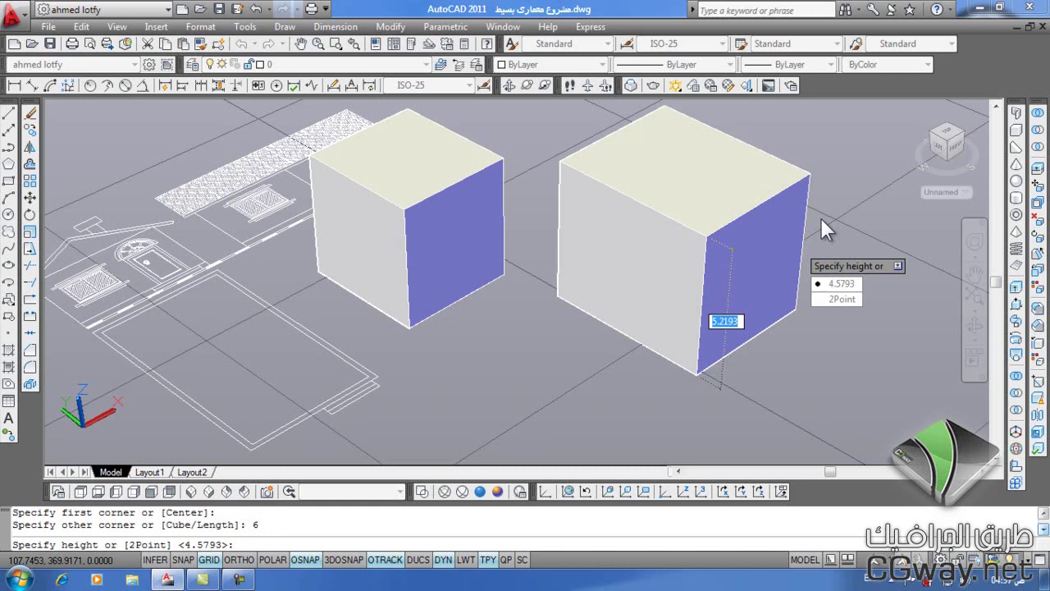
type("10")
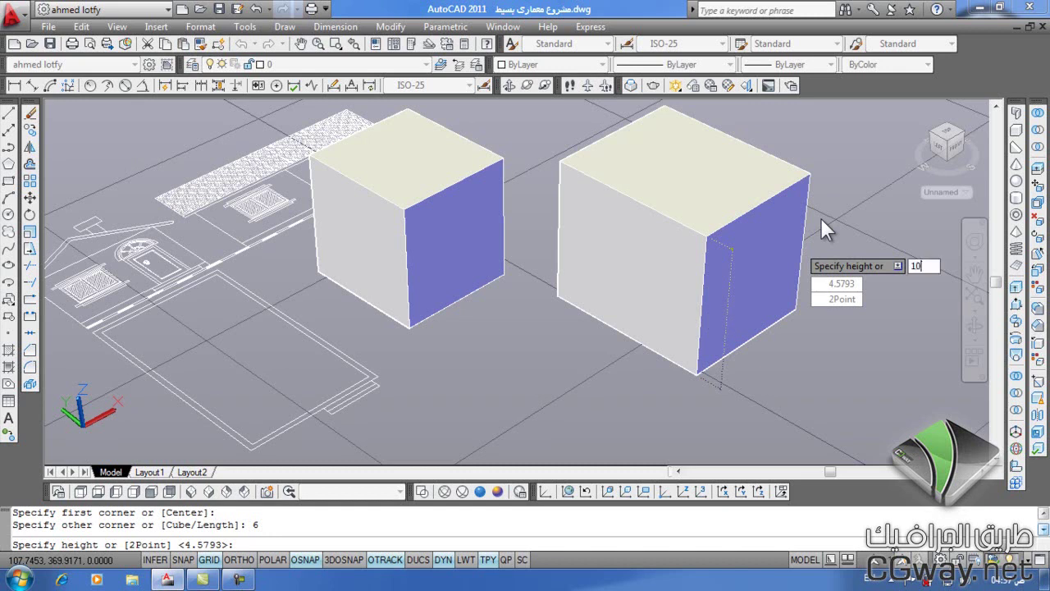
key("Return")
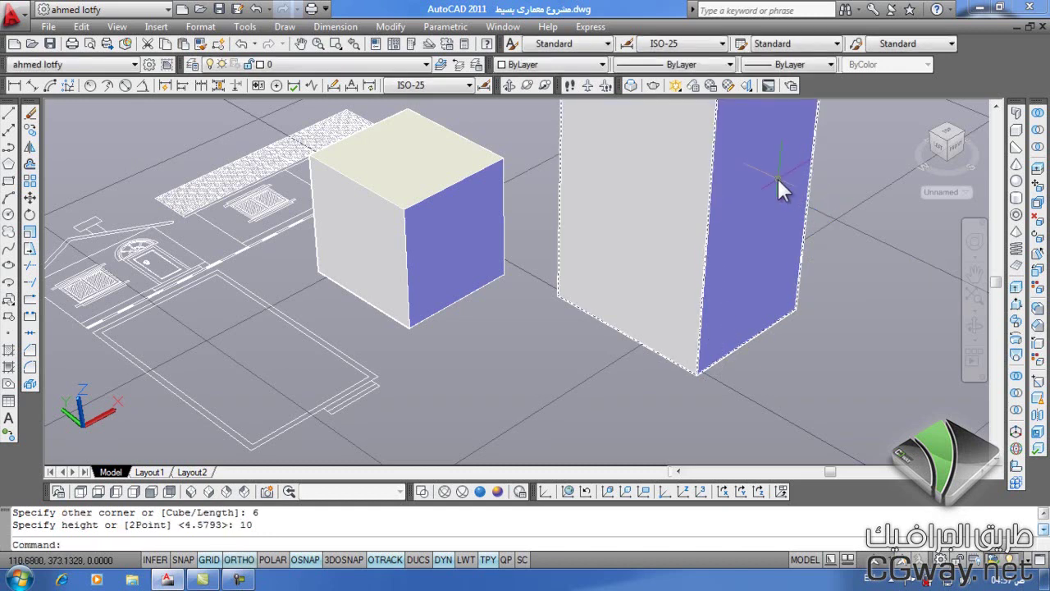
scroll(652, 351, "down", 3)
scroll(648, 351, "up", 1)
scroll(646, 350, "up", 1)
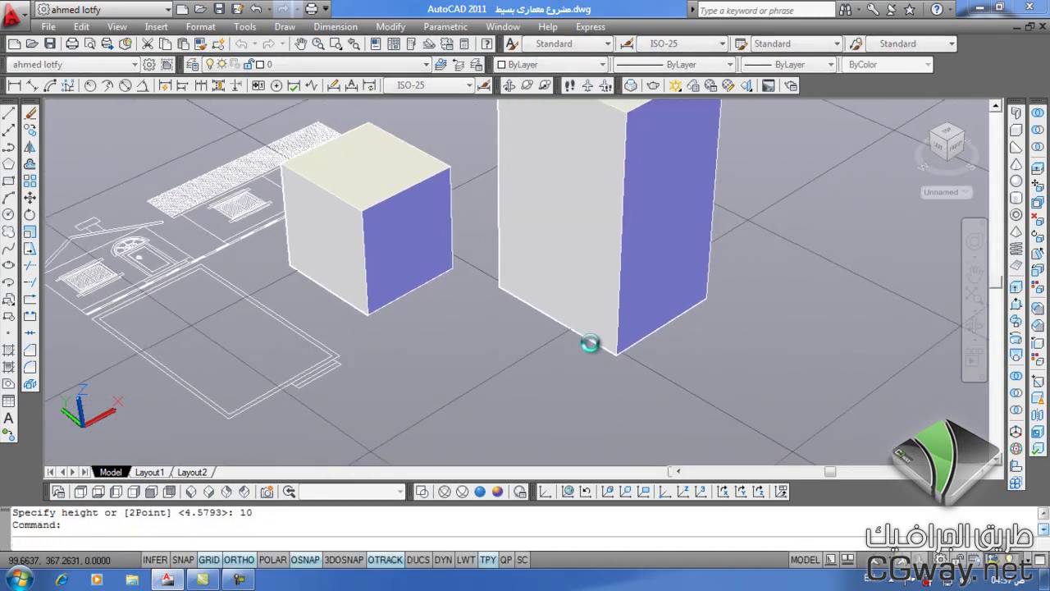
- Start a third box with a 2-unit base side in front of the others
left_click(1017, 130)
scroll(645, 368, "up", 2)
scroll(511, 370, "down", 2)
scroll(541, 379, "down", 1)
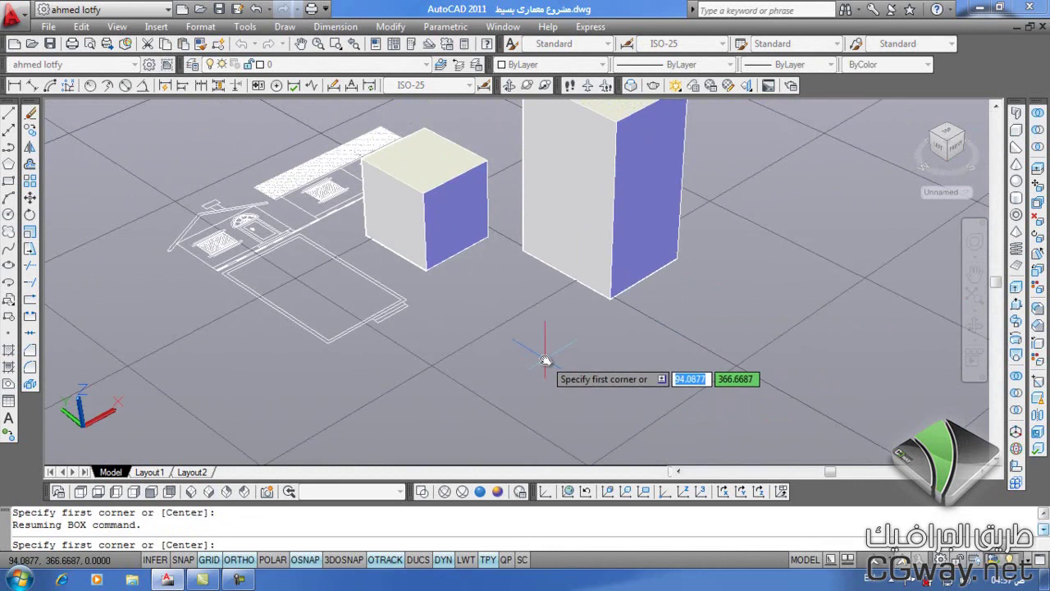
left_click(526, 321)
type("2")
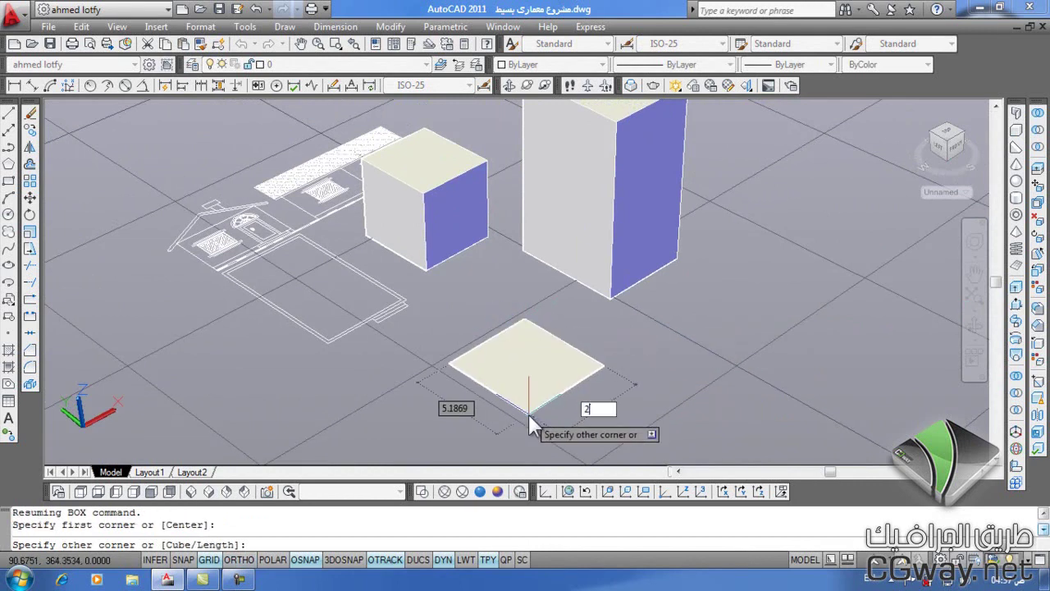
key("Tab")
left_click(528, 414)
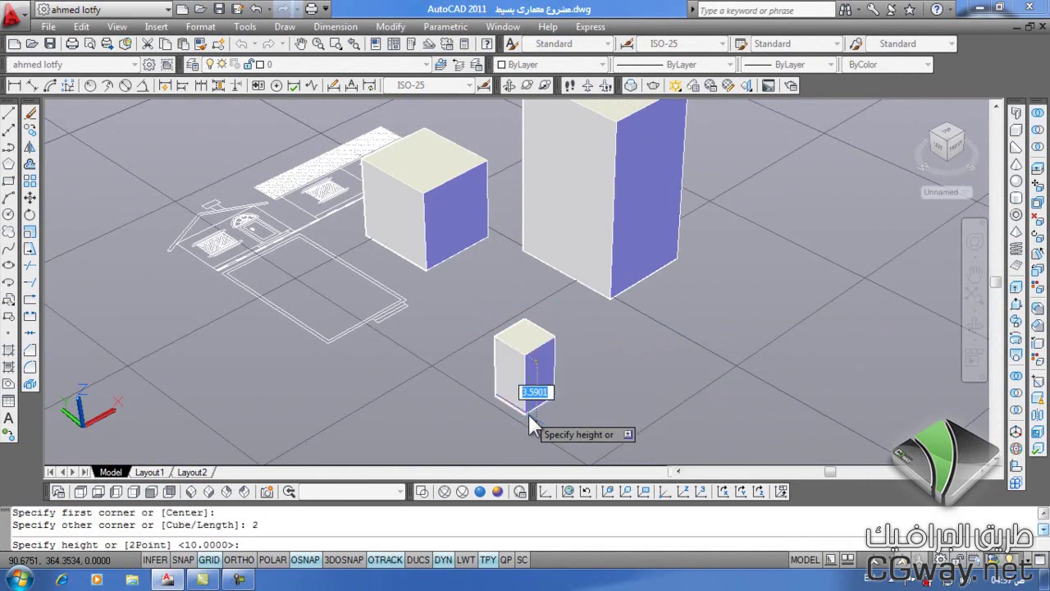
- Set the third box's height with 2Point from the cube's bottom and top corners
key("Down")
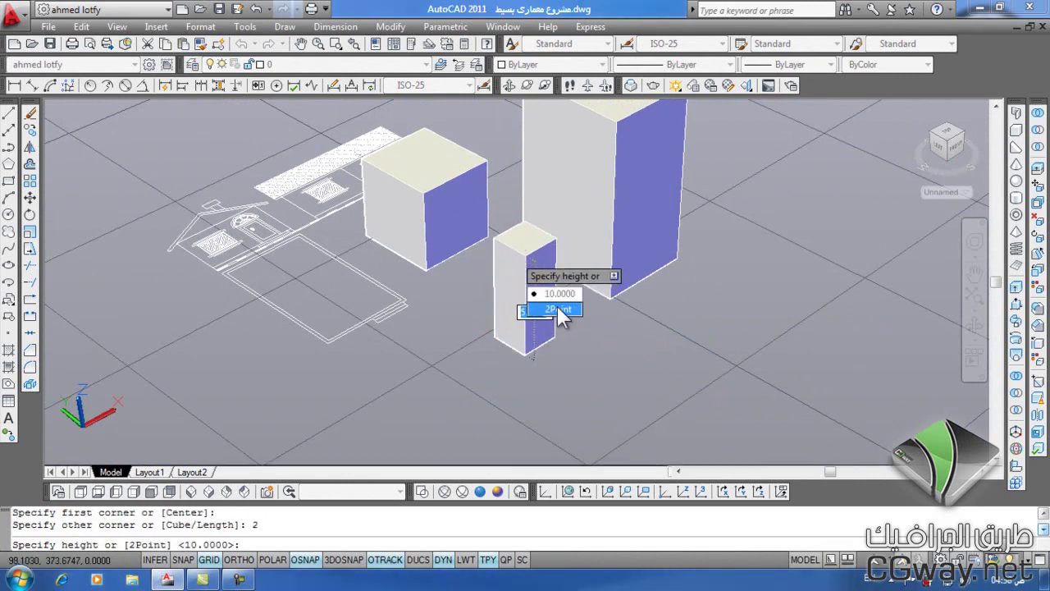
left_click(558, 308)
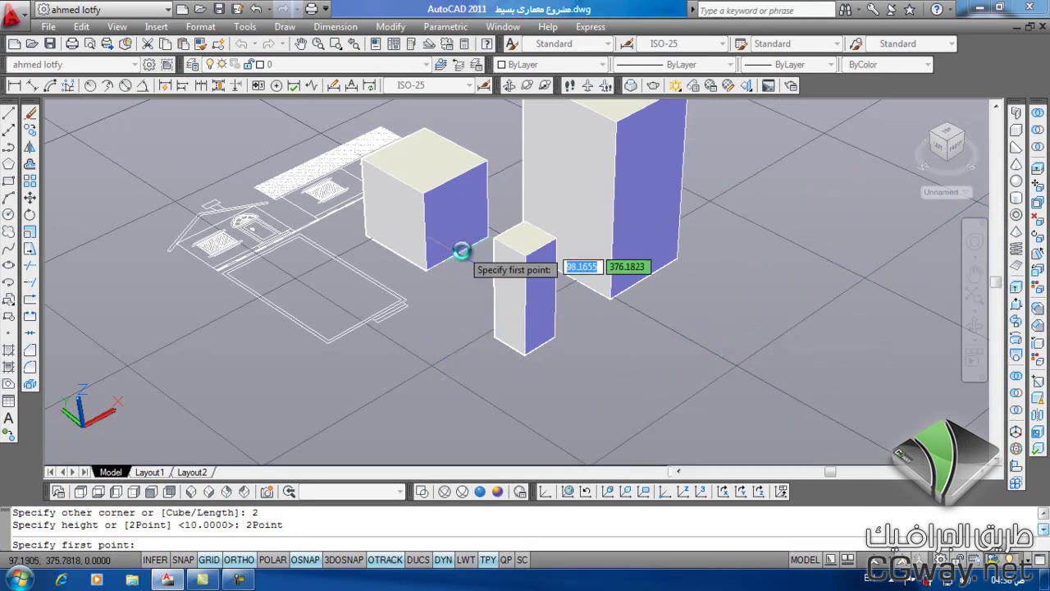
left_click(425, 268)
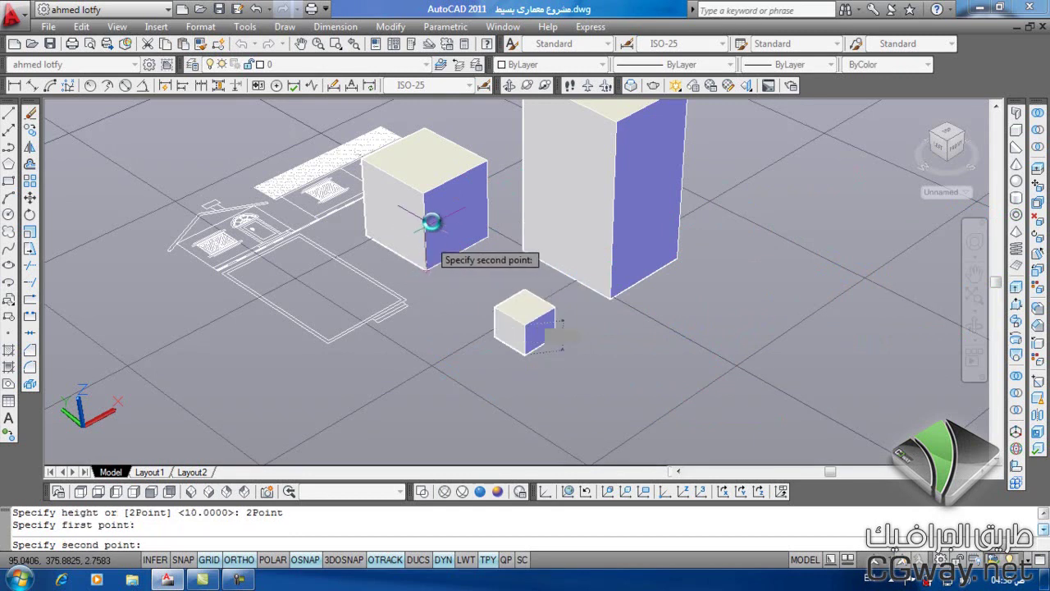
left_click(424, 196)
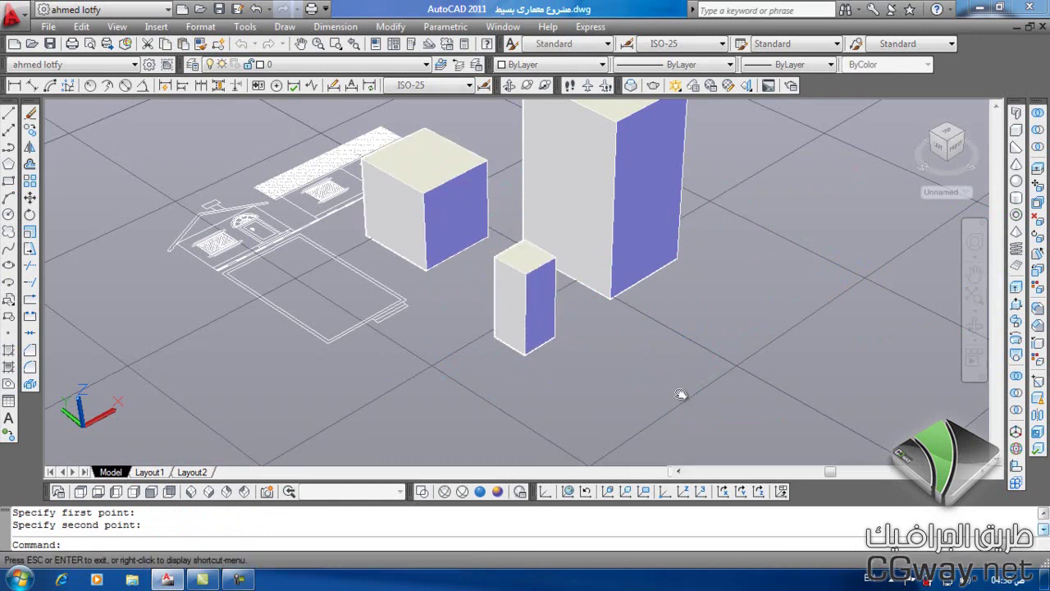
middle_click_drag(680, 399, 638, 410)
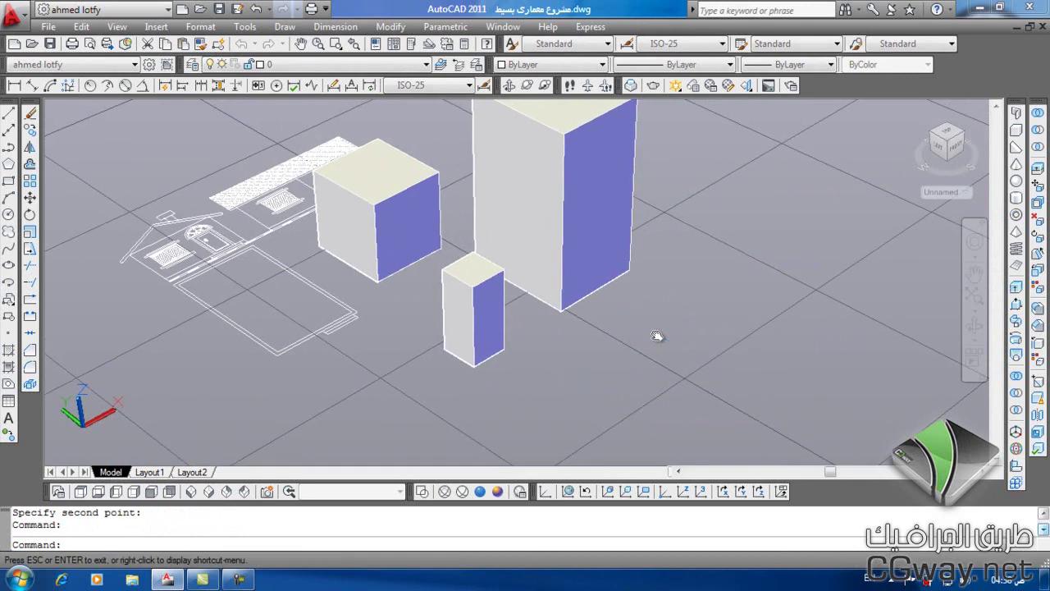
middle_click_drag(668, 333, 640, 333)
- Start a new box using the Center placement option, leaving room on the right
left_click(1017, 133)
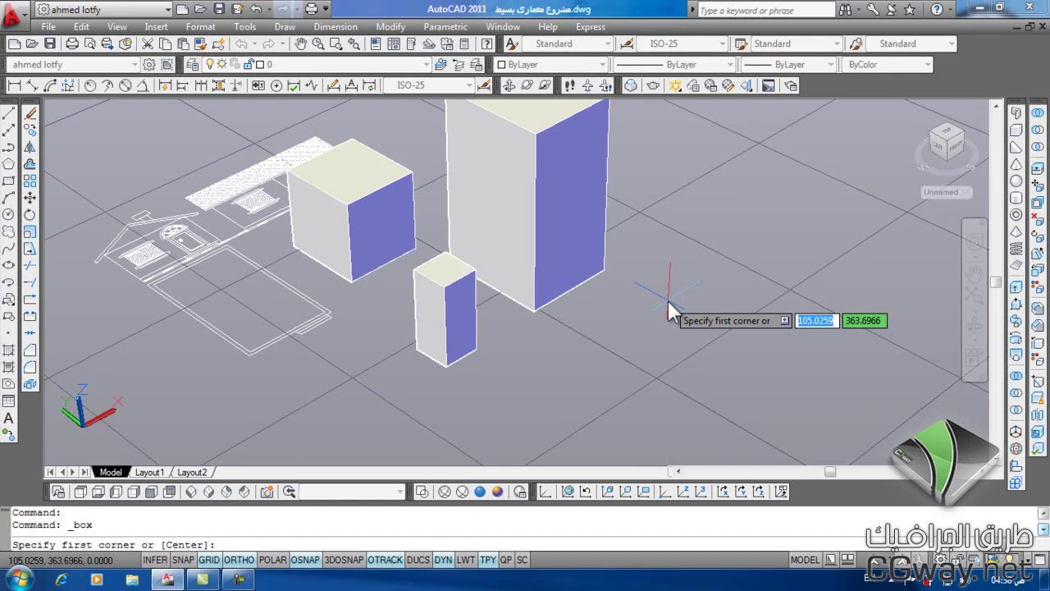
key("Down")
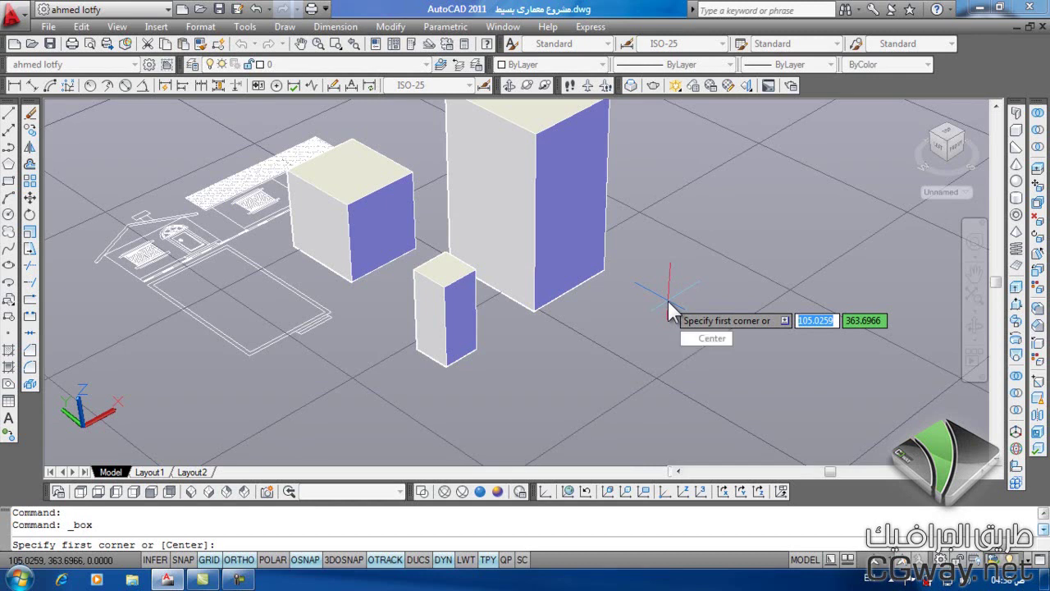
key("Down")
key("Return")
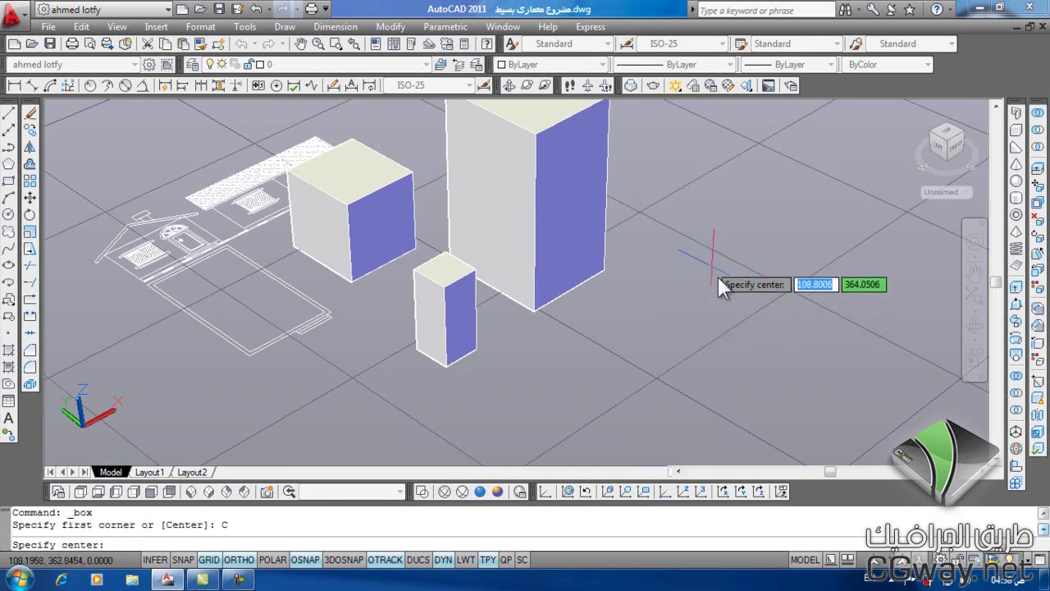
middle_click_drag(727, 358, 654, 350)
scroll(691, 303, "down", 2)
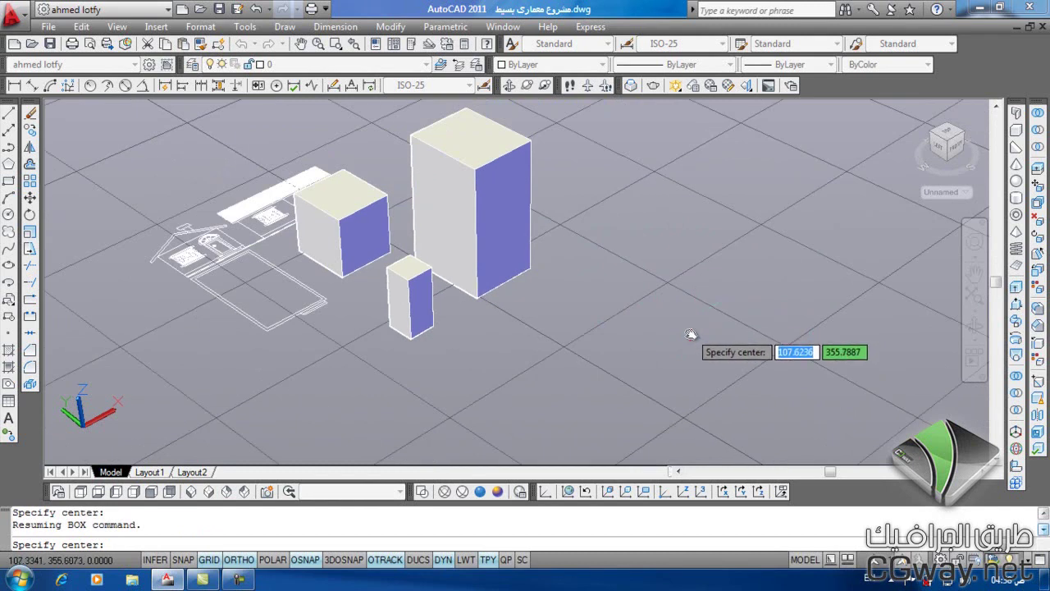
scroll(692, 302, "up", 1)
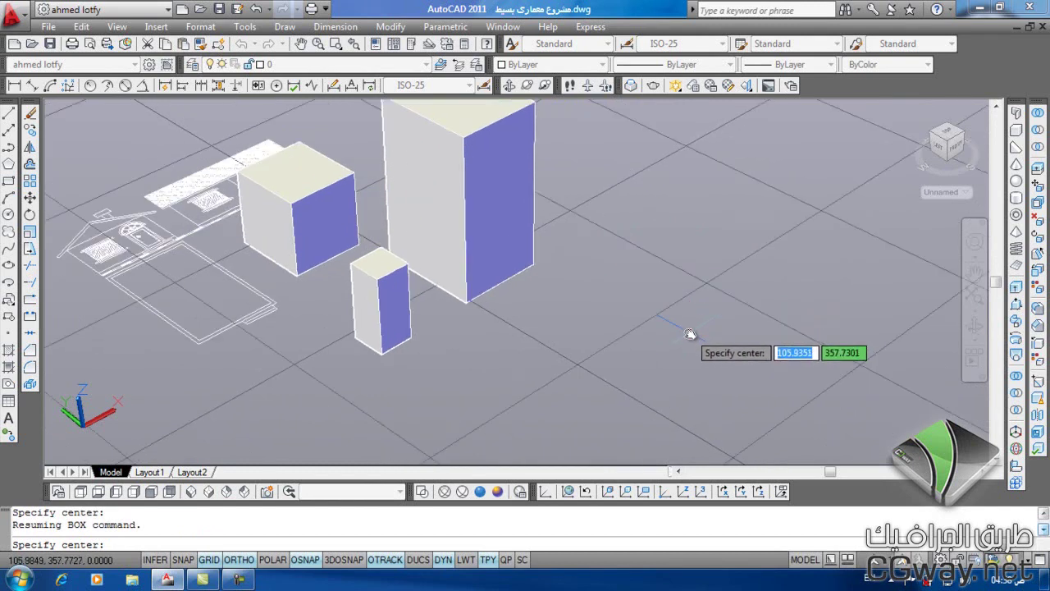
- Place the box's centre, give it a 2 by 2 base, and pick its height
left_click(683, 284)
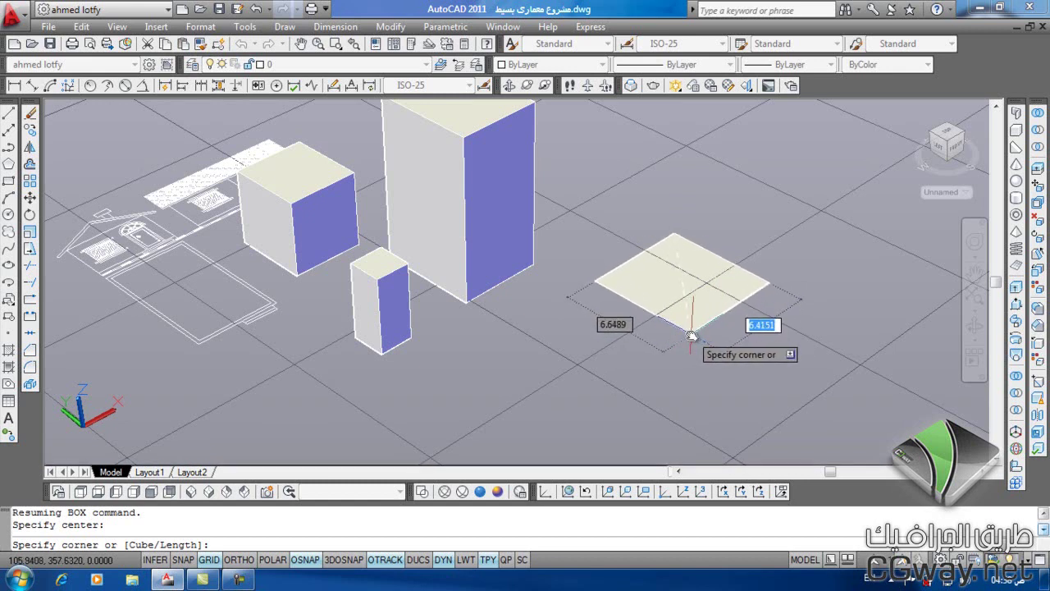
type("2")
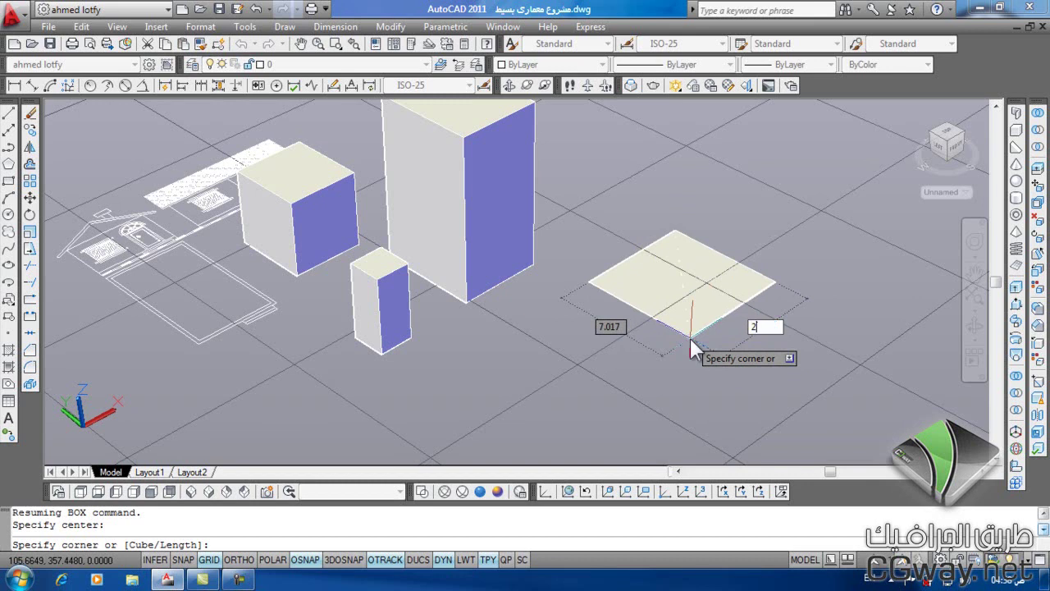
key("Tab")
type("1")
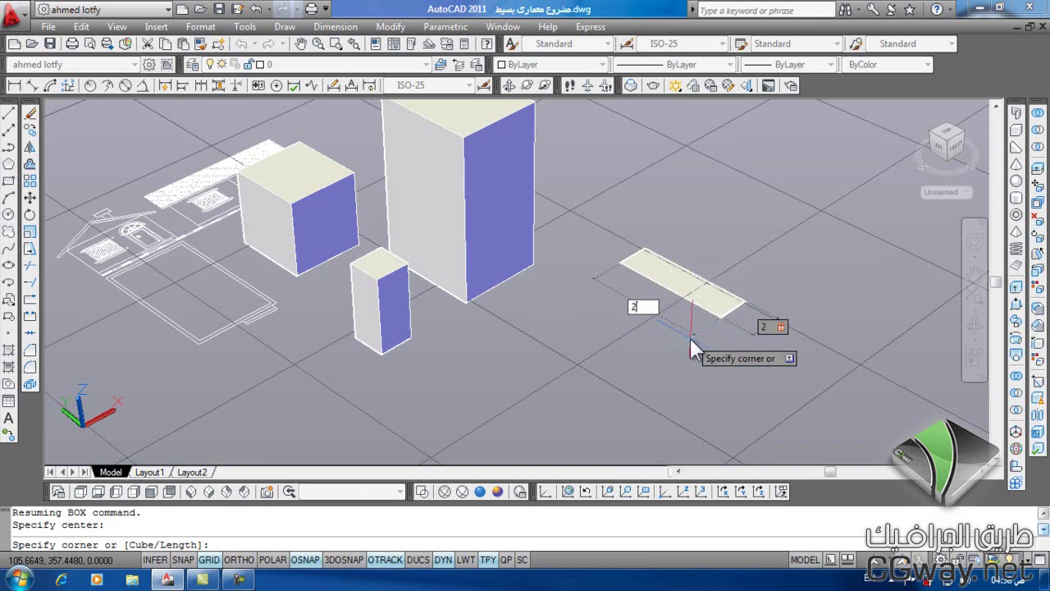
key("Return")
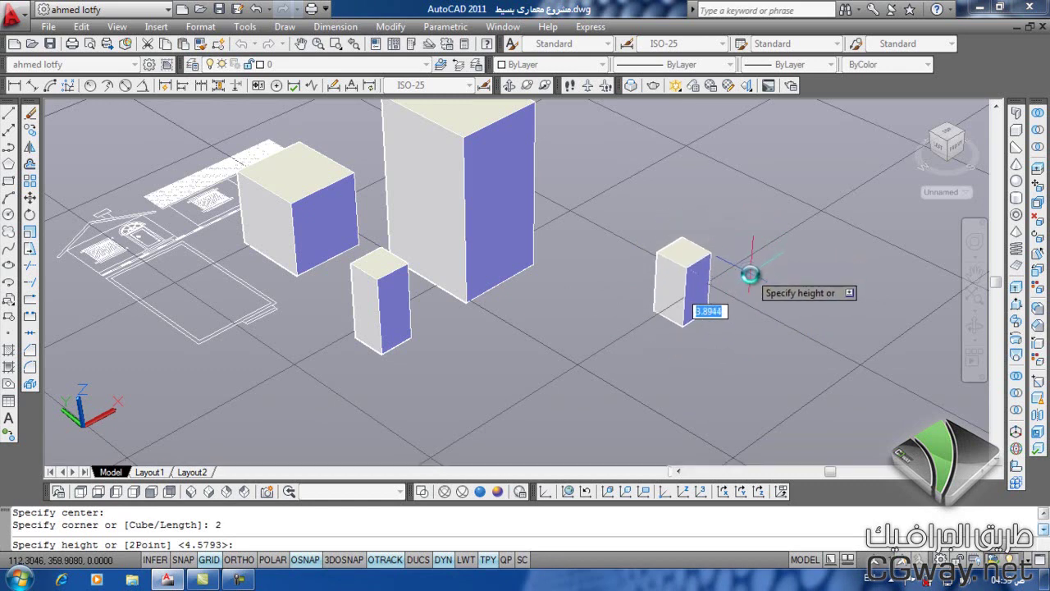
left_click(749, 272)
middle_click_drag(774, 347, 509, 394)
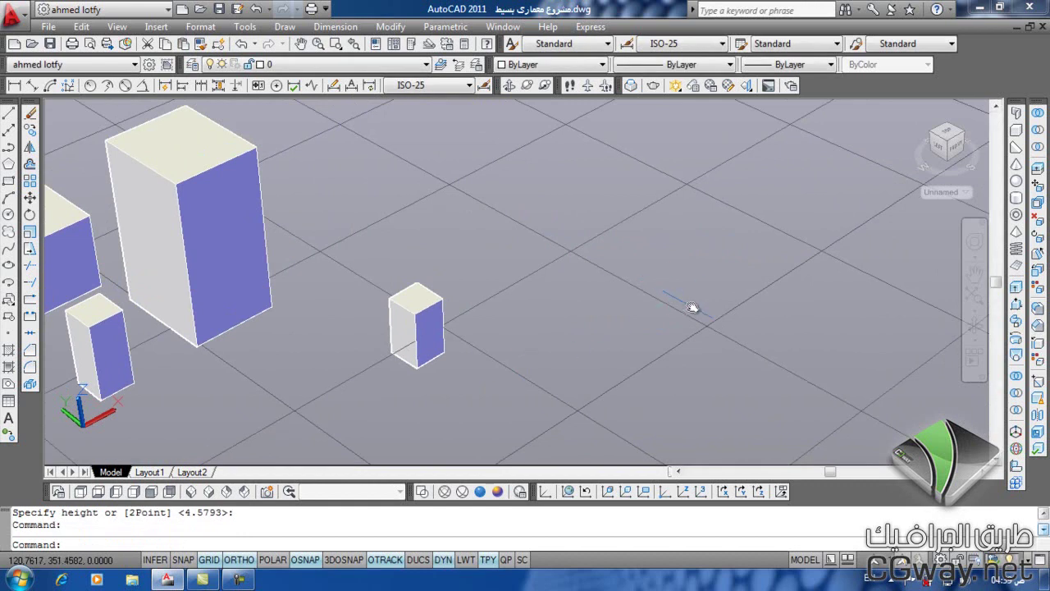
- In Top view, draw a rectangle to the right of the solids
left_click(80, 490)
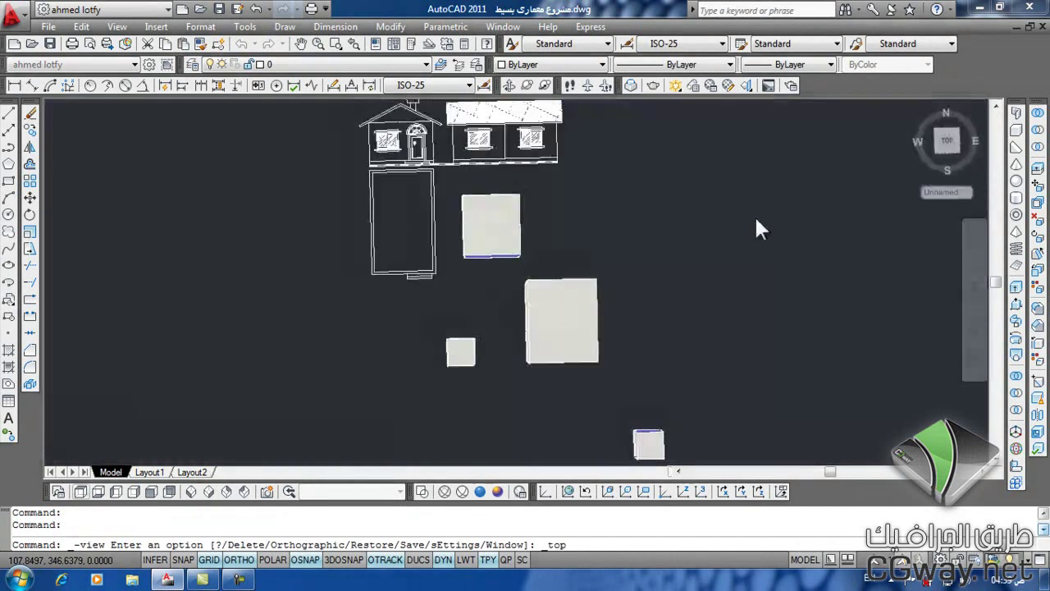
left_click(8, 180)
left_click(612, 190)
left_click(830, 339)
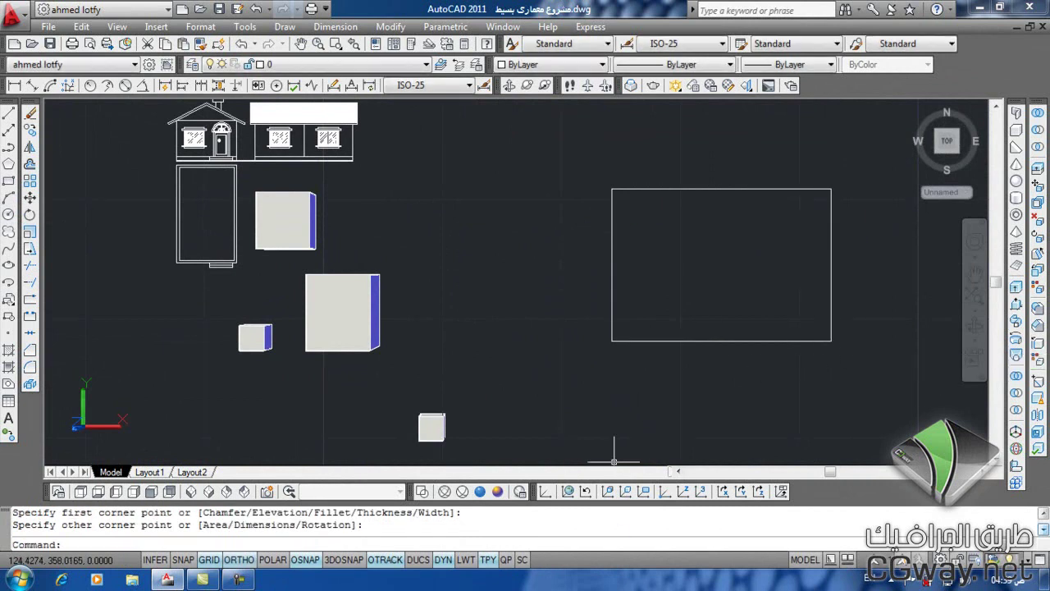
middle_click_drag(679, 288, 595, 289)
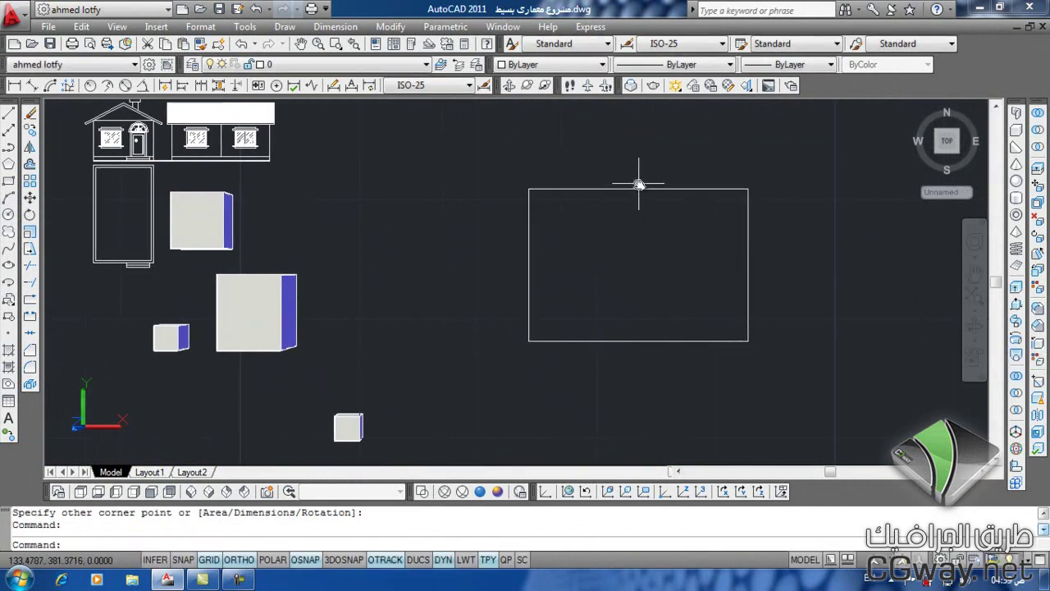
- Draw vertical and horizontal lines joining the rectangle's opposite edge midpoints
type("l")
key("Return")
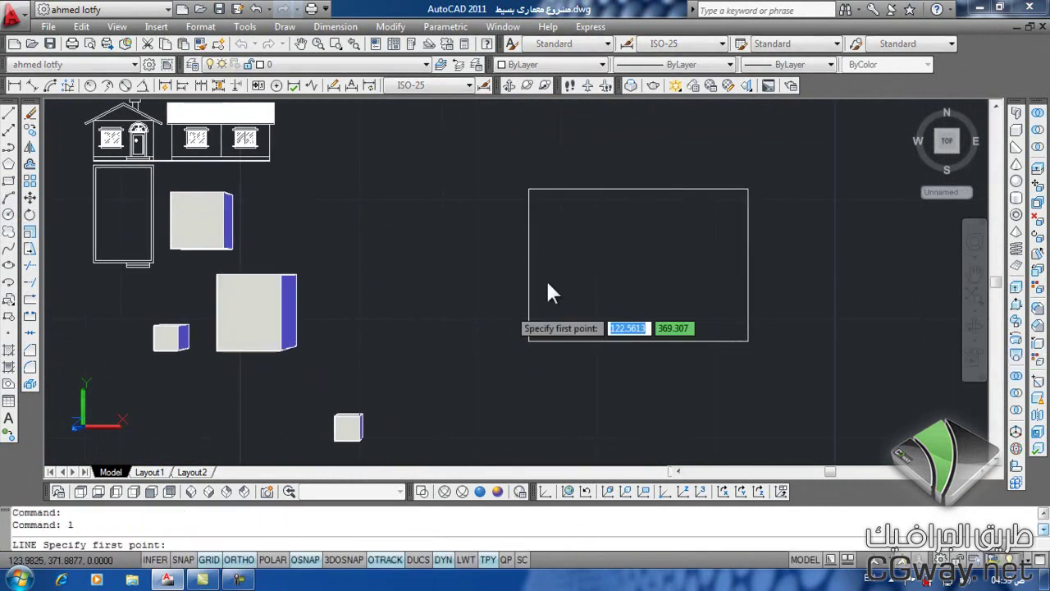
left_click(637, 190)
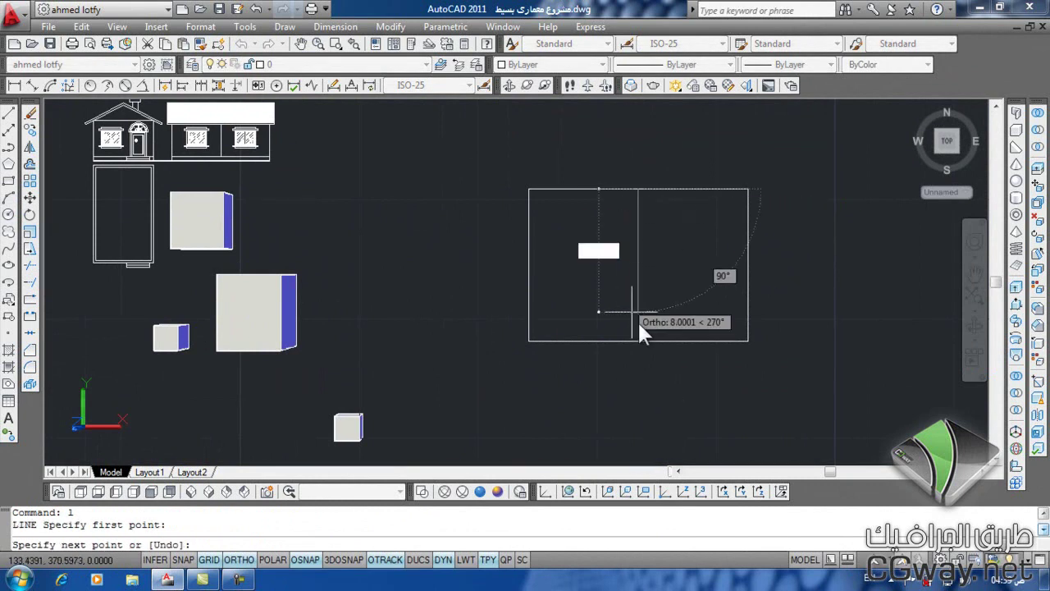
left_click(639, 340)
key("Return")
key("Return")
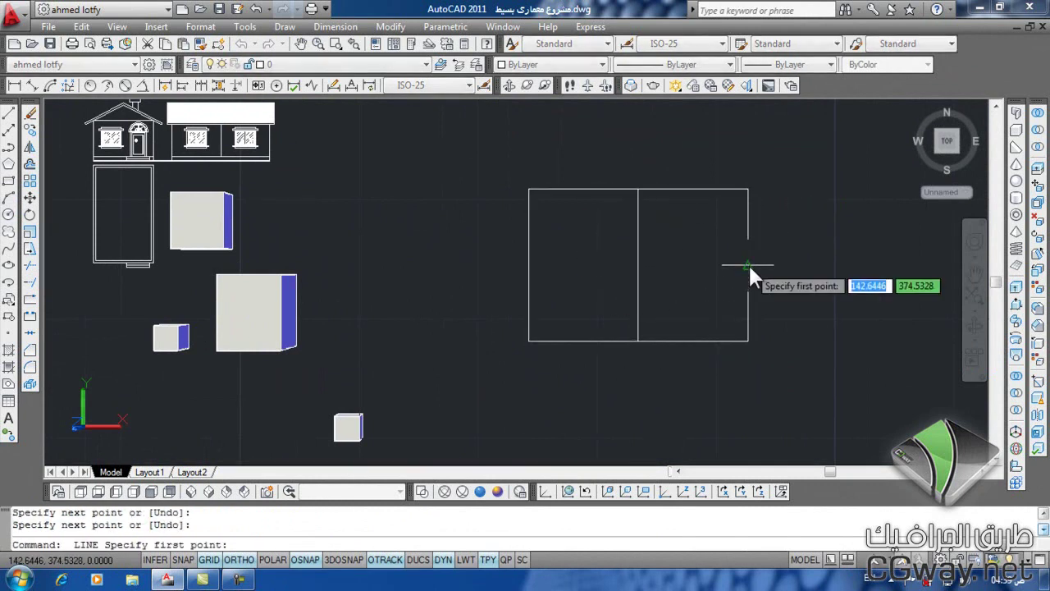
left_click(747, 265)
left_click(529, 264)
key("Return")
middle_click_drag(632, 349, 551, 348)
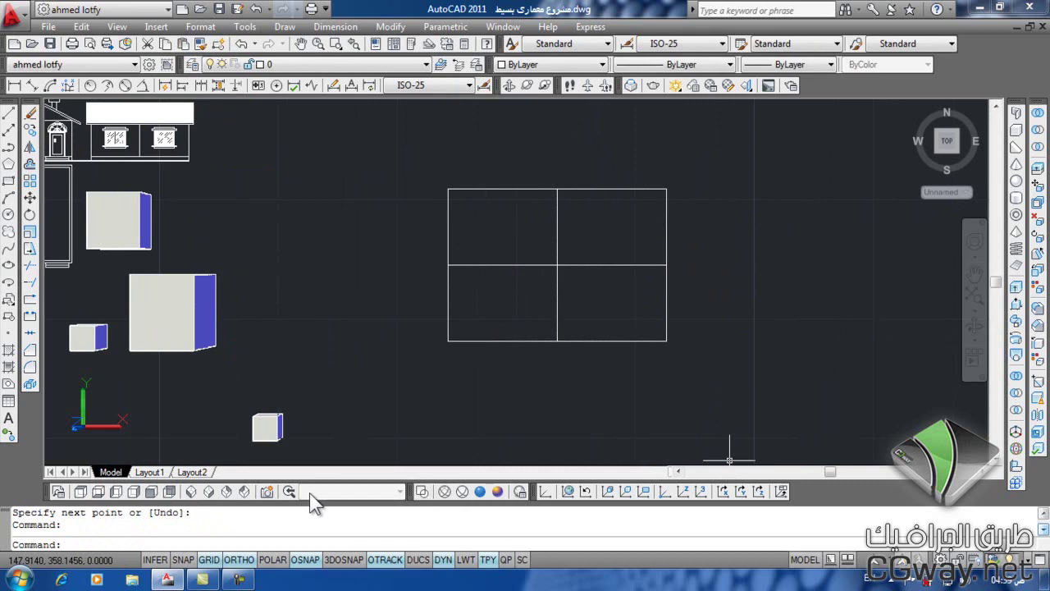
left_click(190, 492)
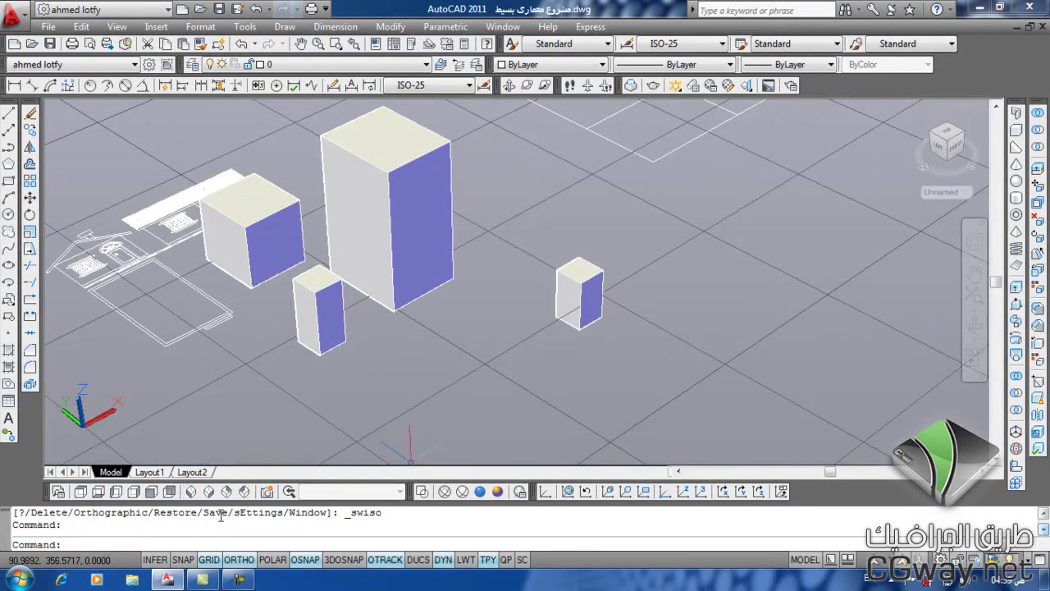
- Show the solids in Front view with parallel projection, centred on screen
left_click(152, 491)
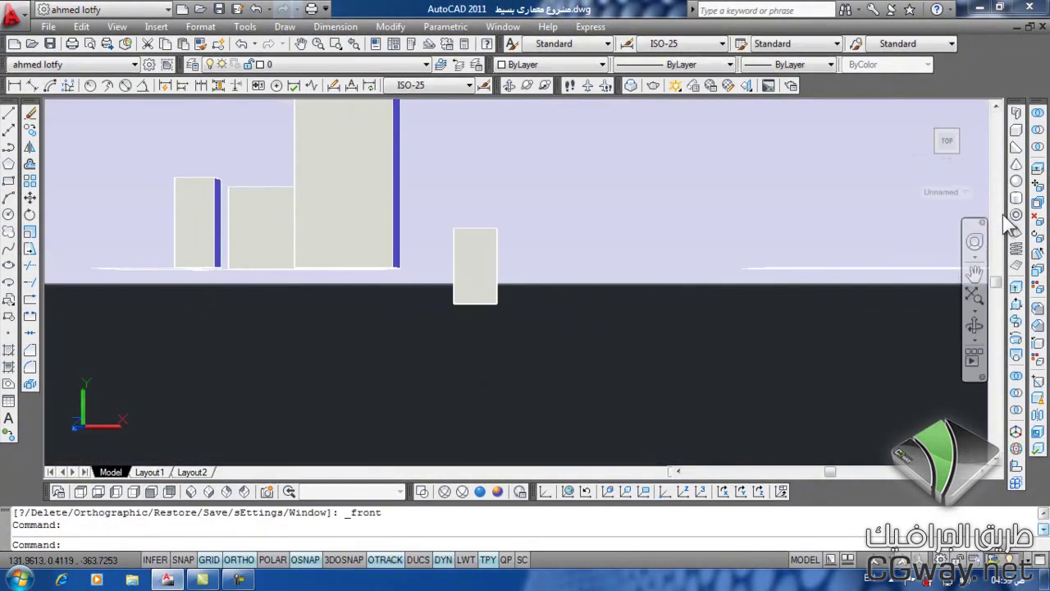
right_click(981, 175)
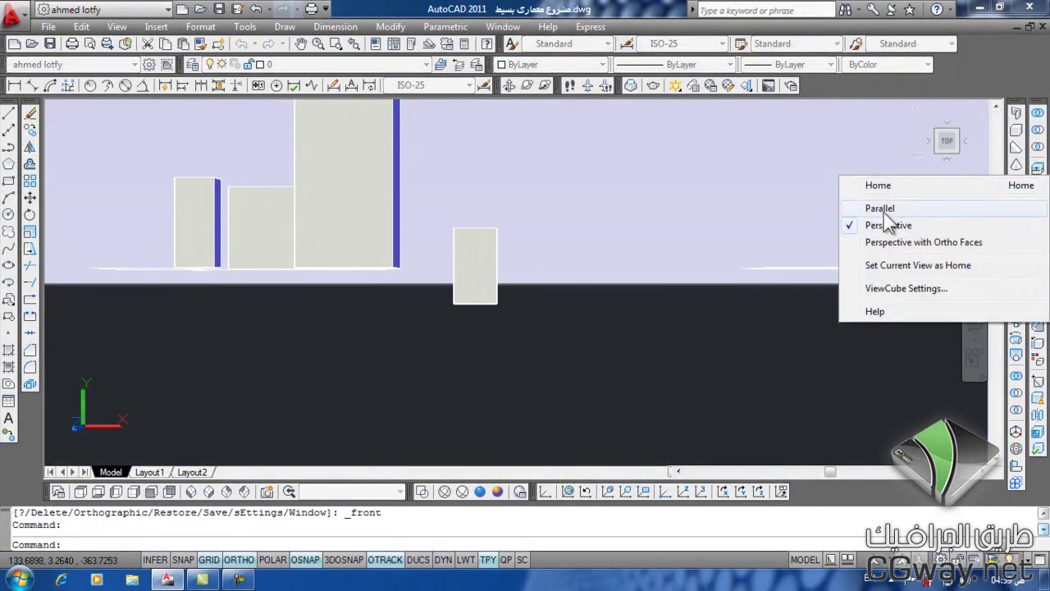
left_click(892, 210)
scroll(592, 384, "down", 3)
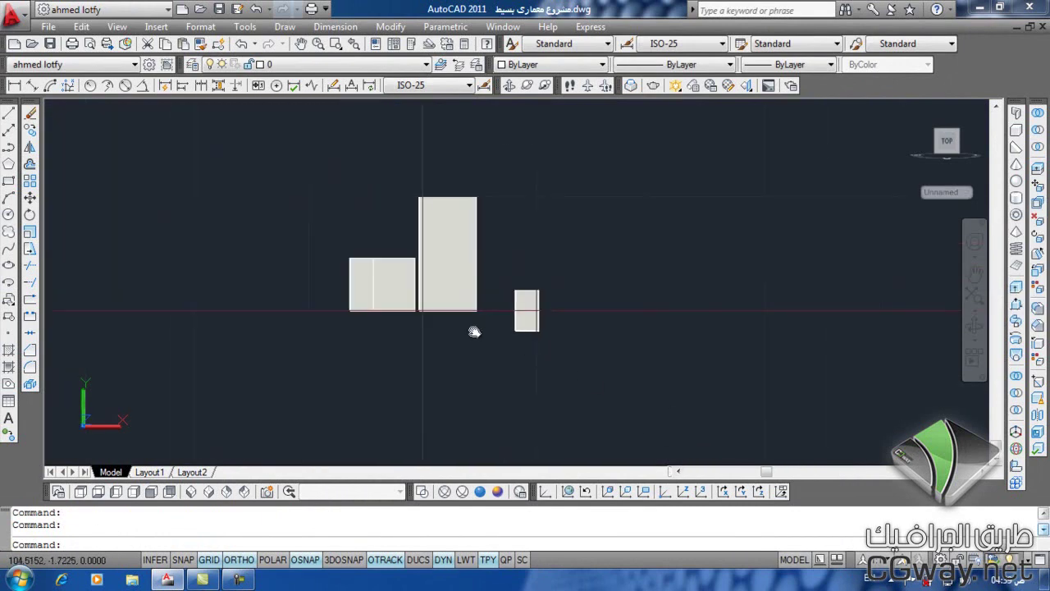
middle_click_drag(480, 330, 539, 358)
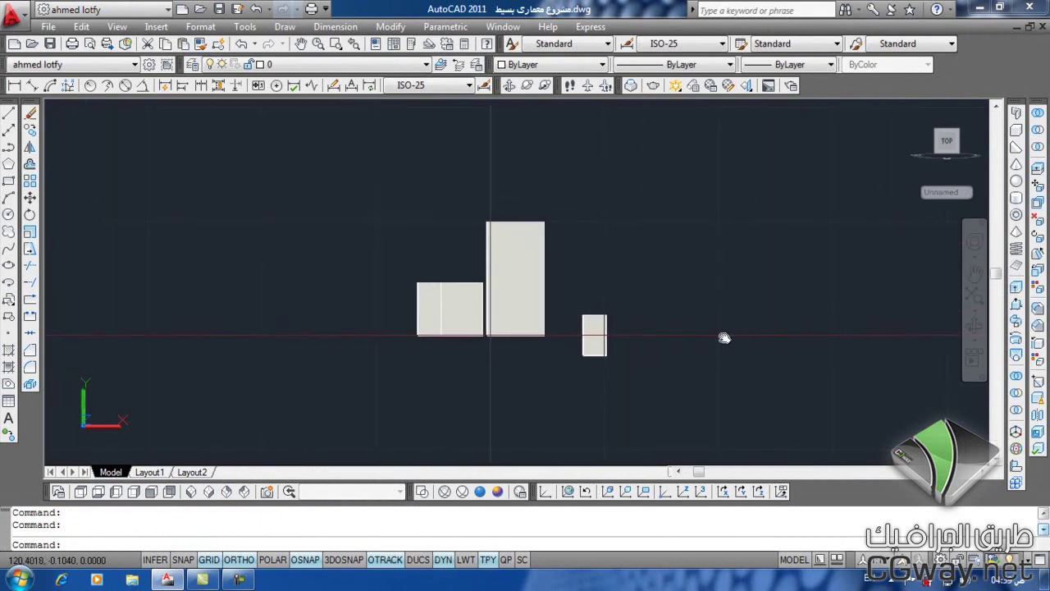
scroll(628, 381, "up", 2)
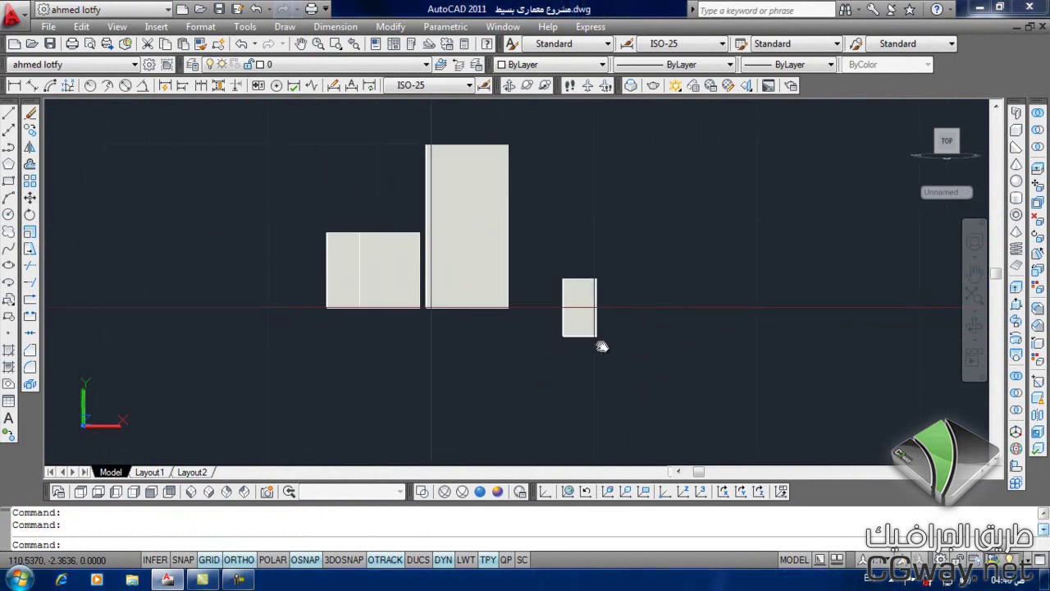
- Erase the standalone small box with a crossing window and E
left_click(632, 227)
left_click(544, 389)
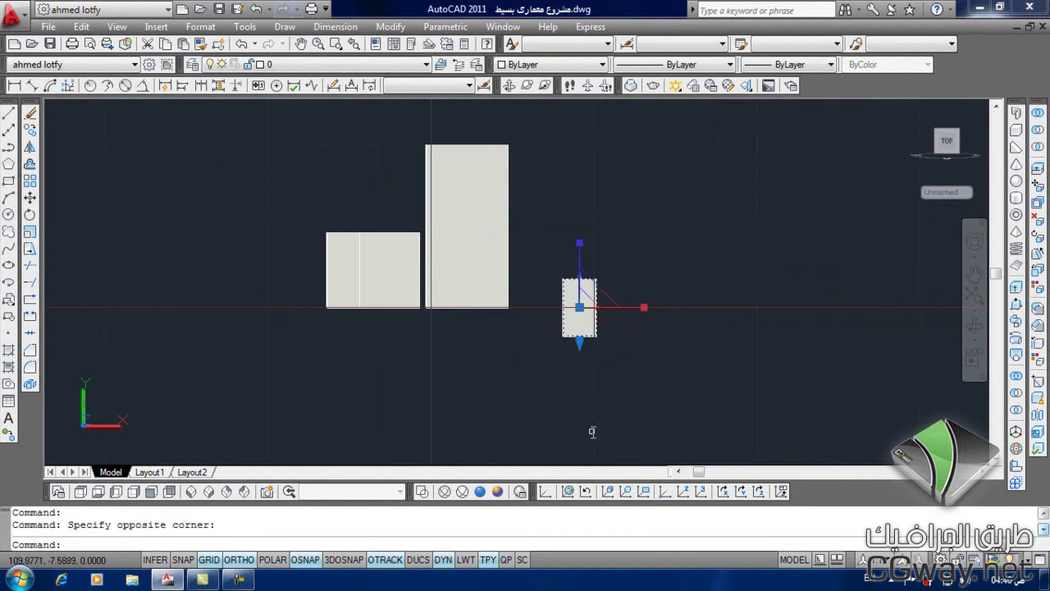
type("e")
key("Return")
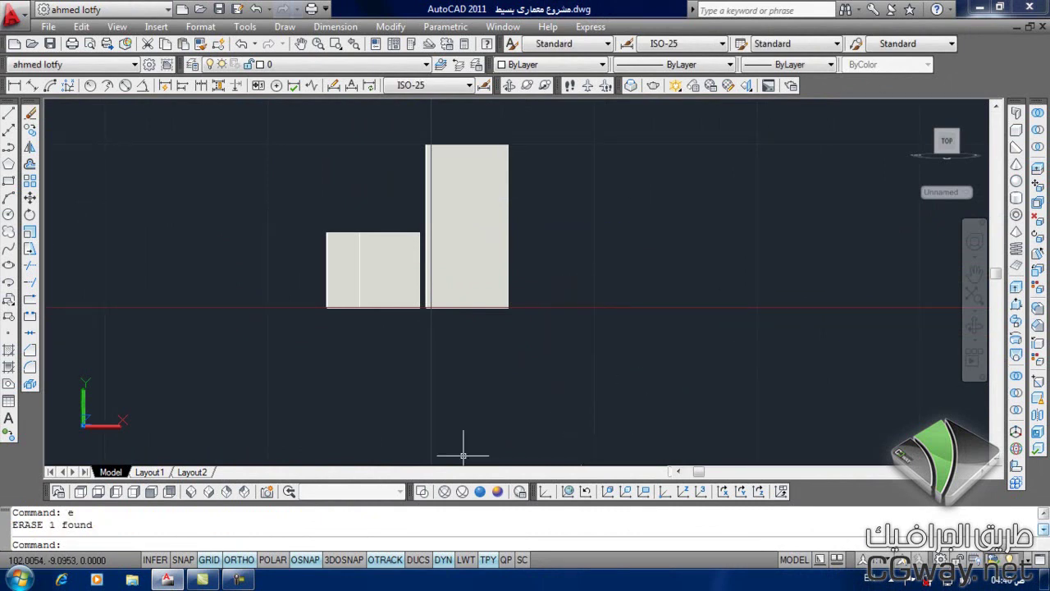
- Switch to SW Isometric and erase the quartered rectangle and its dividing lines
left_click(190, 491)
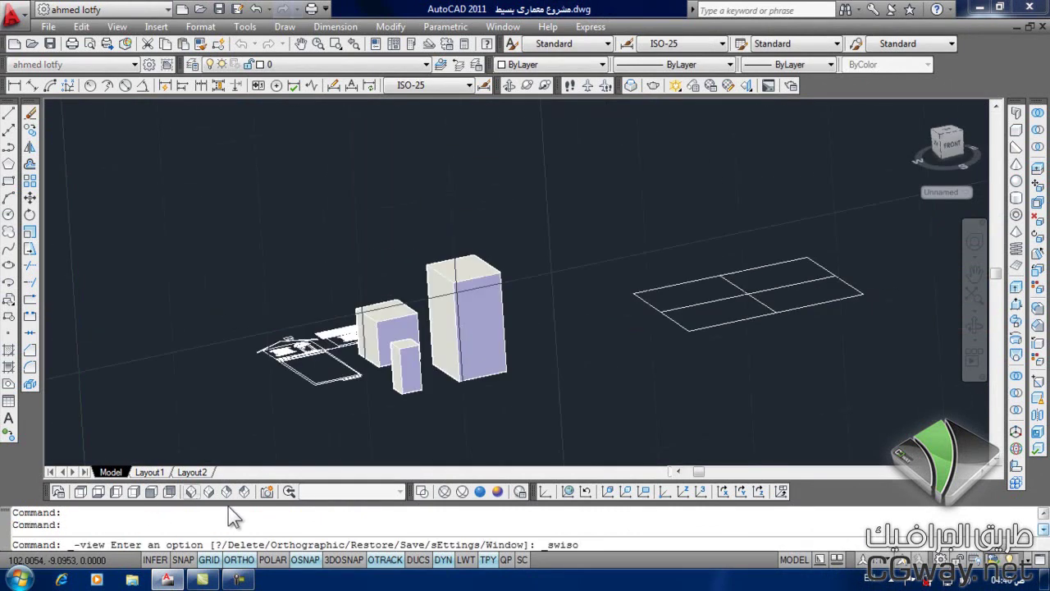
left_click(712, 181)
left_click(543, 328)
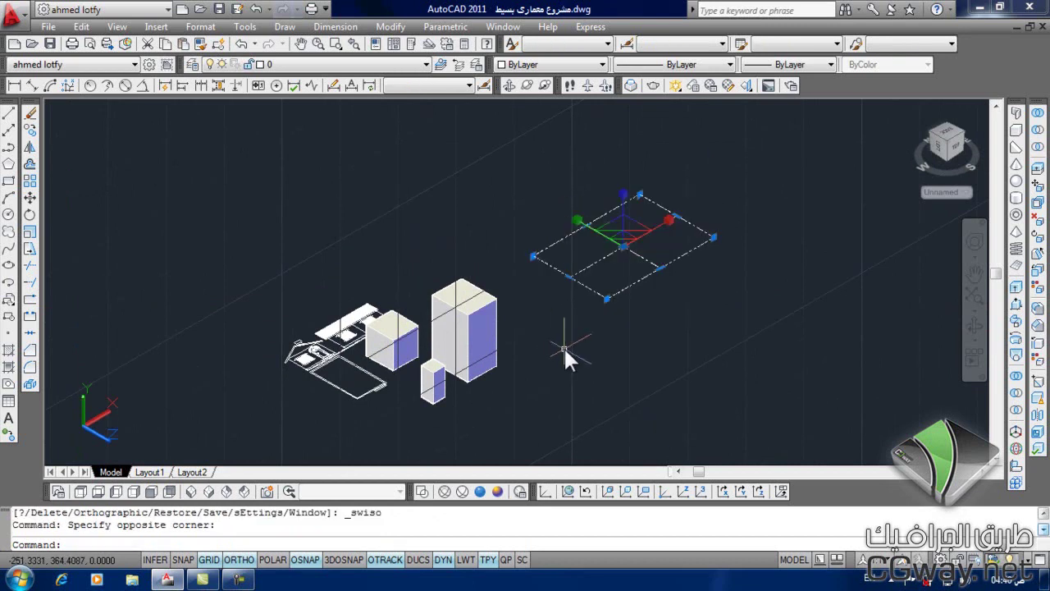
type("e")
key("Return")
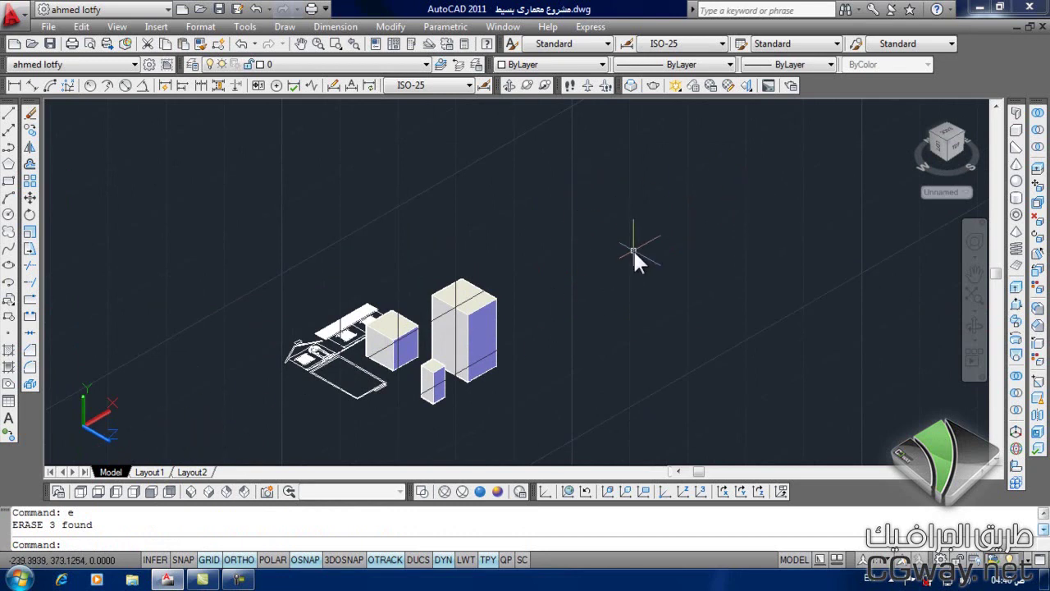
- Draw a test box beside the solids, then select and erase it
left_click(1017, 147)
left_click(606, 190)
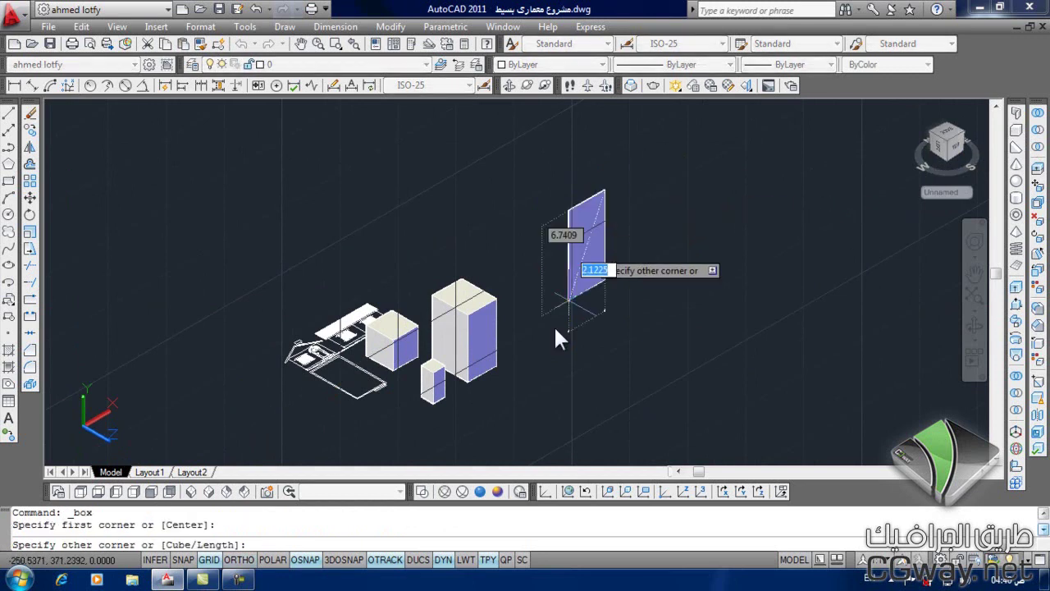
left_click(519, 387)
left_click(625, 414)
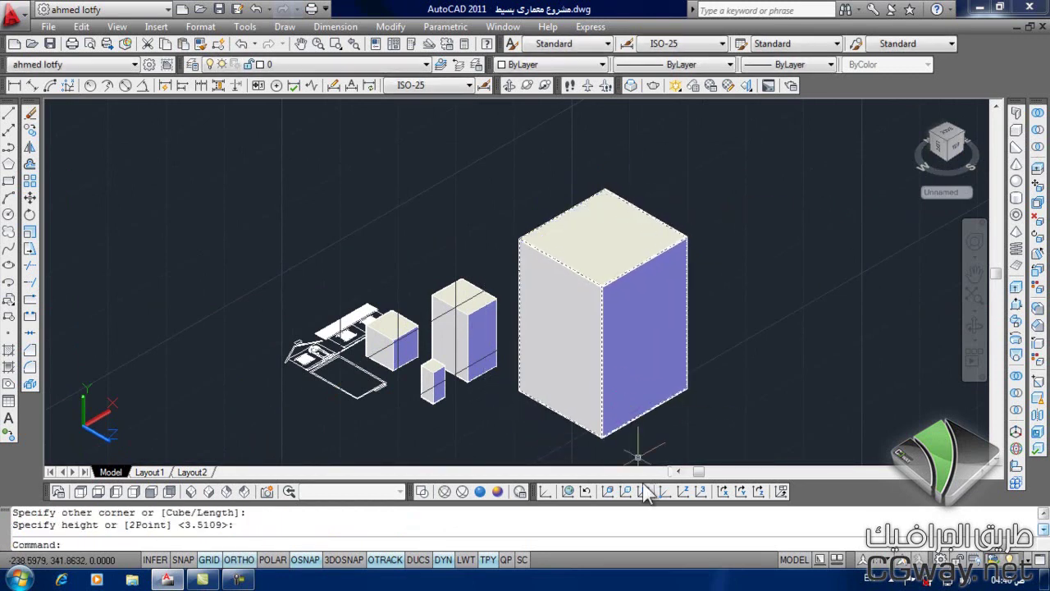
left_click_drag(732, 166, 619, 327)
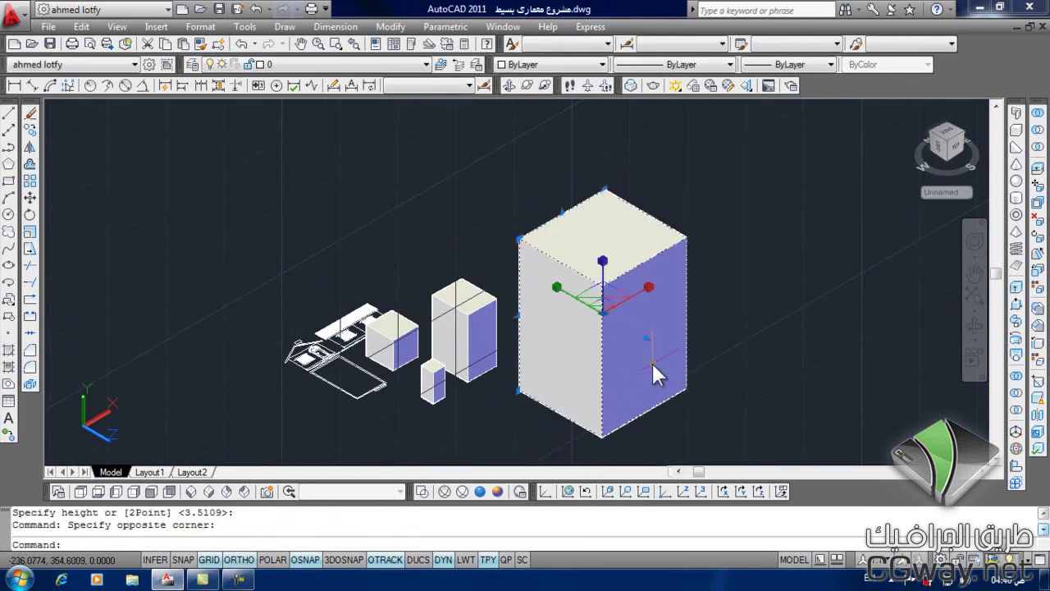
type("e")
key("Return")
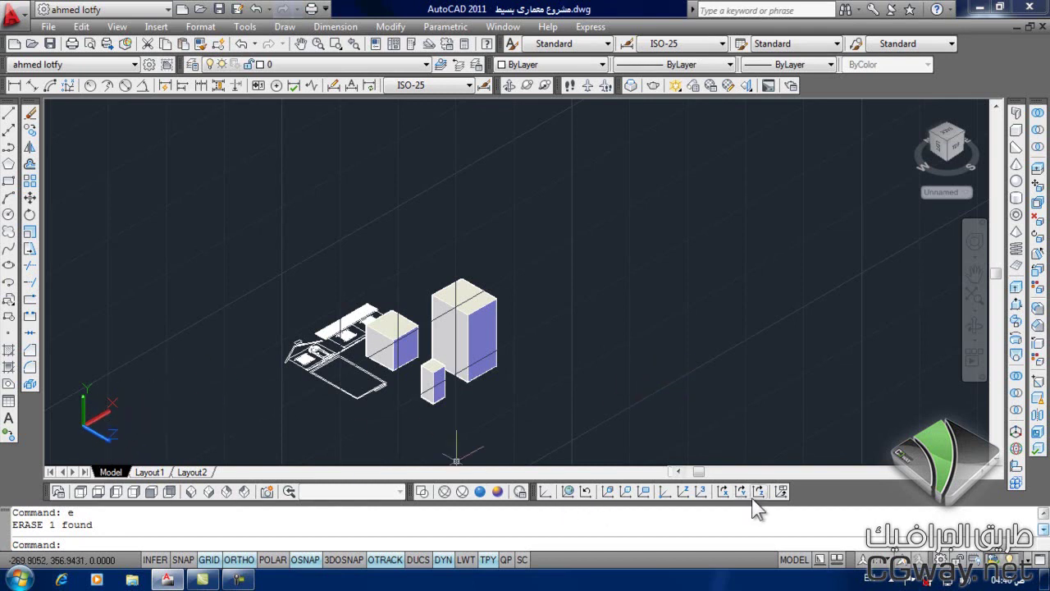
- Reset the UCS to World and delete the tall box and the cube
left_click(566, 492)
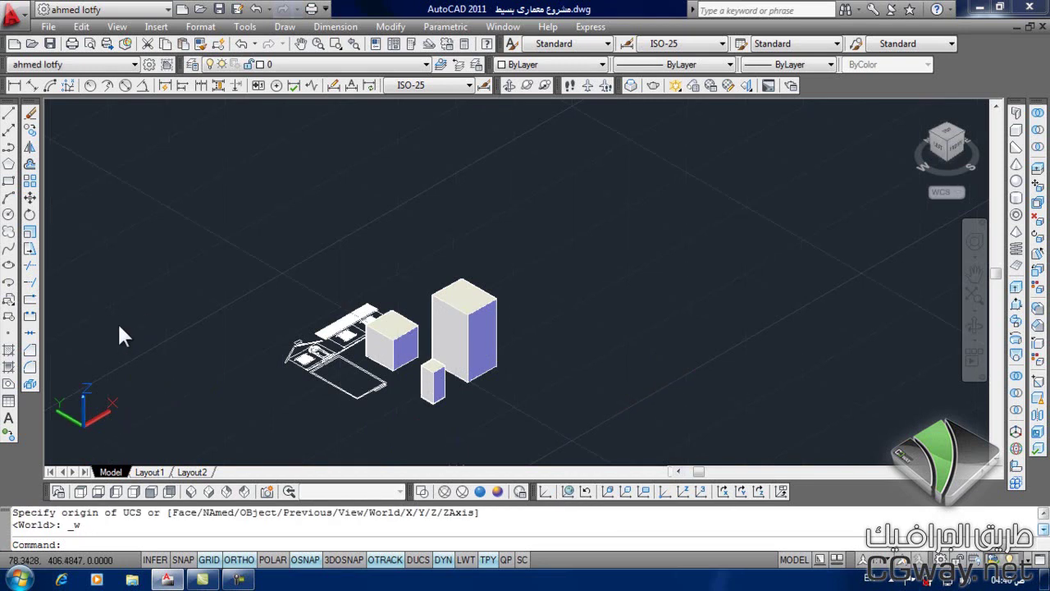
scroll(471, 324, "up", 4)
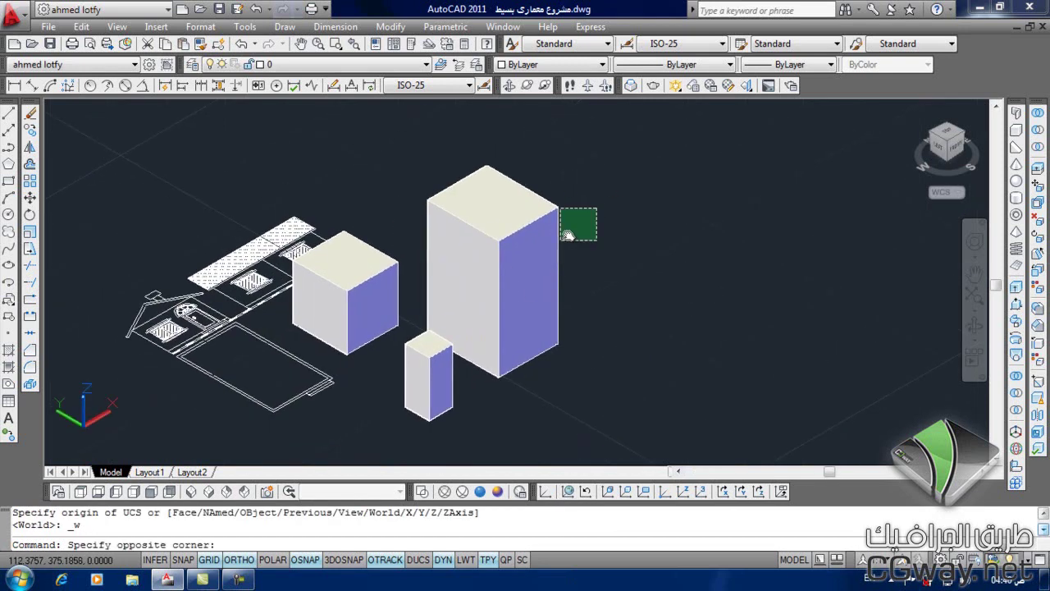
left_click_drag(595, 206, 545, 294)
key("Delete")
left_click(428, 256)
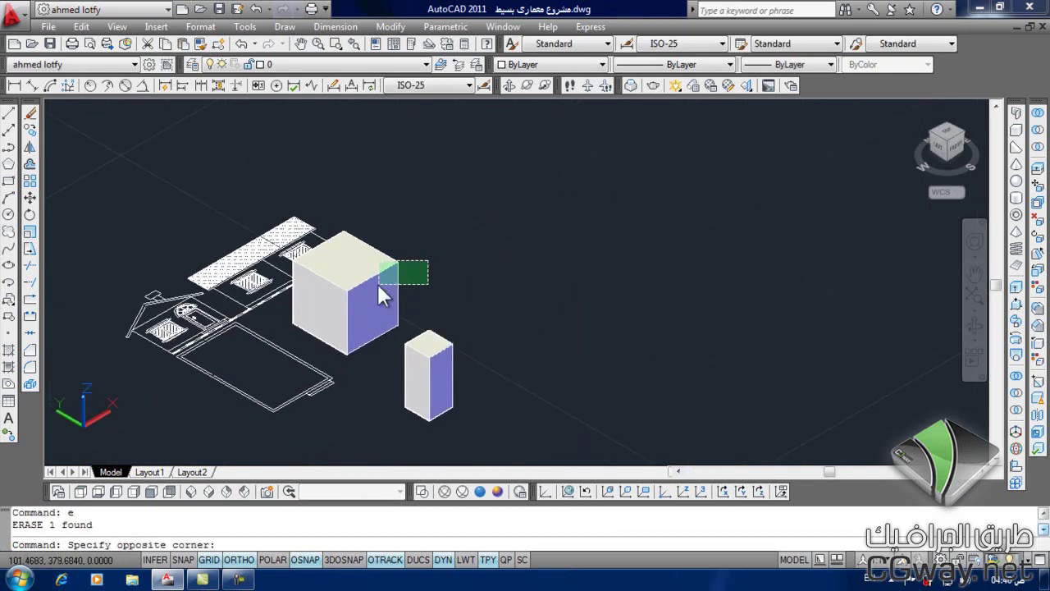
left_click(384, 282)
key("Delete")
- Erase the small box, leaving only the house, and start the Wedge command
key("space")
left_click_drag(456, 371, 405, 375)
key("Return")
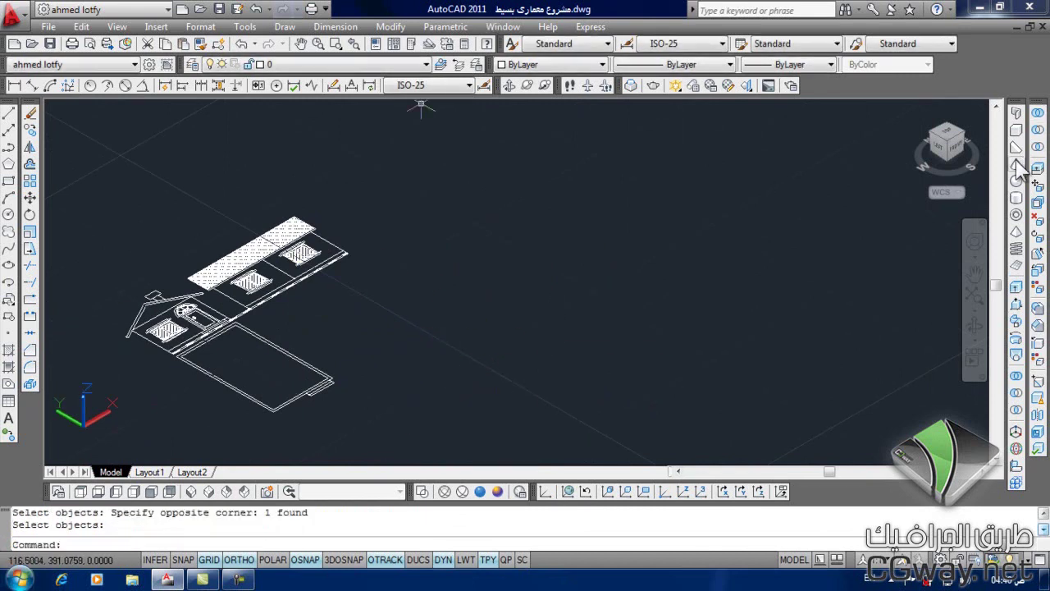
left_click(1038, 146)
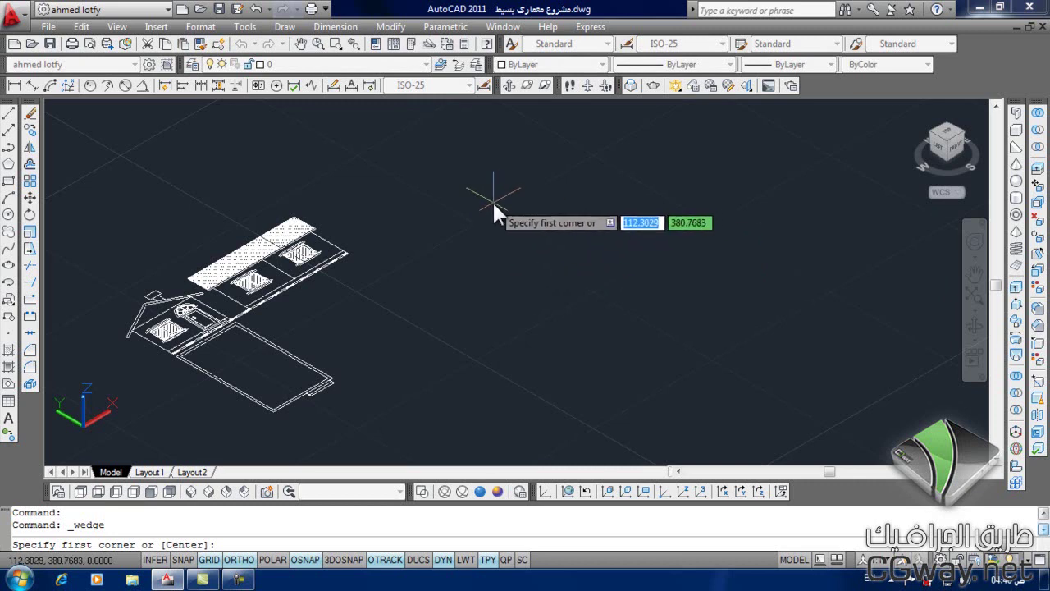
- Draw a wedge beside the house from two base corners and a height, then select it
key("Down")
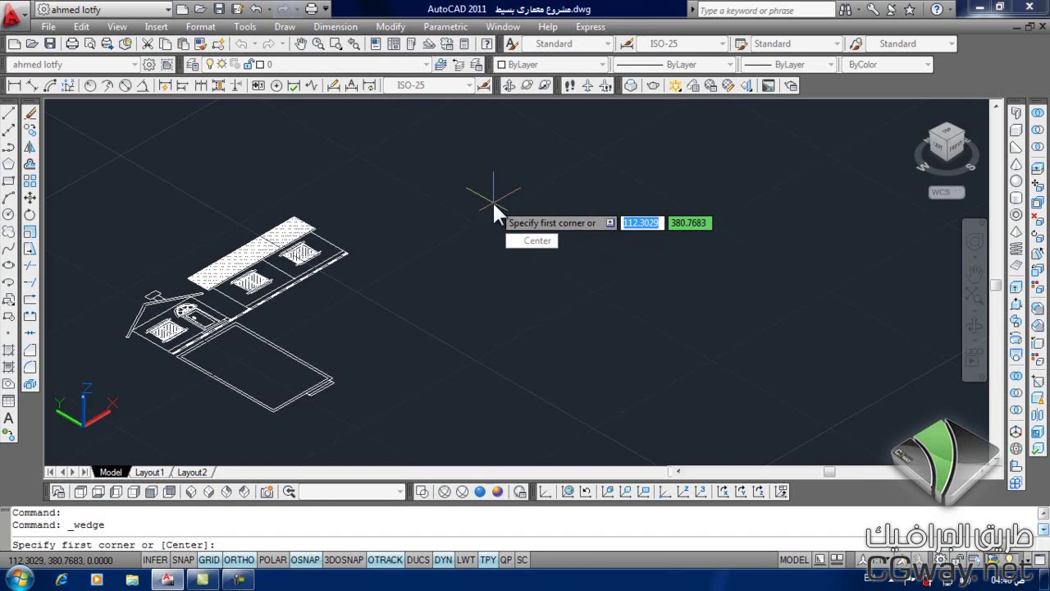
key("Escape")
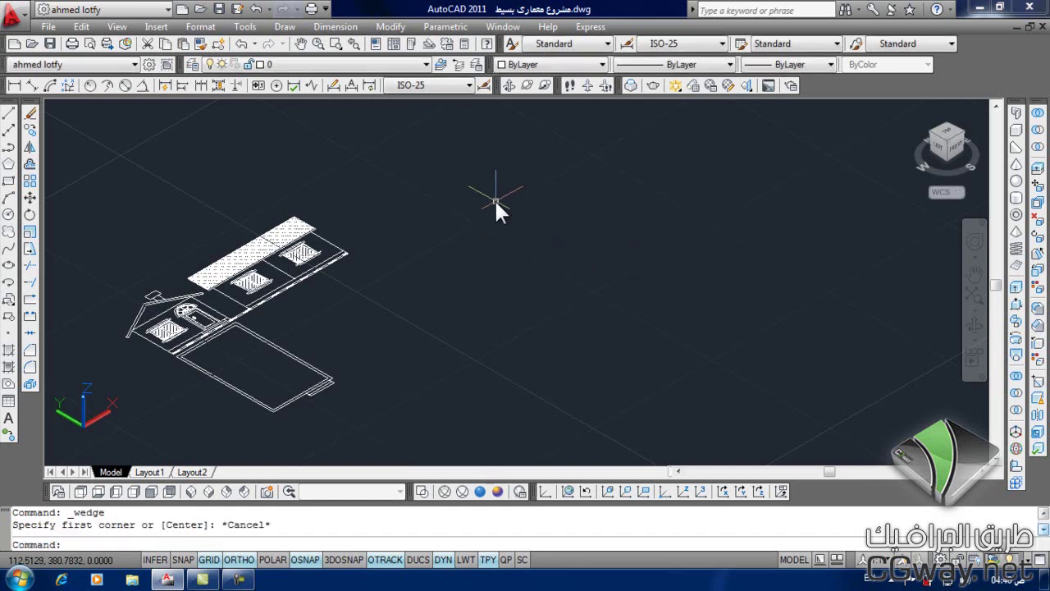
left_click(1015, 147)
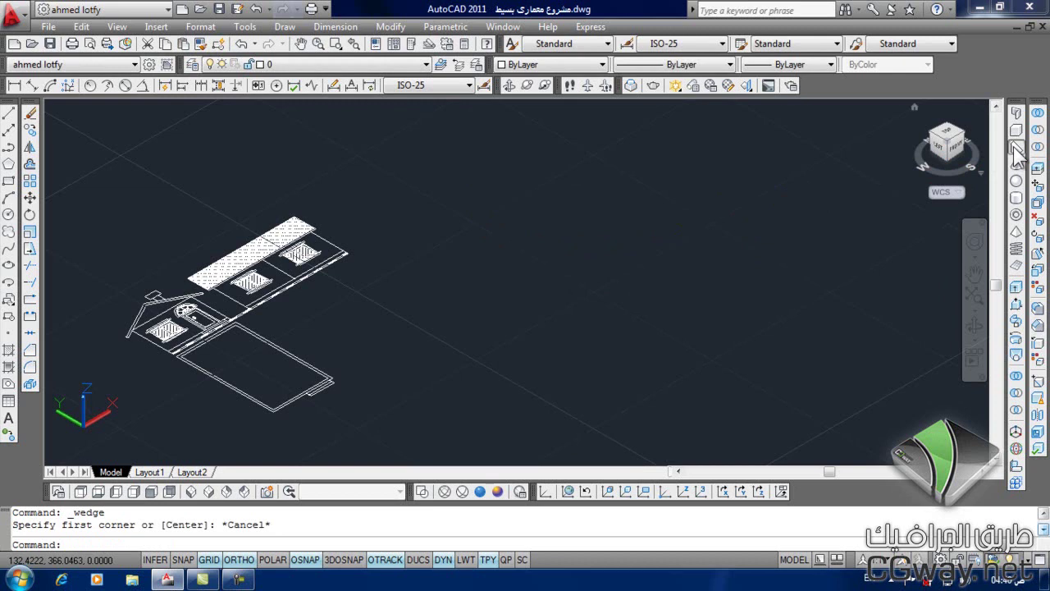
left_click(545, 230)
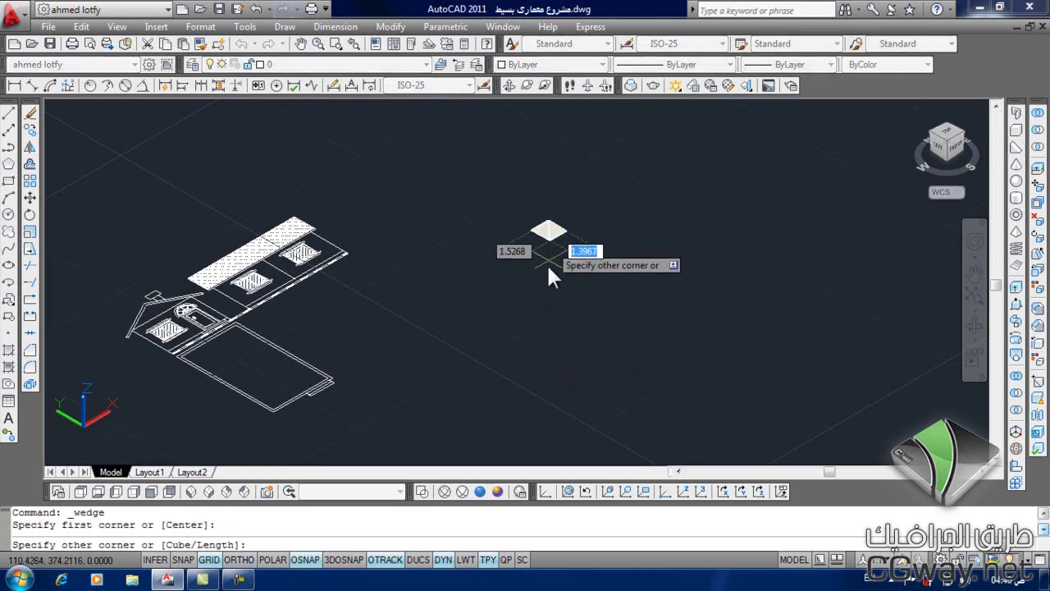
left_click(486, 364)
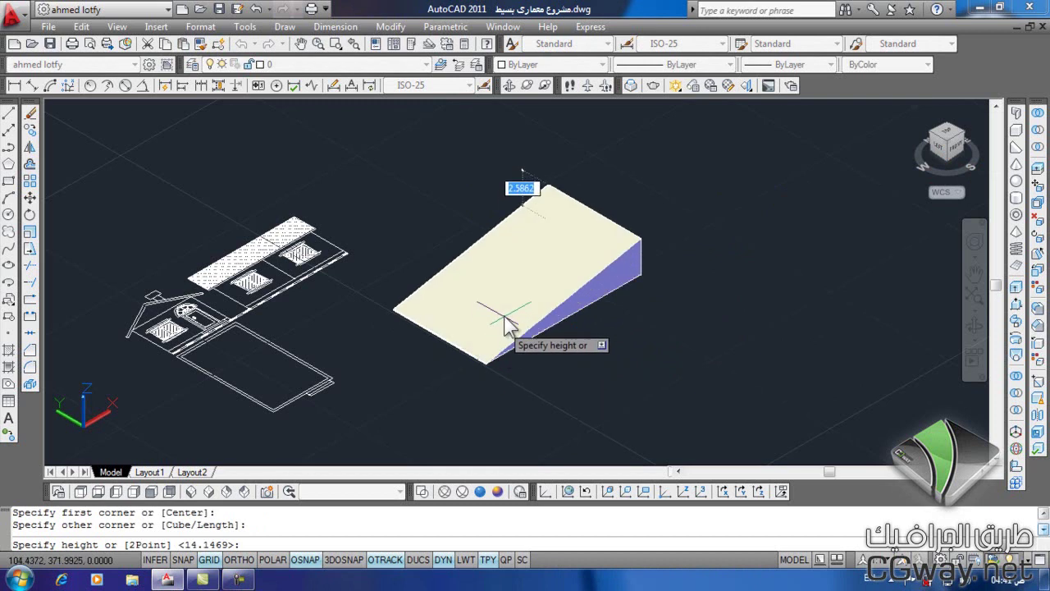
left_click(553, 212)
scroll(570, 273, "down", 2)
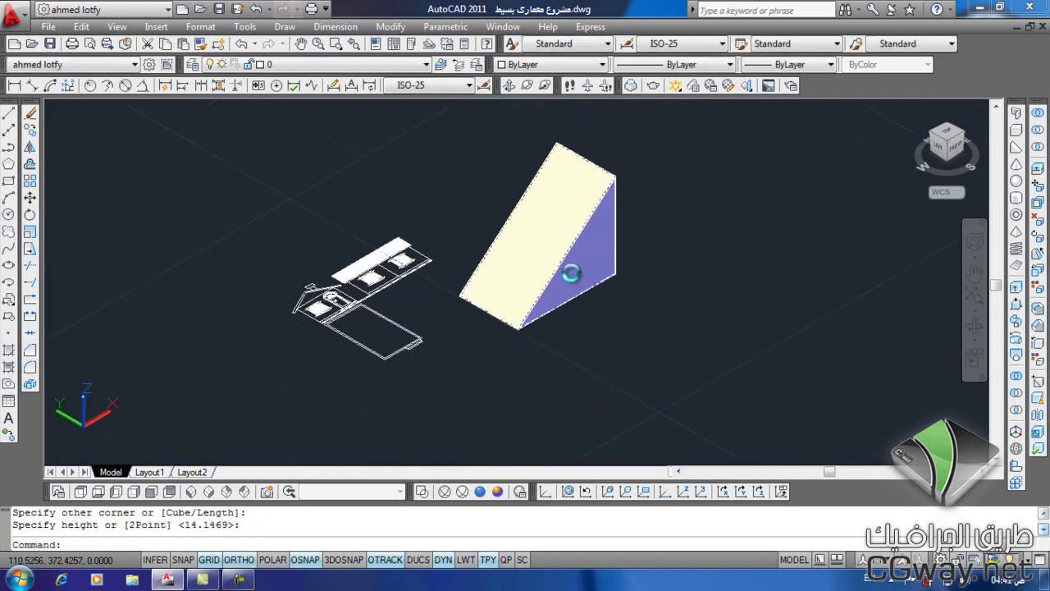
scroll(525, 348, "up", 2)
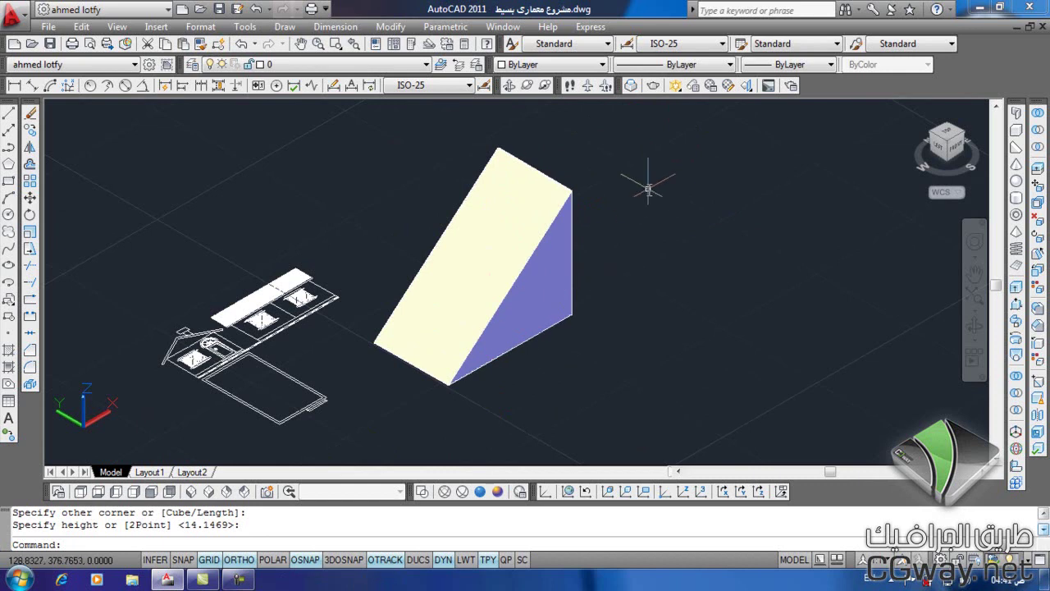
left_click_drag(636, 179, 548, 228)
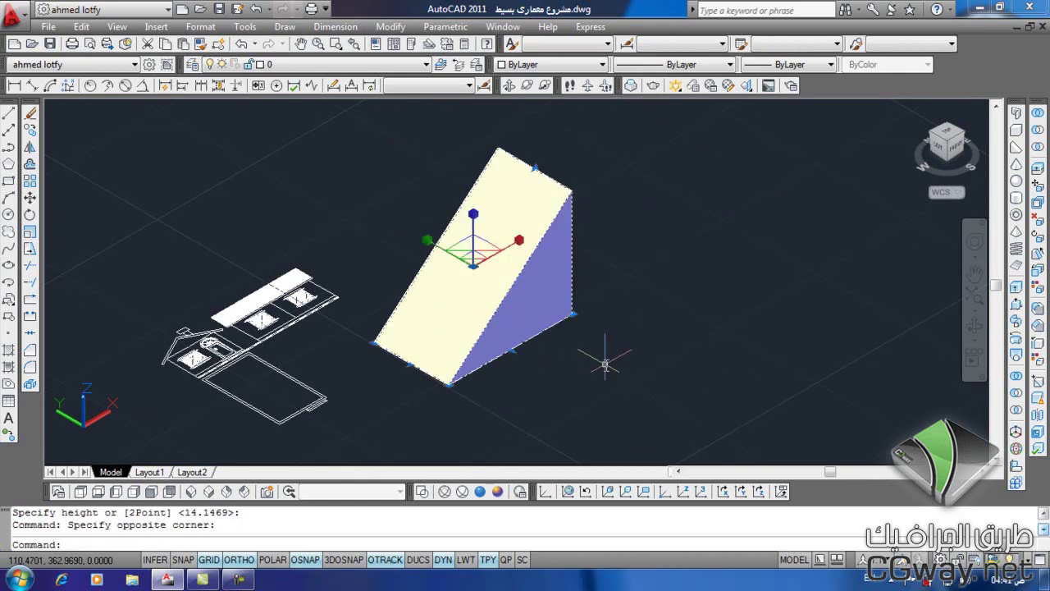
- Erase the old wedge and draw a new wedge 6 long, 2 wide and 5 high
key("Delete")
left_click(1016, 147)
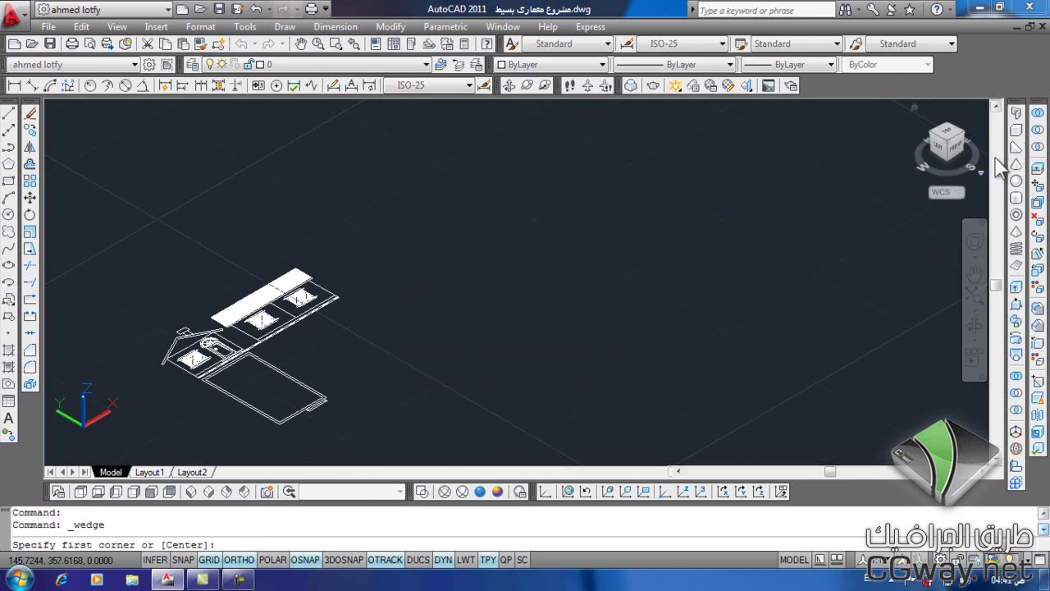
left_click(565, 215)
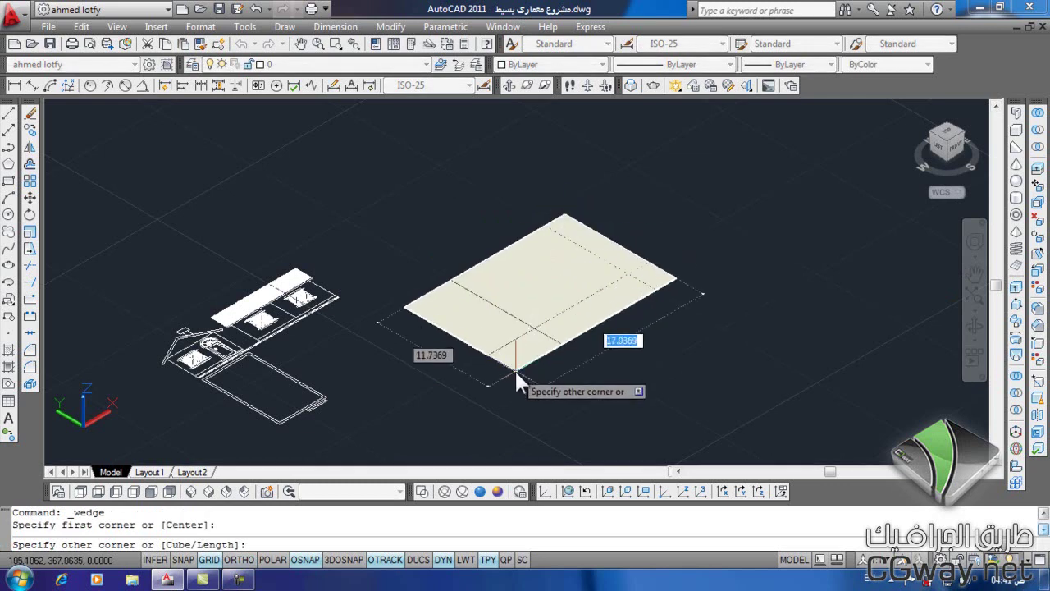
type("6")
key("Tab")
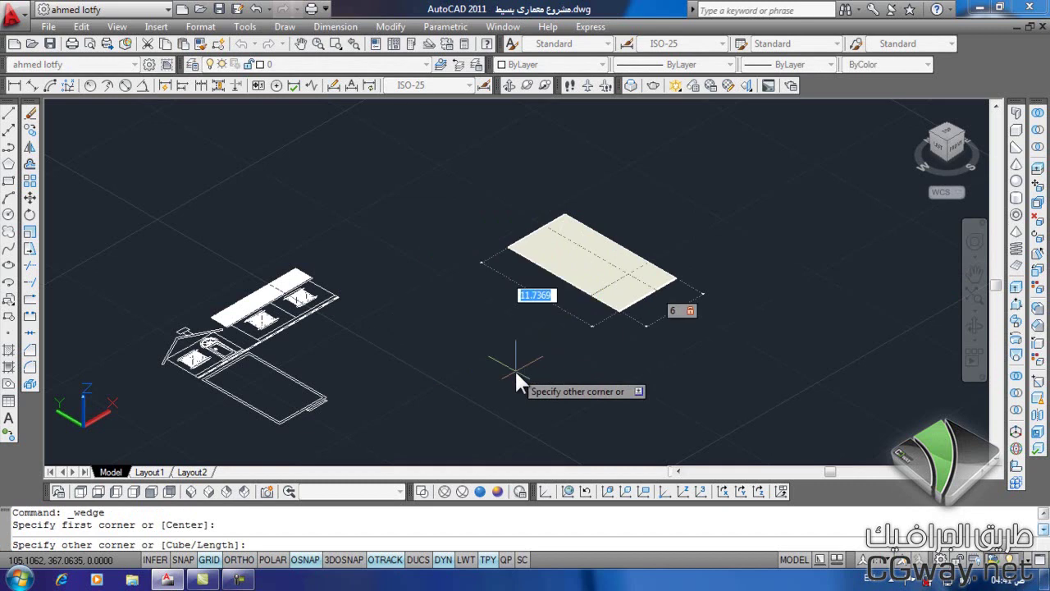
type("2")
key("Return")
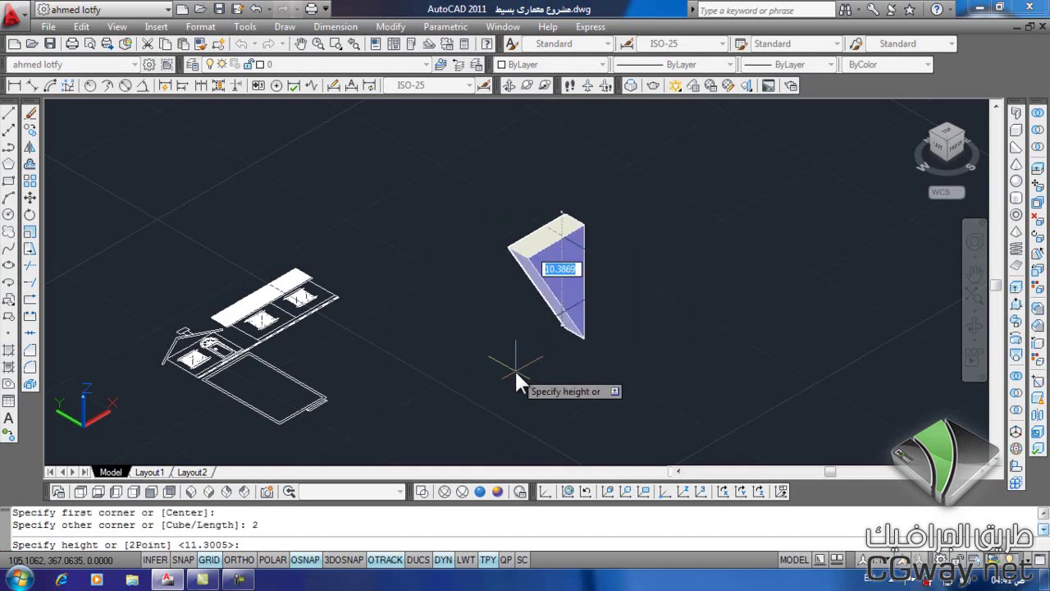
mouse_move(555, 279)
middle_mouse_down("shift")
mouse_move(572, 225)
mouse_move(524, 275)
middle_mouse_up("shift")
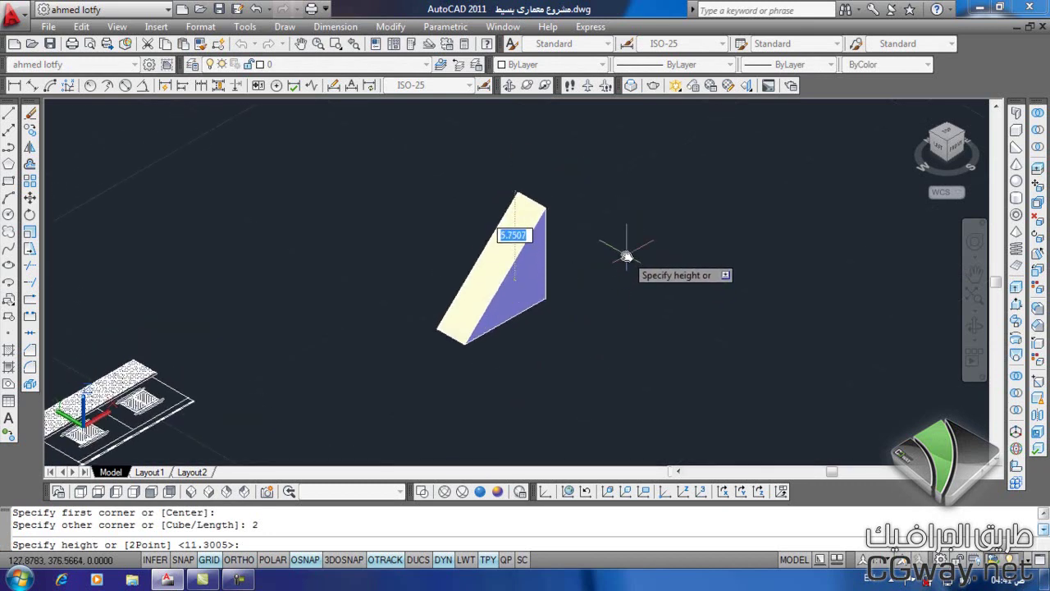
key("Down")
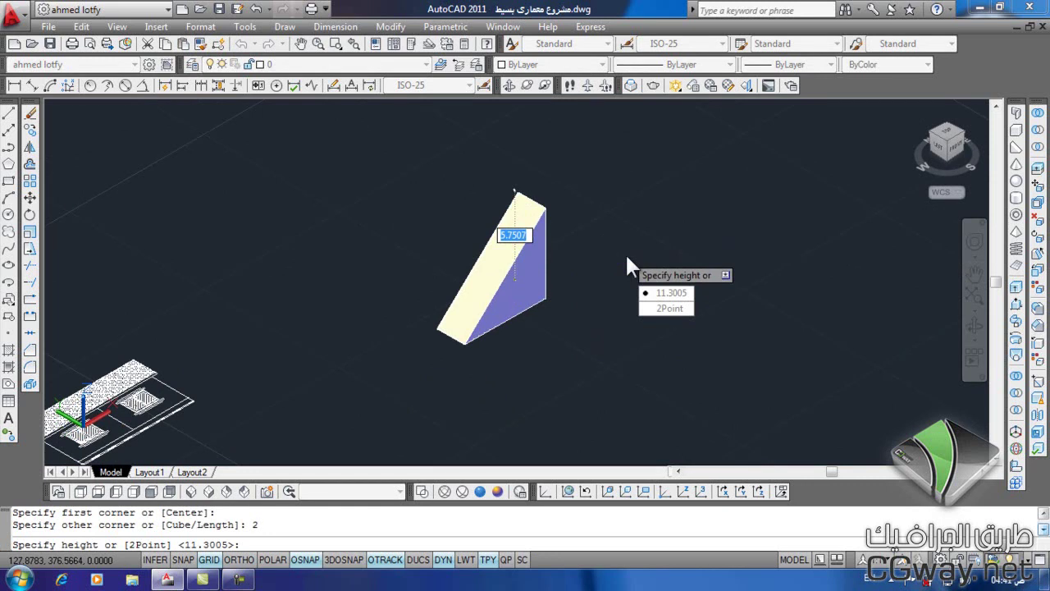
type("5")
key("Return")
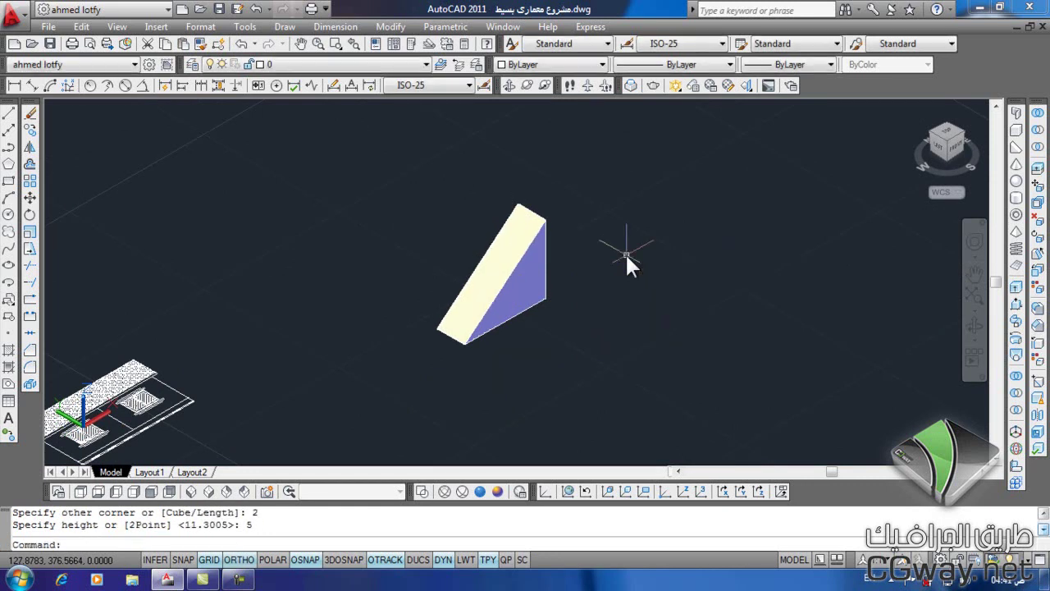
- Check the new wedge's selection, pan the view upward and start the Cone tool
left_click(587, 241)
left_click(445, 348)
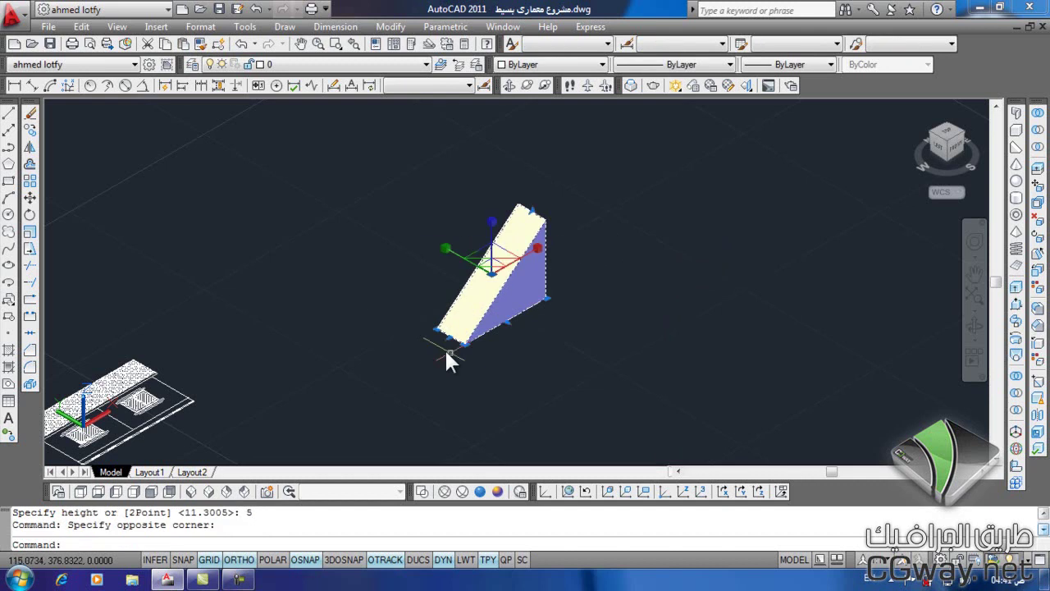
key("Escape")
middle_click_drag(521, 416, 504, 340)
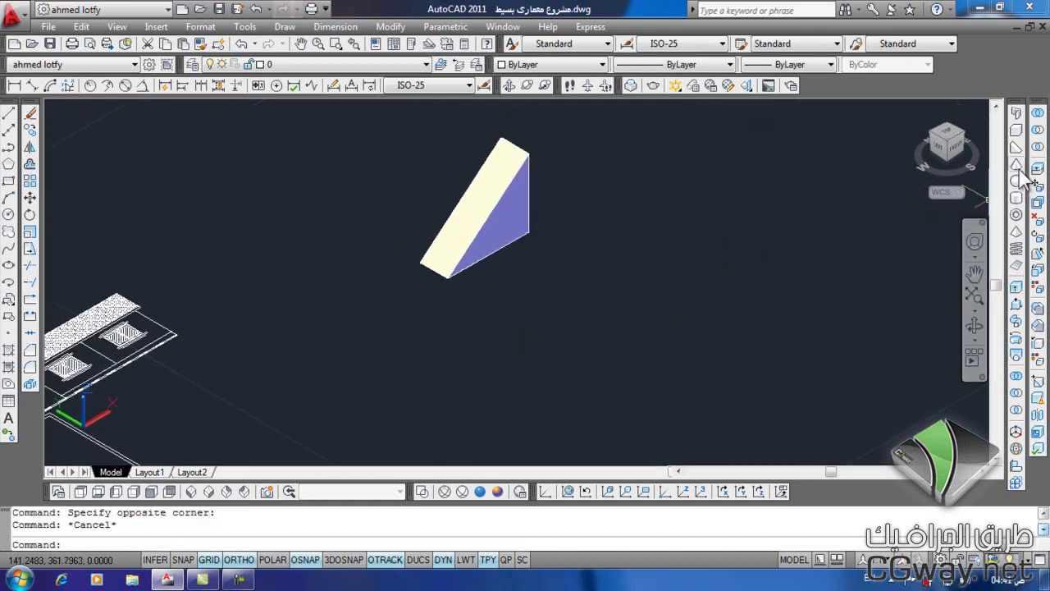
left_click(1017, 179)
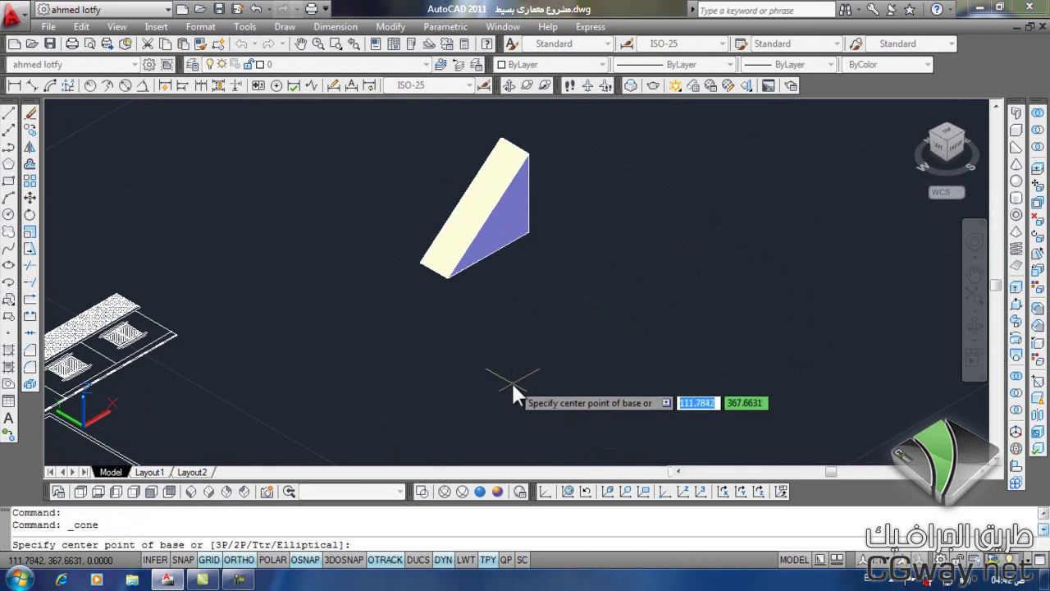
- Begin a cone below the wedge with base radius 3, cancelling at the height prompt
middle_click_drag(511, 381, 511, 362)
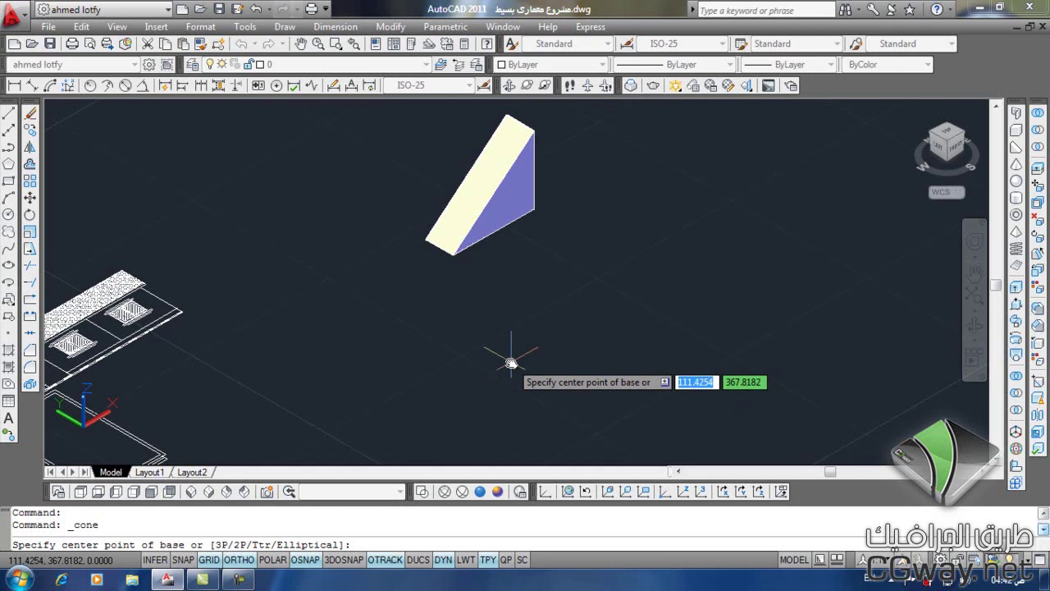
key("Down")
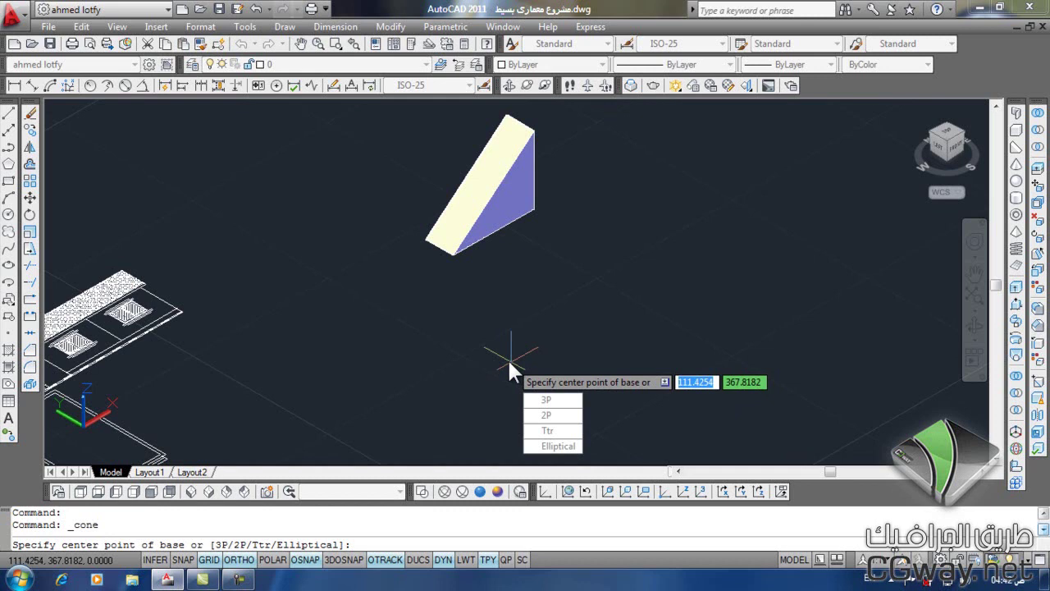
key("Escape")
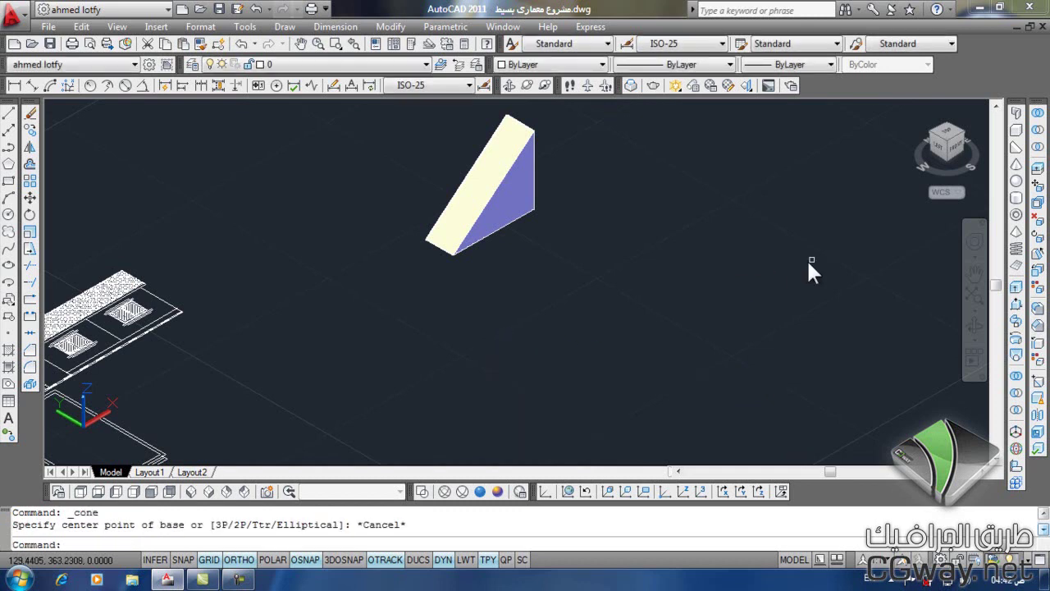
left_click(1017, 163)
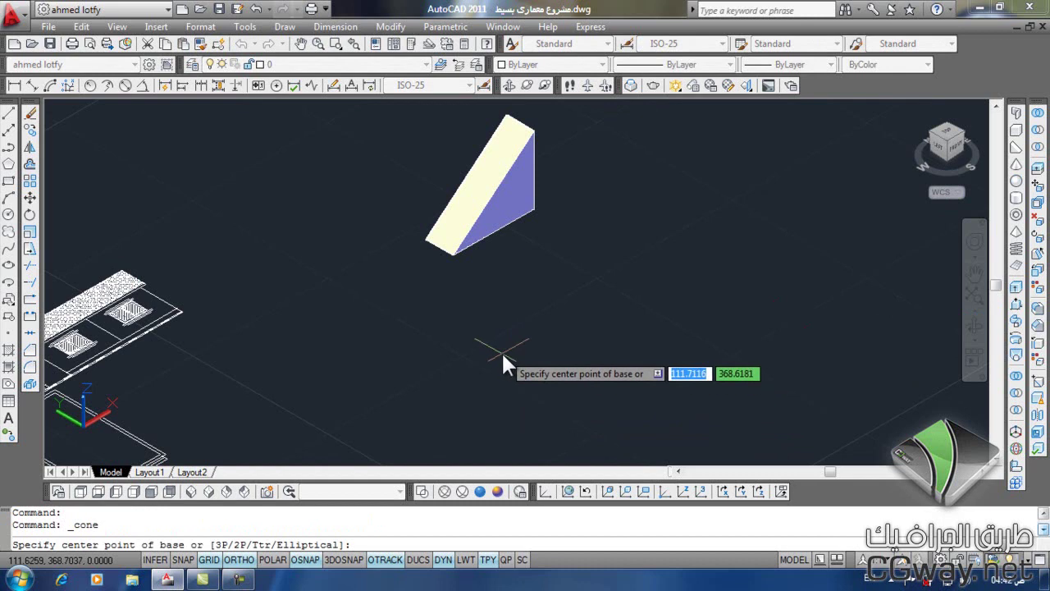
left_click(484, 367)
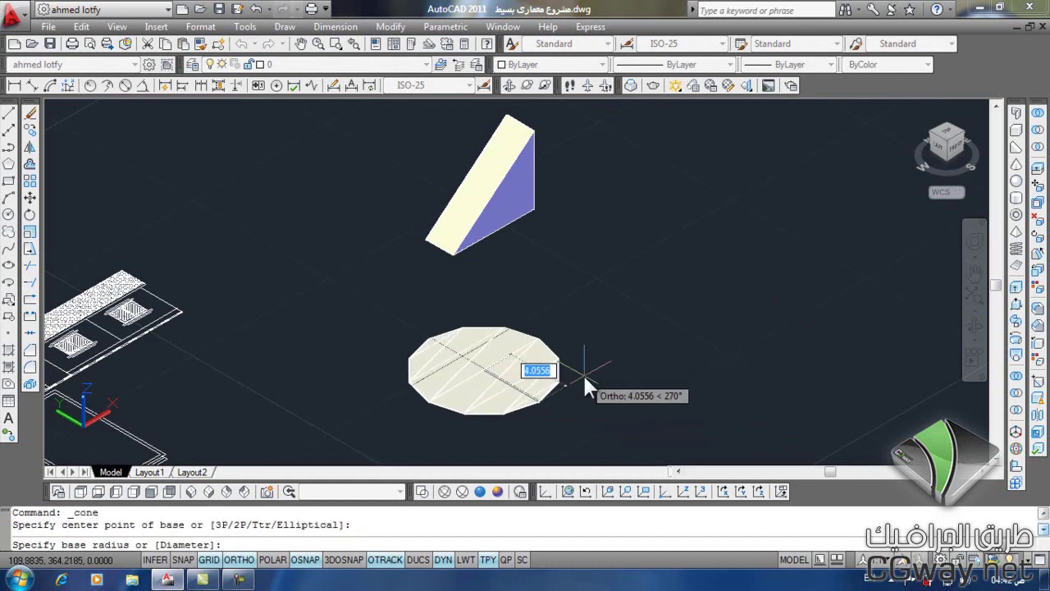
key("F8")
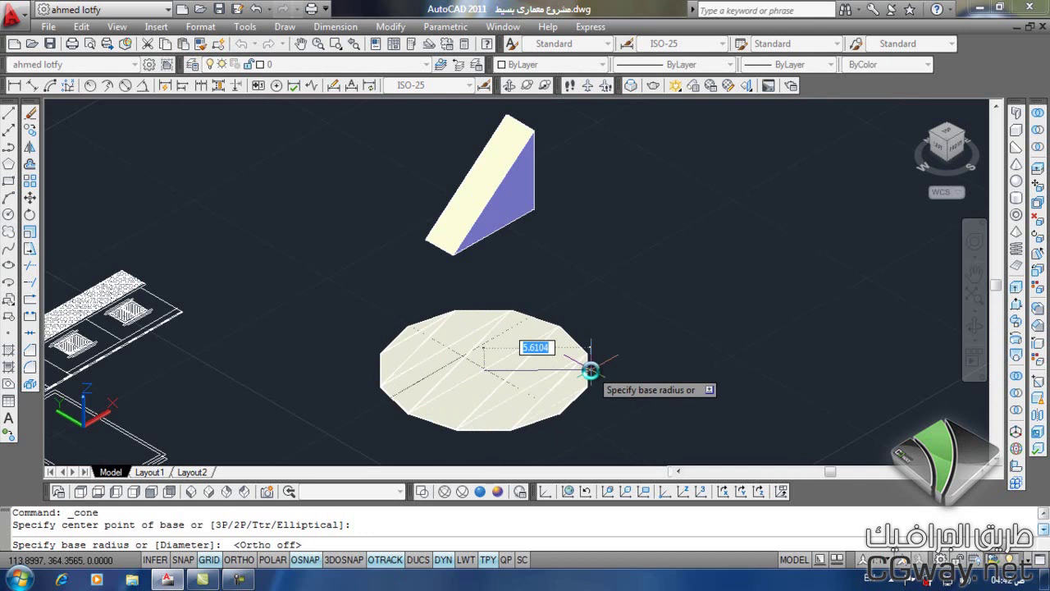
type("3")
key("Return")
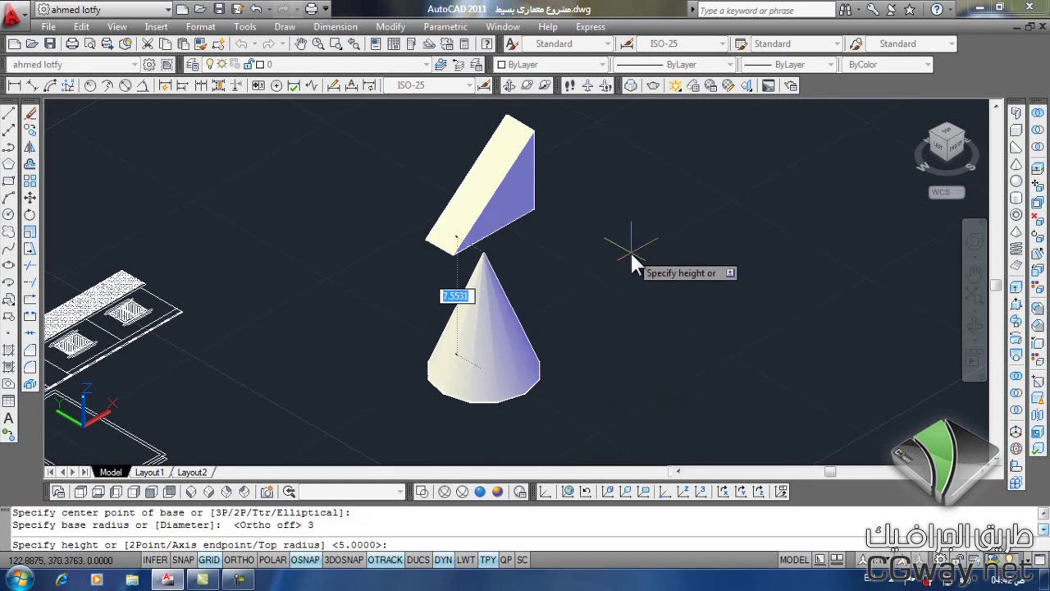
key("Down")
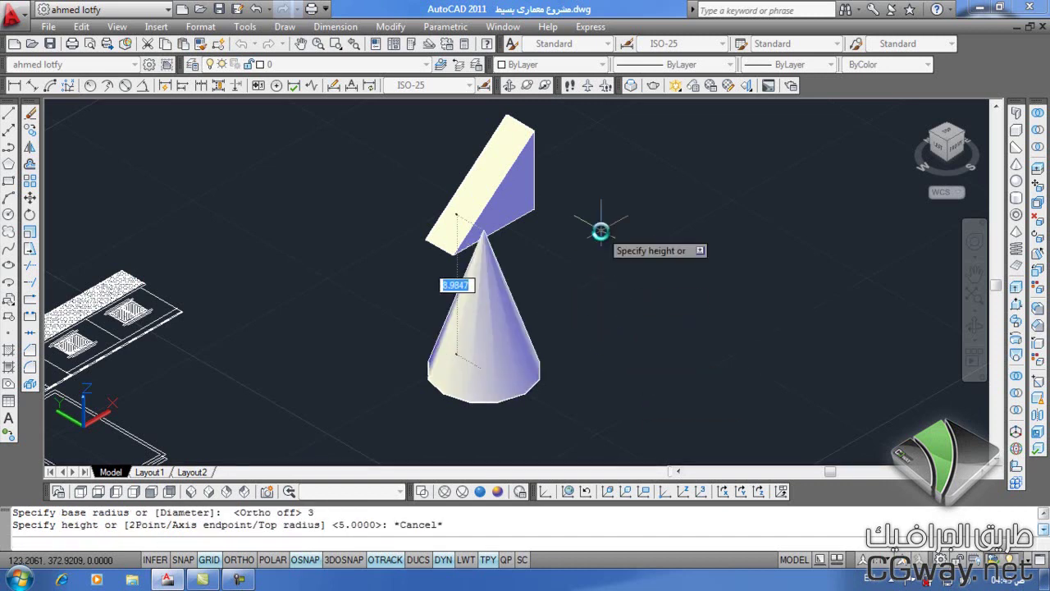
key("Escape")
- Window-select the existing cone and erase it with E
middle_click_drag(421, 397, 342, 364)
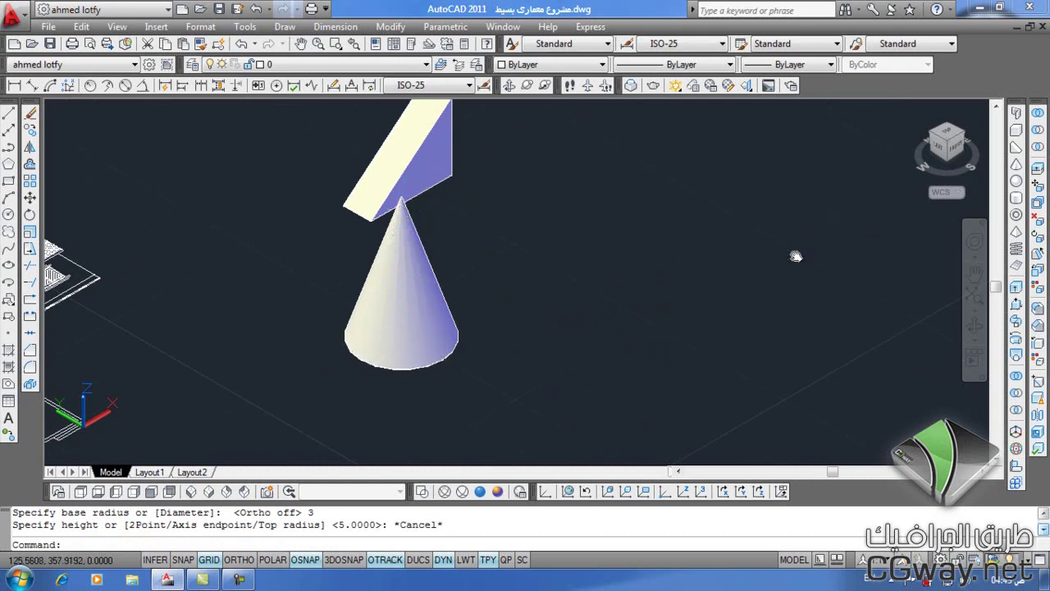
left_click(452, 290)
left_click(353, 383)
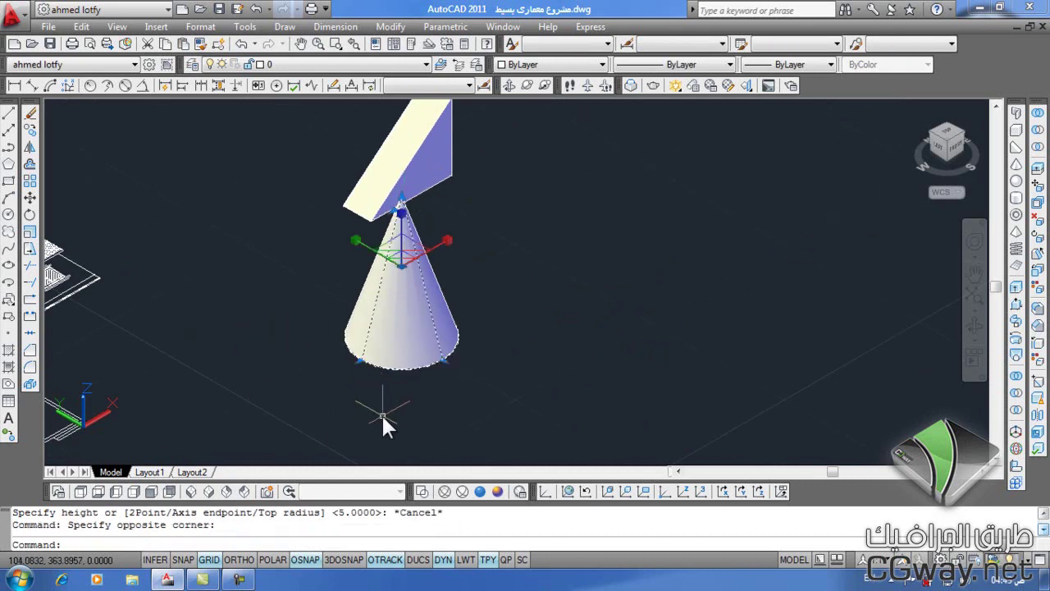
type("e")
key("Return")
- Try a radius-3 cone by Axis endpoint with Ortho toggled, then cancel it
left_click(1015, 164)
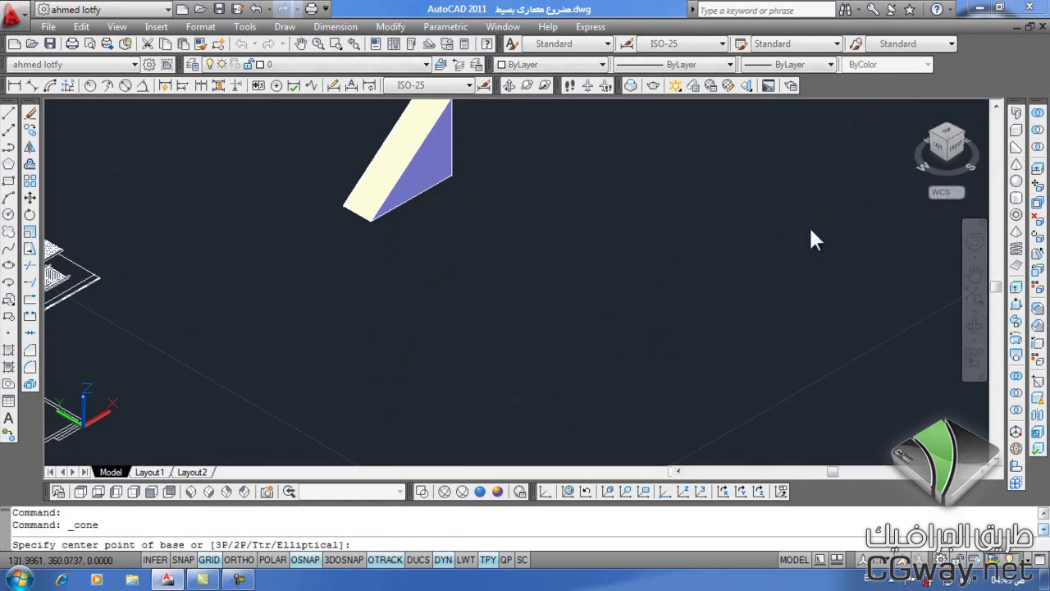
left_click(492, 317)
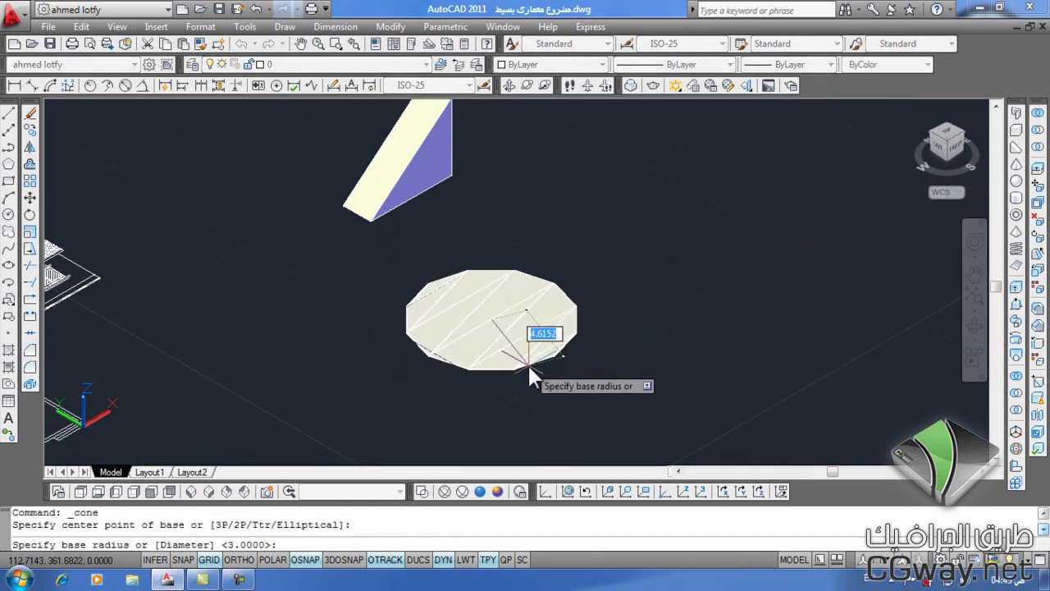
type("3")
key("Return")
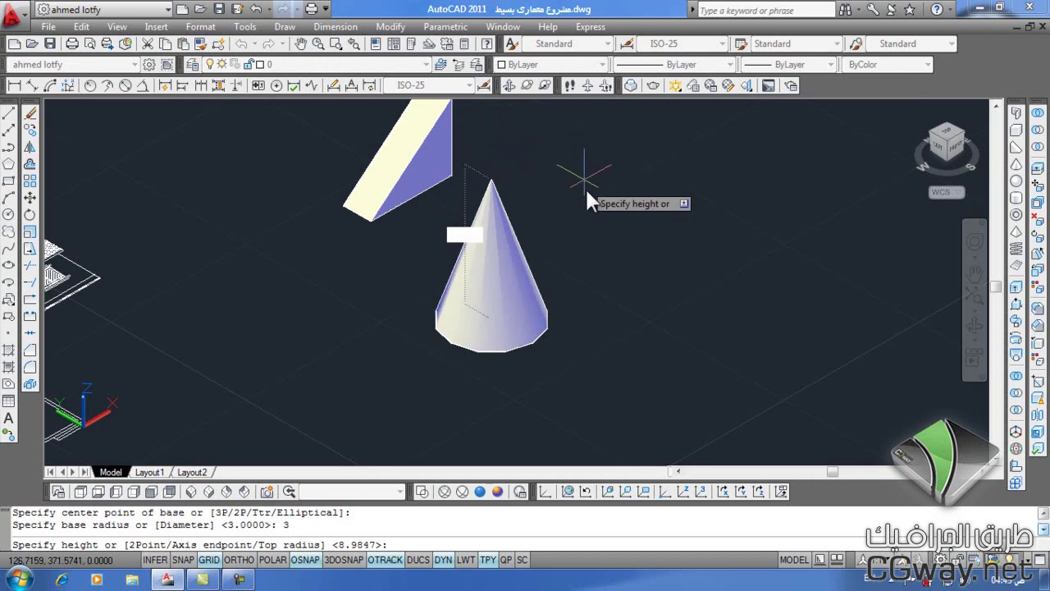
key("Down")
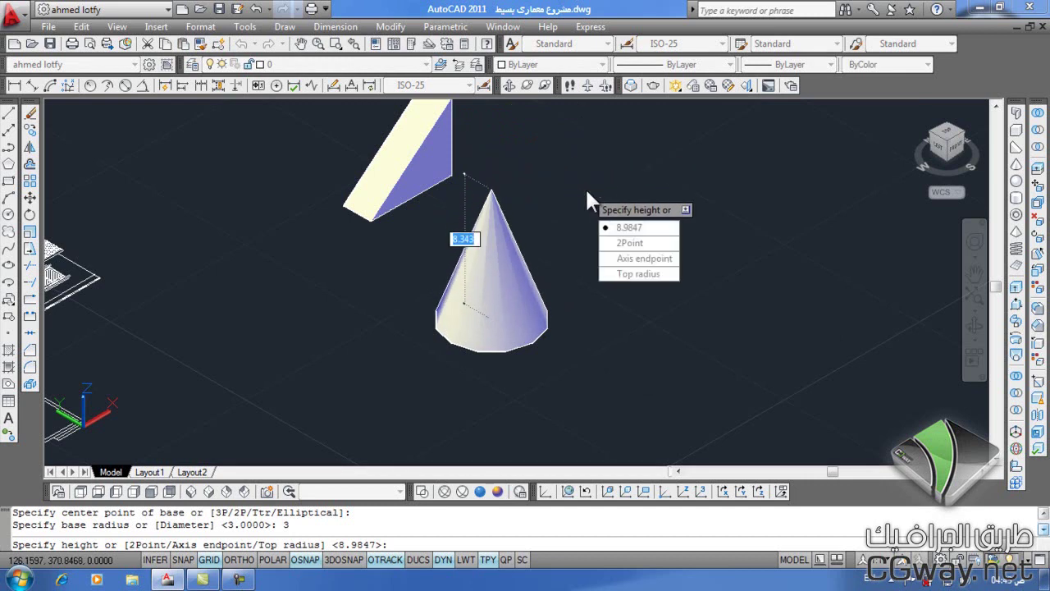
key("Down")
key("Down")
key("Return")
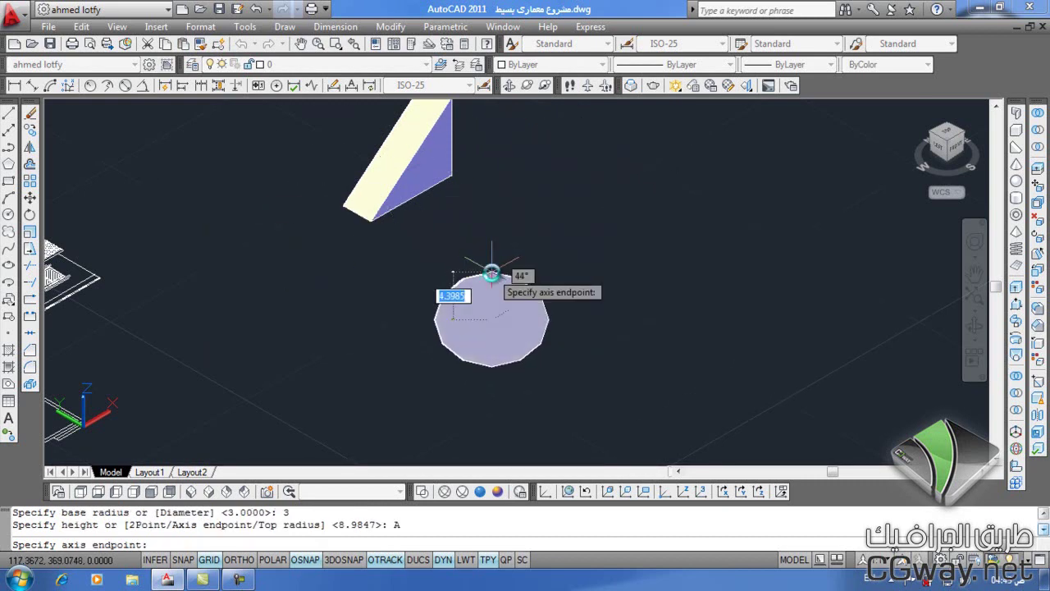
key("F8")
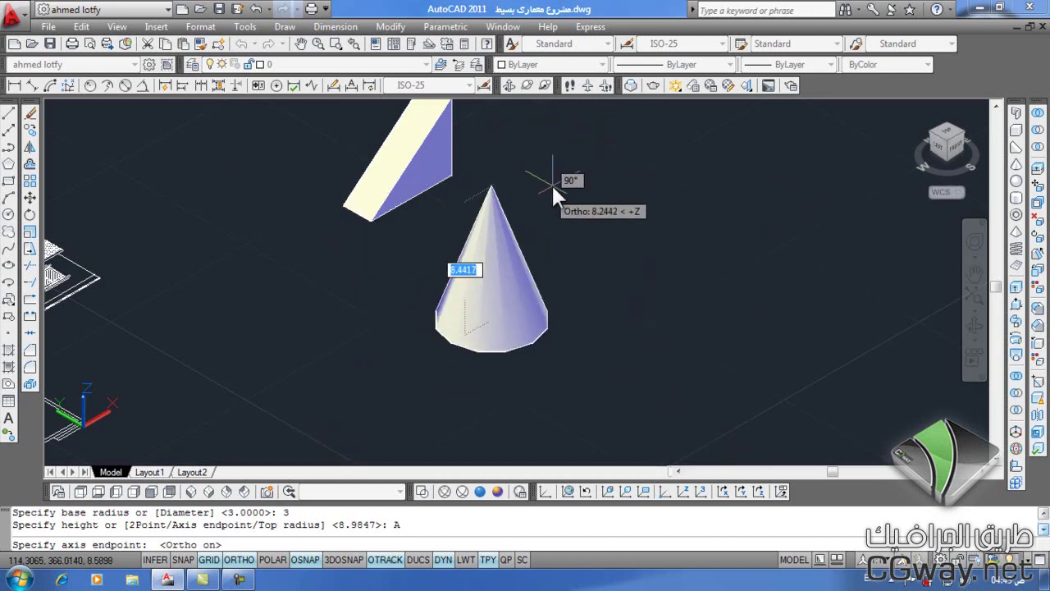
key("Escape")
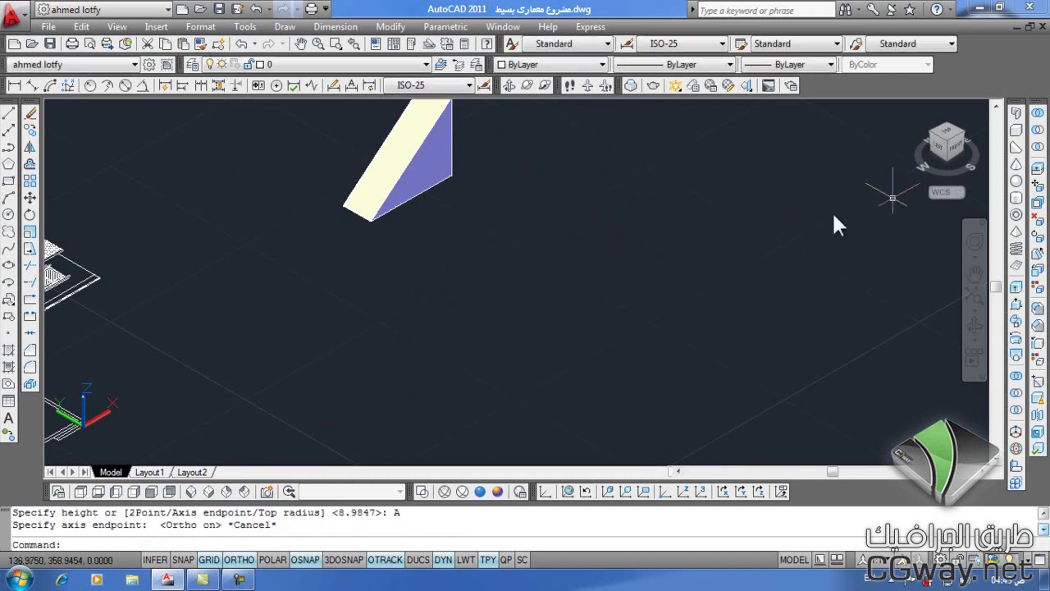
- Start a cone below the wedge with base radius 3 and top radius 1
left_click(1018, 165)
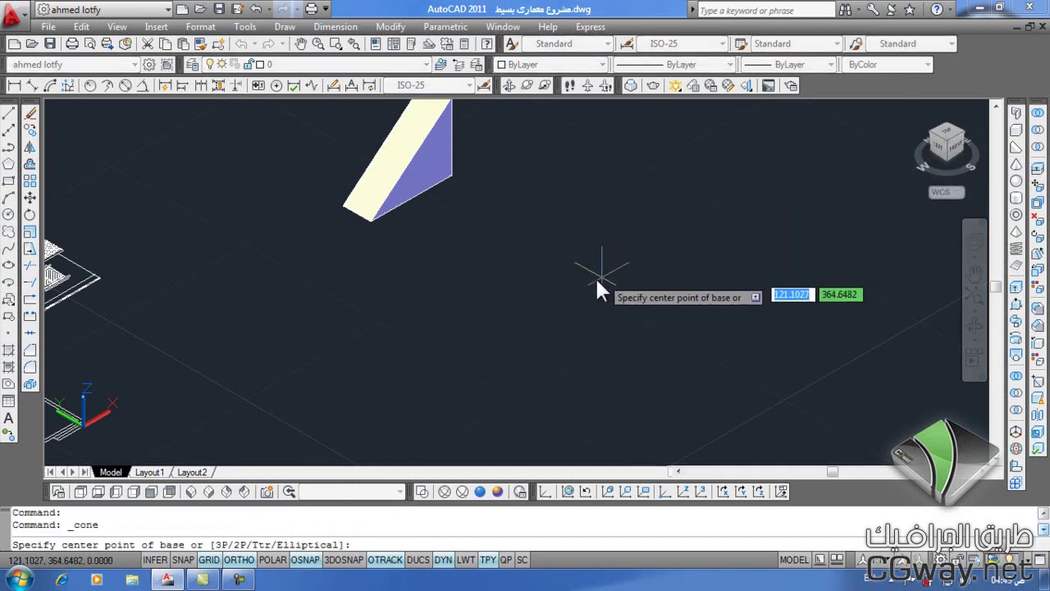
left_click(473, 321)
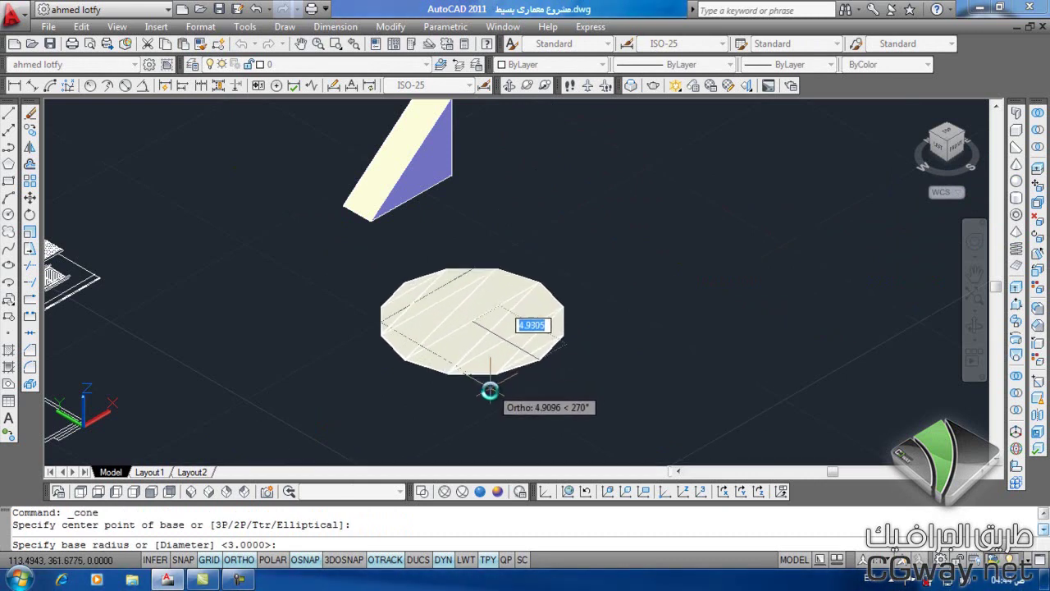
type("3")
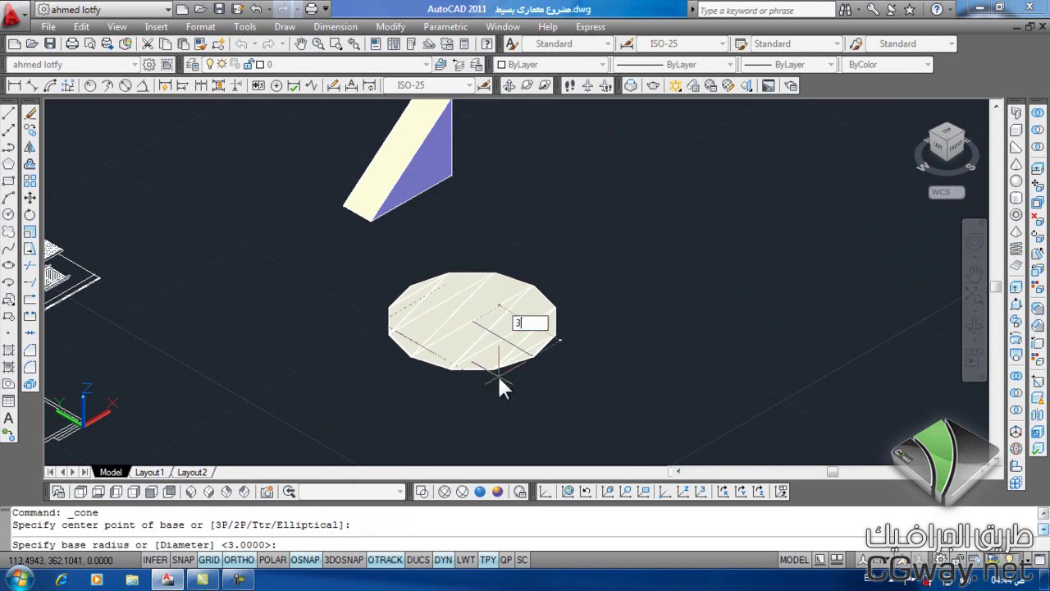
key("Return")
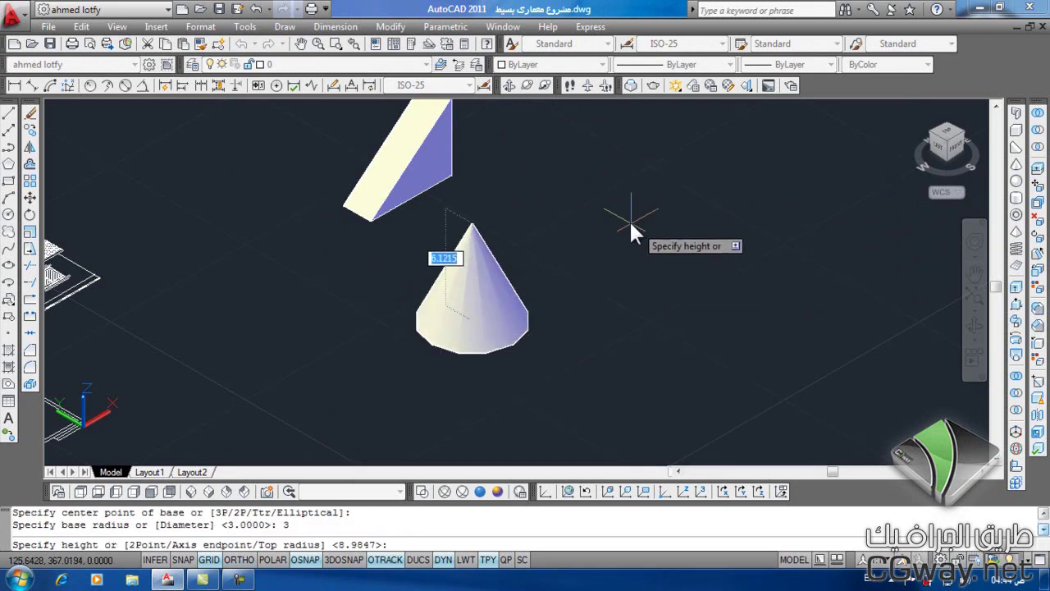
key("Down")
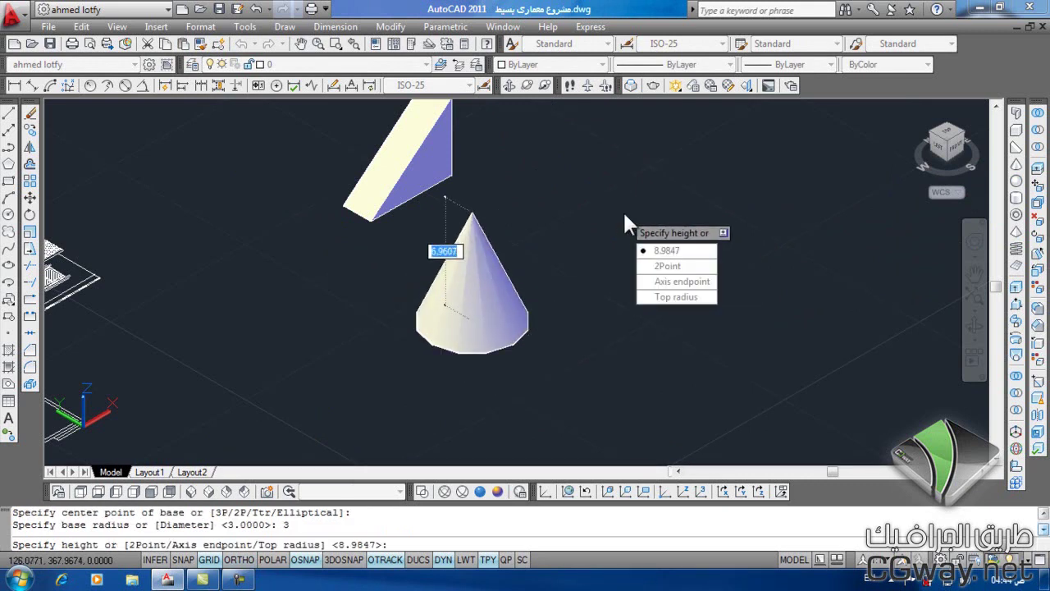
key("Down")
key("Down")
key("Down")
left_click(689, 297)
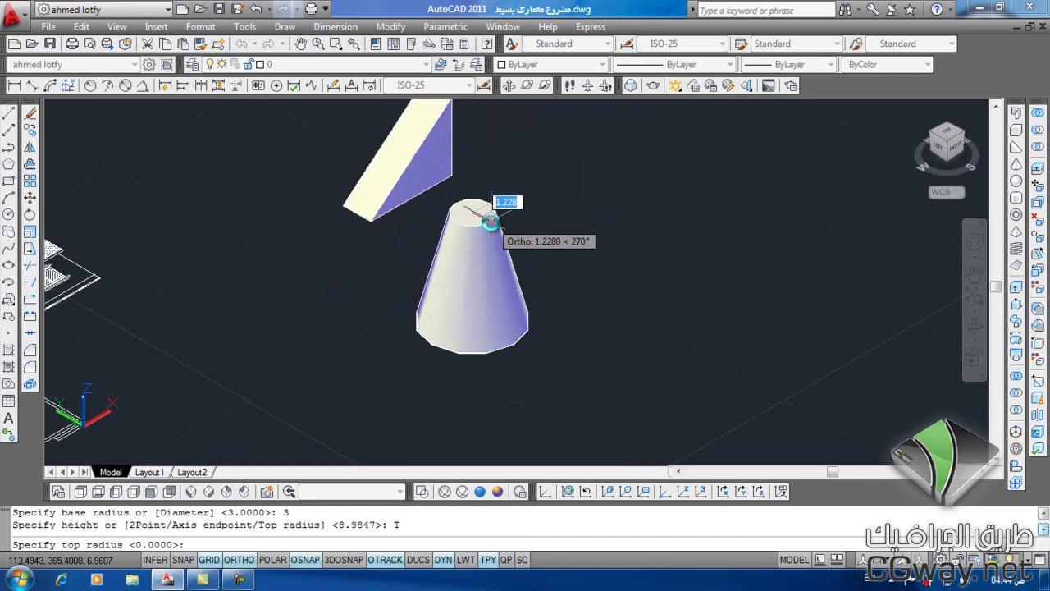
type("1")
key("Return")
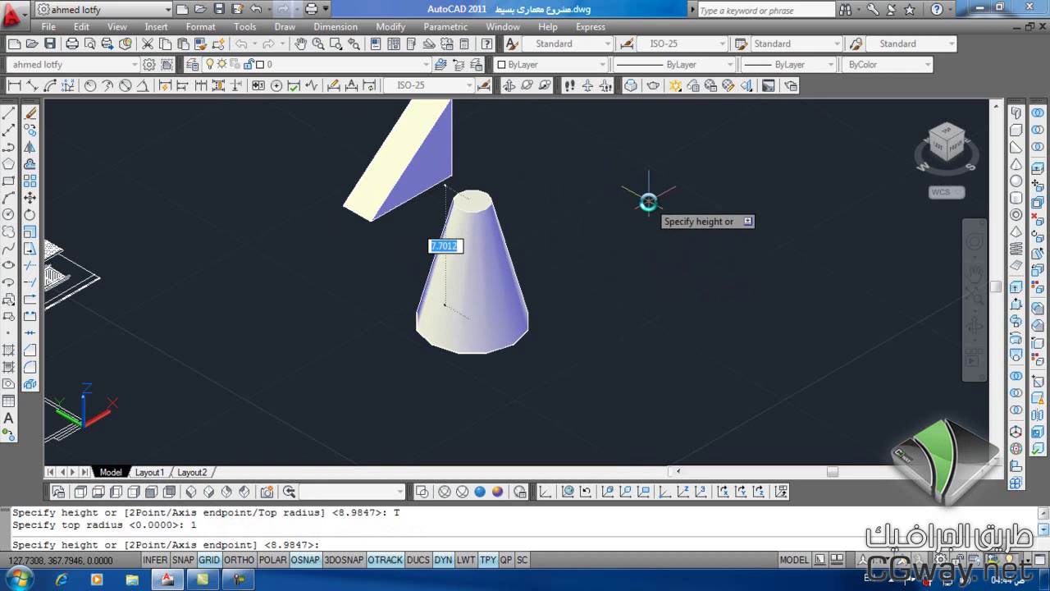
key("Down")
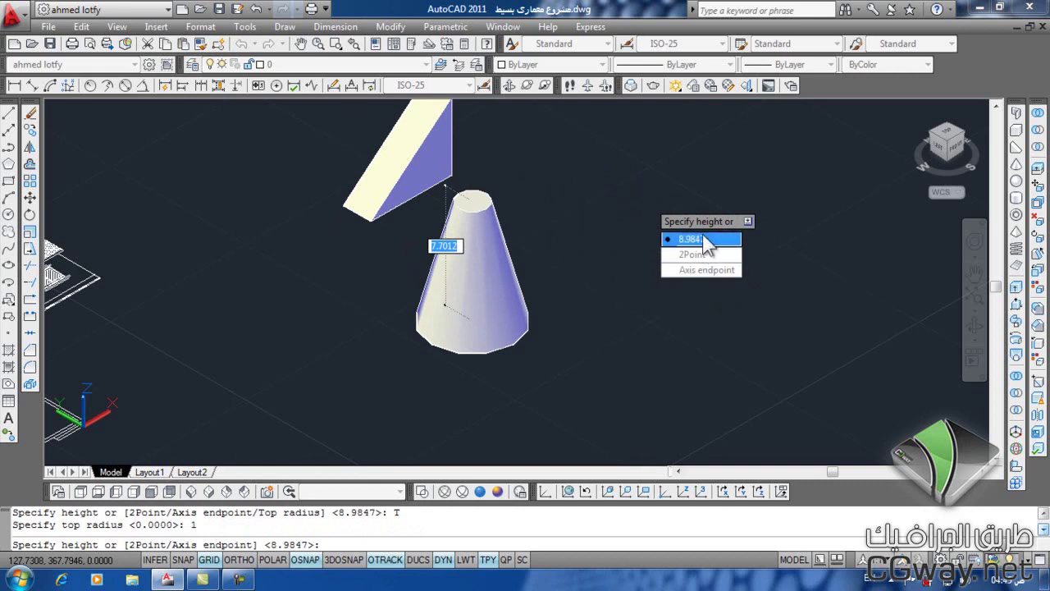
- Finish the truncated cone at the suggested height, then select and erase it
left_click(703, 240)
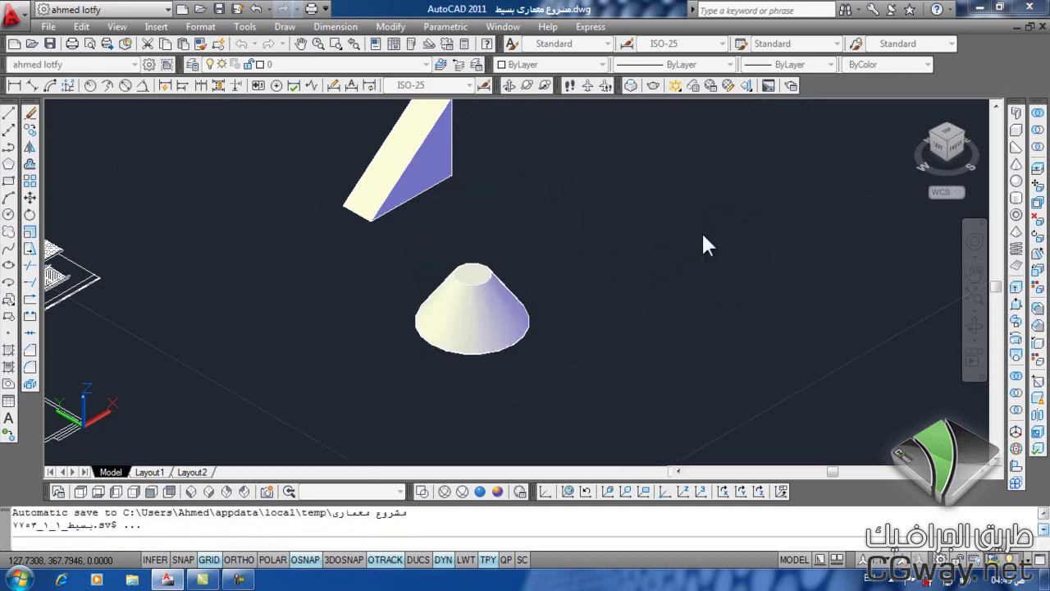
middle_click_drag(542, 283, 461, 289)
left_click(471, 274)
left_click(341, 383)
type("e")
key("Return")
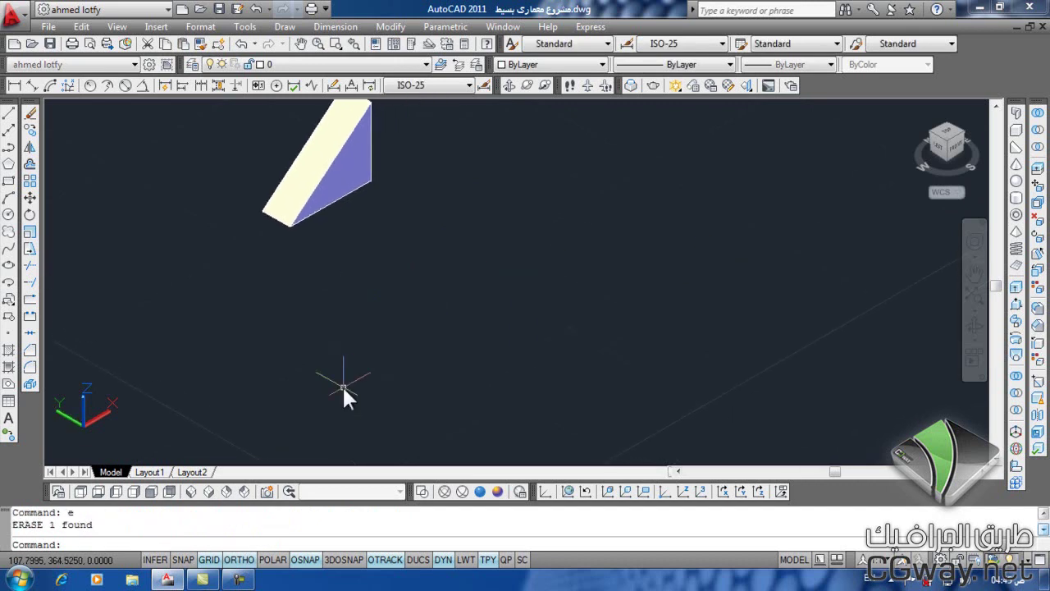
- Draw a sideways cone with base radius 3 and a 3-unit axis endpoint
left_click(1018, 164)
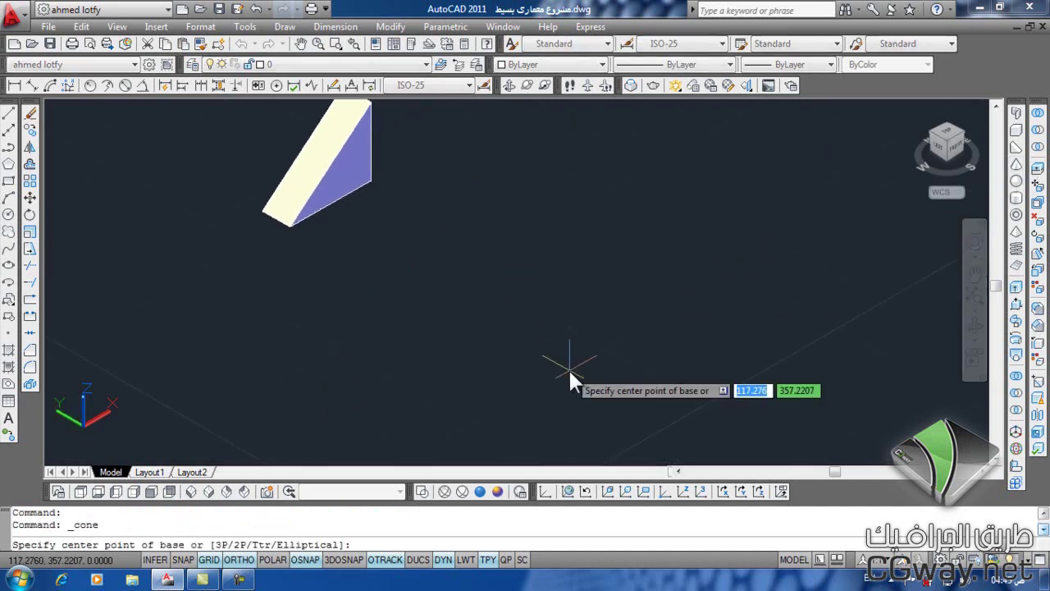
left_click(498, 340)
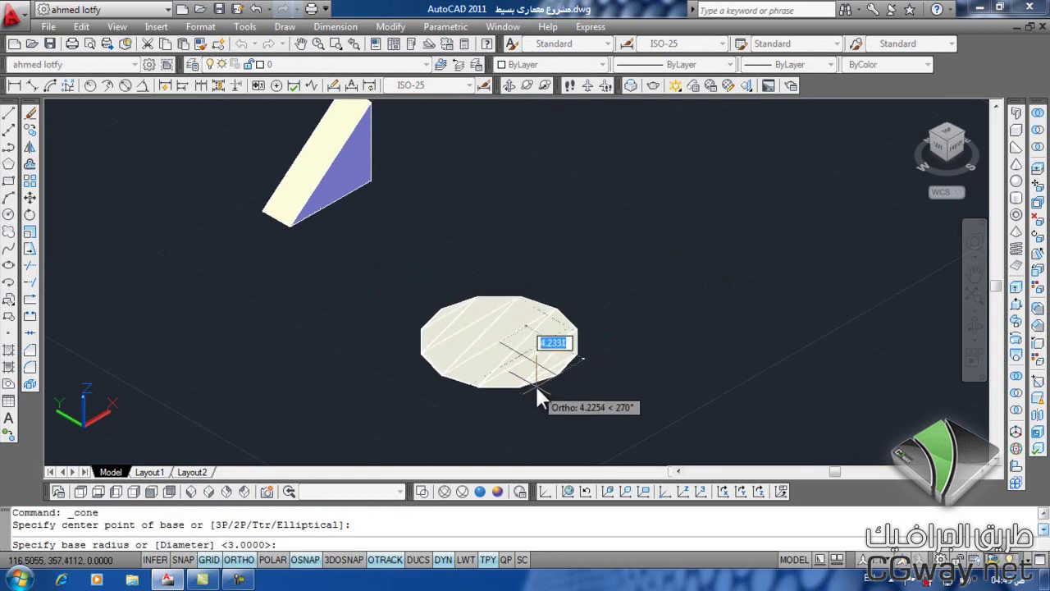
type("3")
key("Return")
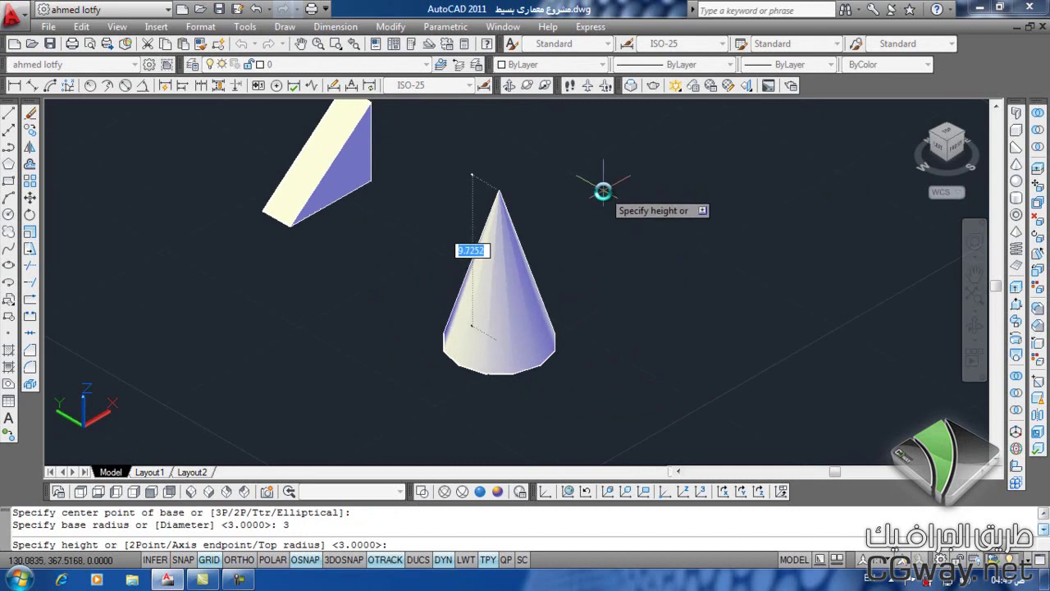
key("Down")
key("Down")
key("Down")
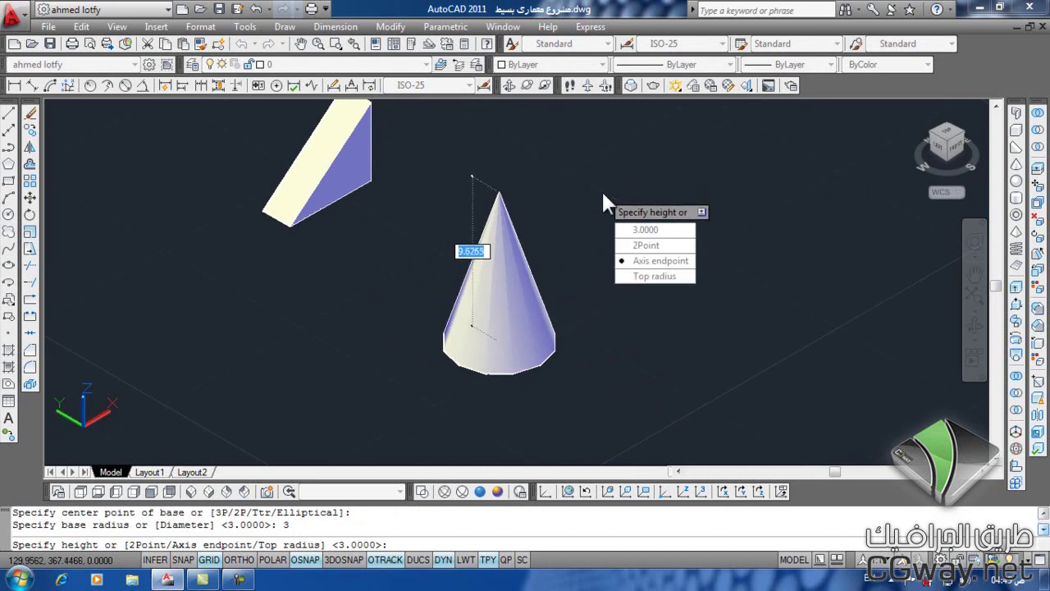
key("Return")
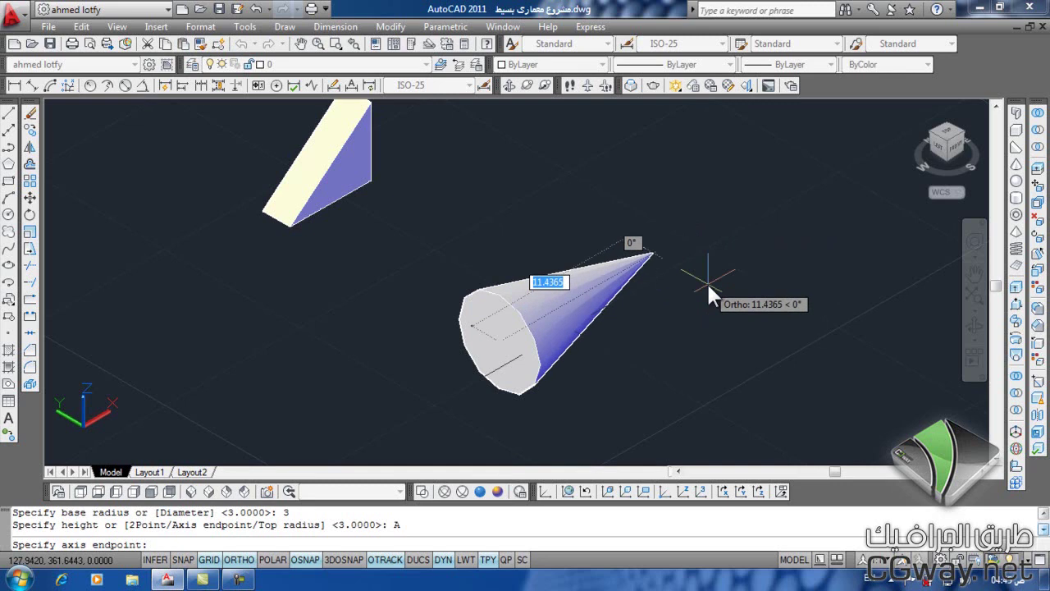
type("3")
key("Return")
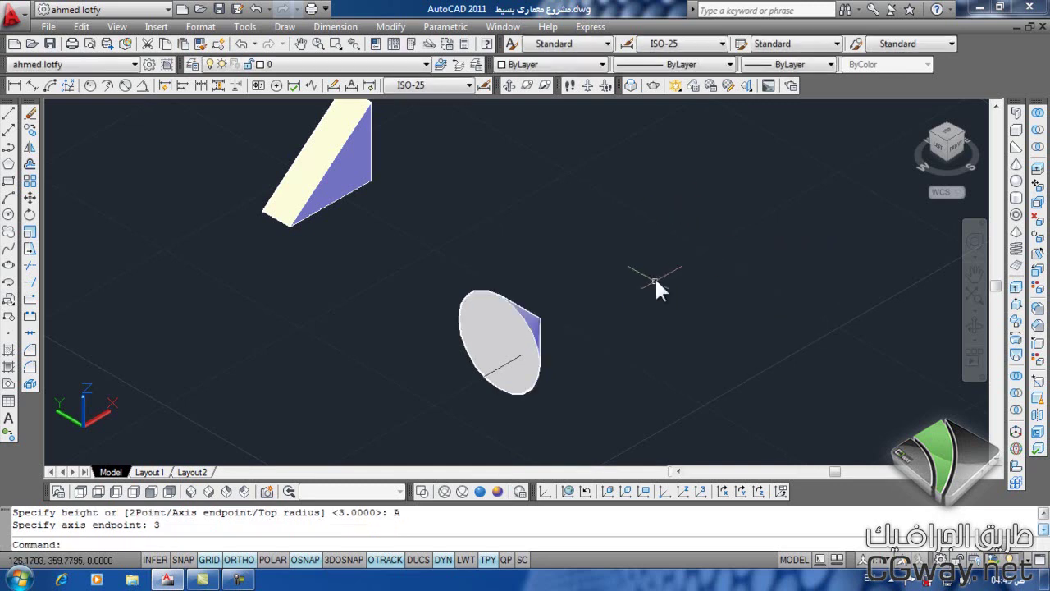
- Orbit the view, select the sideways cone and erase it
middle_click_drag(600, 336, 443, 348, "shift")
middle_click_drag(362, 306, 565, 328, "shift")
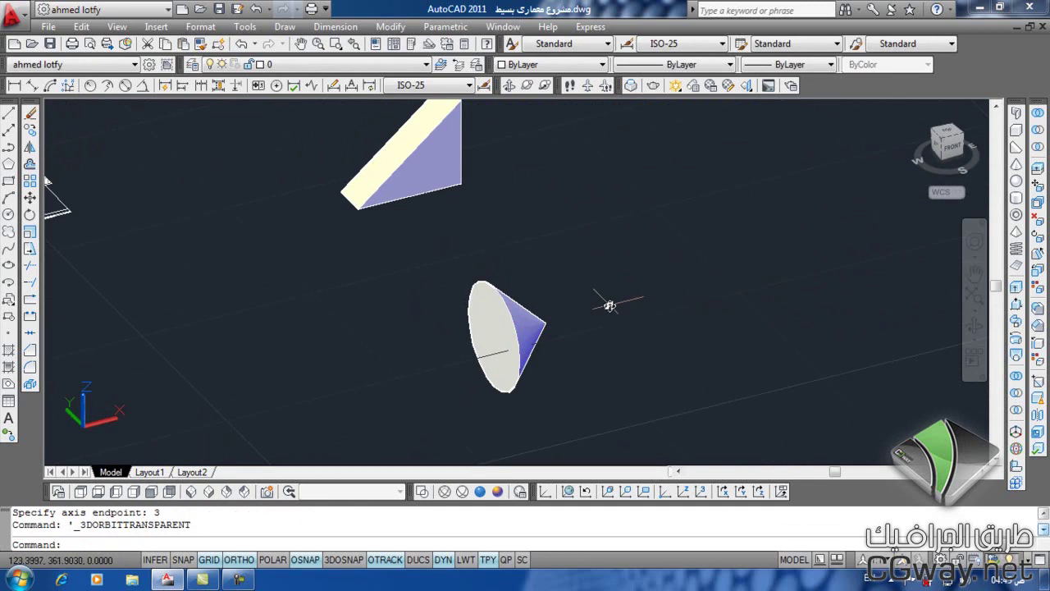
left_click_drag(597, 263, 466, 393)
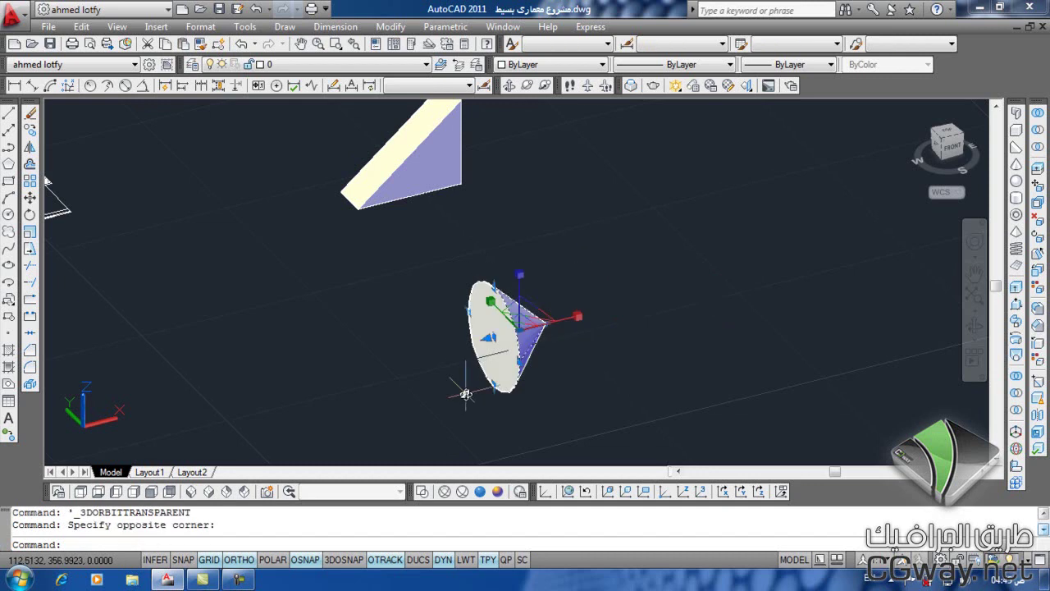
type("e")
key("Return")
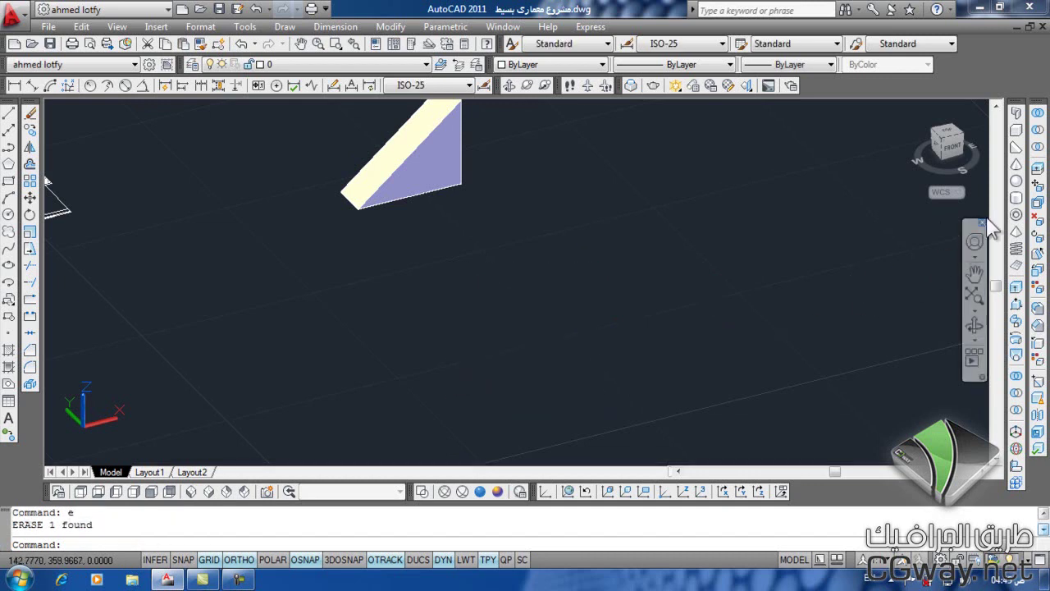
- Start a cone near the wedge with base radius 3 and top radius 1
left_click(1018, 166)
mouse_move(371, 316)
middle_mouse_down("shift")
mouse_move(415, 367)
mouse_move(340, 398)
middle_mouse_up("shift")
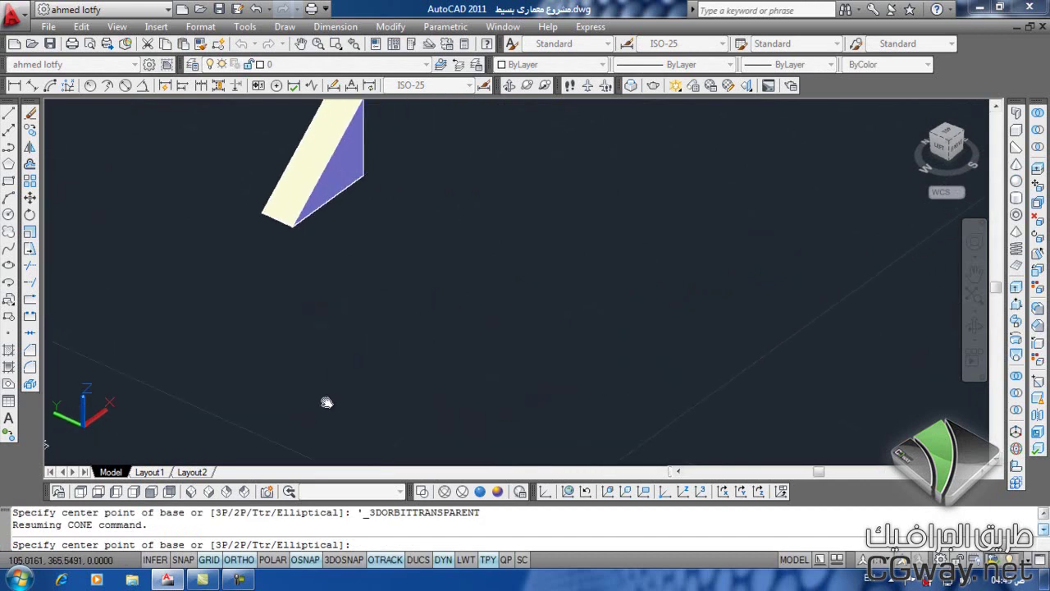
left_click(355, 320)
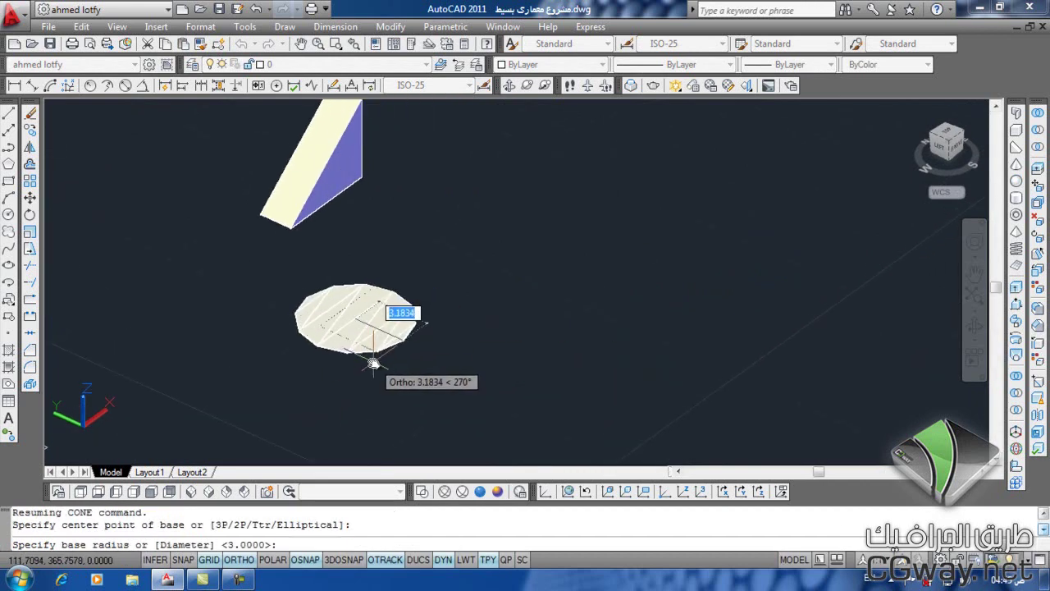
type("3")
key("Return")
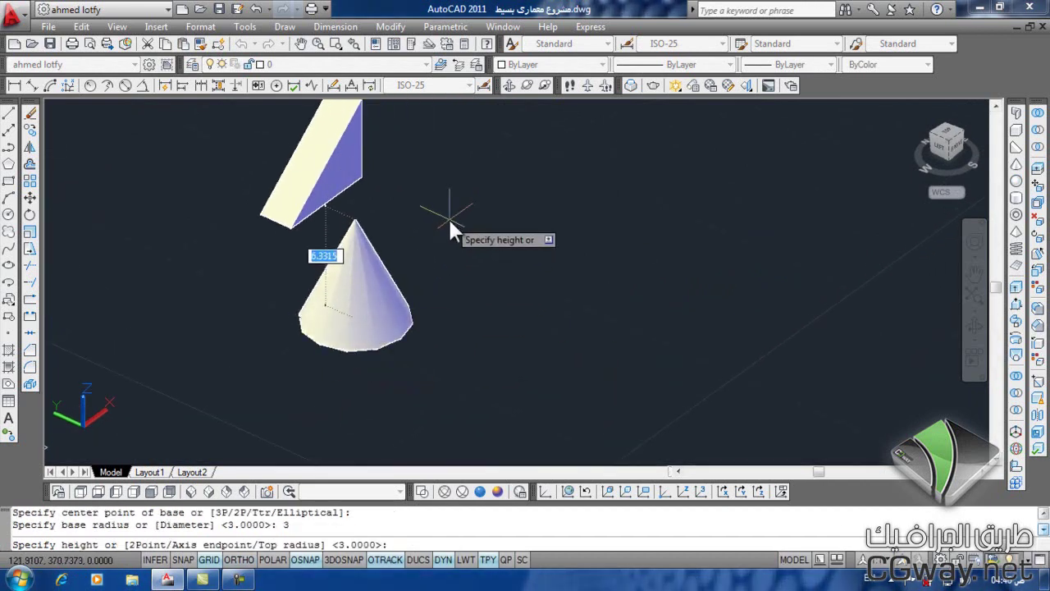
key("Down")
key("Down")
key("Down")
key("Down")
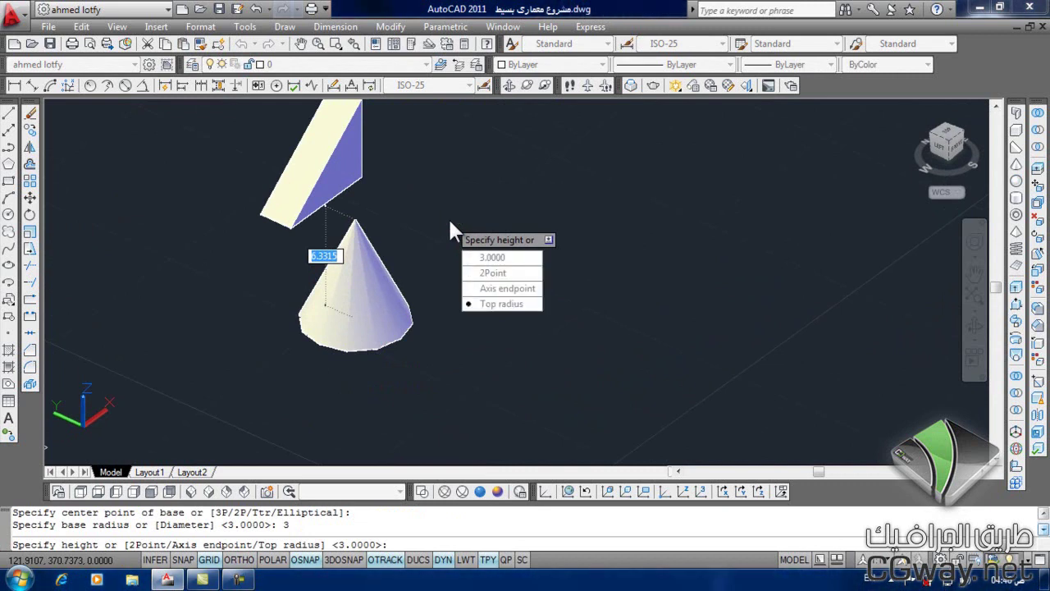
key("Return")
type("1")
key("Return")
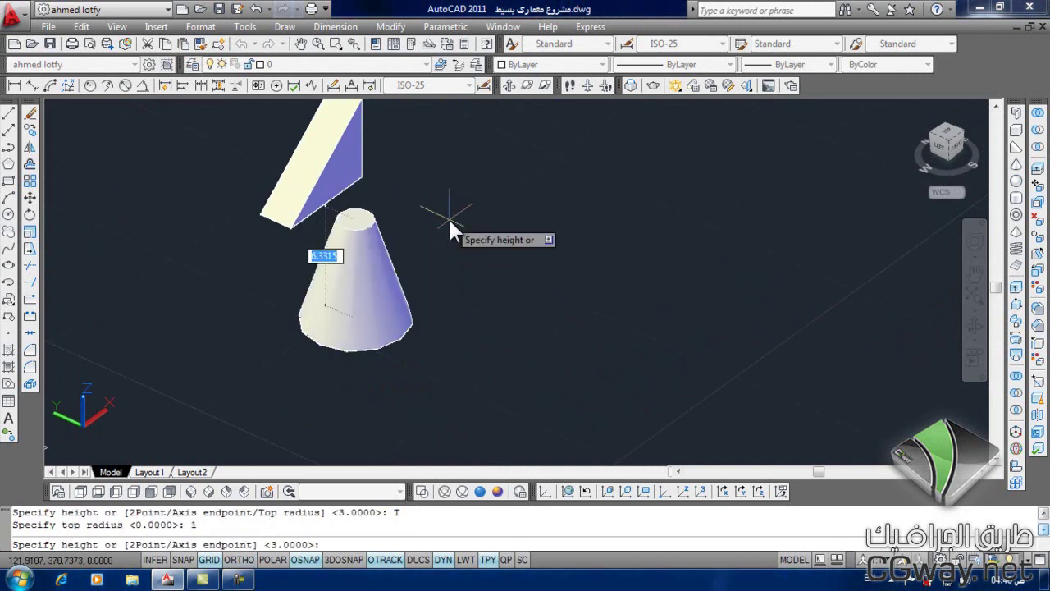
- Finish the frustum using a 5-unit axis endpoint
key("Down")
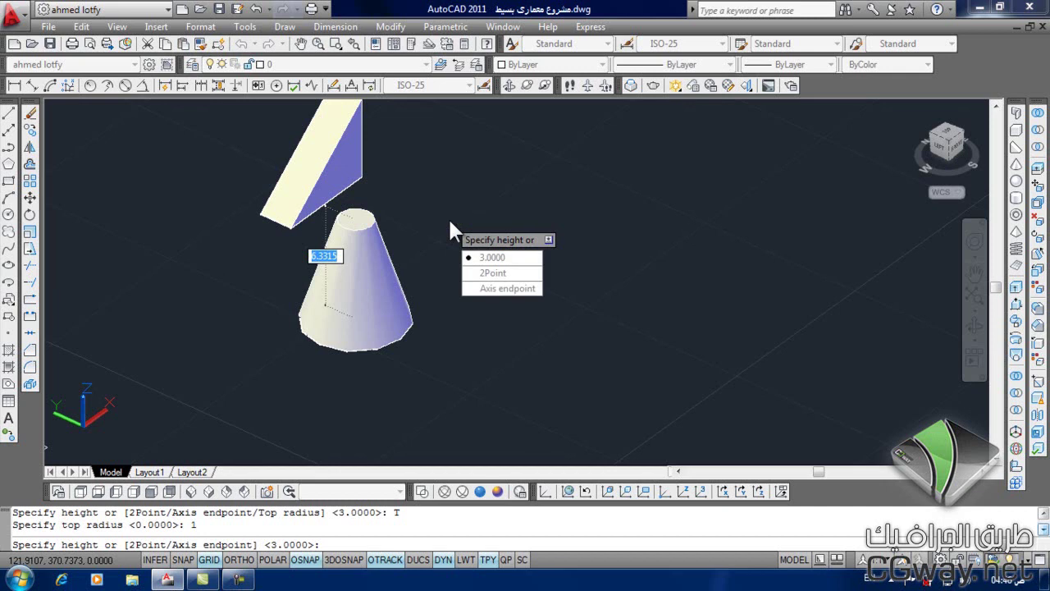
left_click(532, 289)
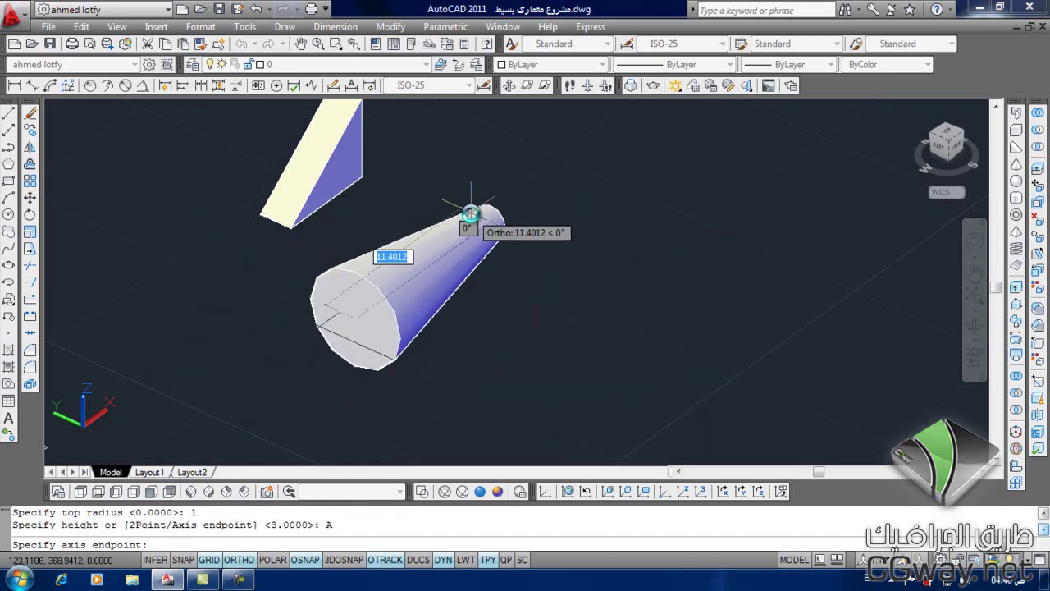
type("5")
key("Return")
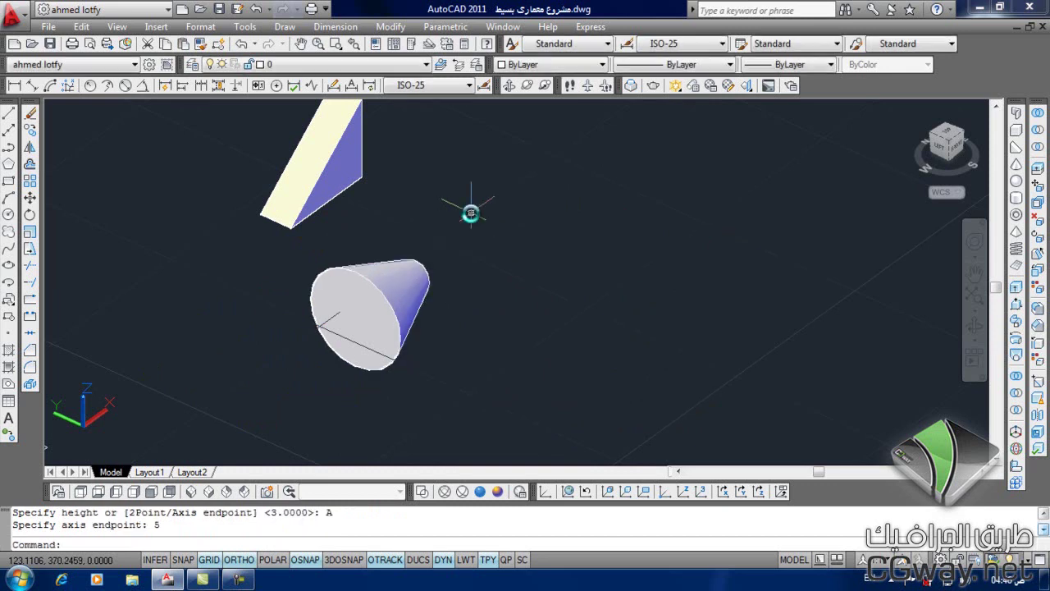
- Orbit the view, crossing-select the frustum and erase it with E
mouse_move(377, 397)
middle_mouse_down("shift")
mouse_move(481, 336)
mouse_move(295, 295)
mouse_move(284, 347)
mouse_move(438, 364)
mouse_move(468, 347)
middle_mouse_up("shift")
left_click(453, 258)
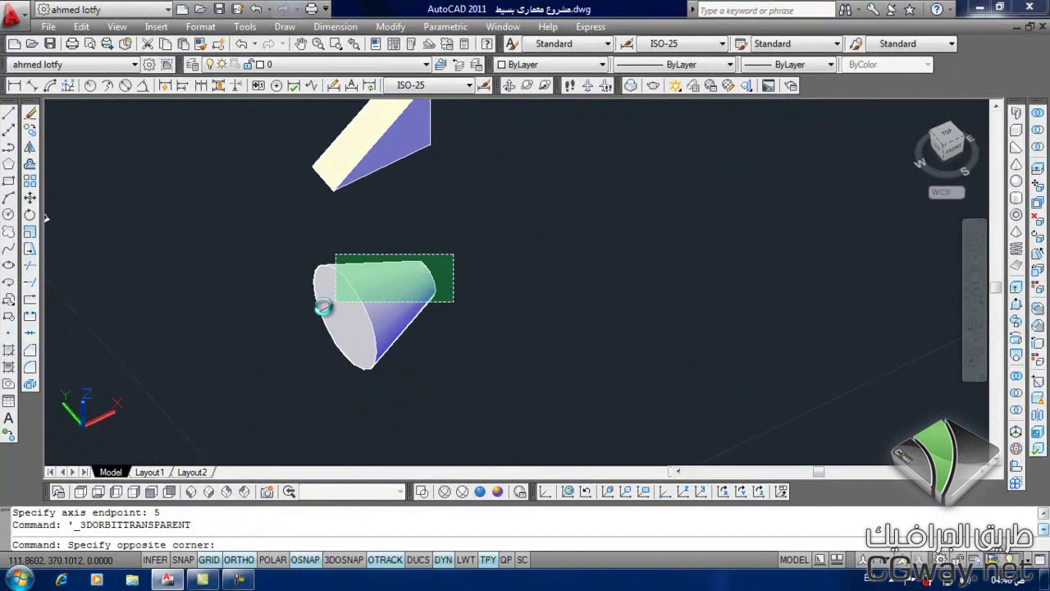
left_click(336, 312)
type("e")
key("Return")
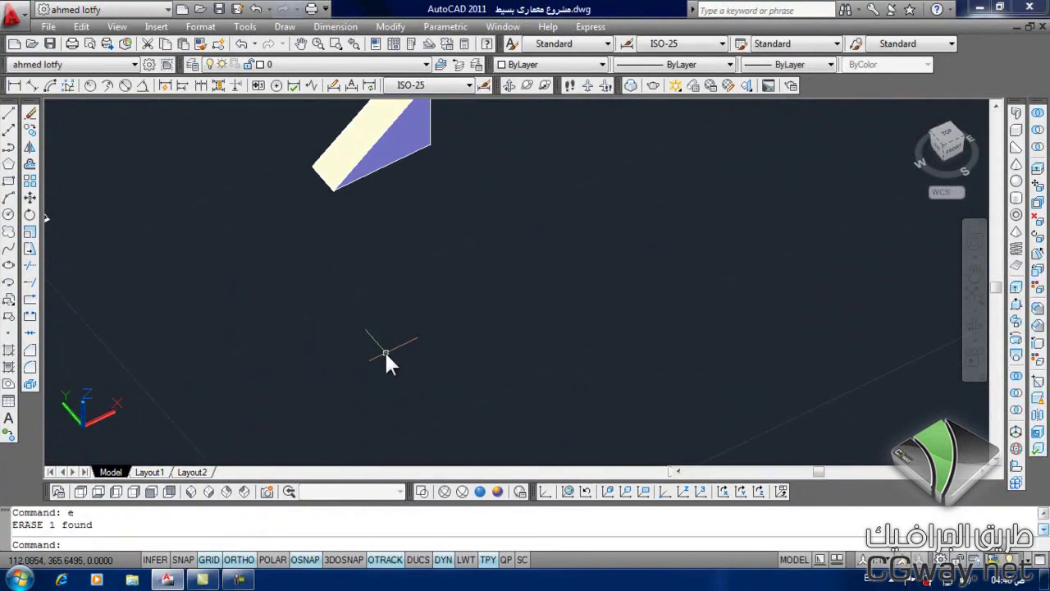
- Pan, zoom and orbit the view to bring the house drawing to the left
scroll(320, 360, "down", 3)
middle_click_drag(251, 352, 380, 316)
scroll(361, 336, "up", 3)
mouse_move(347, 352)
middle_mouse_down()
mouse_move(427, 353)
mouse_move(406, 370)
mouse_move(459, 354)
middle_mouse_up()
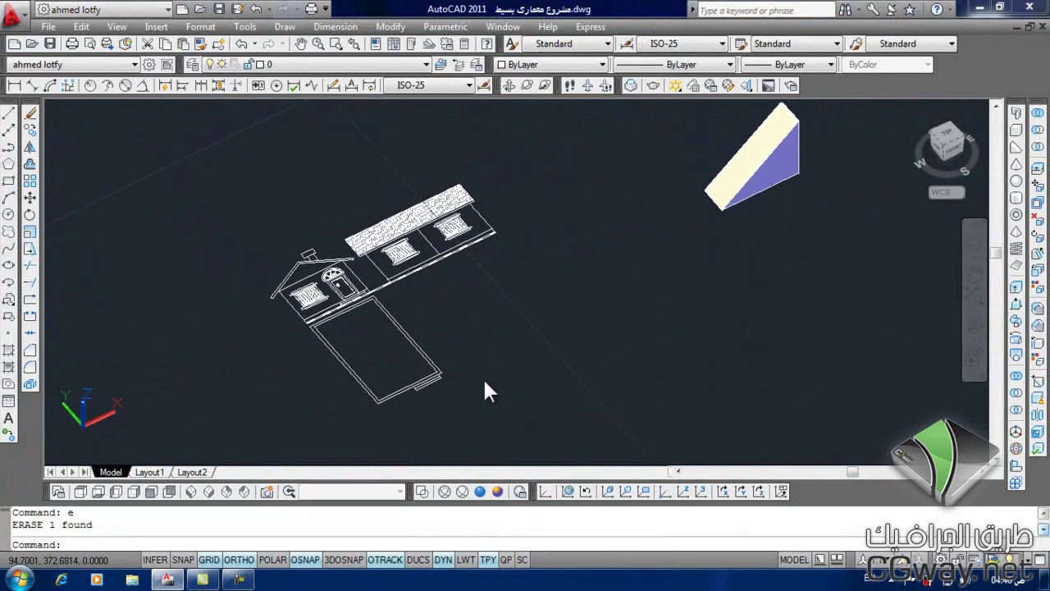
right_click(484, 382, "shift")
left_click(587, 415)
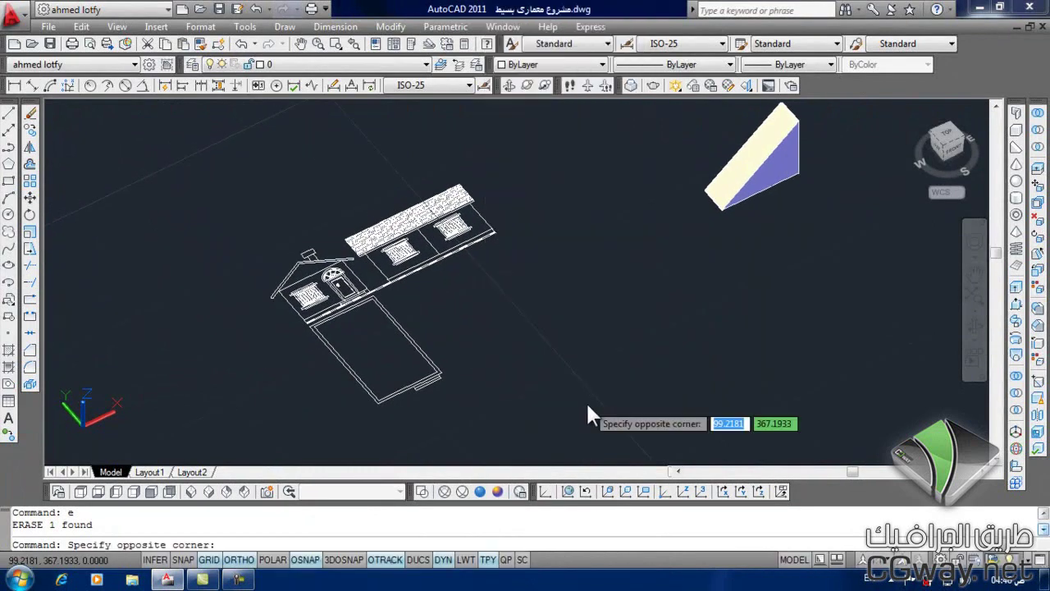
left_click(591, 406)
scroll(607, 358, "up", 3)
mouse_move(581, 359)
middle_mouse_down("shift")
mouse_move(539, 394)
mouse_move(548, 368)
mouse_move(534, 335)
middle_mouse_up("shift")
scroll(541, 335, "down", 3)
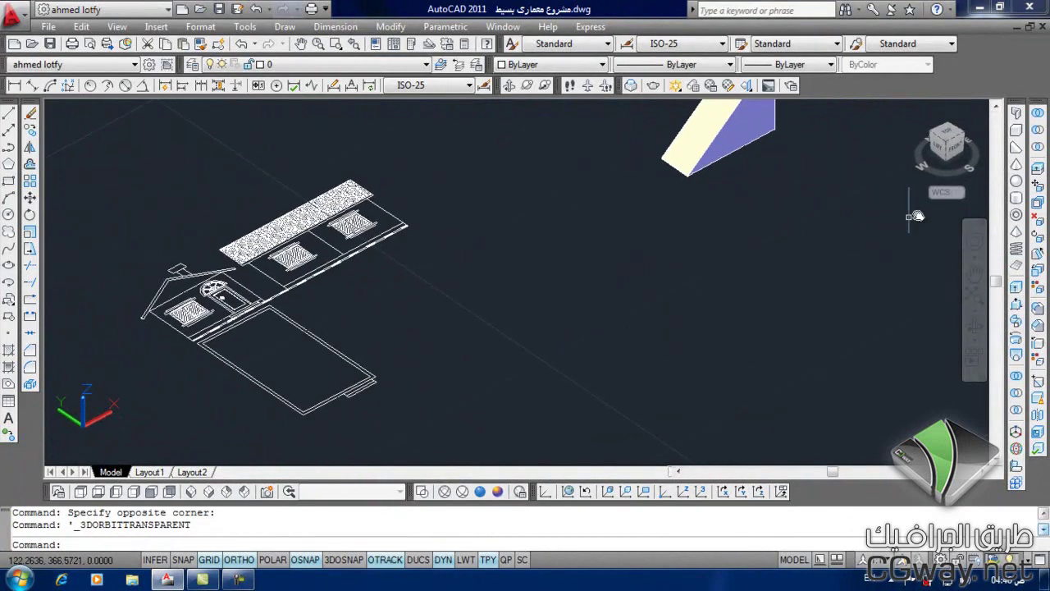
- Start then cancel a sphere, switch to Top view and centre the house
left_click(1016, 180)
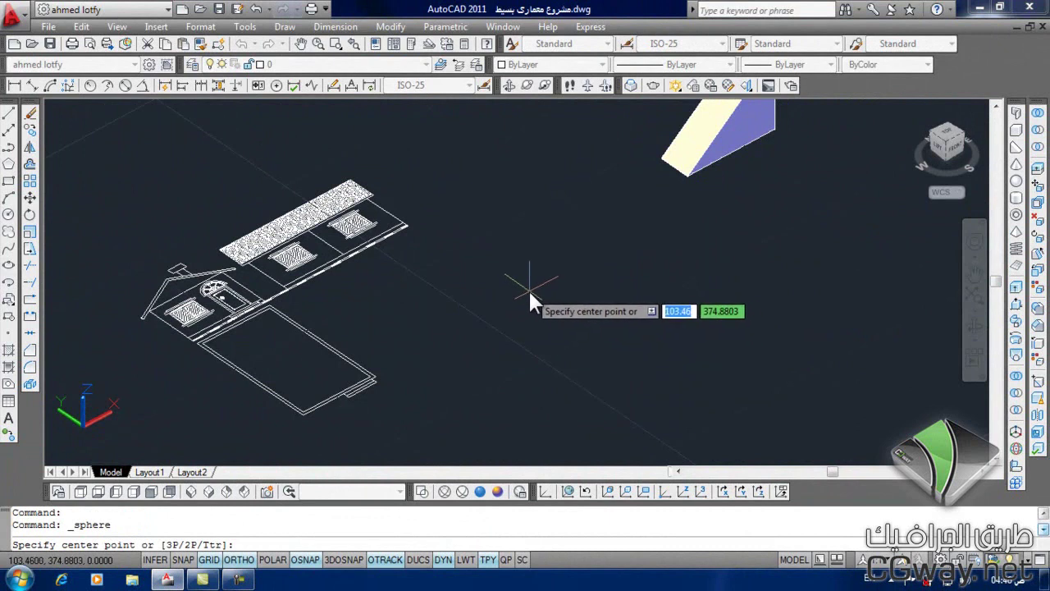
key("Down")
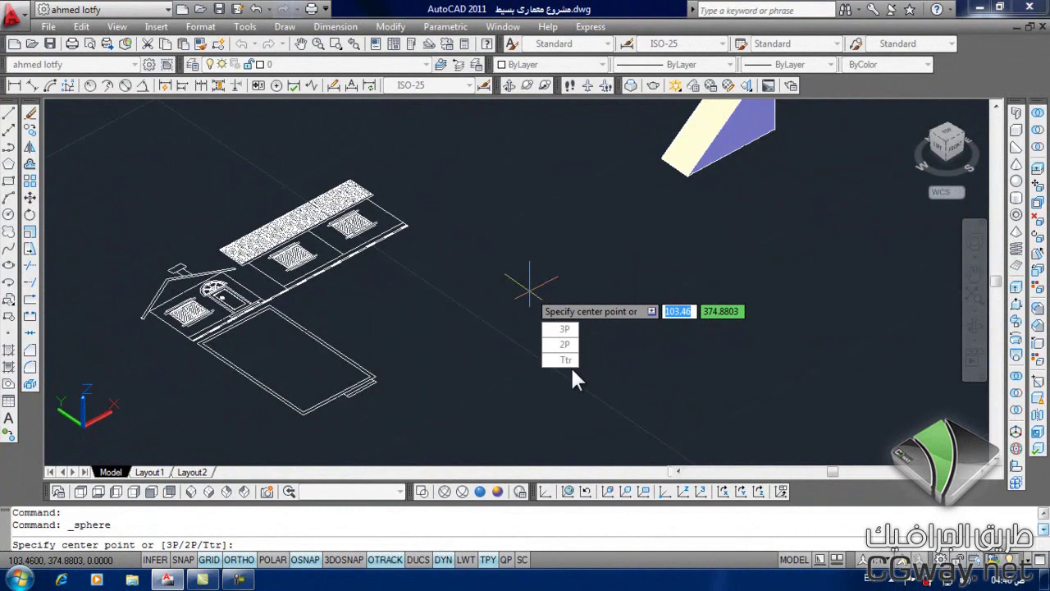
key("Escape")
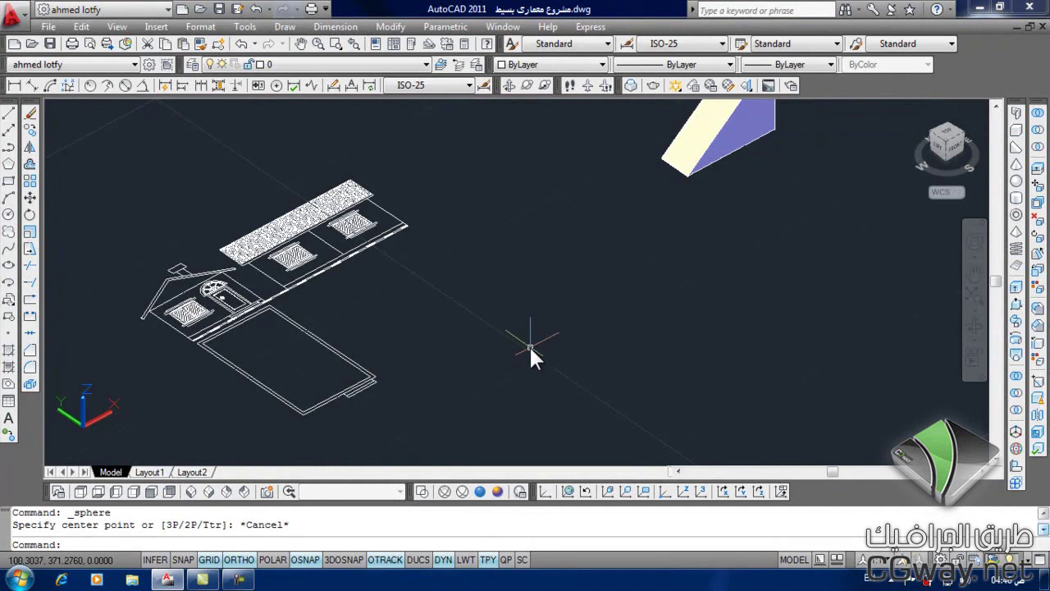
left_click(80, 492)
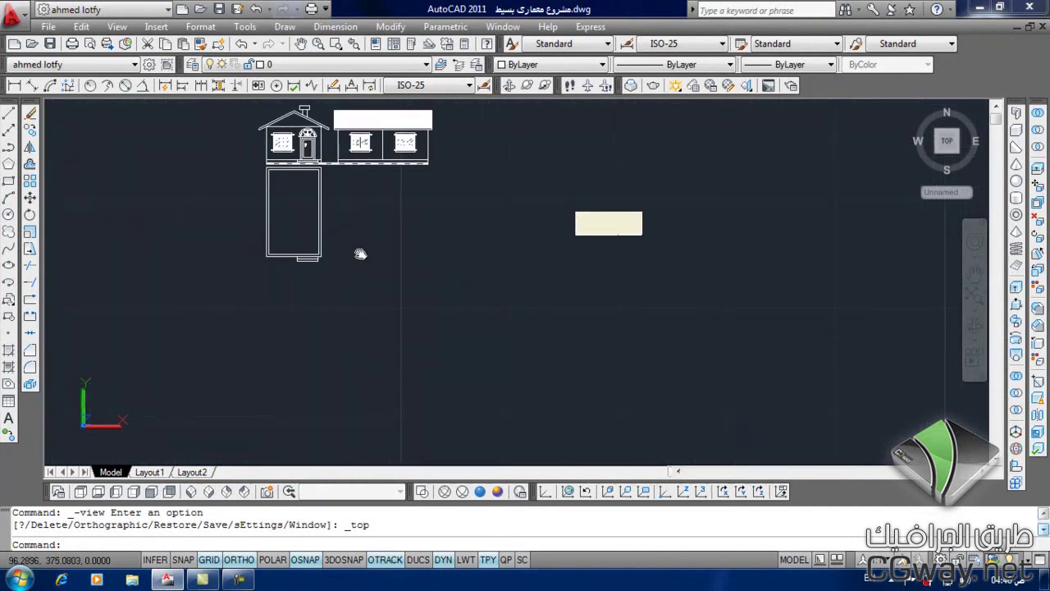
middle_click_drag(360, 253, 349, 286)
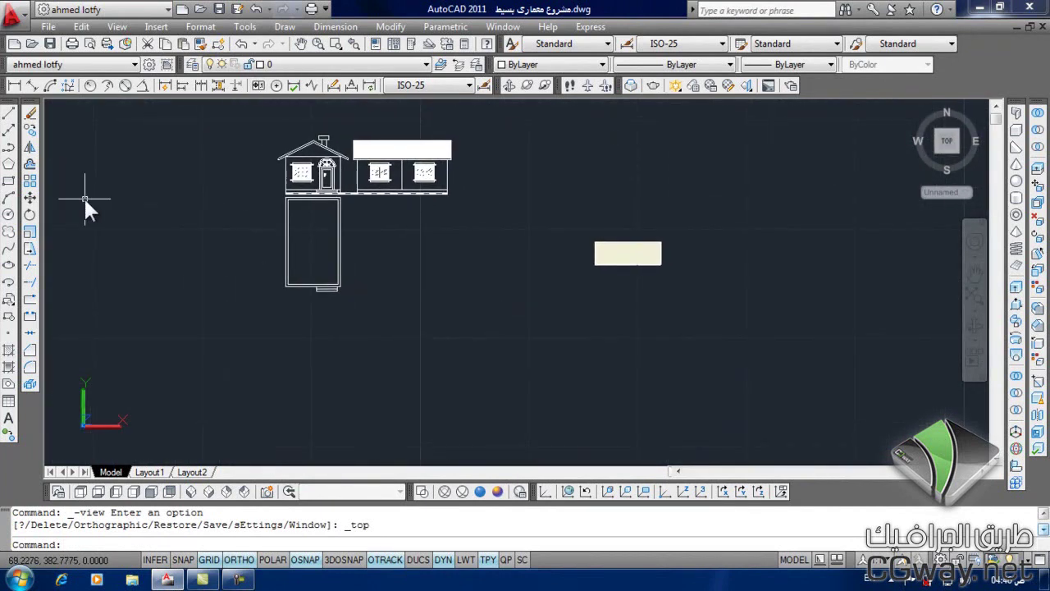
left_click(285, 27)
mouse_move(304, 249)
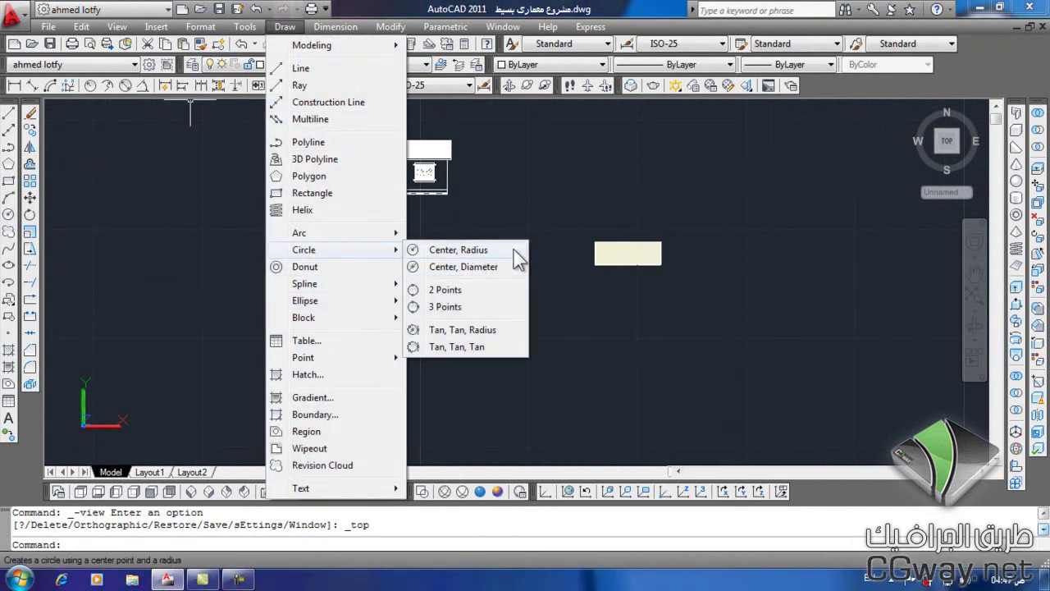
left_click(454, 292)
scroll(305, 293, "up", 5)
scroll(305, 307, "up", 2)
scroll(347, 304, "up", 3)
scroll(398, 319, "up", 2)
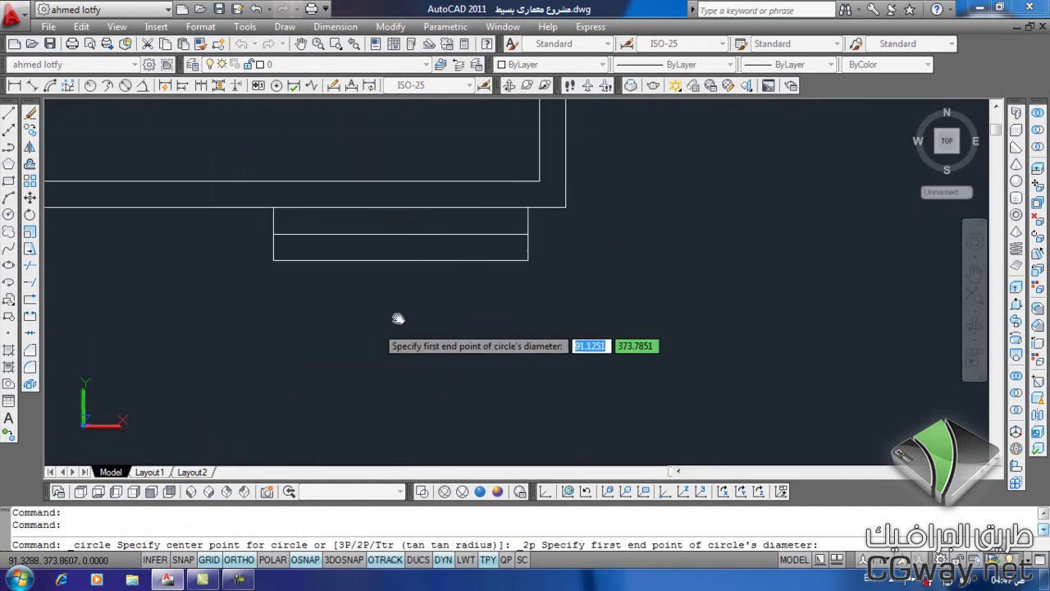
left_click(528, 261)
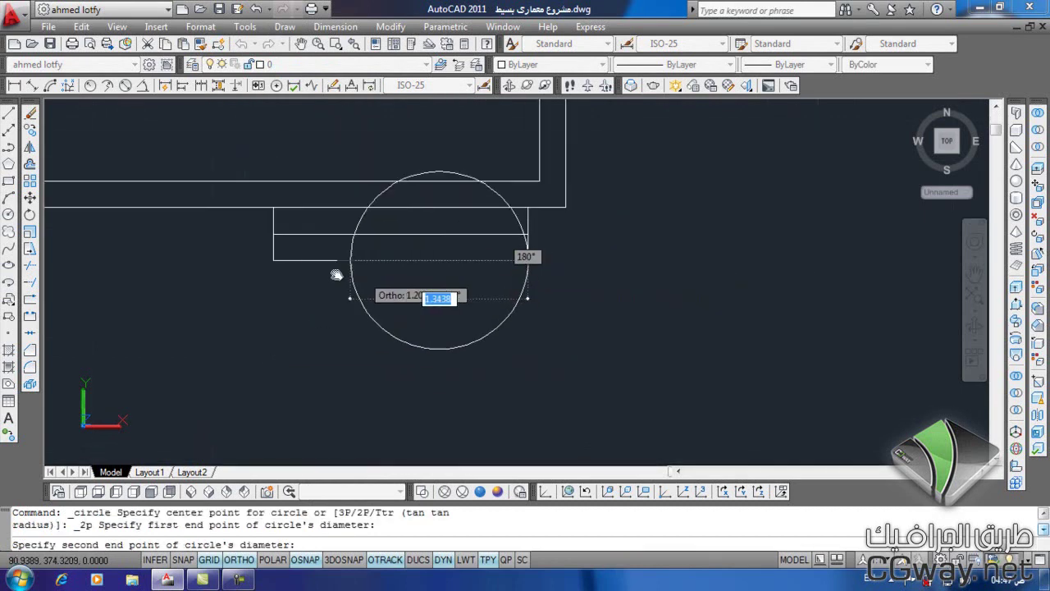
left_click(275, 259)
scroll(426, 386, "up", 1)
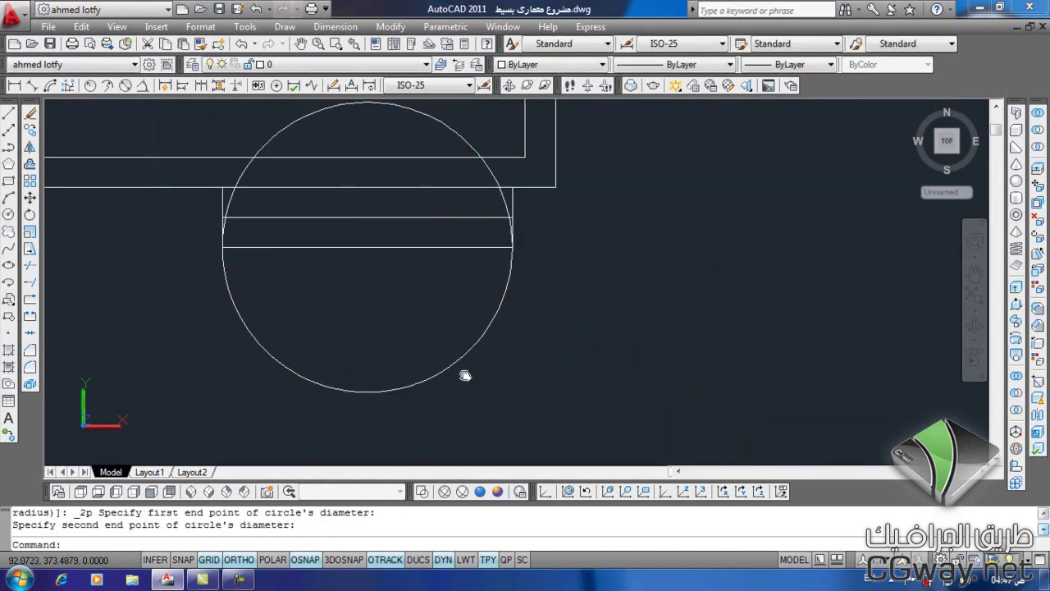
scroll(525, 345, "down", 3)
scroll(484, 365, "up", 2)
scroll(443, 353, "up", 1)
left_click(622, 372)
left_click(548, 385)
type("e")
key("Return")
scroll(487, 230, "down", 2)
middle_click_drag(487, 230, 450, 282)
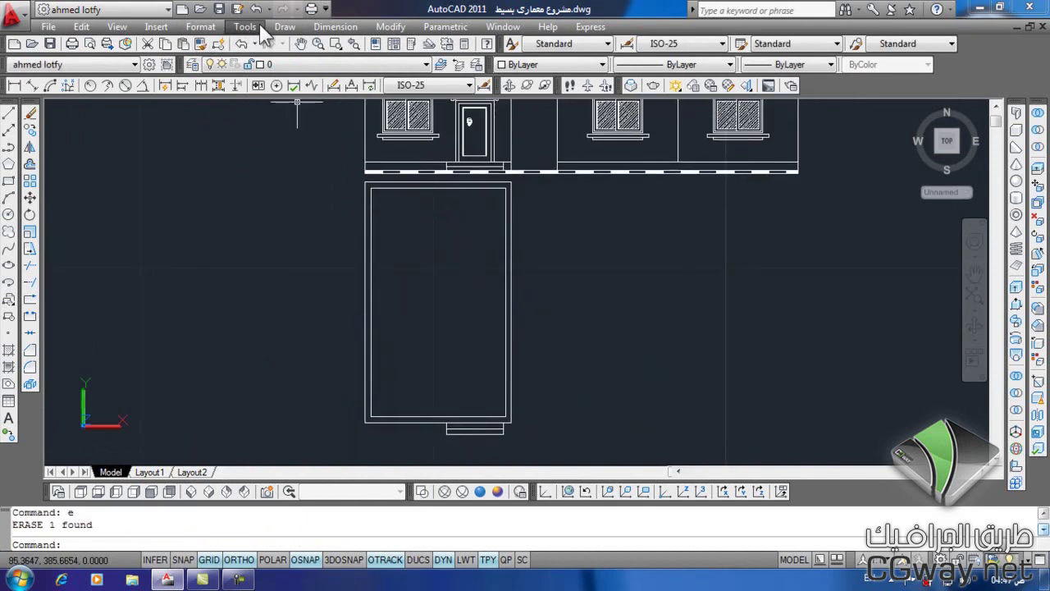
left_click(285, 27)
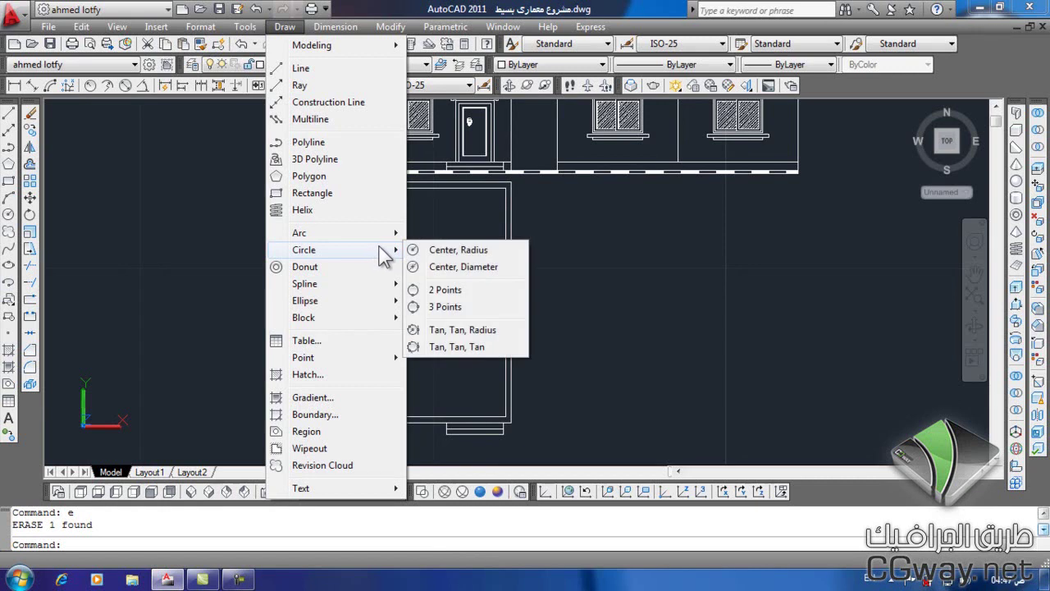
left_click(468, 305)
scroll(474, 283, "up", 1)
scroll(450, 293, "up", 2)
mouse_move(450, 292)
middle_mouse_down()
mouse_move(381, 331)
mouse_move(503, 140)
middle_mouse_up()
scroll(381, 331, "up", 1)
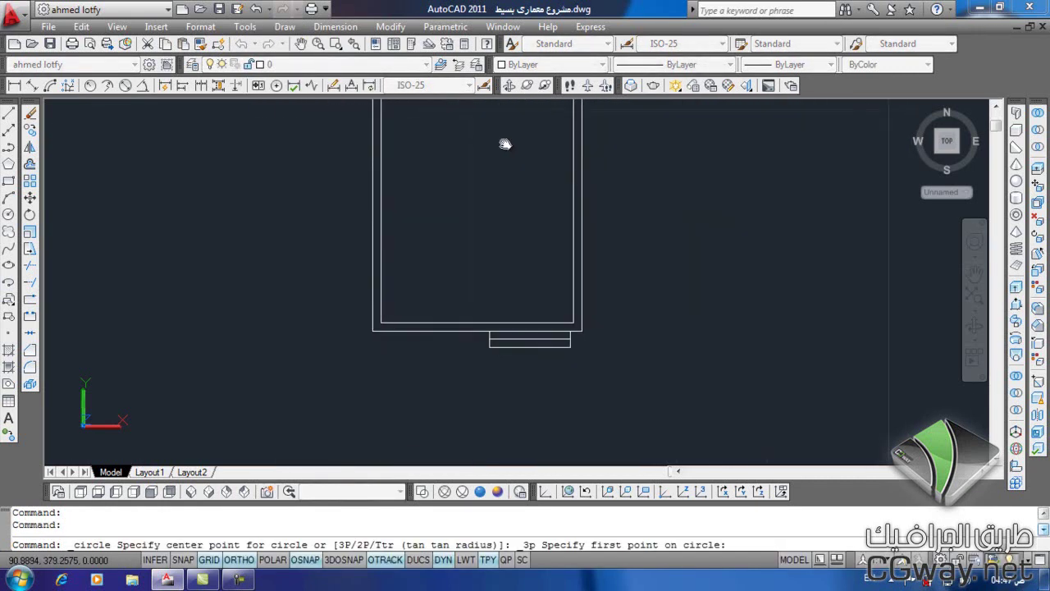
middle_click_drag(497, 258, 497, 211)
scroll(438, 194, "down", 3)
scroll(468, 293, "down", 2)
scroll(405, 346, "up", 3)
middle_click_drag(405, 346, 433, 297)
scroll(579, 304, "down", 1)
middle_click_drag(579, 304, 445, 323)
scroll(396, 464, "up", 1)
scroll(352, 433, "down", 1)
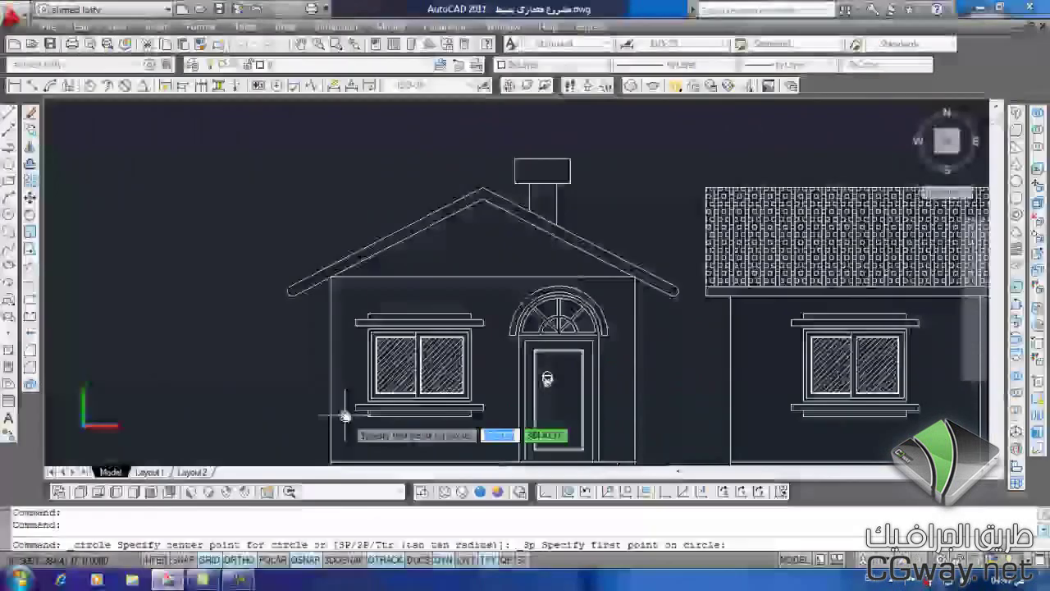
middle_click_drag(352, 433, 356, 345)
scroll(356, 344, "up", 1)
scroll(541, 417, "down", 1)
middle_click_drag(539, 417, 417, 342)
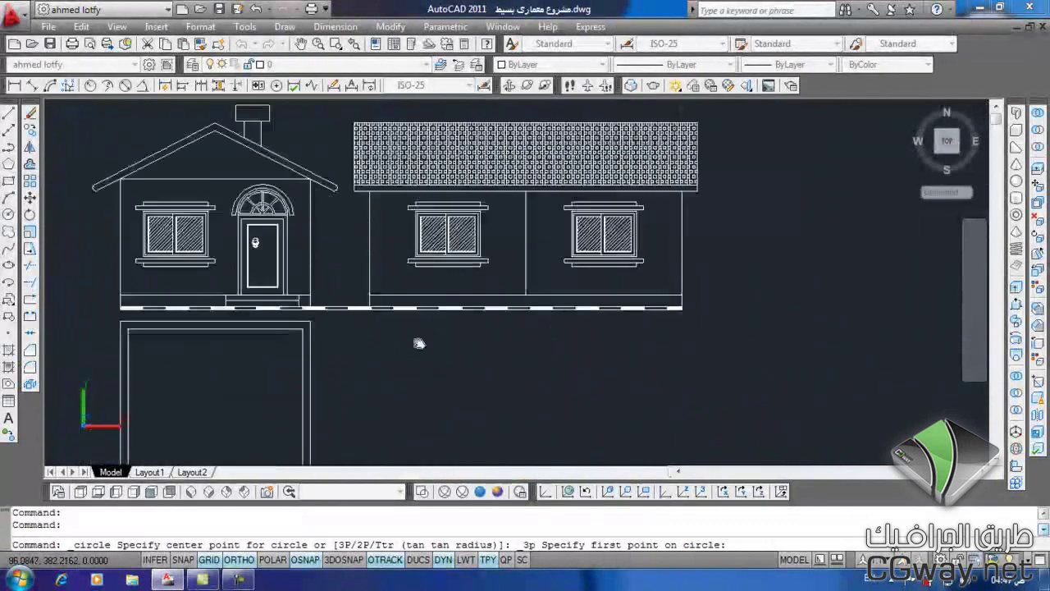
middle_click_drag(511, 351, 424, 375)
mouse_move(286, 360)
middle_mouse_down()
mouse_move(370, 274)
mouse_move(401, 159)
middle_mouse_up()
scroll(402, 160, "up", 1)
scroll(413, 136, "down", 1)
middle_click_drag(497, 224, 476, 300)
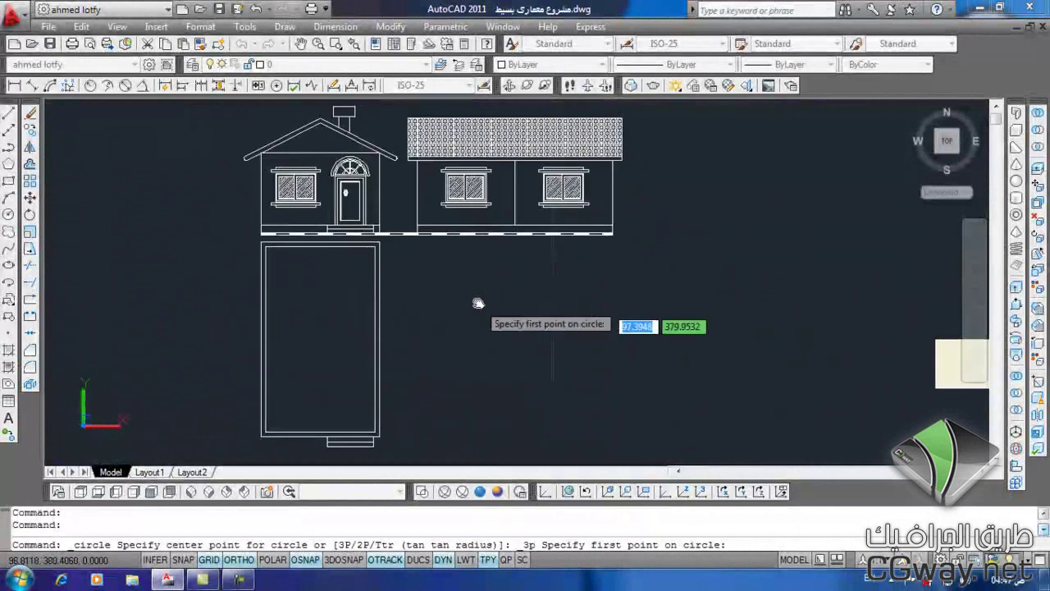
key("Escape")
type("l")
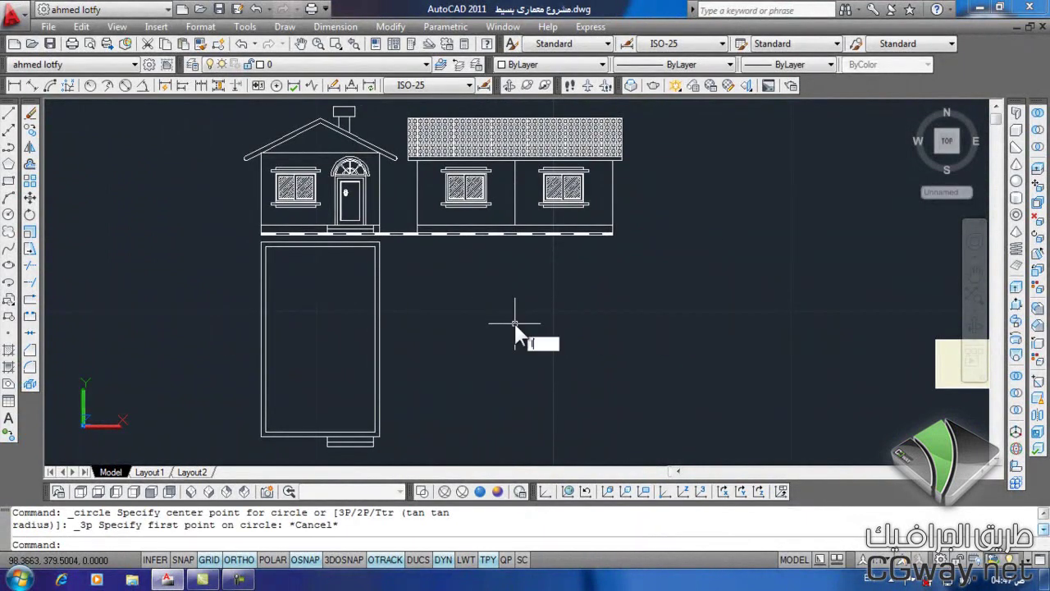
key("Return")
middle_click_drag(563, 337, 448, 302)
left_click(627, 192)
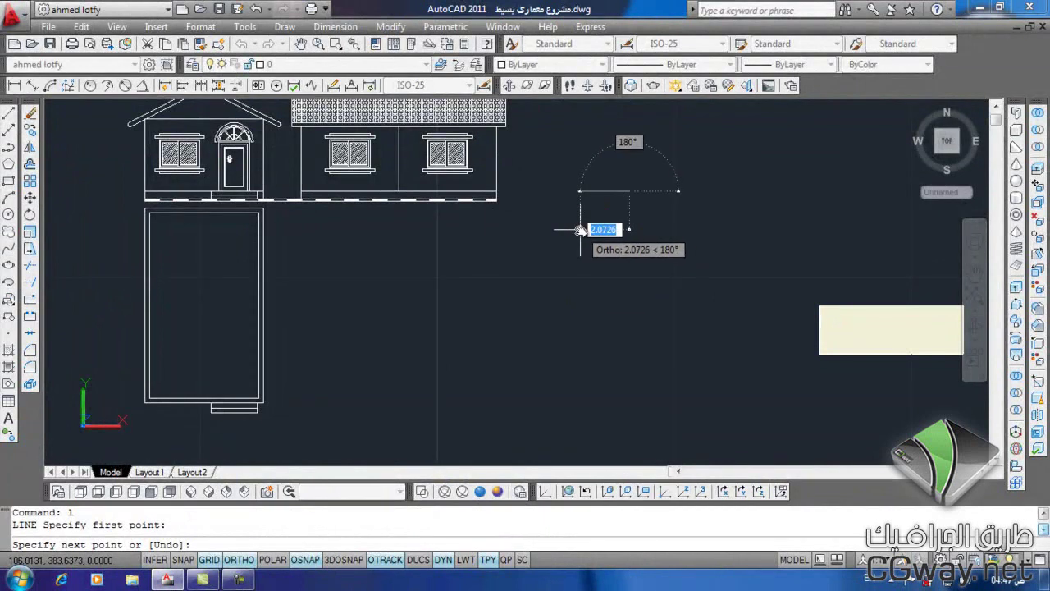
- Cancel the line command and switch off the grid and ortho mode
key("Escape")
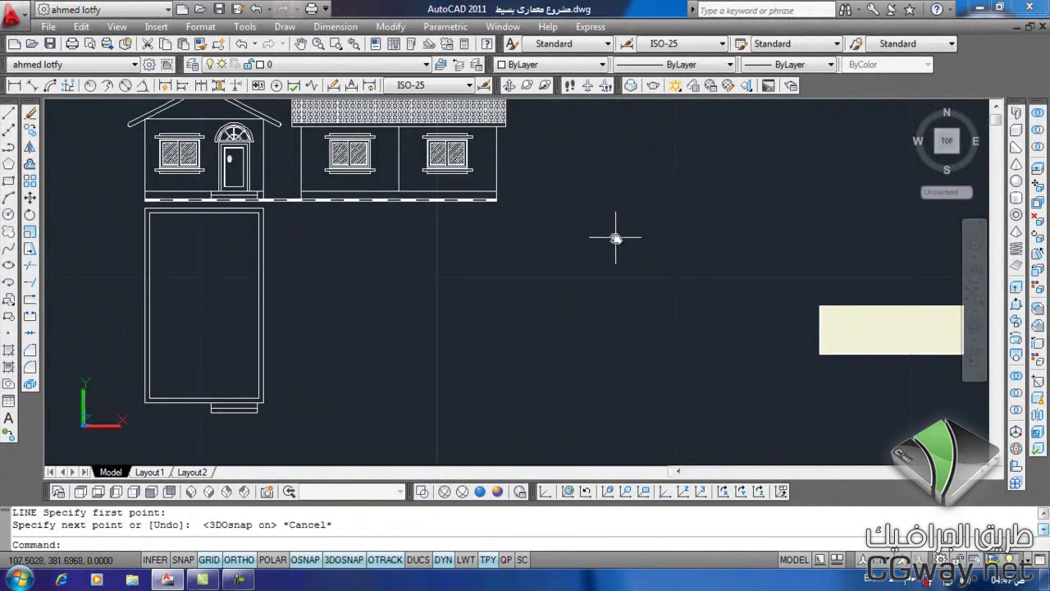
key("F7")
key("Escape")
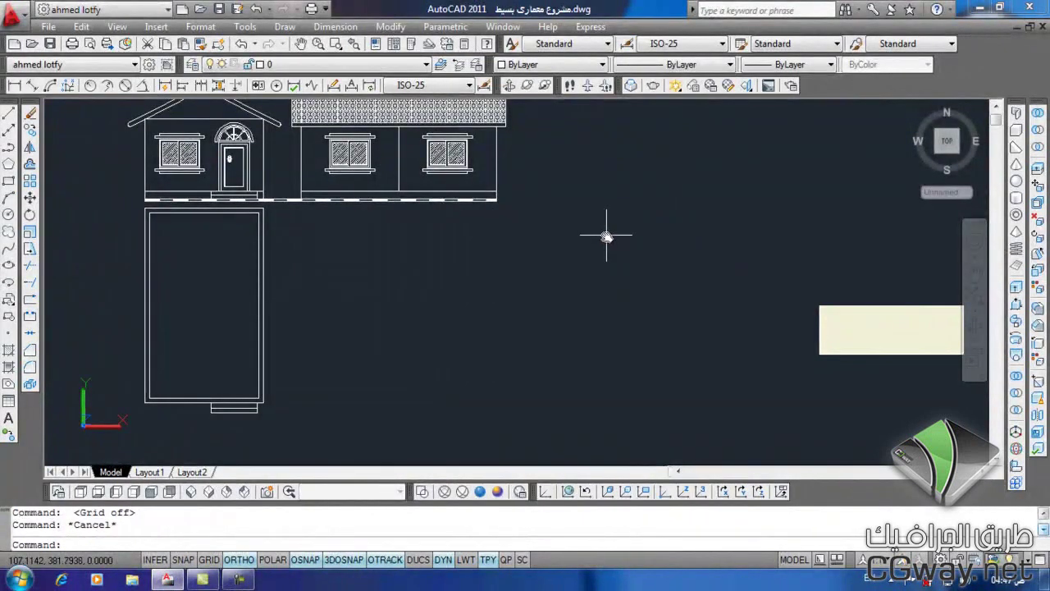
left_click(240, 559)
- Draw two slanted lines and one horizontal line beside the house
type("l")
key("Return")
left_click(669, 212)
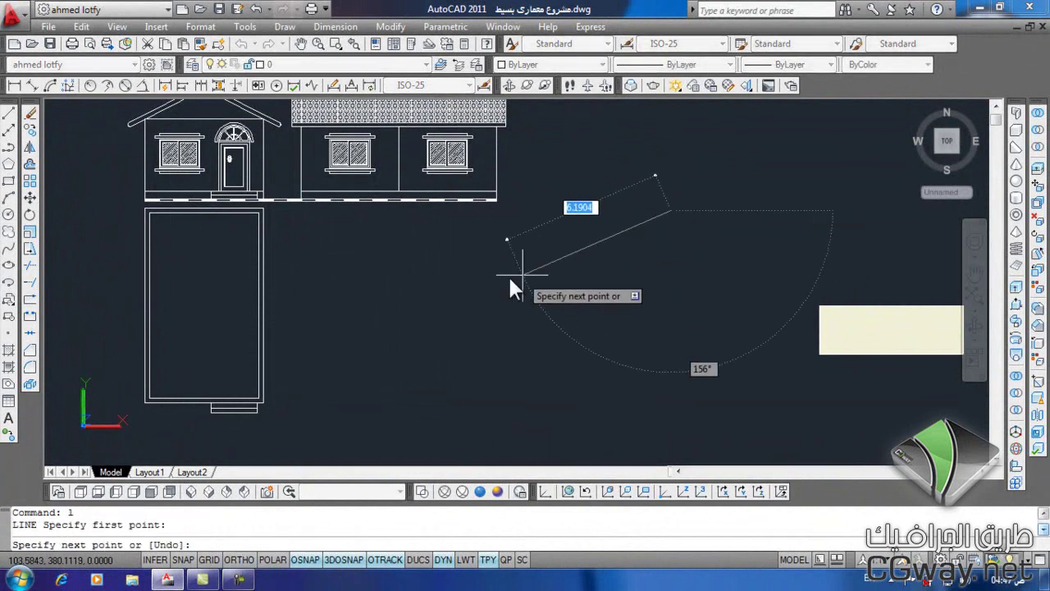
left_click(467, 273)
middle_click_drag(563, 363, 506, 284)
key("Return")
key("Return")
left_click(654, 336)
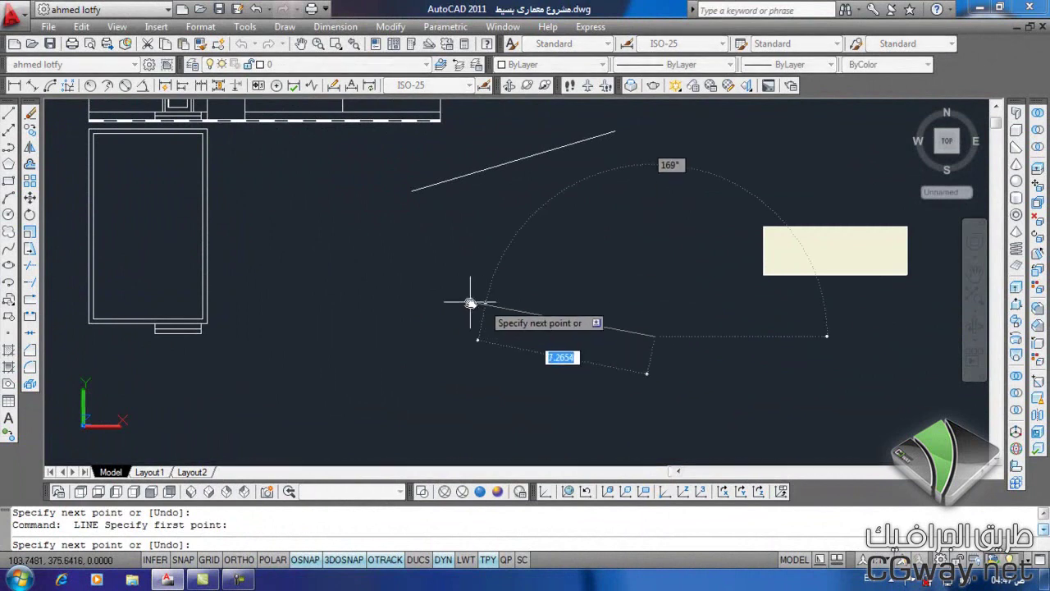
left_click(470, 303)
middle_click_drag(534, 413, 506, 372)
key("Return")
key("Return")
left_click(496, 398)
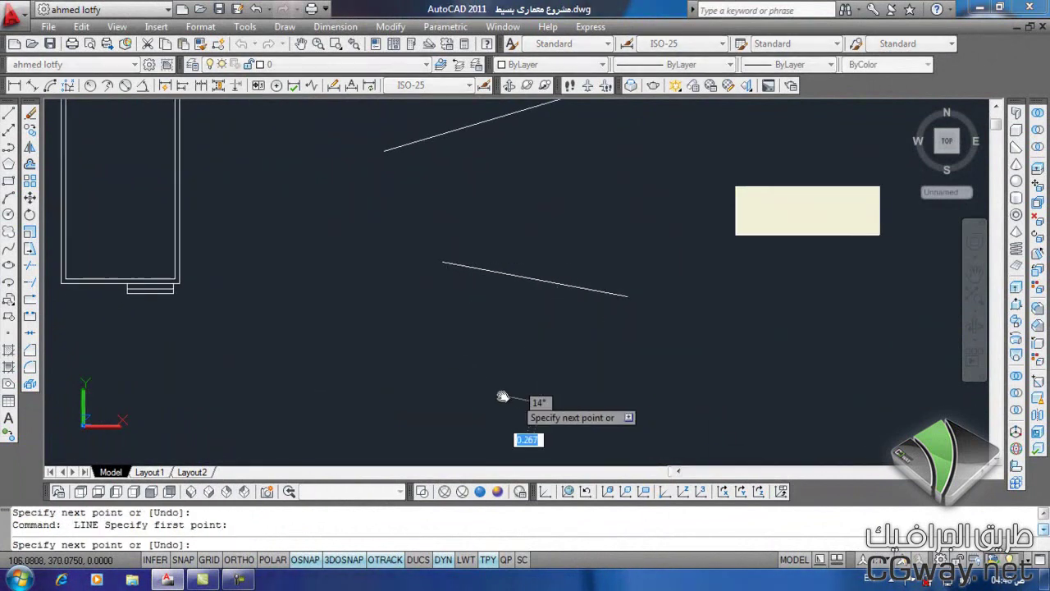
left_click(320, 399)
key("Return")
middle_click_drag(177, 321, 256, 292)
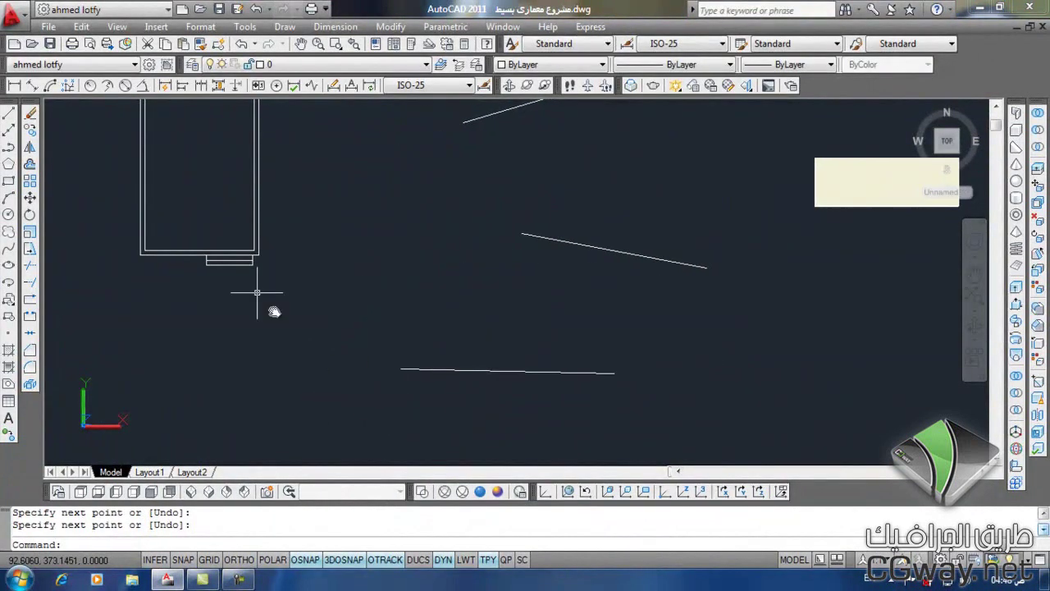
- Draw a 3-point circle through the endpoints of the three lines
left_click(285, 26)
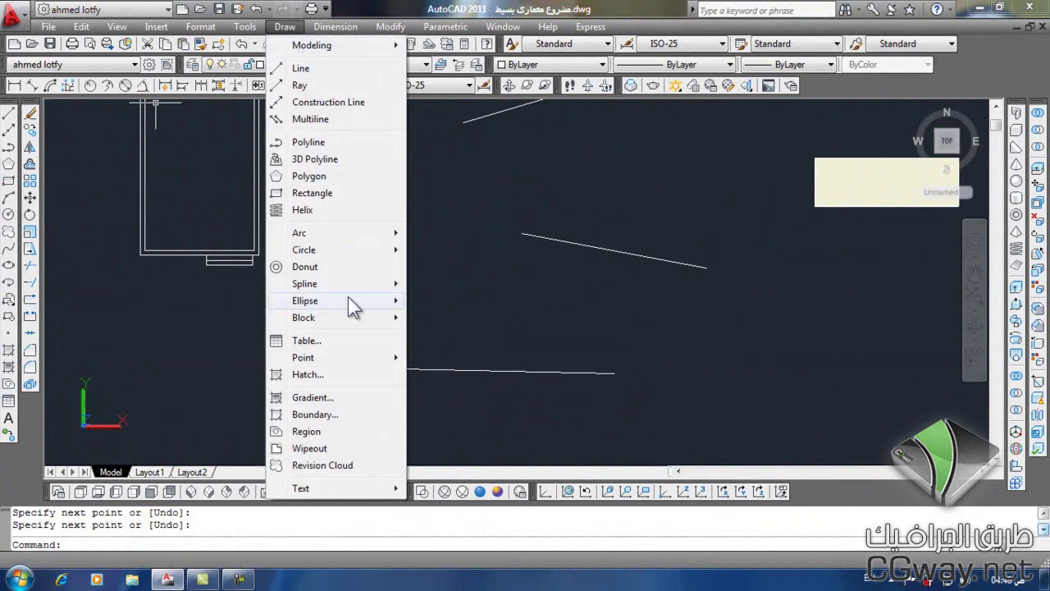
mouse_move(303, 249)
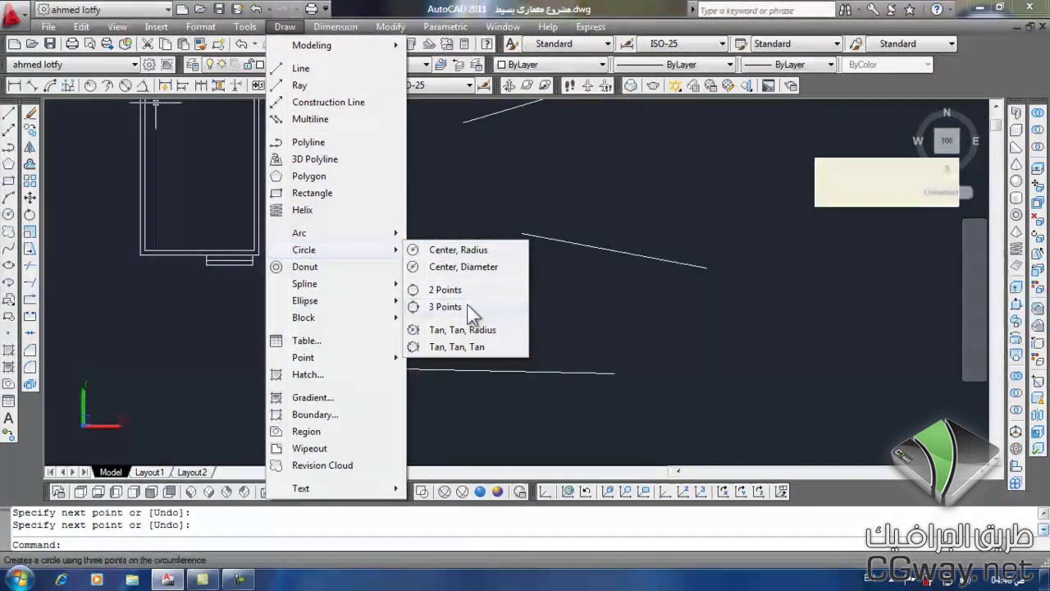
left_click(472, 314)
left_click(403, 366)
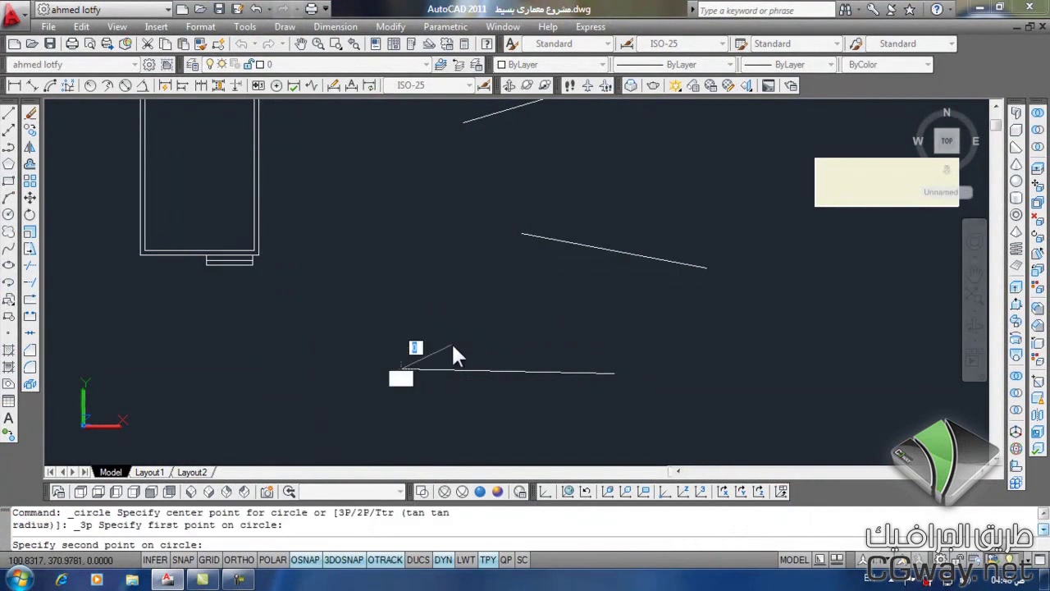
left_click(523, 233)
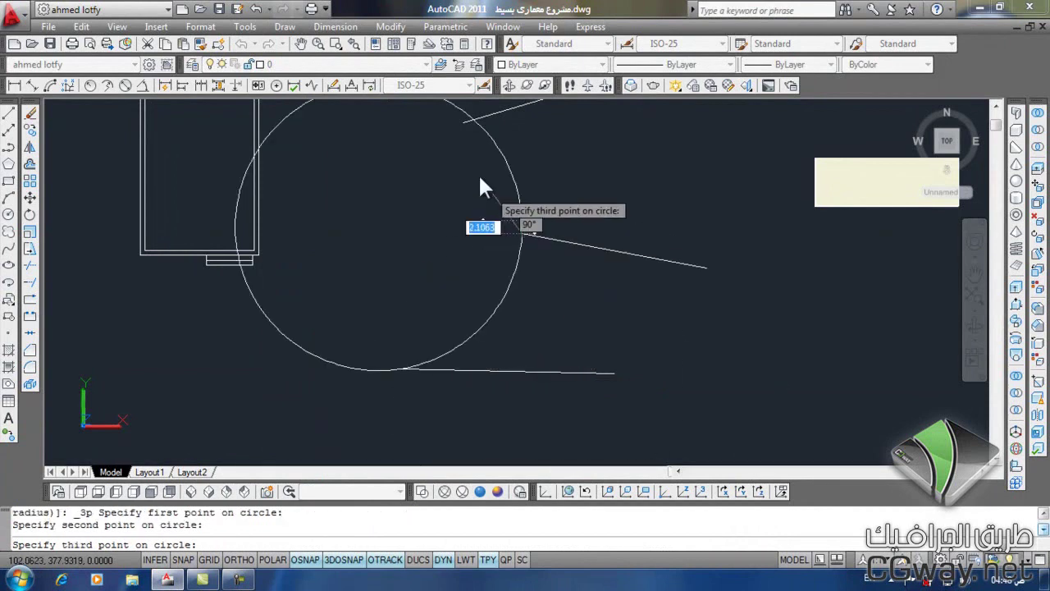
left_click(467, 125)
scroll(514, 301, "down", 6)
scroll(518, 308, "up", 5)
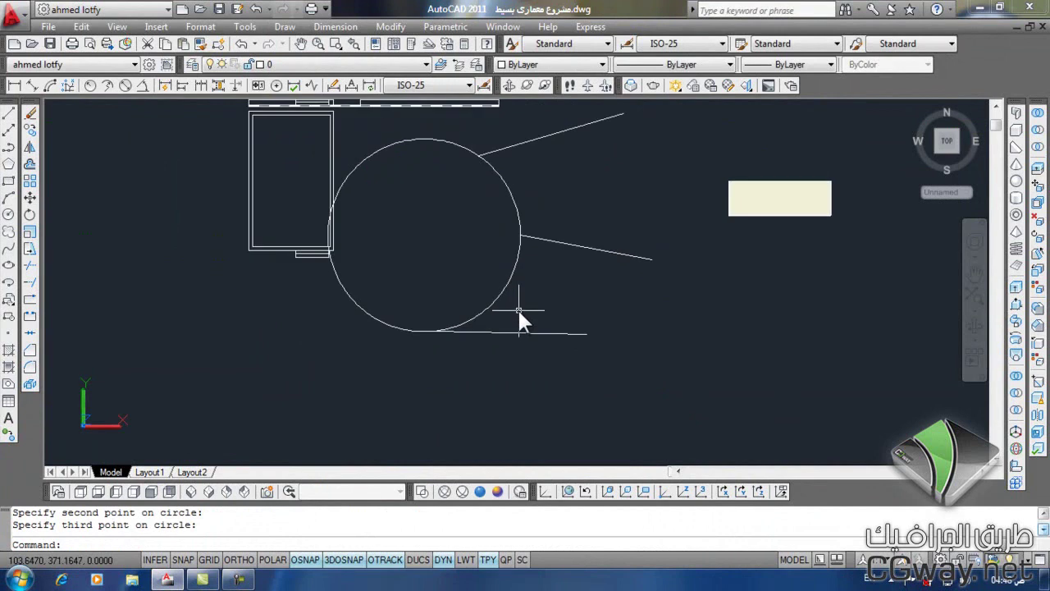
middle_click_drag(518, 308, 455, 340)
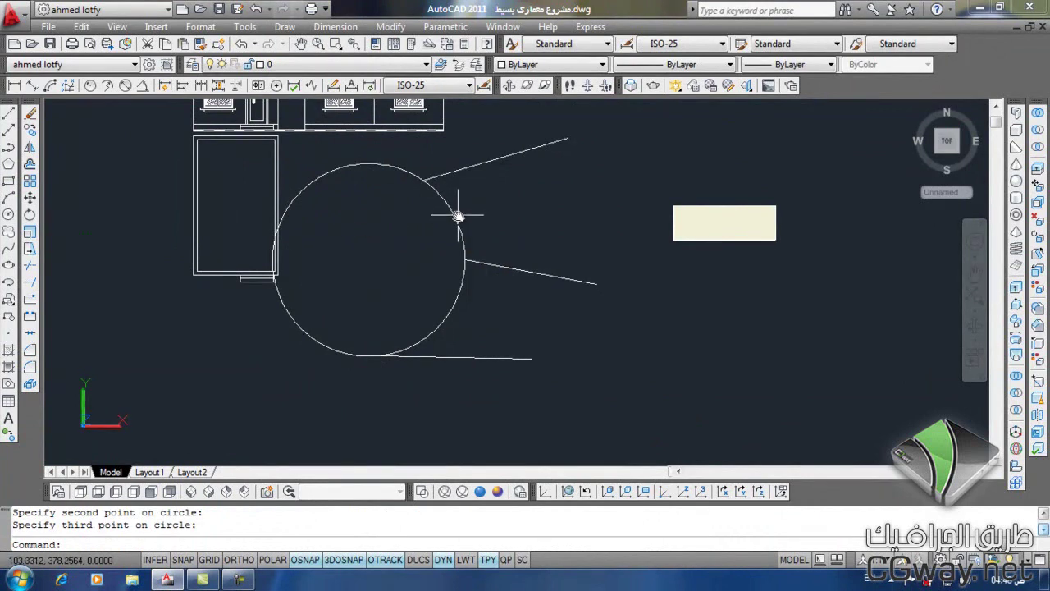
scroll(487, 366, "up", 3)
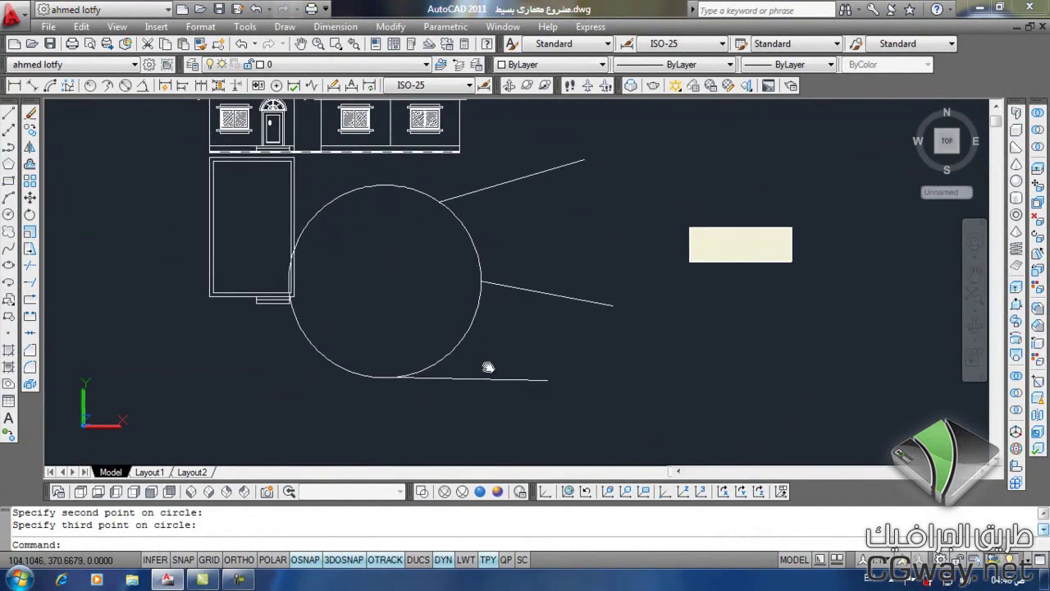
scroll(461, 346, "down", 2)
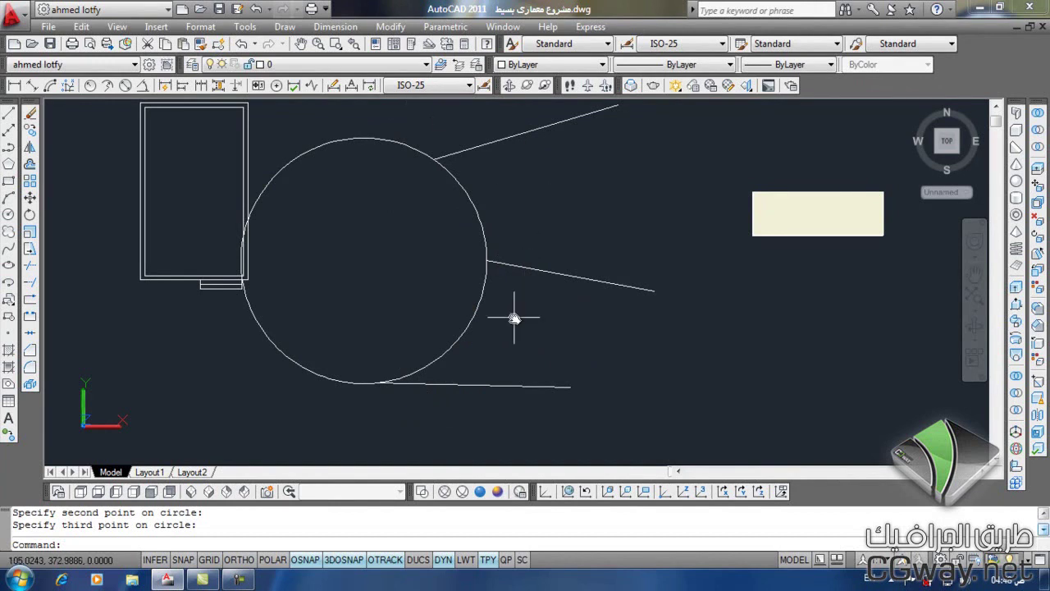
- Crossing-select the circle and the three lines
left_click(530, 174)
left_click(520, 122)
left_click(397, 408)
type("e")
key("Return")
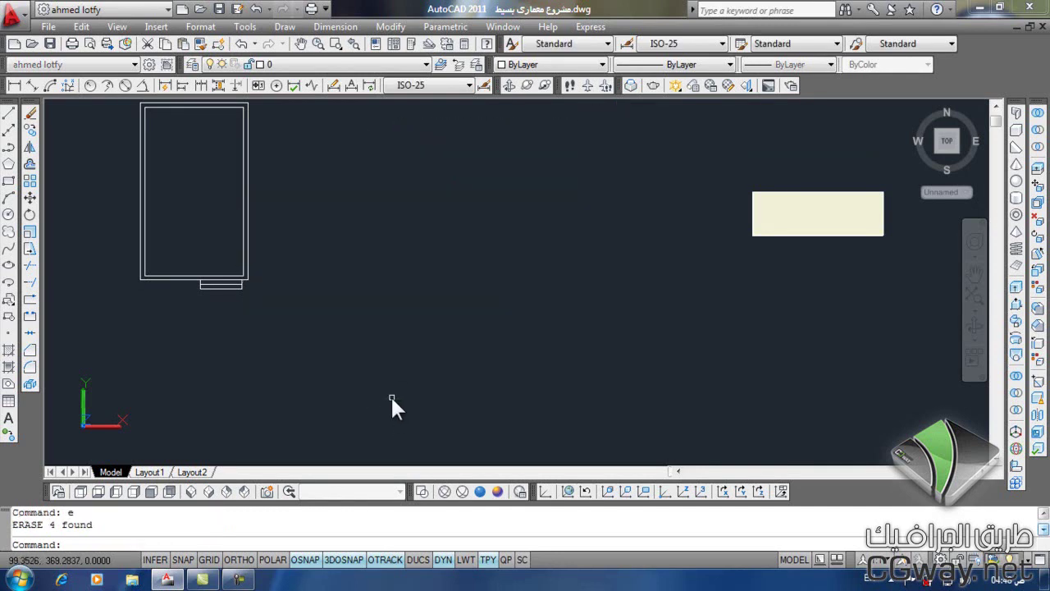
scroll(309, 291, "up", 2)
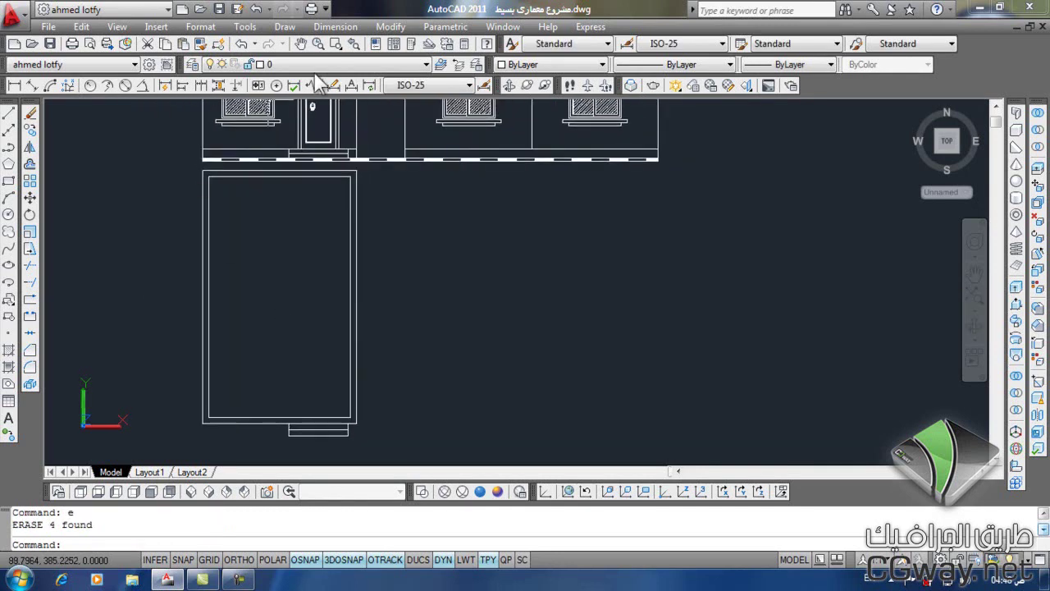
left_click(284, 26)
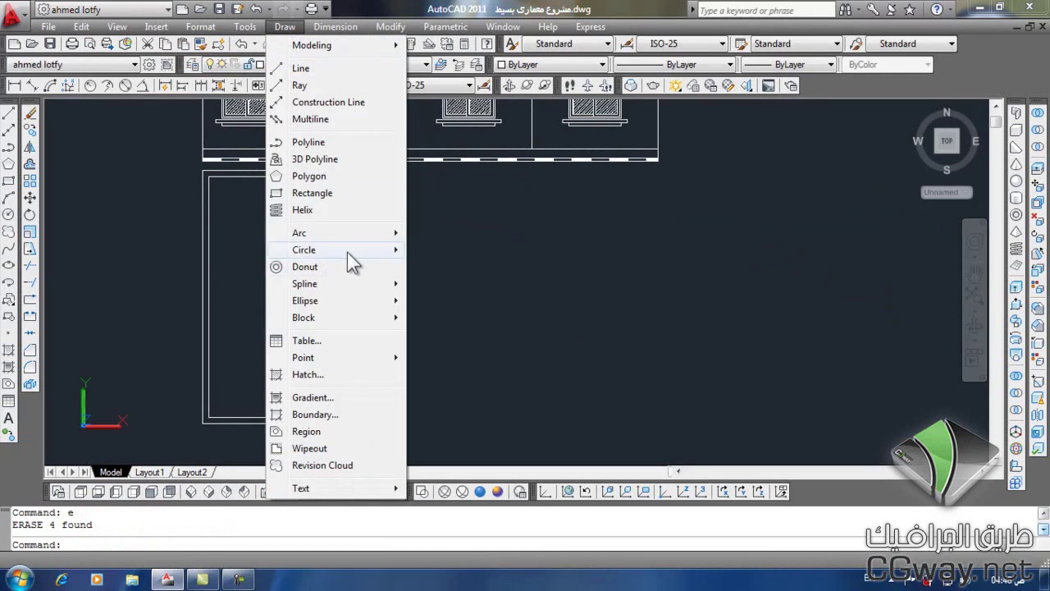
mouse_move(304, 249)
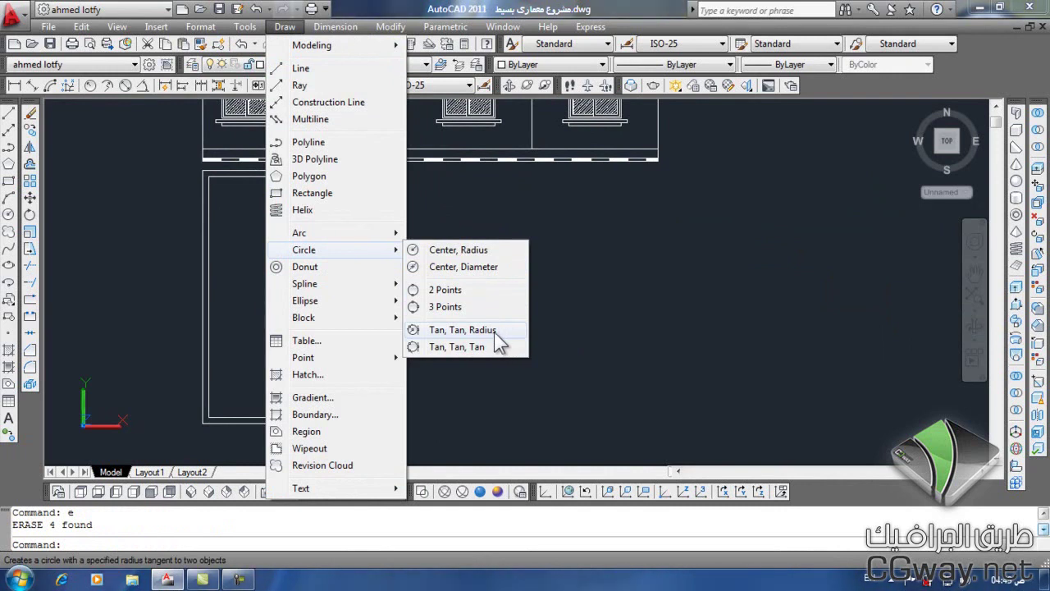
left_click(497, 332)
scroll(321, 354, "up", 3)
middle_click_drag(282, 298, 323, 322)
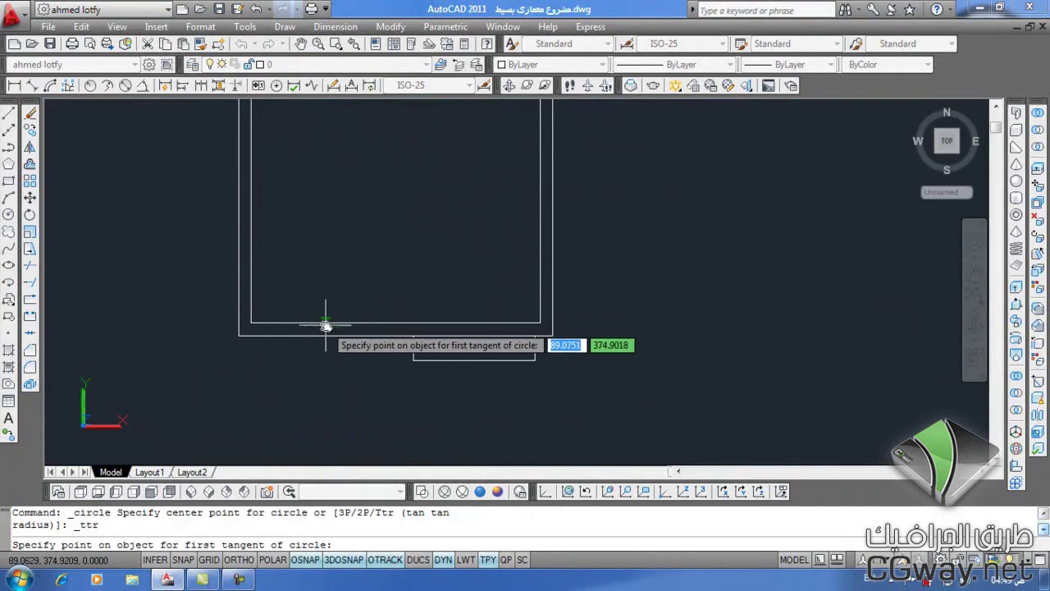
left_click(324, 321)
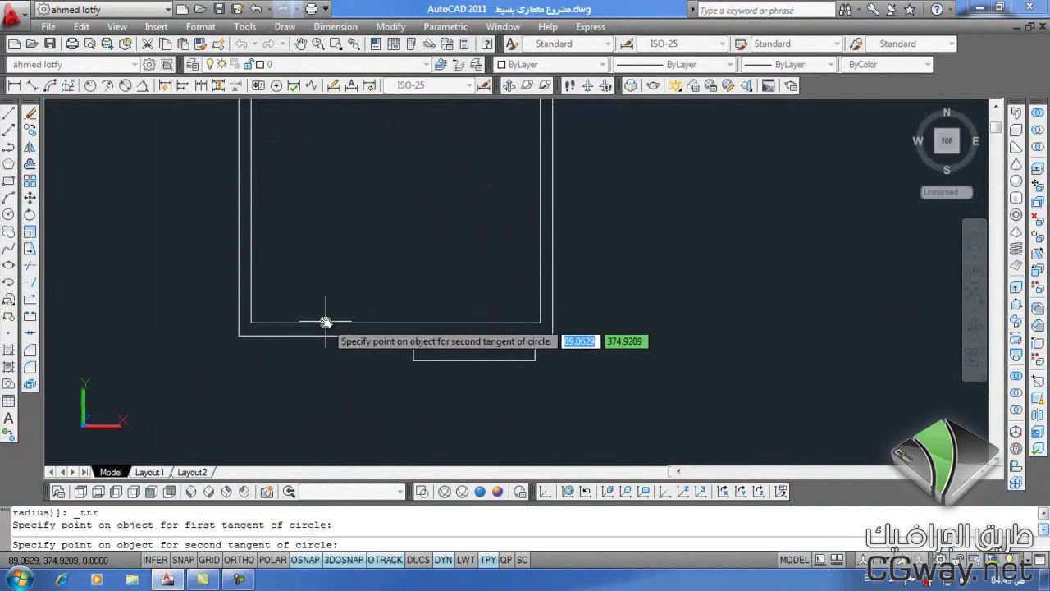
left_click(251, 224)
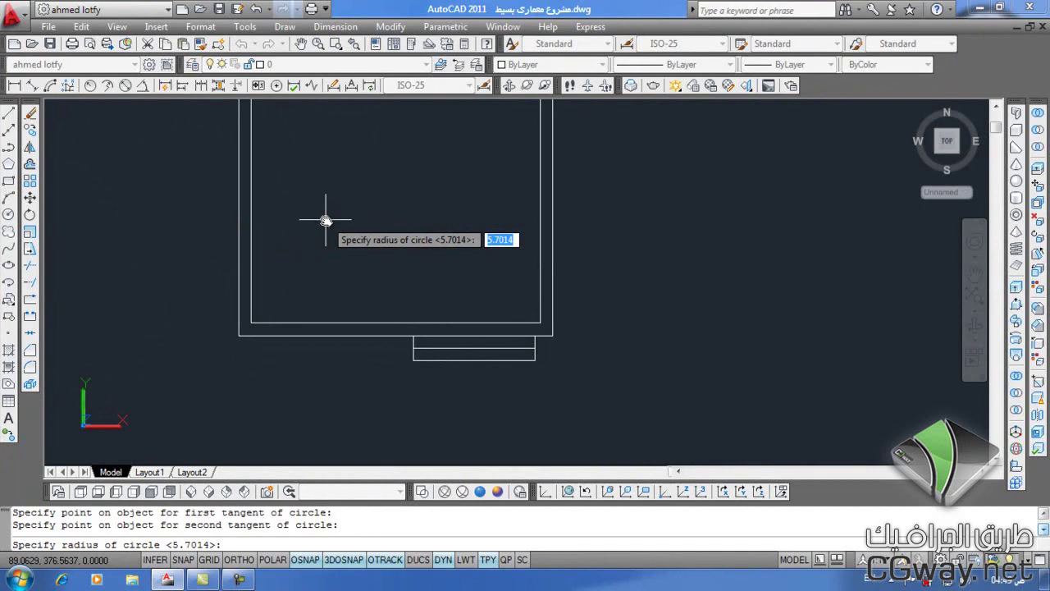
type("2")
key("Return")
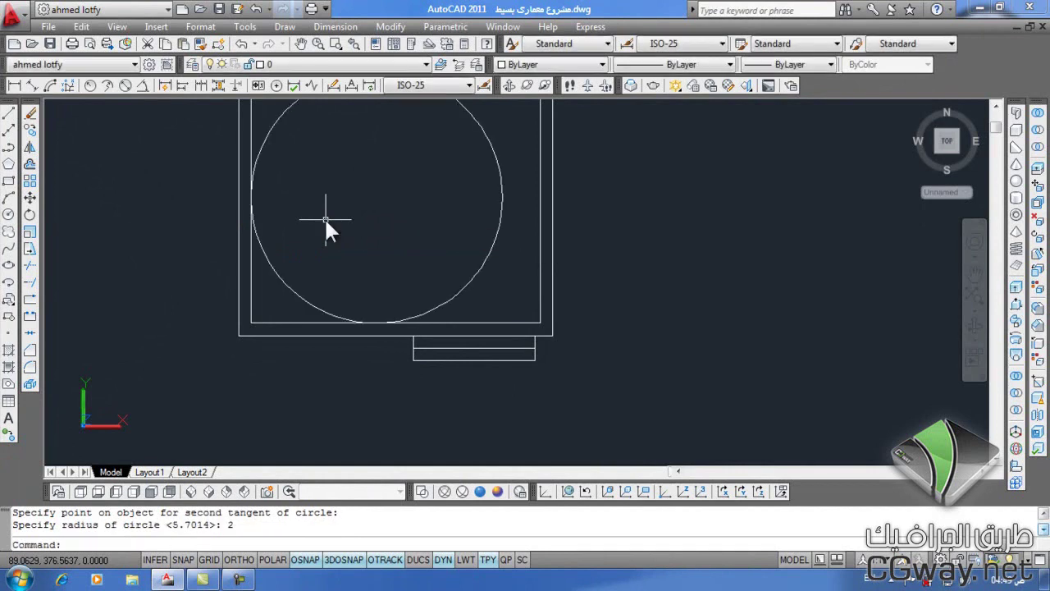
scroll(347, 227, "down", 3)
scroll(380, 243, "up", 3)
middle_click_drag(347, 260, 304, 296)
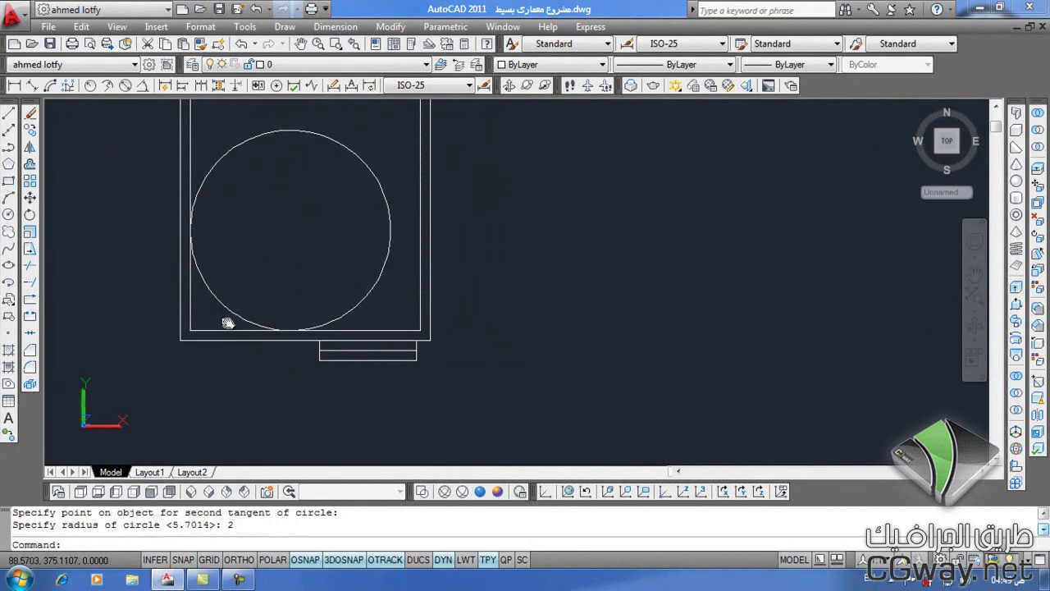
left_click(390, 149)
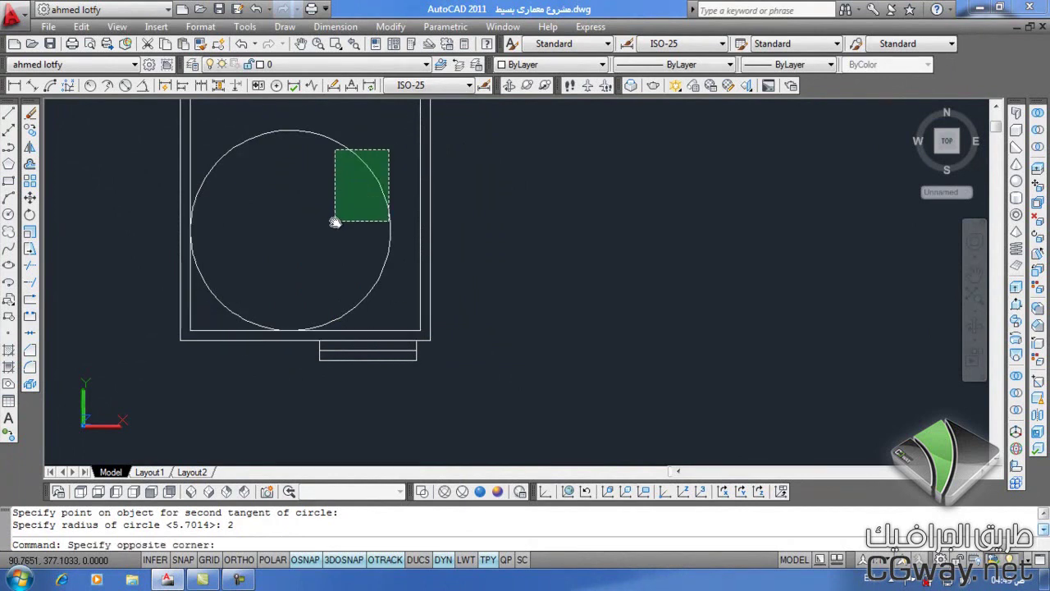
left_click(335, 221)
type("e")
key("Return")
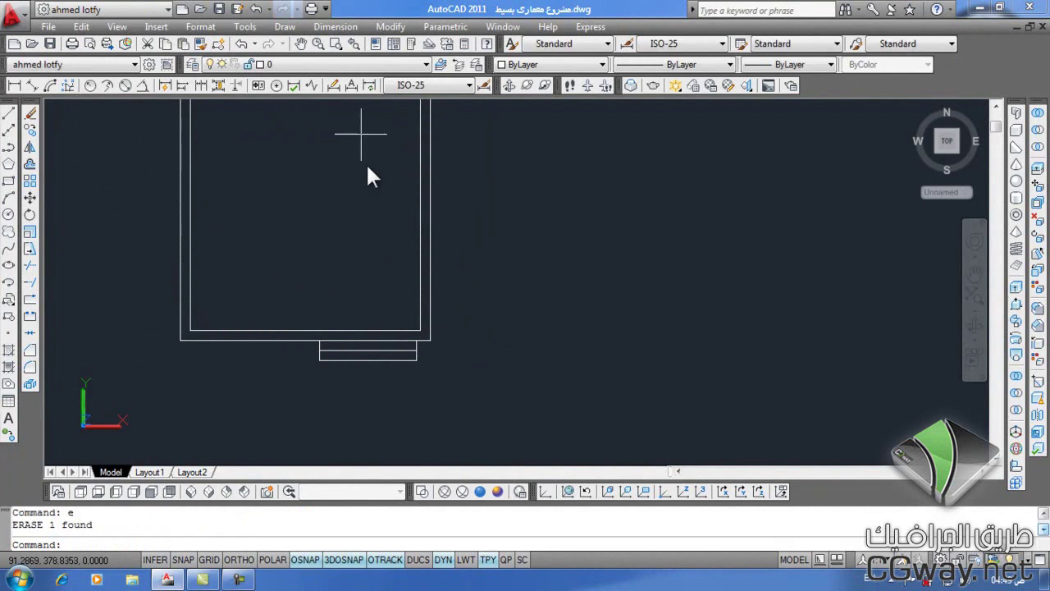
left_click(284, 26)
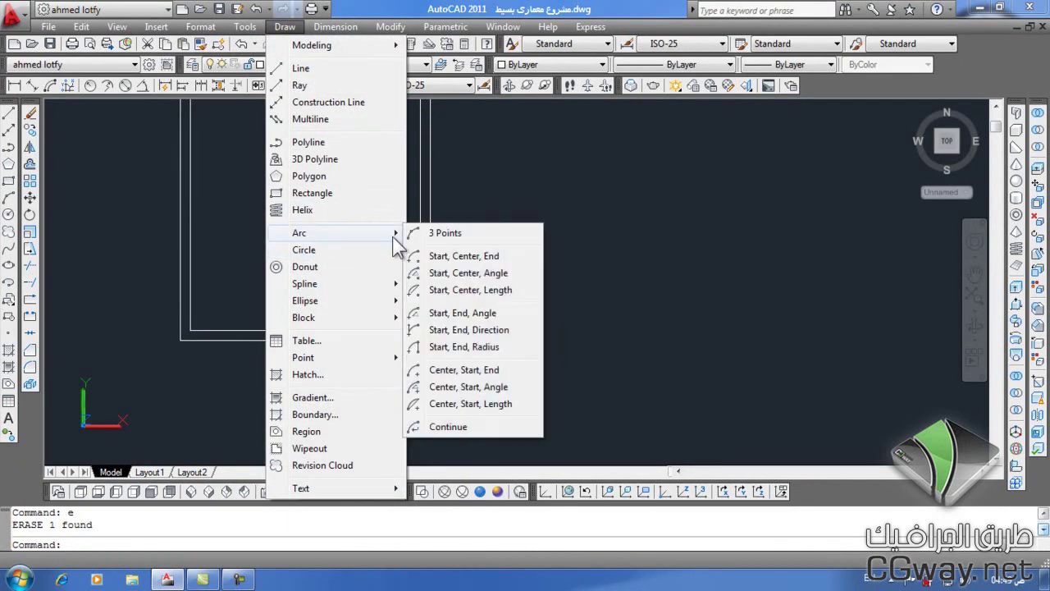
mouse_move(303, 249)
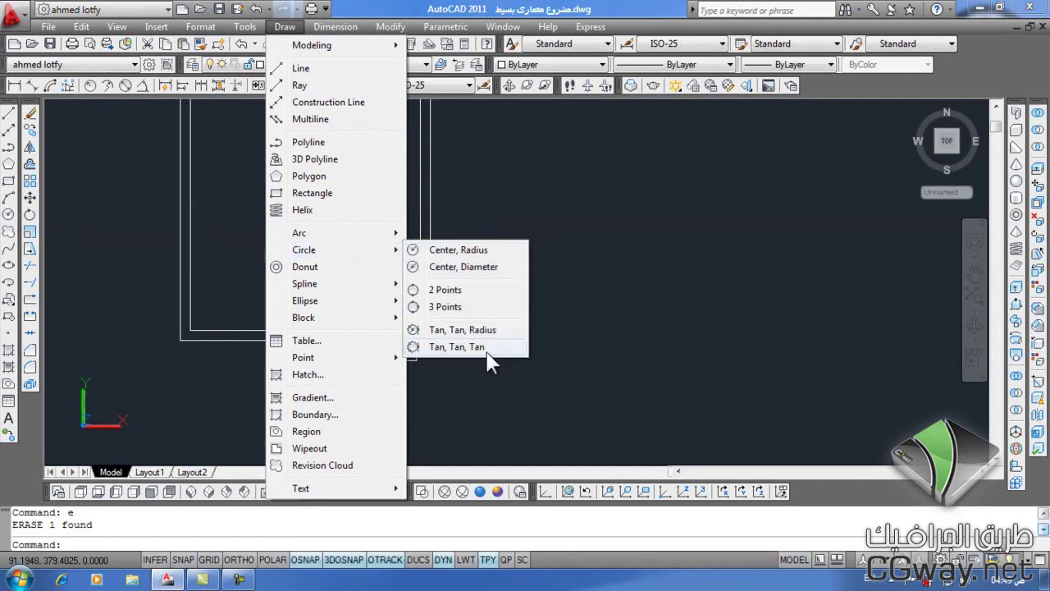
left_click(486, 348)
left_click(417, 202)
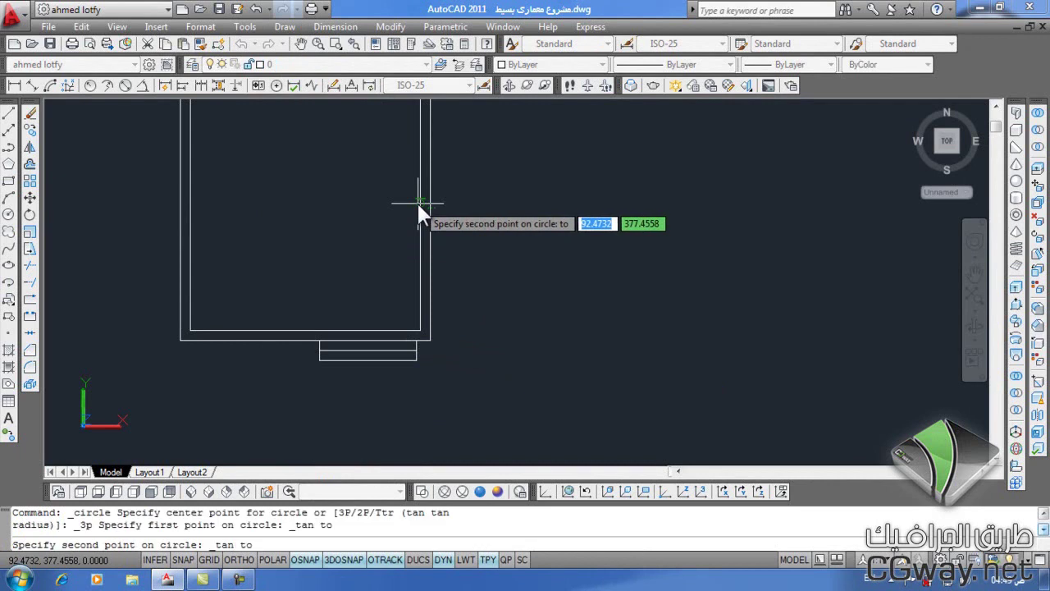
left_click(309, 328)
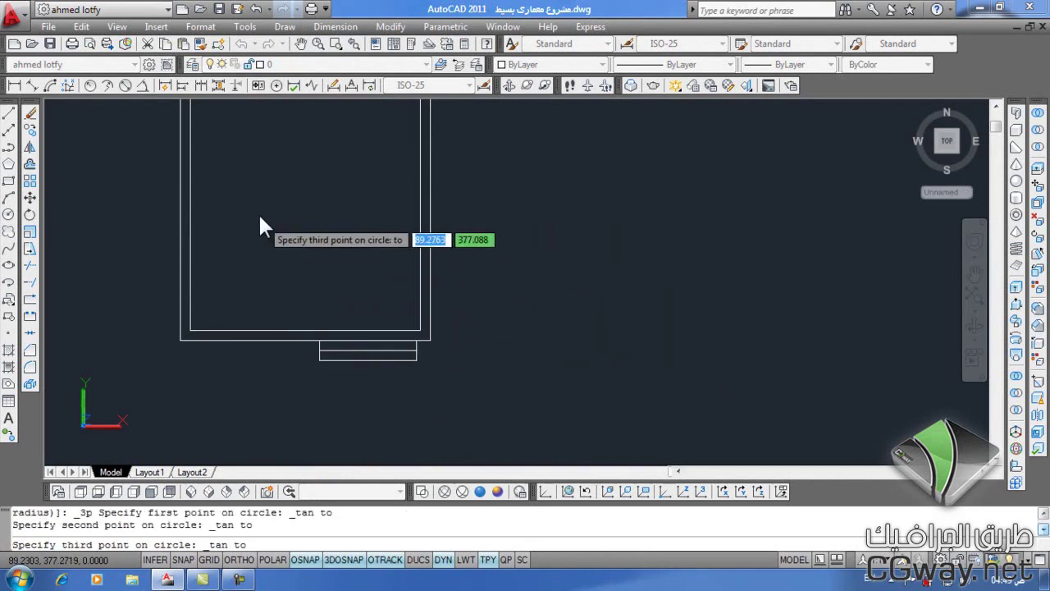
left_click(189, 193)
scroll(451, 312, "down", 4)
scroll(363, 293, "up", 3)
middle_click_drag(364, 293, 259, 313)
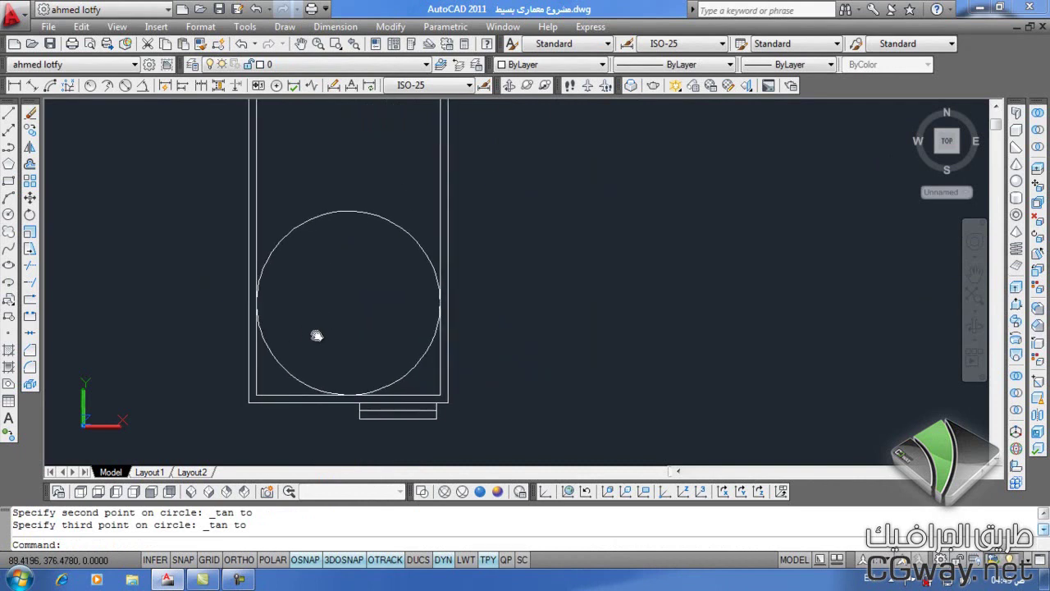
middle_click_drag(314, 333, 318, 273)
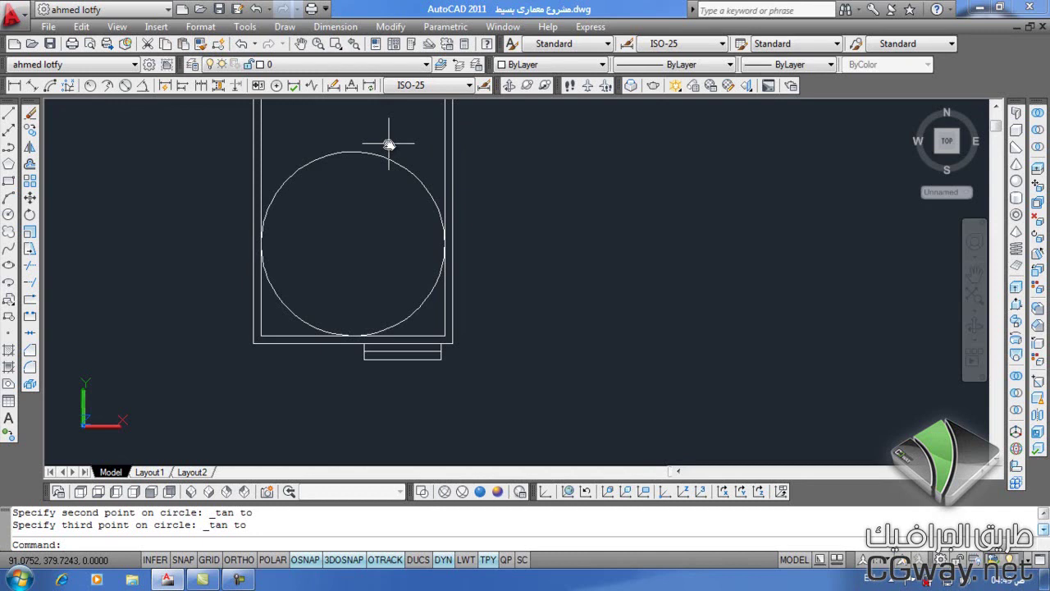
scroll(402, 180, "down", 2)
scroll(423, 222, "down", 2)
scroll(410, 197, "up", 3)
left_click(382, 149)
left_click(351, 217)
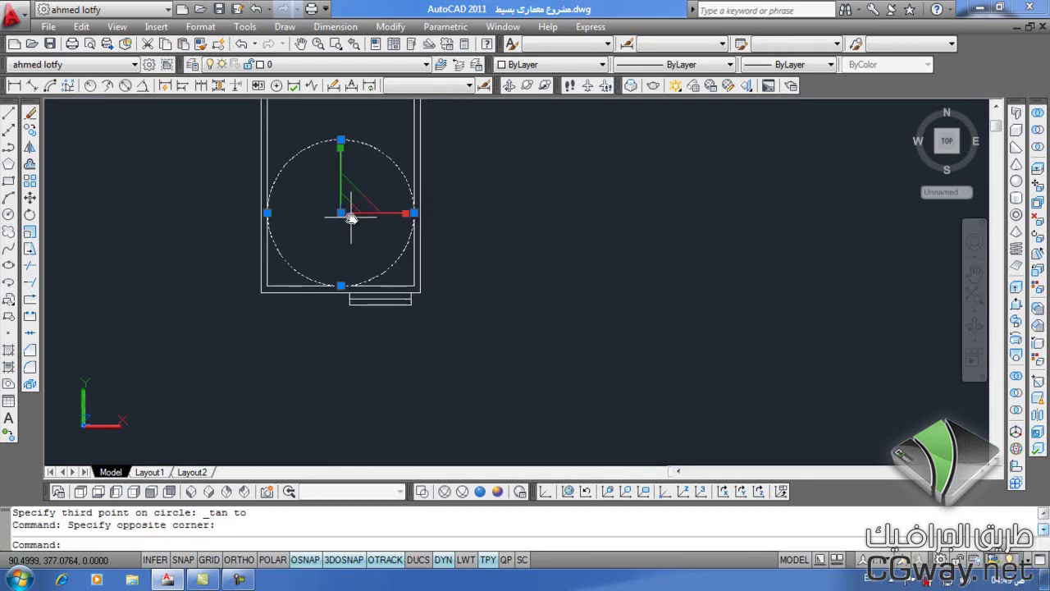
type("e")
key("Return")
scroll(424, 246, "down", 3)
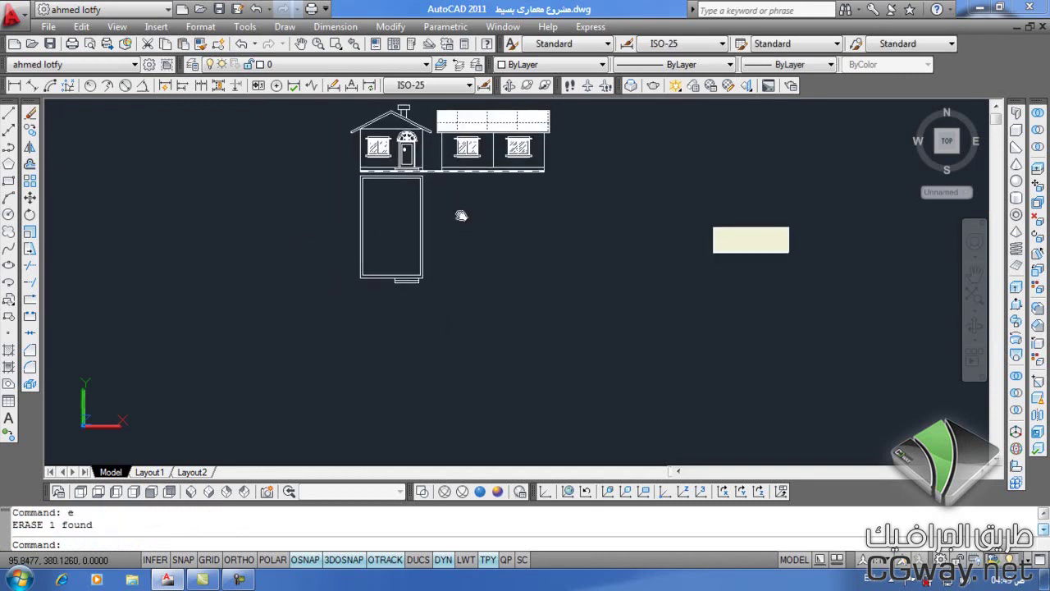
middle_click_drag(461, 215, 431, 288)
scroll(492, 370, "up", 2)
scroll(399, 374, "up", 4)
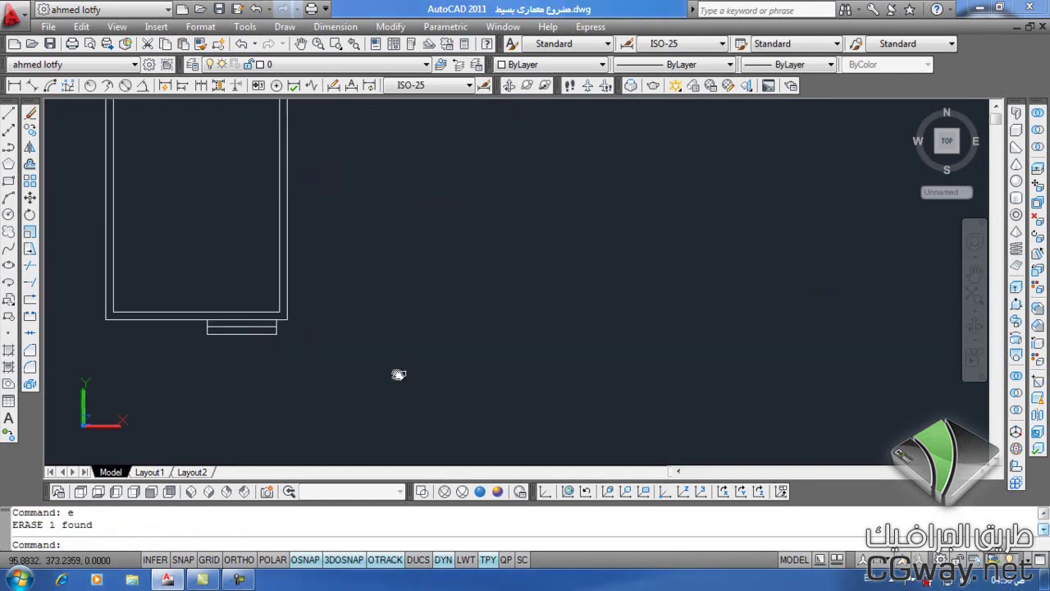
middle_click_drag(399, 374, 549, 388)
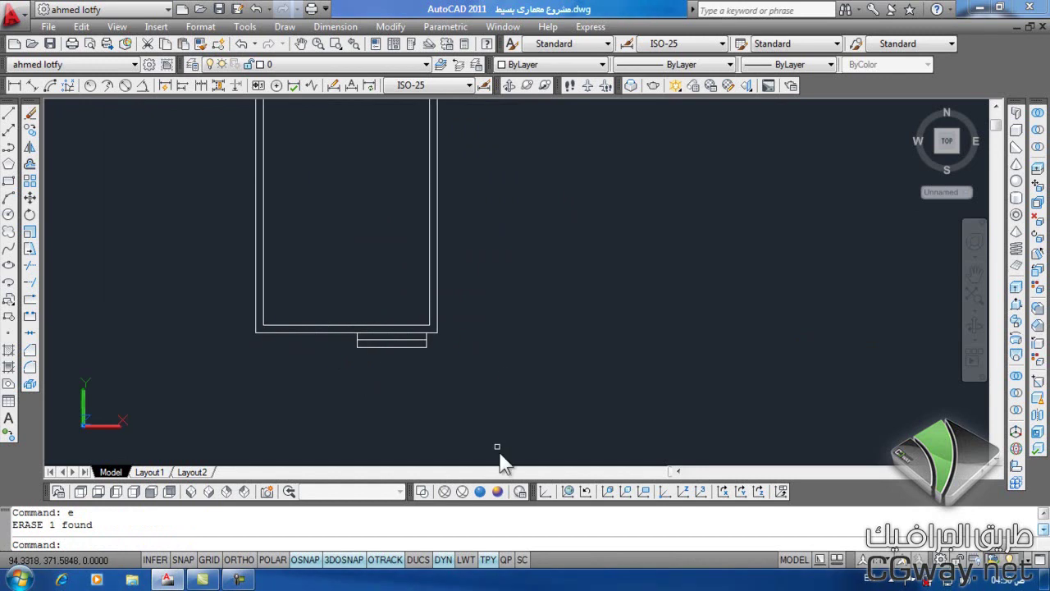
- Switch to SW Isometric, zoom to extents, and erase the wedge solid with E
left_click(191, 491)
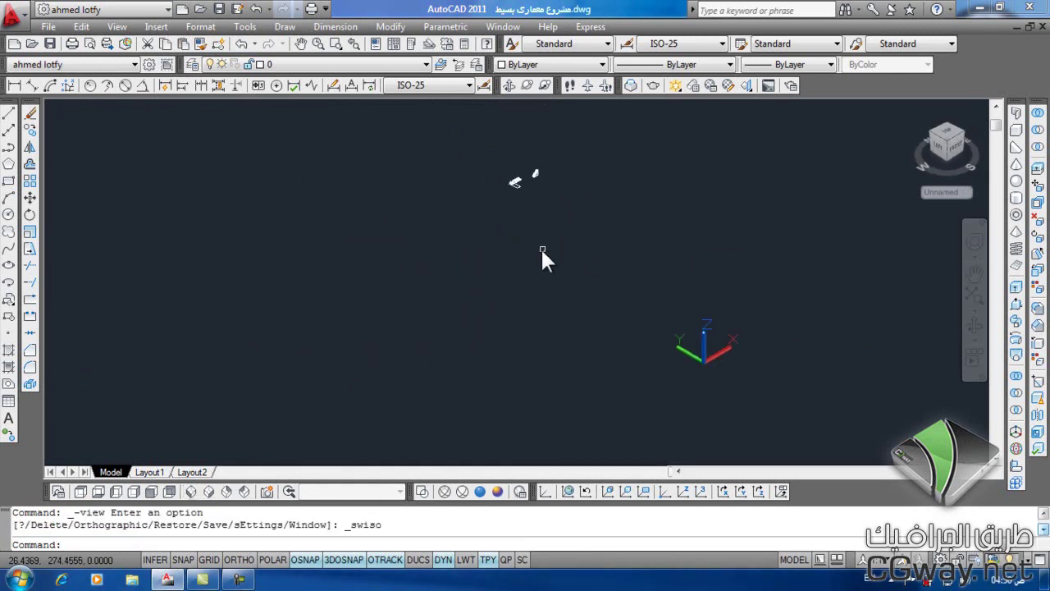
middle_click(568, 242)
middle_click(568, 242)
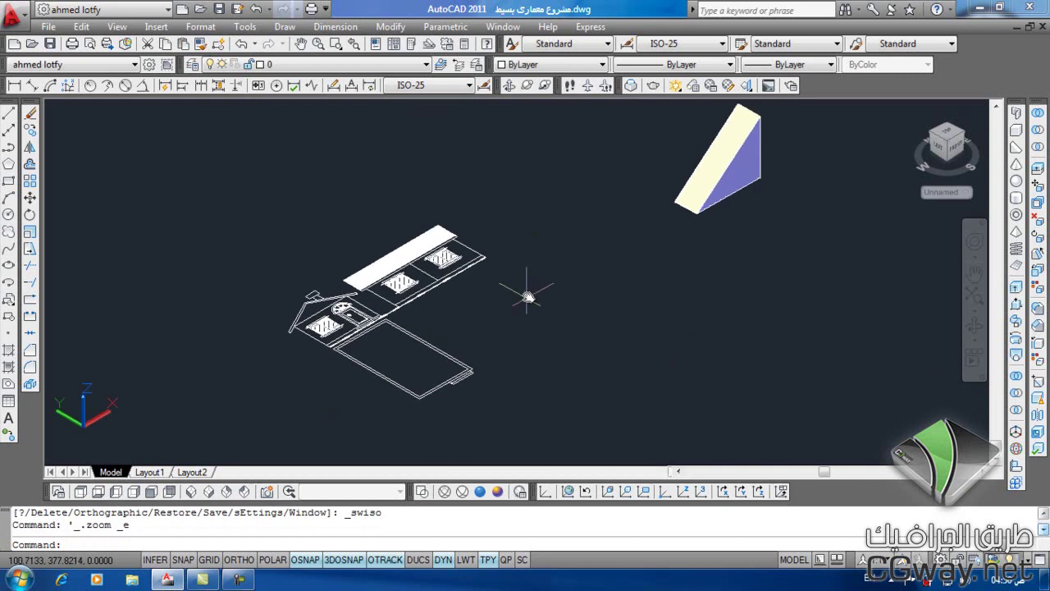
left_click(681, 176)
left_click(640, 206)
type("e")
key("Return")
scroll(527, 263, "up", 3)
scroll(539, 201, "up", 3)
scroll(493, 287, "up", 2)
middle_click_drag(528, 241, 588, 210)
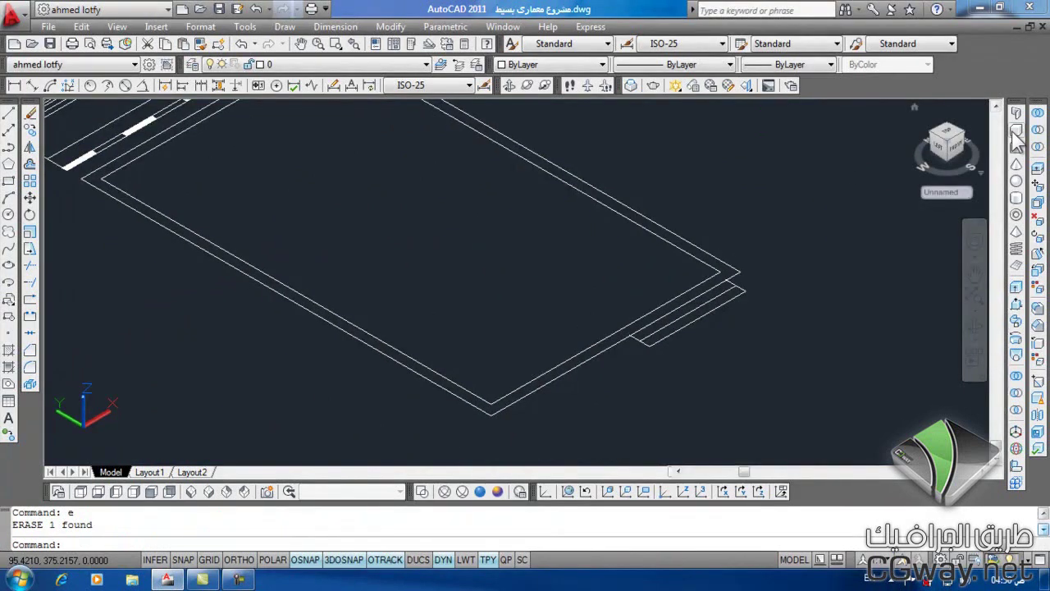
left_click(979, 173)
left_click(871, 209)
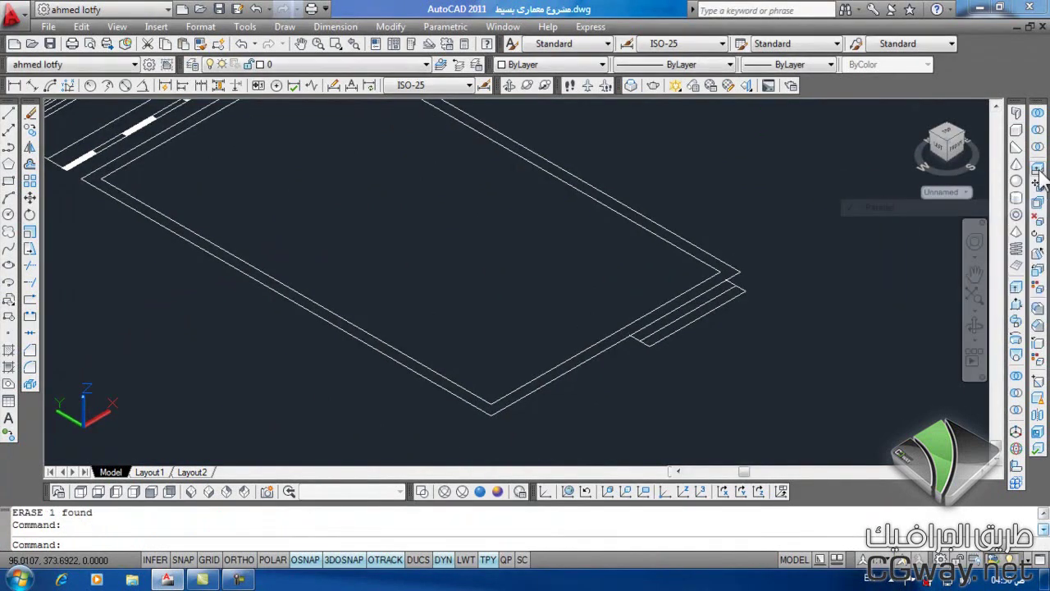
left_click(1018, 181)
middle_click_drag(818, 232, 647, 216)
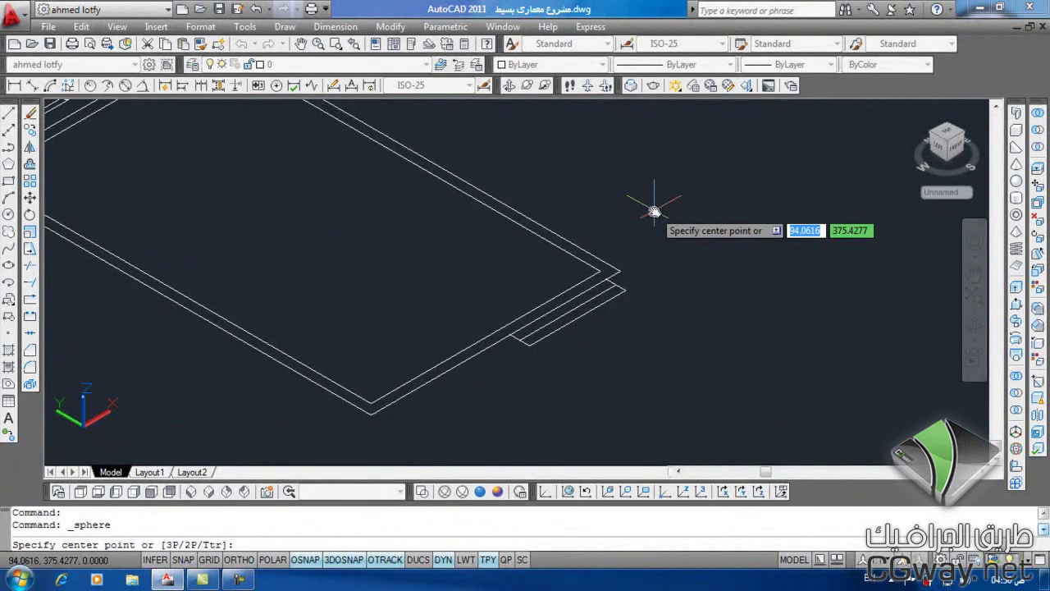
key("Down")
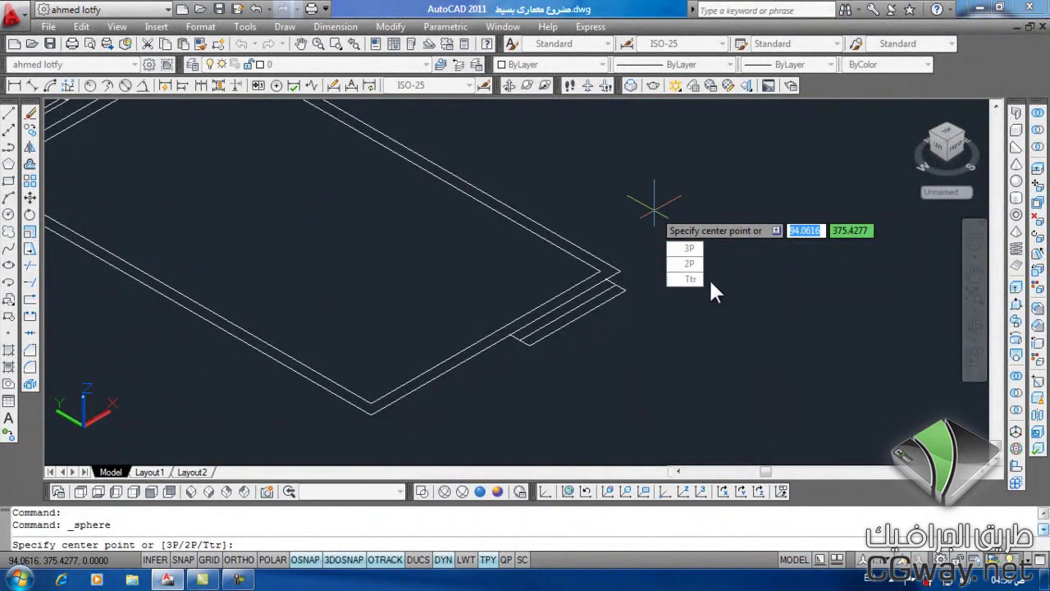
left_click(689, 263)
scroll(558, 262, "up", 1)
middle_click_drag(558, 263, 465, 239)
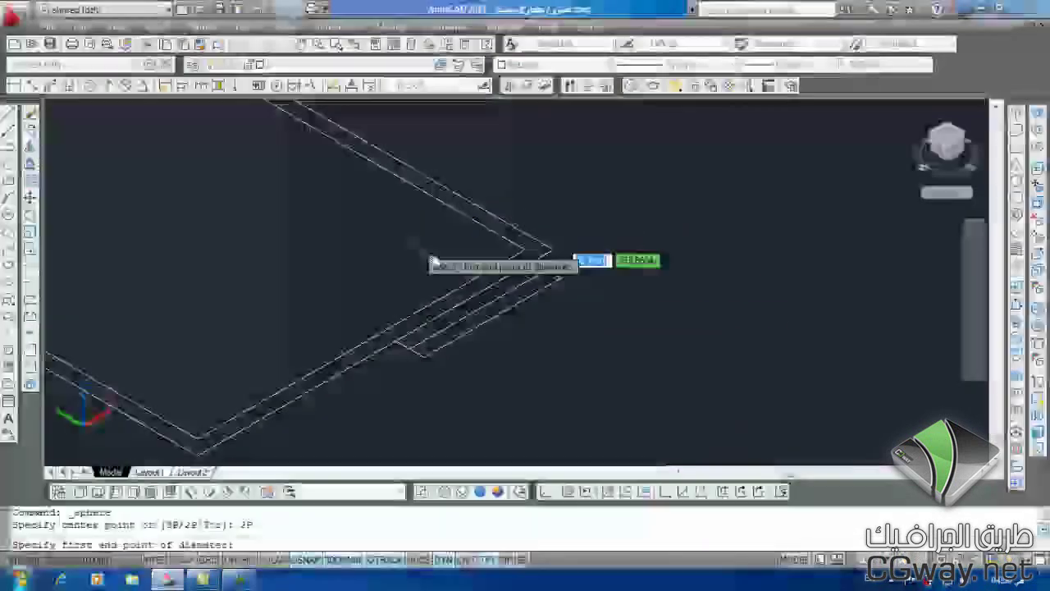
left_click(558, 276)
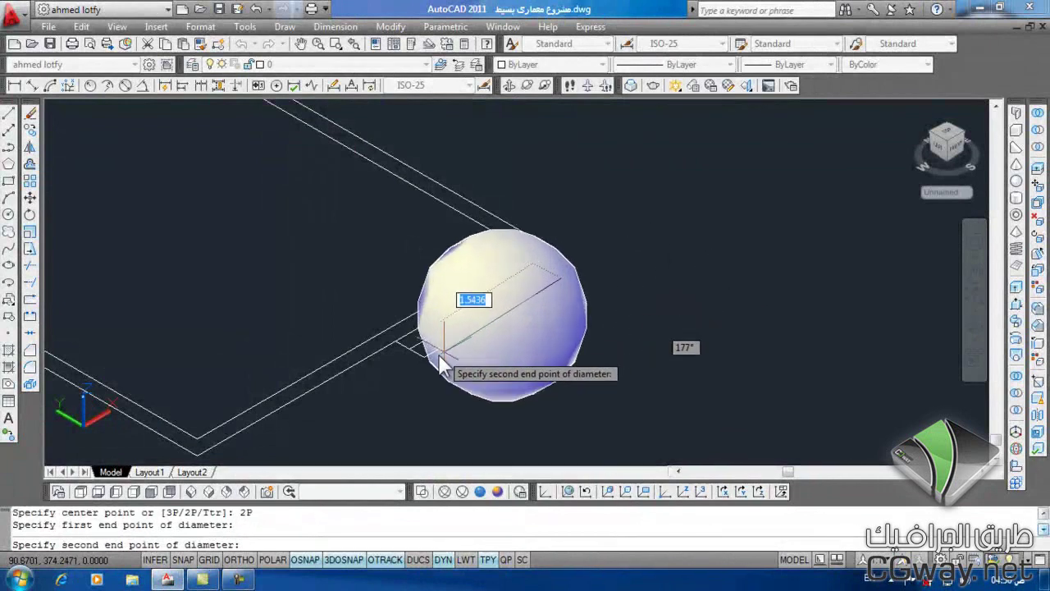
left_click(556, 328)
scroll(562, 327, "down", 2)
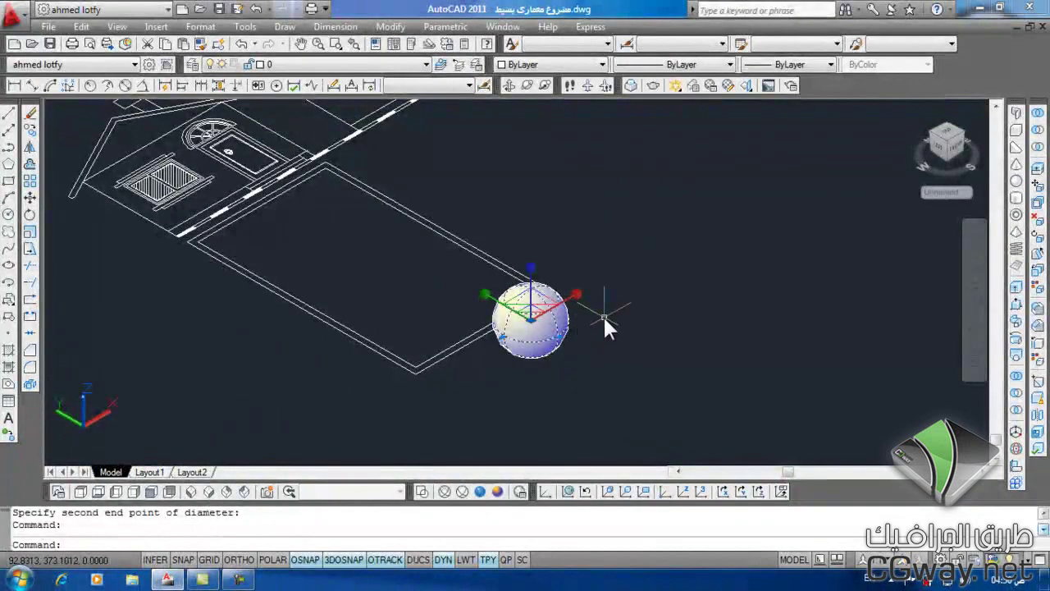
type("e")
key("Return")
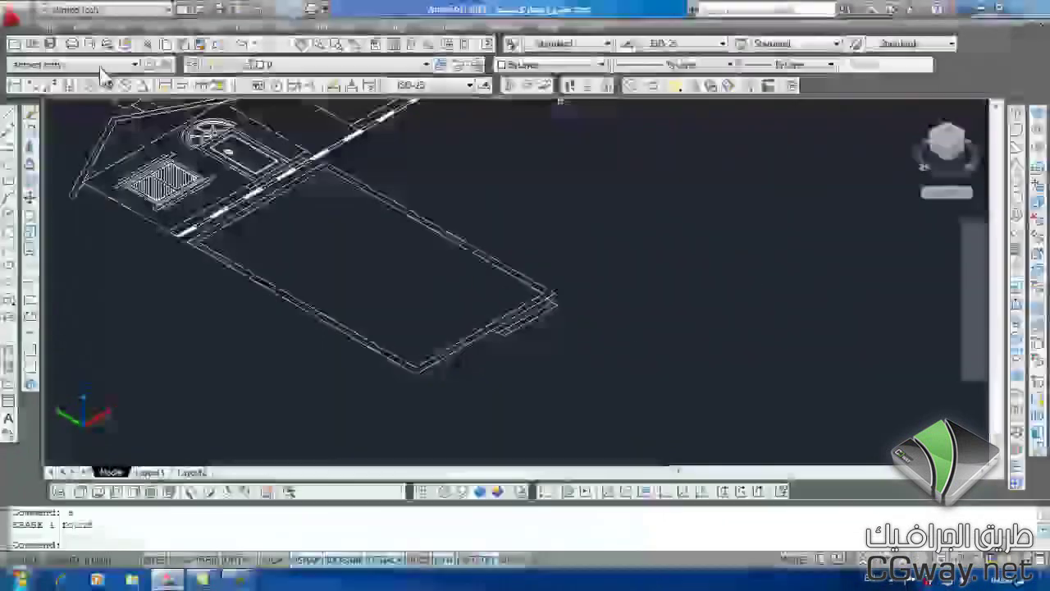
middle_click_drag(722, 234, 544, 262)
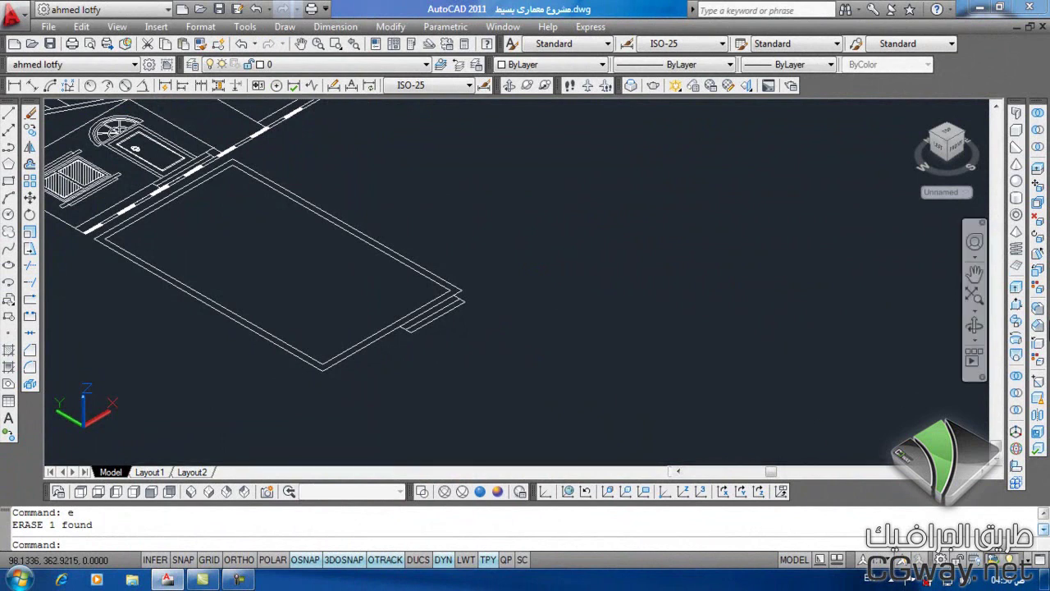
left_click(1016, 183)
left_click(630, 271)
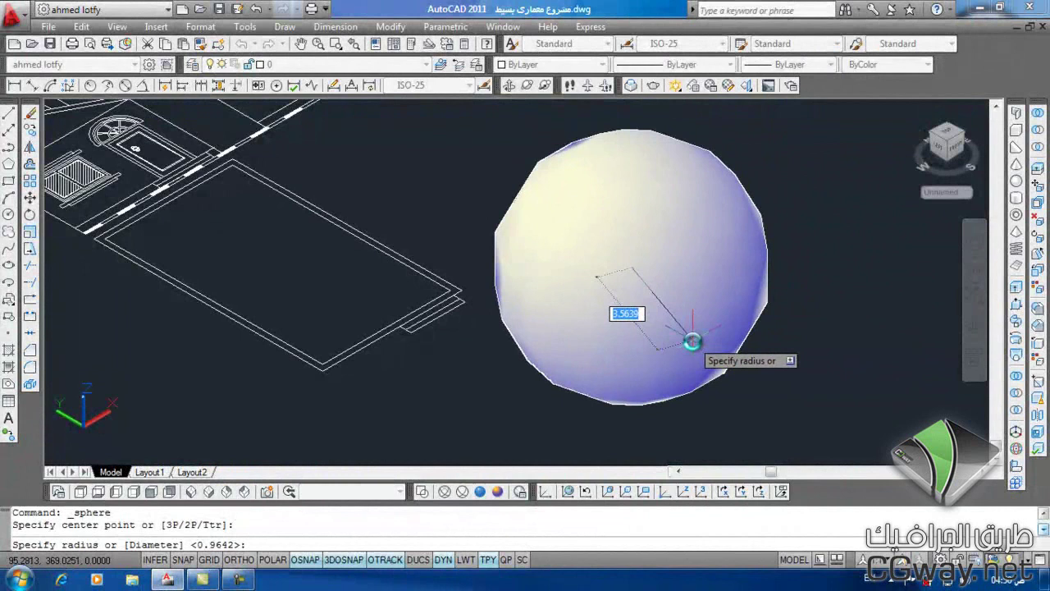
key("Down")
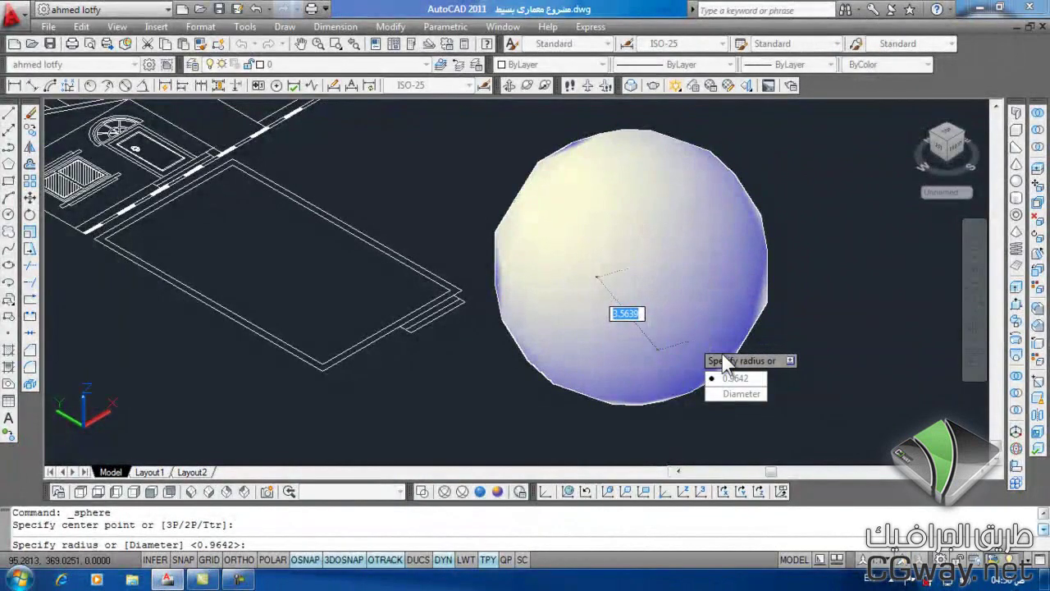
left_click(745, 395)
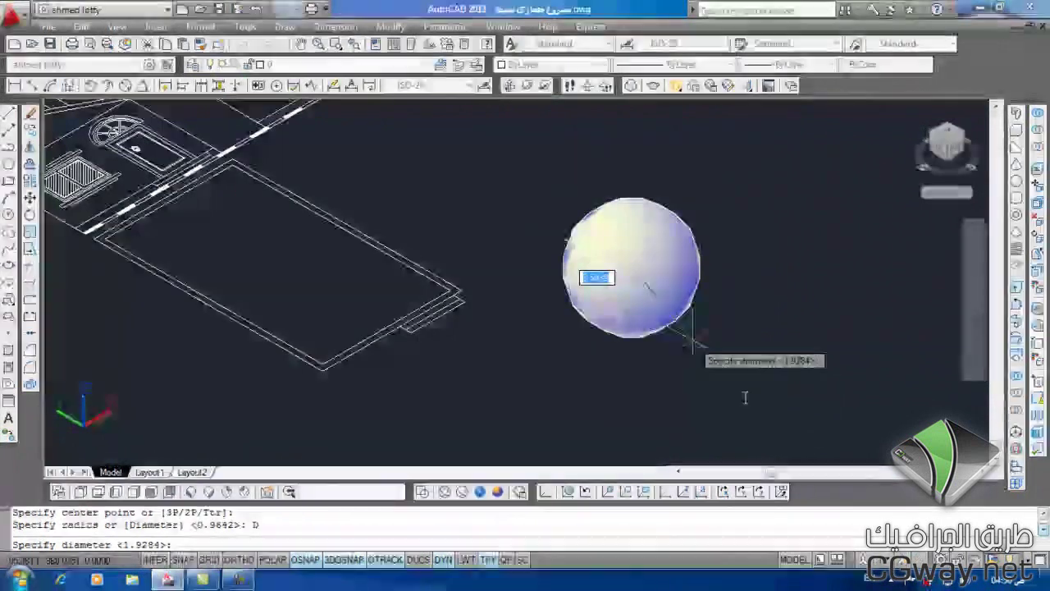
type("5")
key("Return")
key("Return")
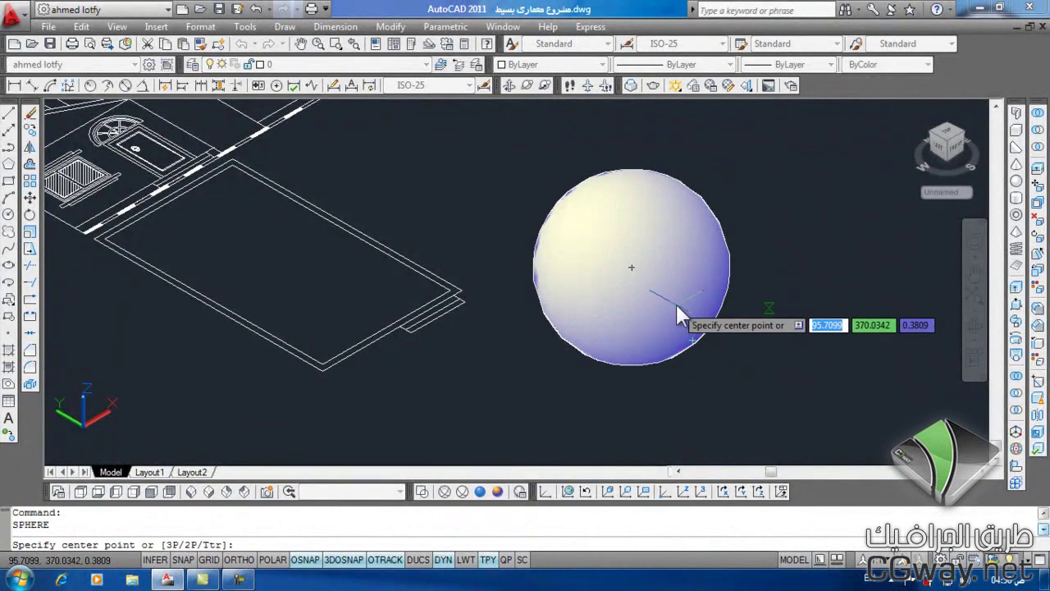
key("Return")
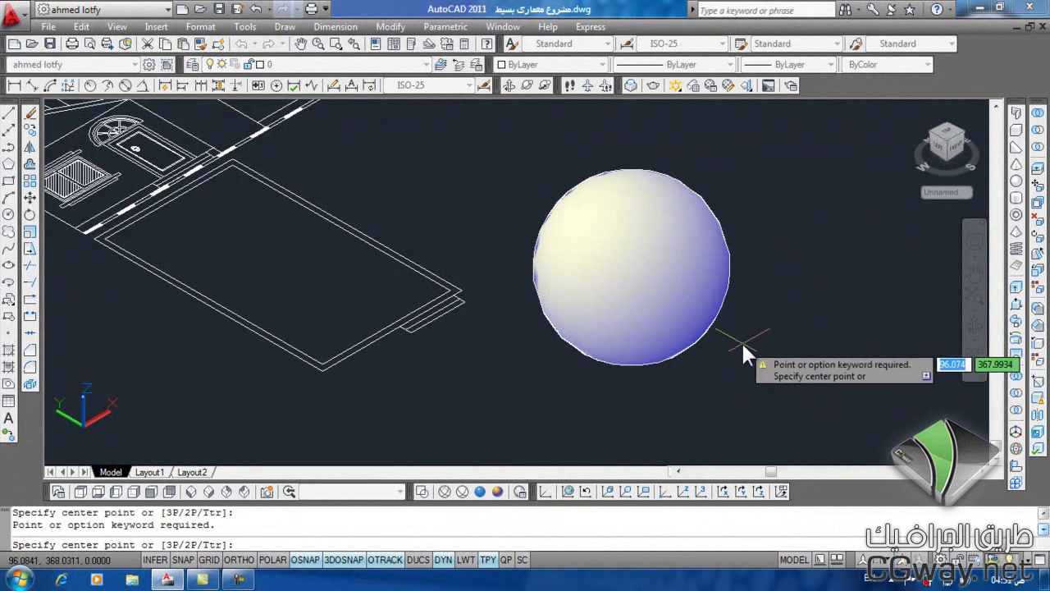
key("Escape")
left_click(789, 216)
left_click(674, 314)
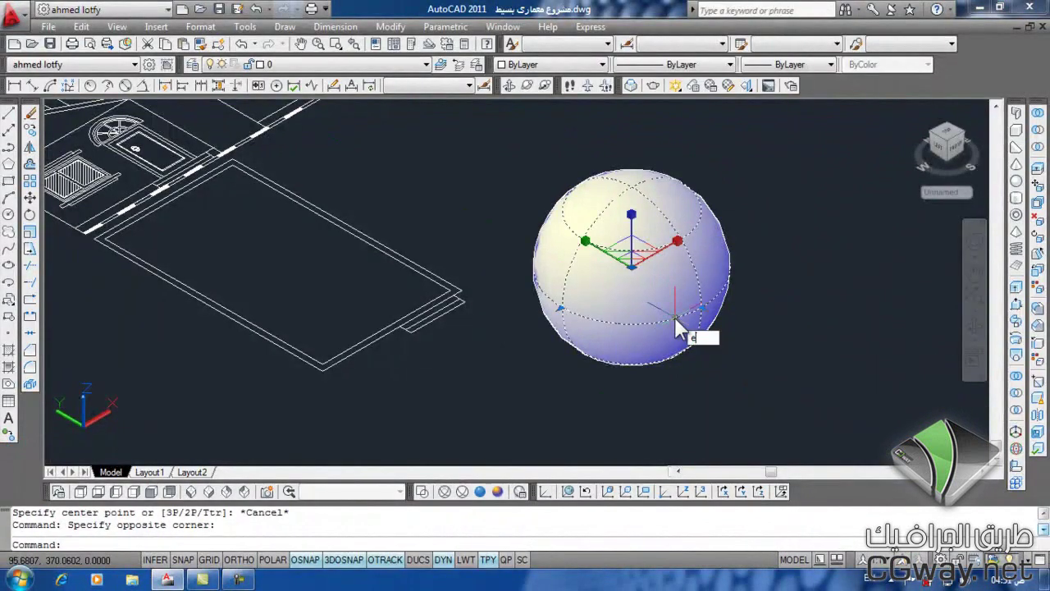
type("e")
key("Return")
left_click(1016, 181)
left_click(660, 215)
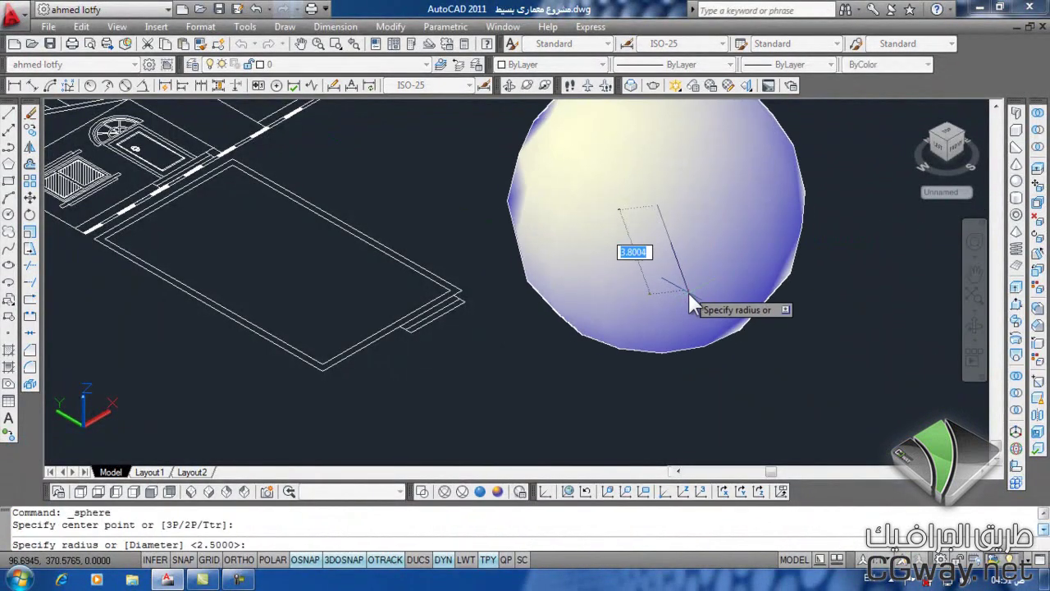
type("d")
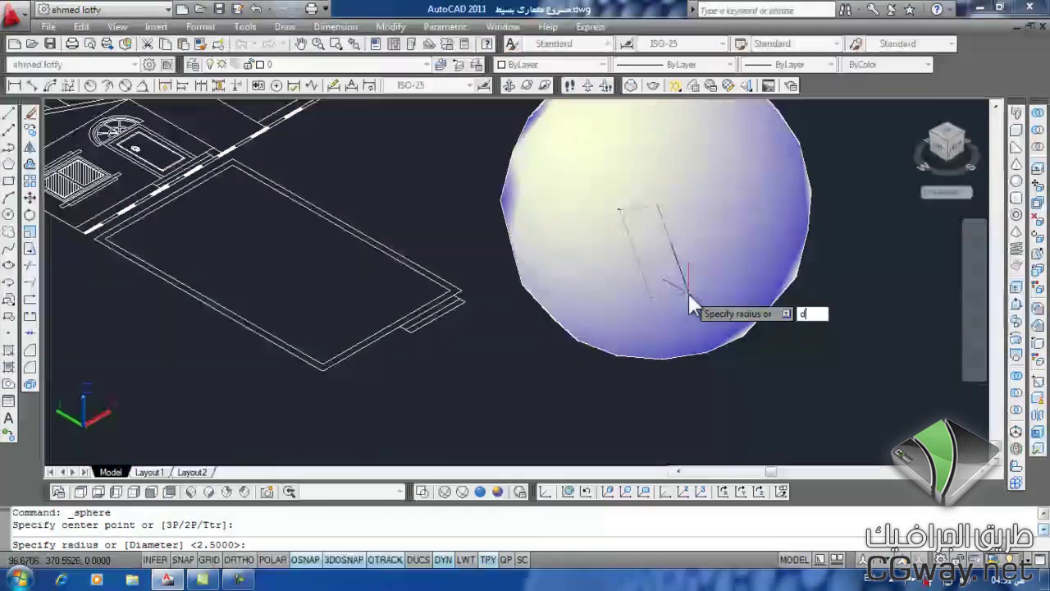
key("Return")
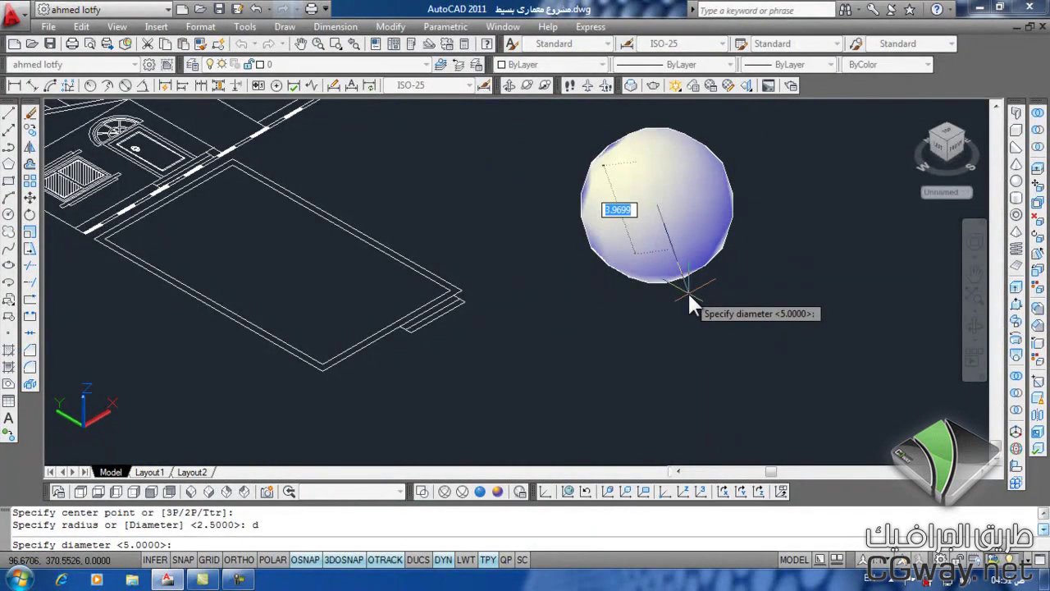
type("5")
key("Return")
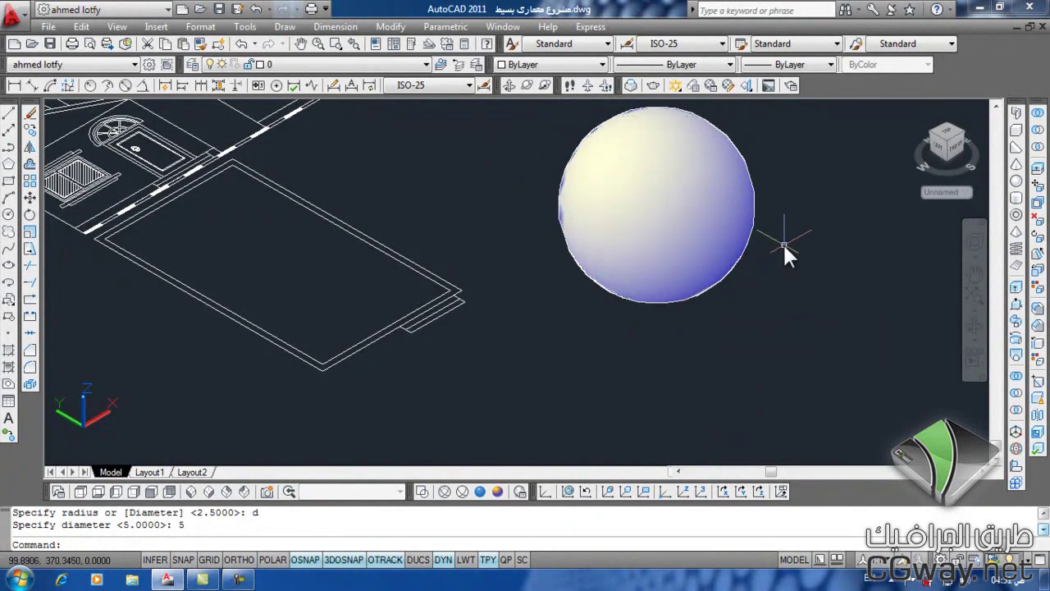
left_click(807, 173)
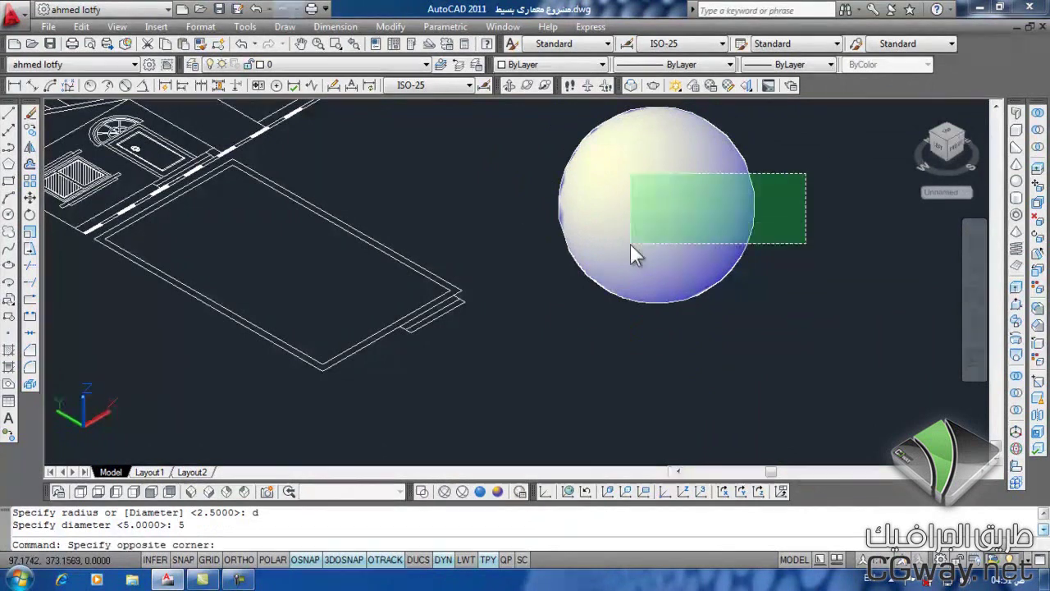
left_click(630, 247)
key("Return")
key("Escape")
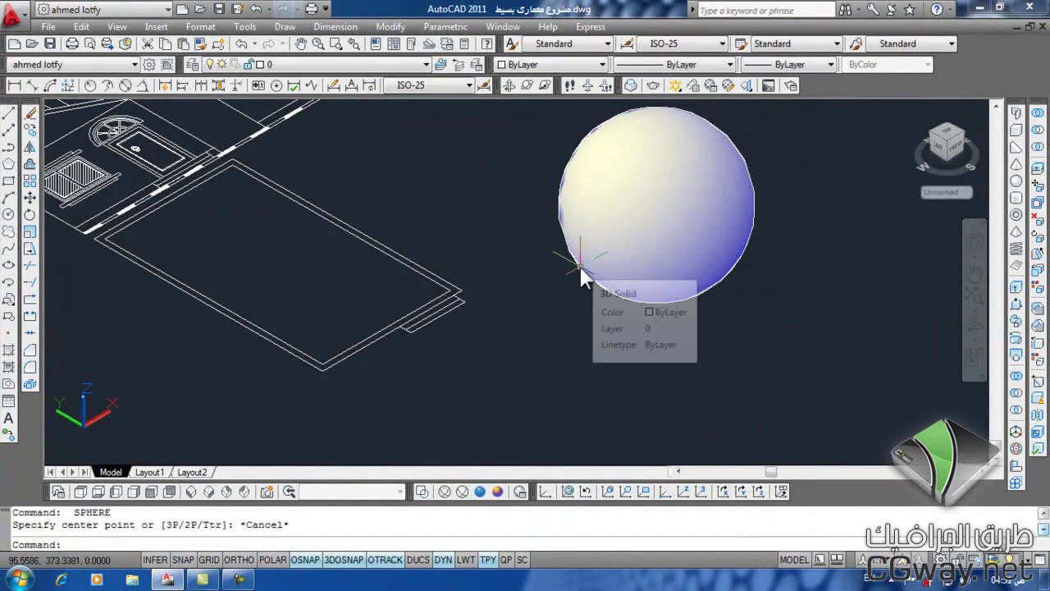
left_click(788, 157)
left_click(561, 344)
type("e")
- Erase the selected sphere, then start and cancel a first cylinder attempt
key("Return")
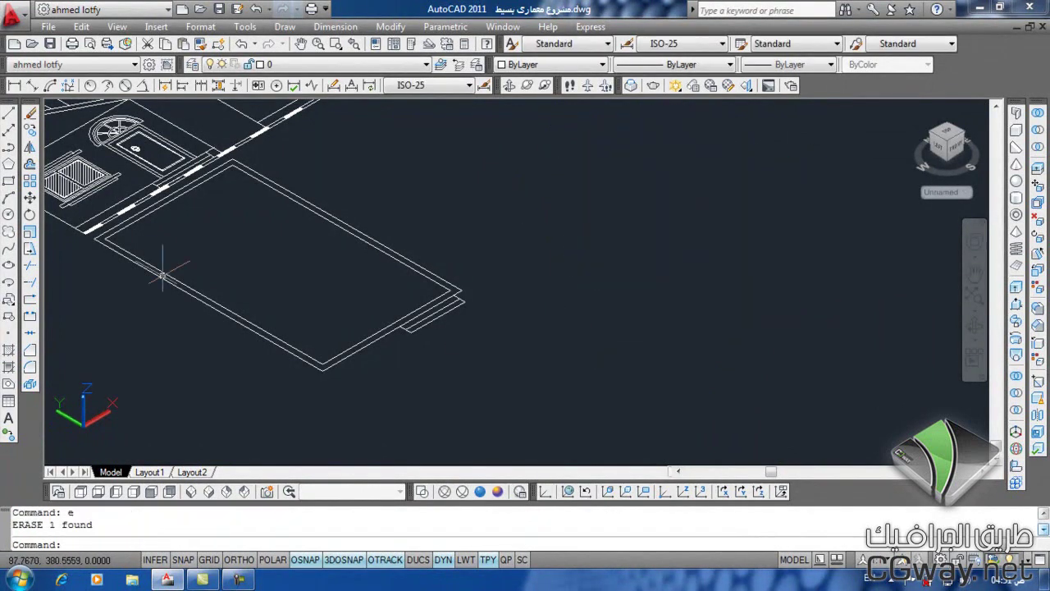
middle_click_drag(875, 257, 807, 347)
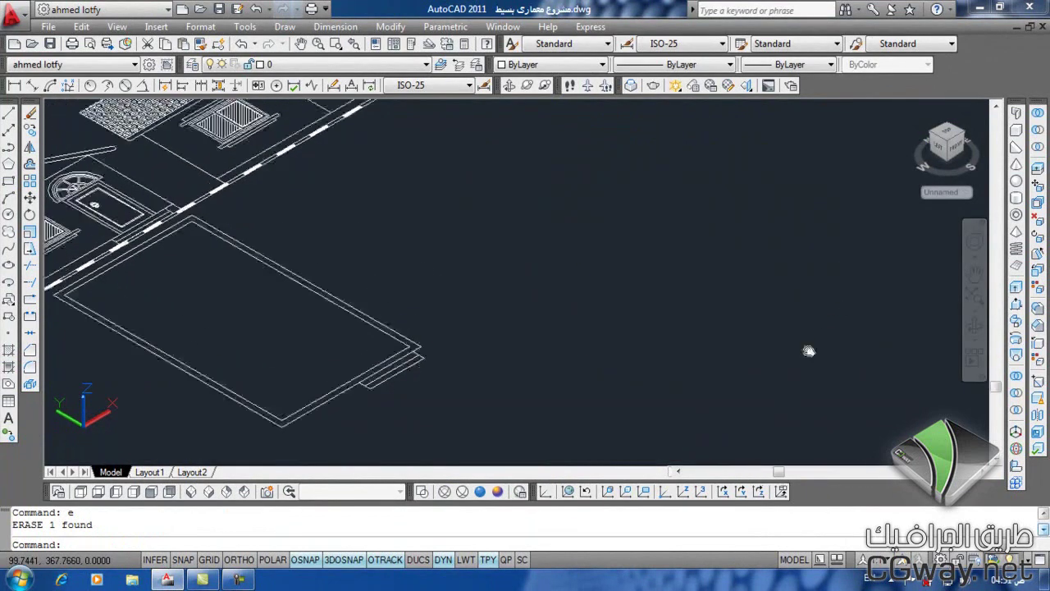
left_click(1015, 199)
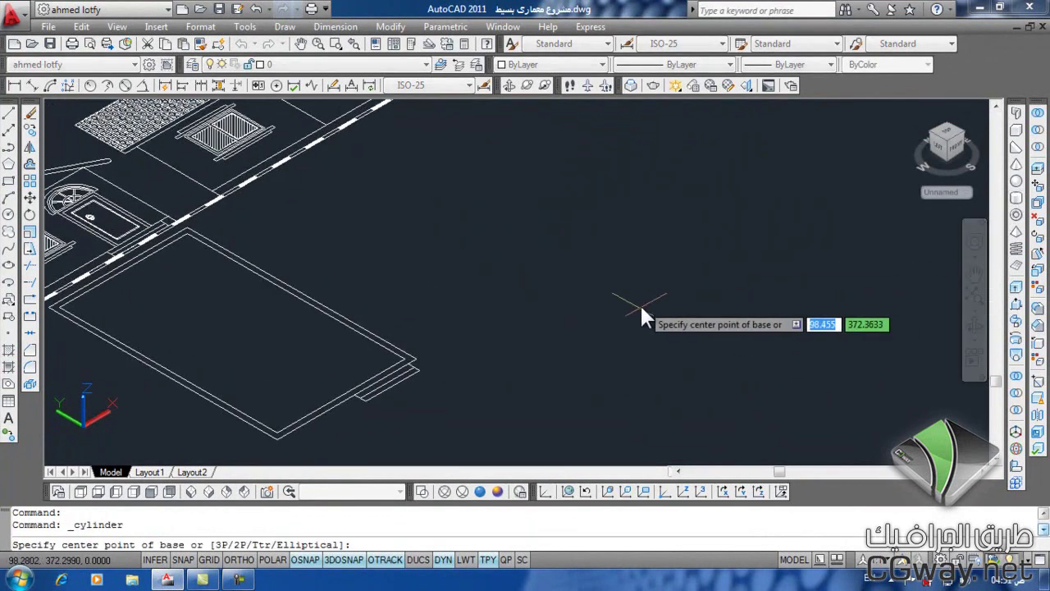
middle_click_drag(645, 305, 648, 370)
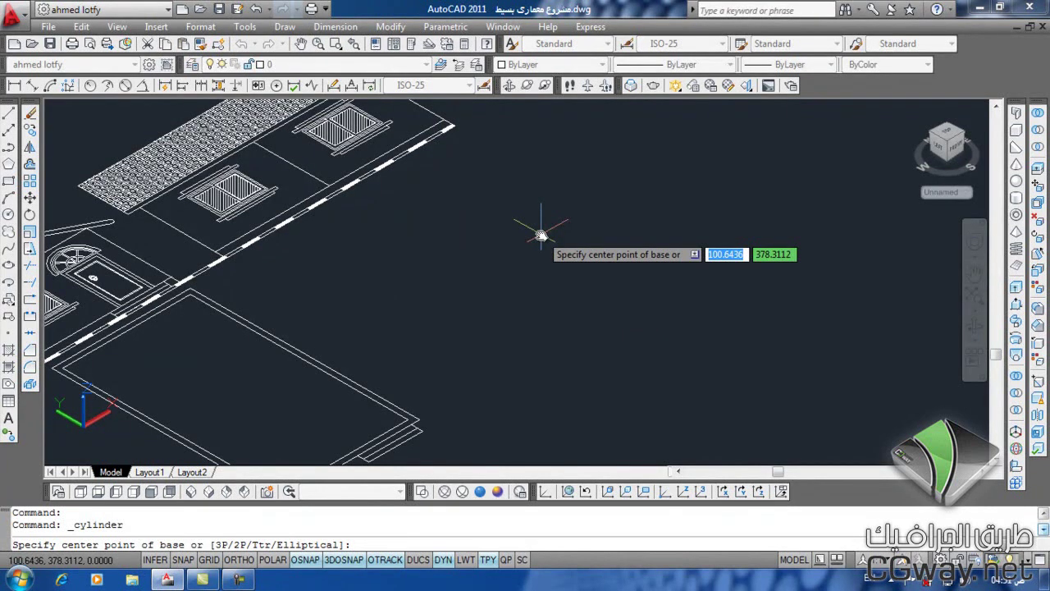
key("Down")
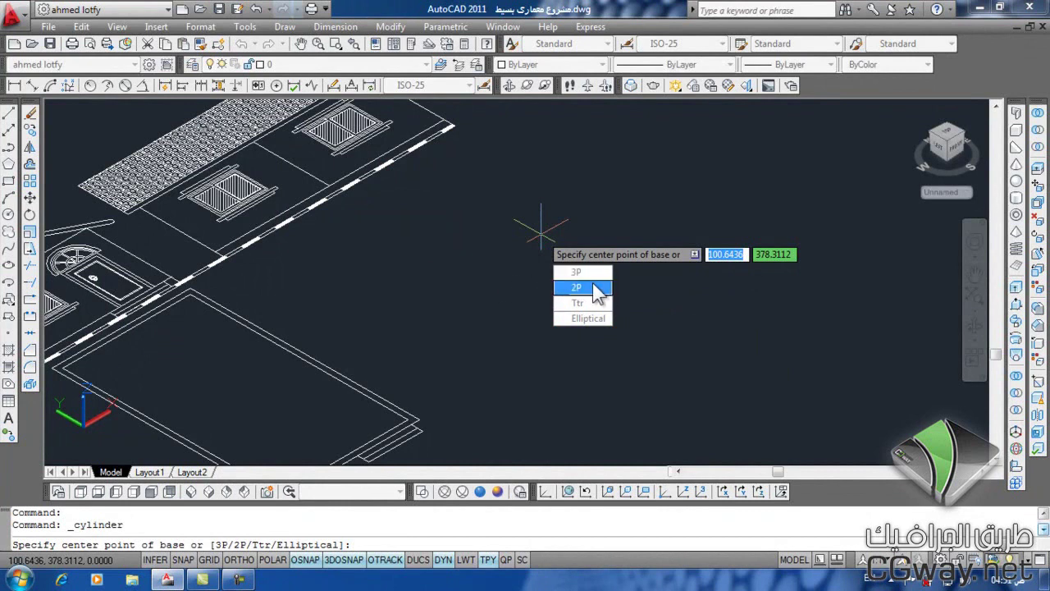
key("Escape")
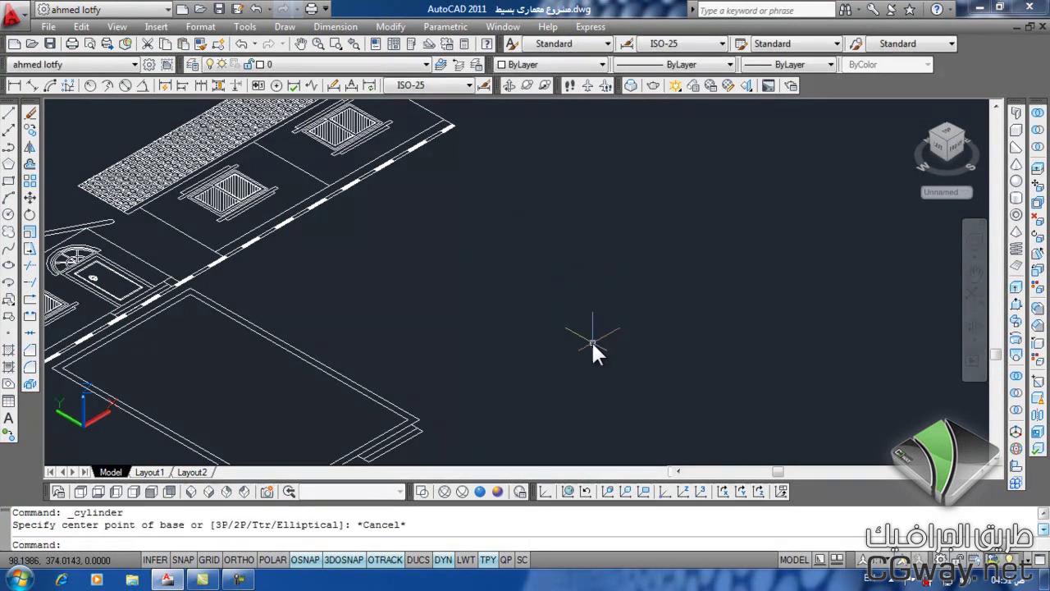
- Start a cylinder at an empty point with base radius 3 and show its height options
left_click(1017, 215)
left_click(516, 310)
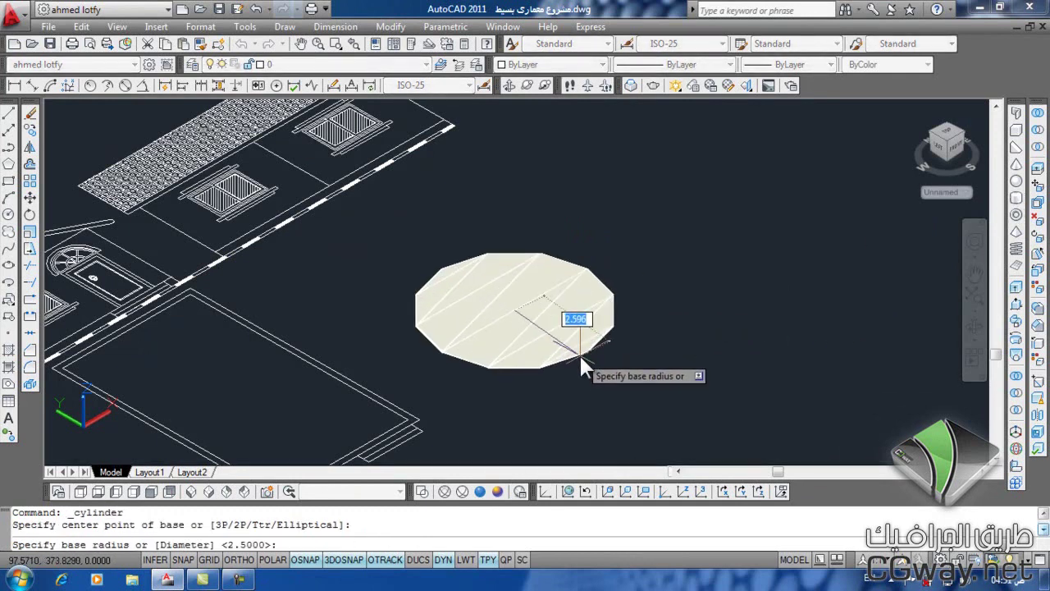
type("3")
key("Return")
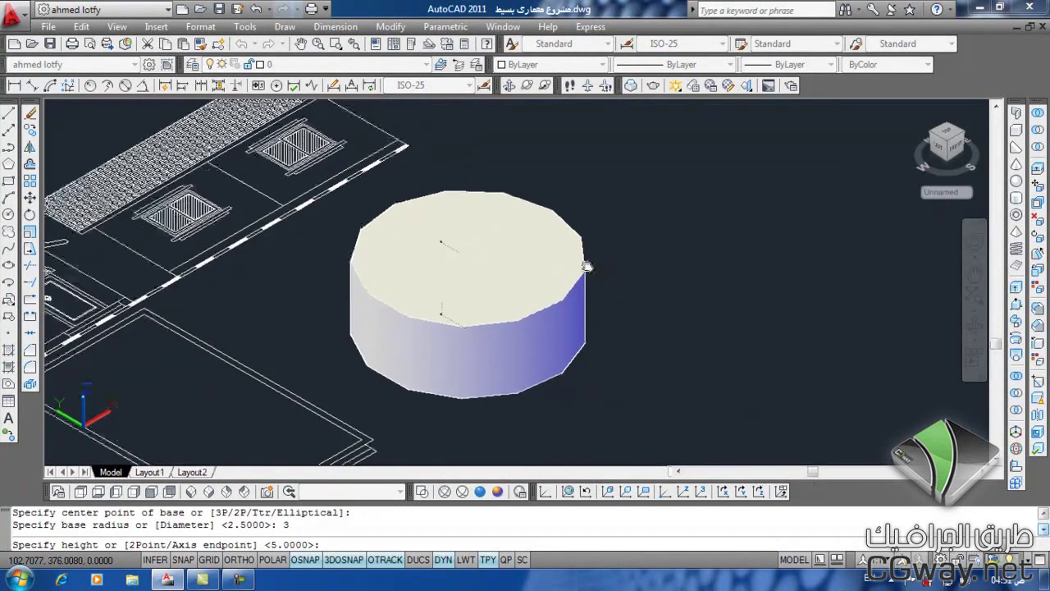
middle_click_drag(642, 264, 681, 186)
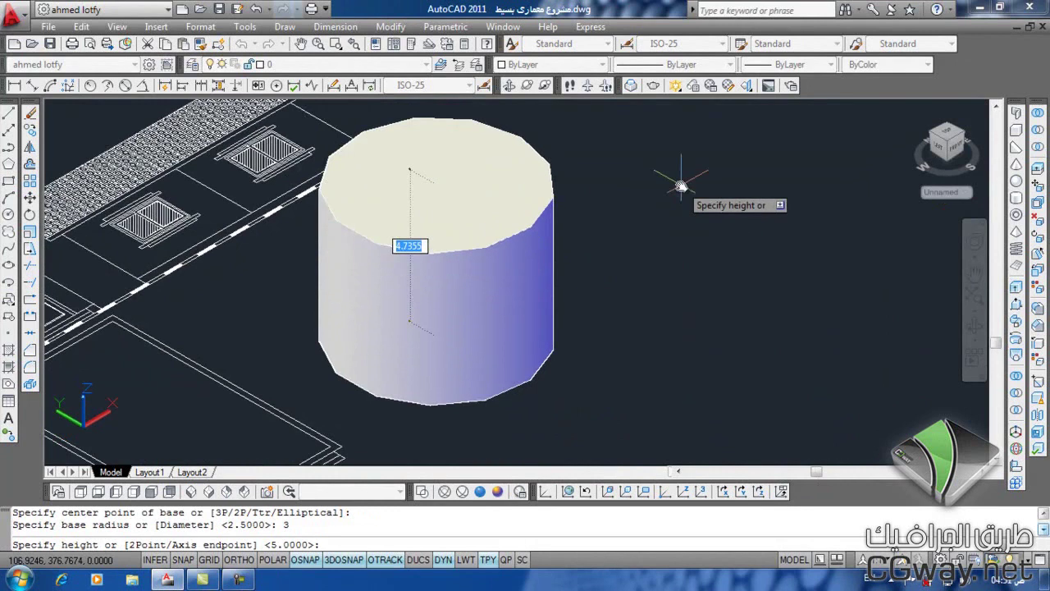
key("Down")
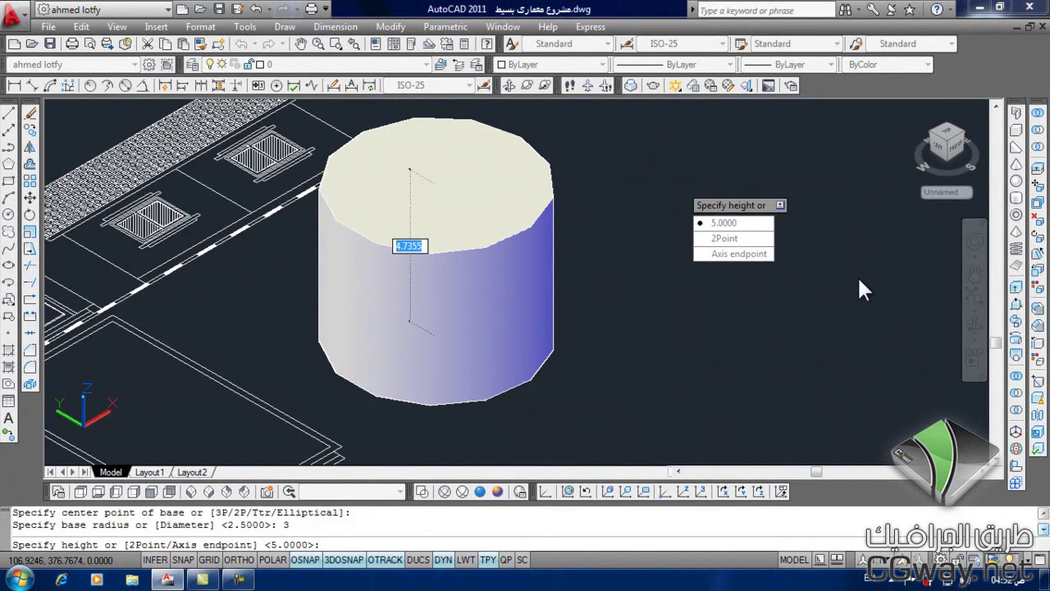
- Finish the cylinder with a 10-unit axis endpoint
left_click(746, 254)
scroll(680, 264, "down", 4)
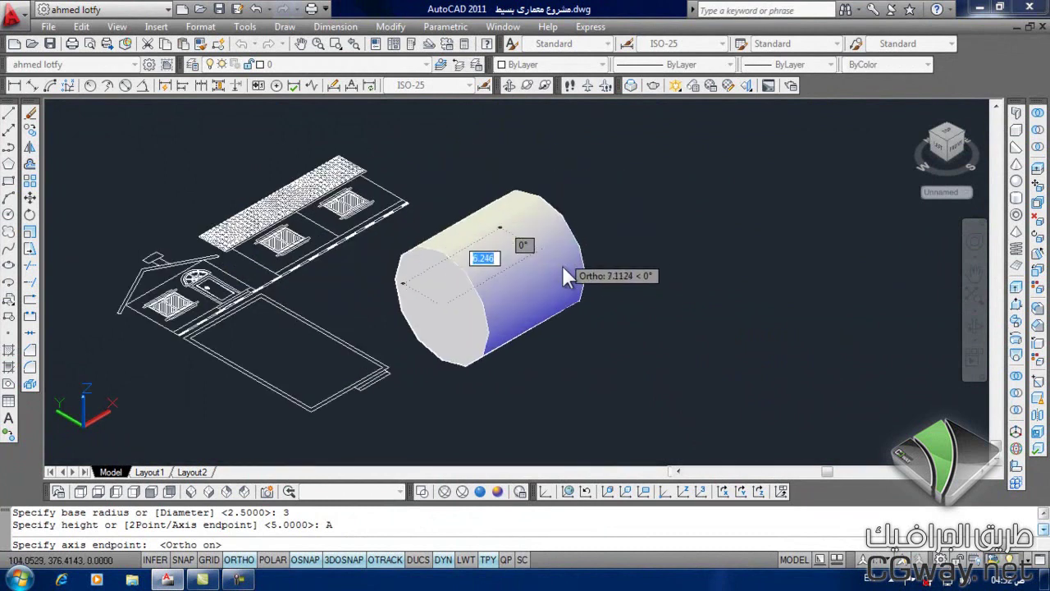
scroll(558, 279, "up", 5)
scroll(312, 171, "down", 3)
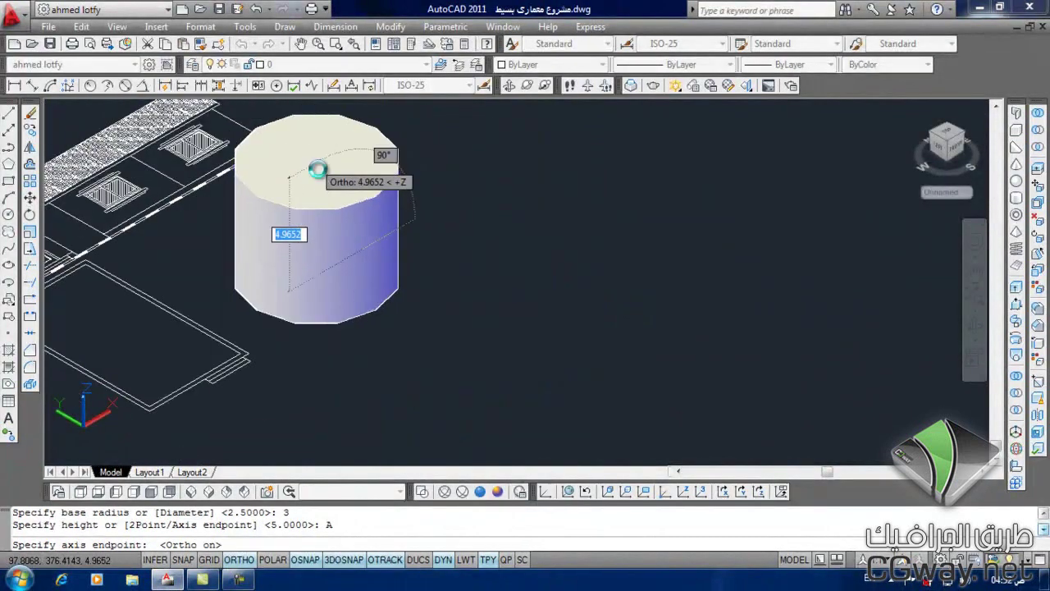
scroll(329, 170, "down", 1)
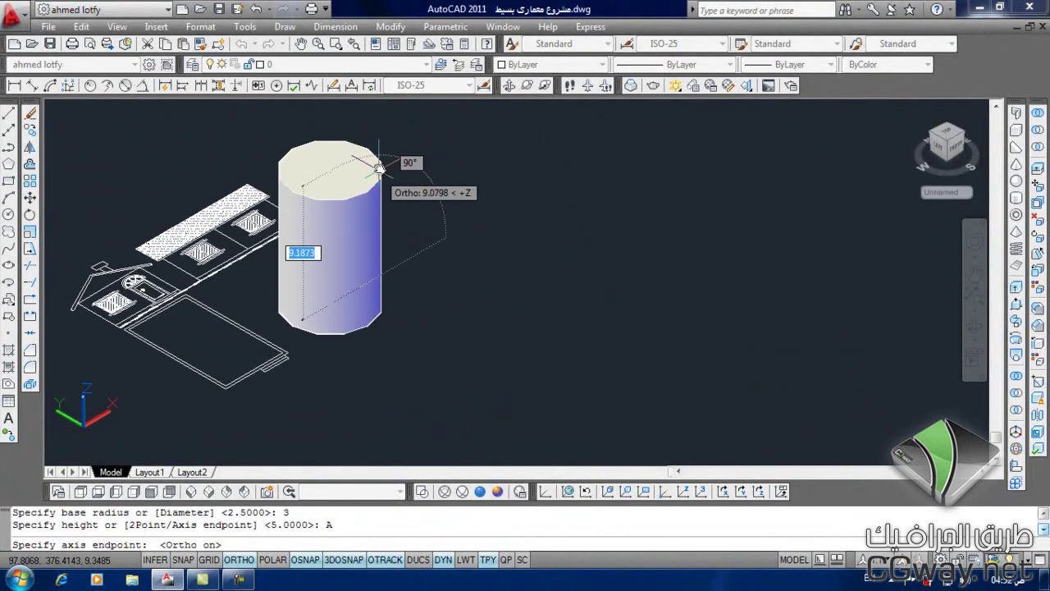
type("10")
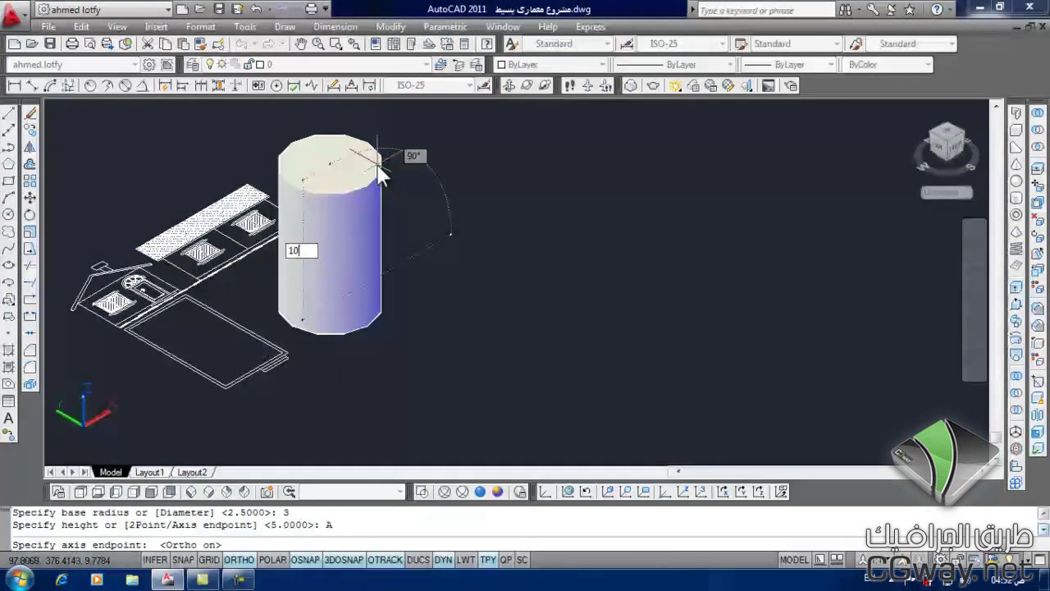
key("Return")
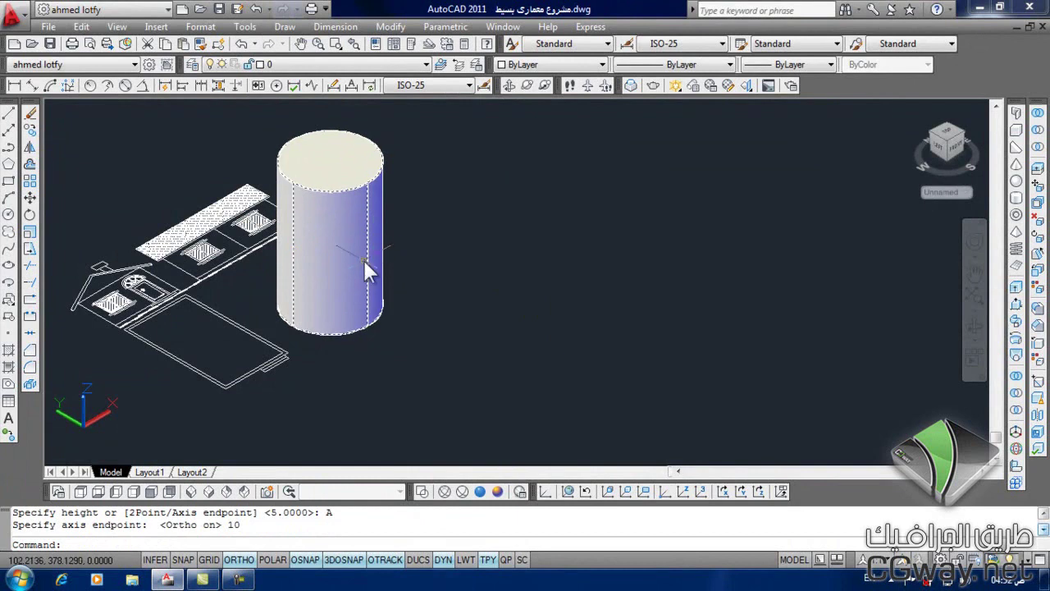
- Select the new cylinder and erase it
scroll(366, 266, "up", 3)
scroll(480, 274, "down", 4)
left_click(437, 301)
type("e")
key("Return")
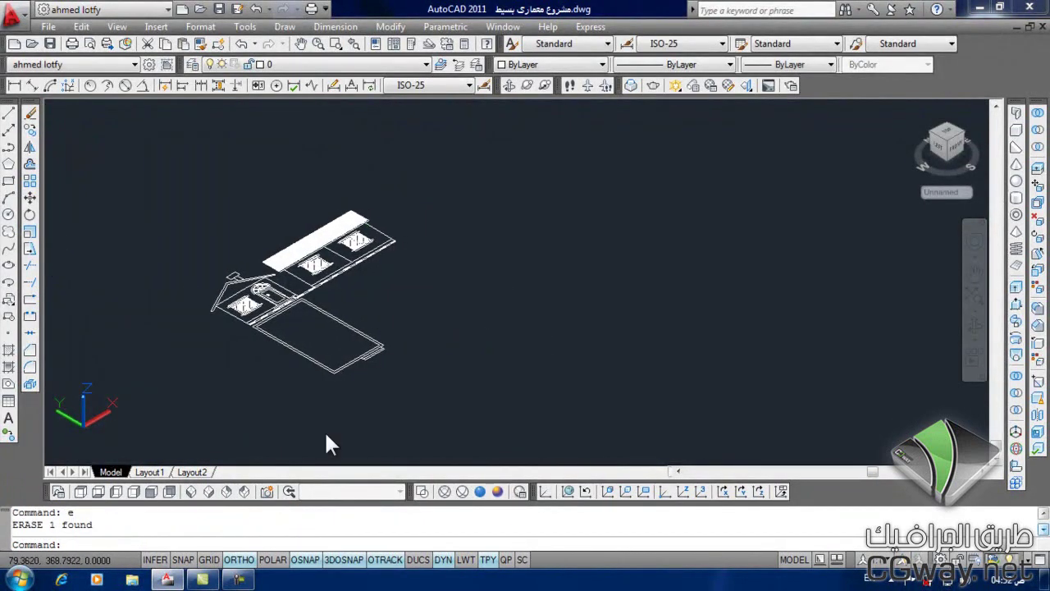
- In Top view, draw an ellipse from two axis endpoints and an other-axis distance
left_click(86, 490)
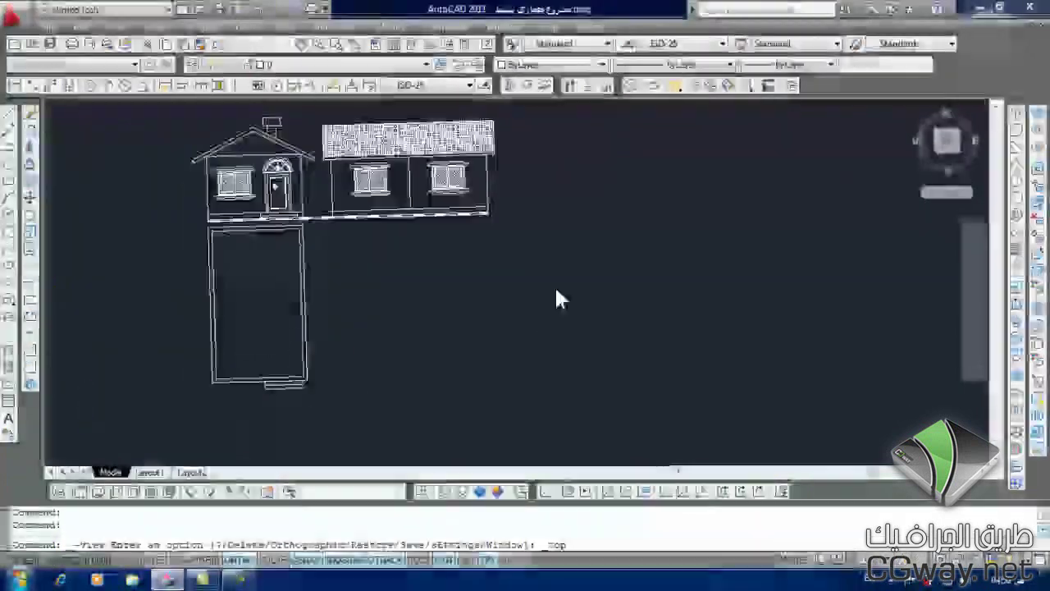
scroll(382, 265, "up", 4)
middle_click_drag(455, 300, 483, 319)
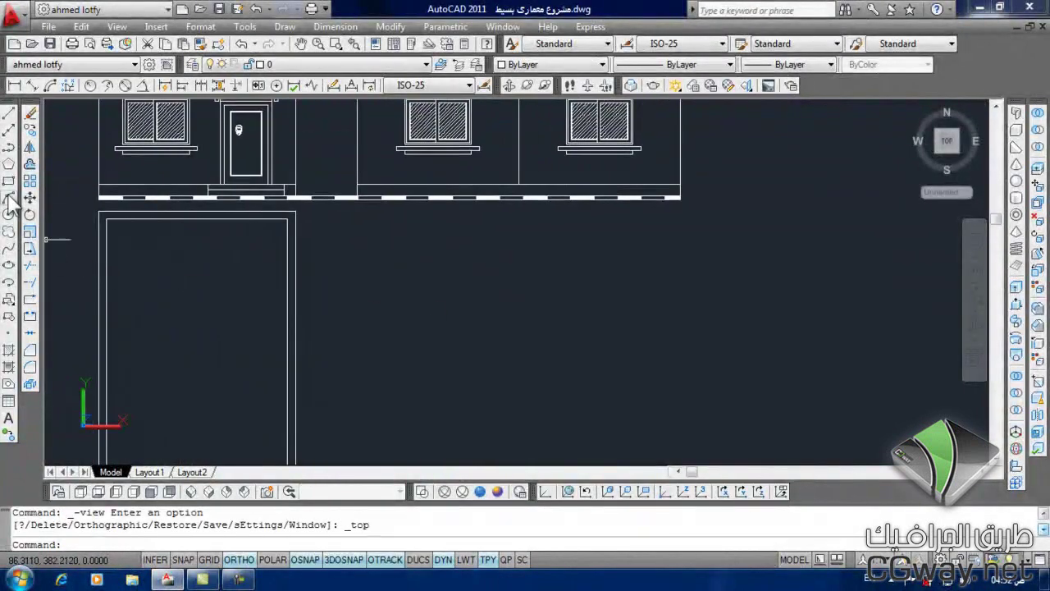
left_click(10, 266)
middle_click_drag(620, 366, 520, 345)
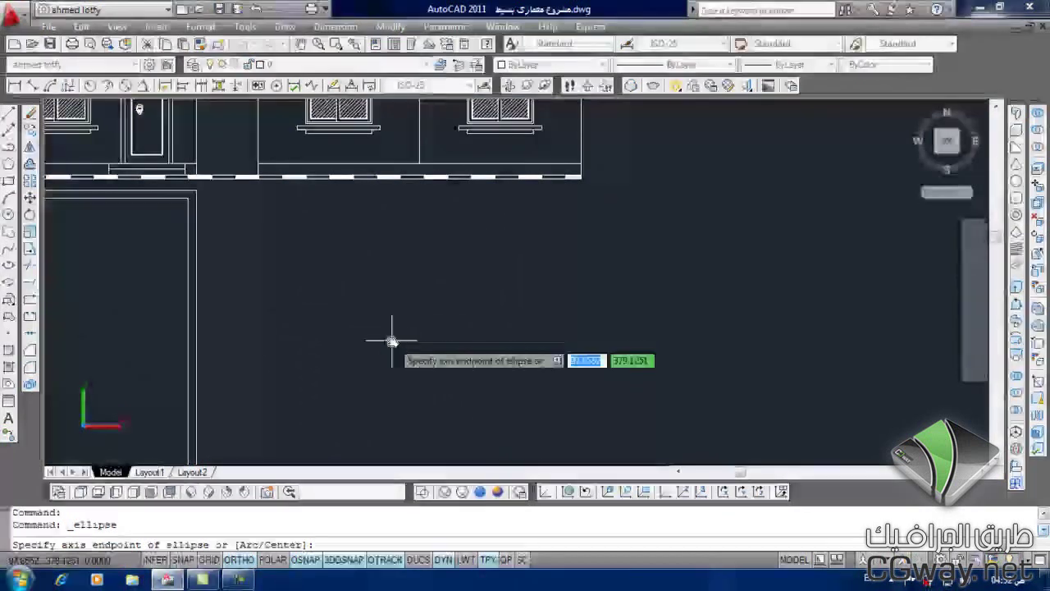
left_click(391, 301)
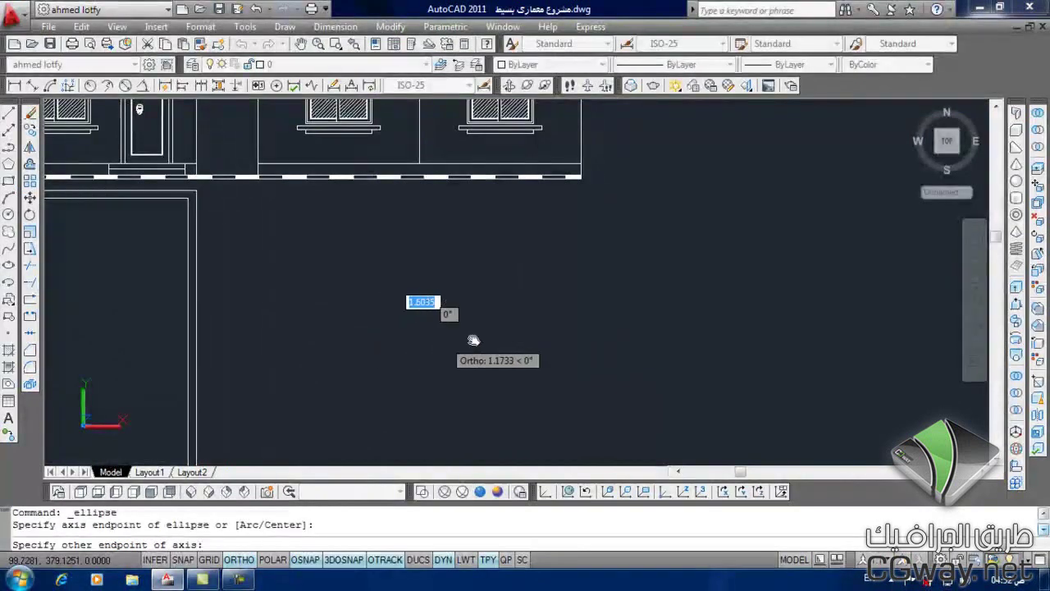
left_click(708, 317)
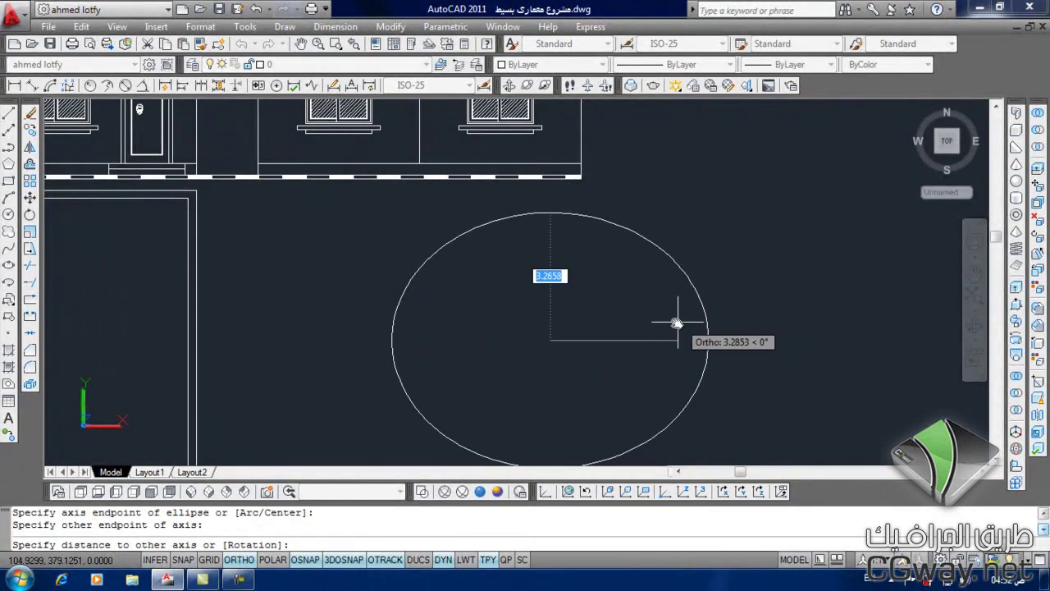
key("F8")
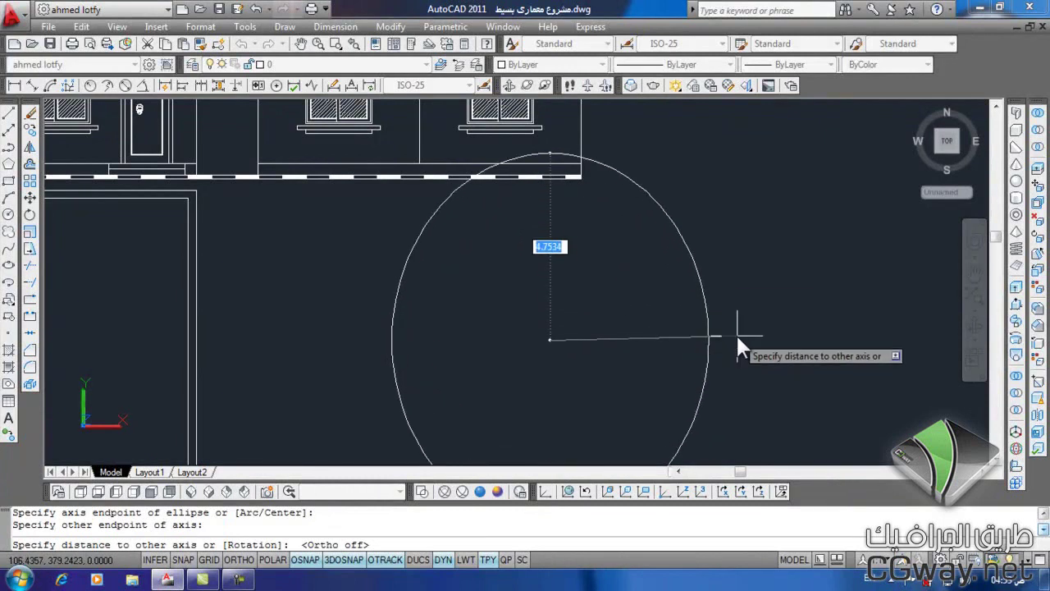
left_click(555, 262)
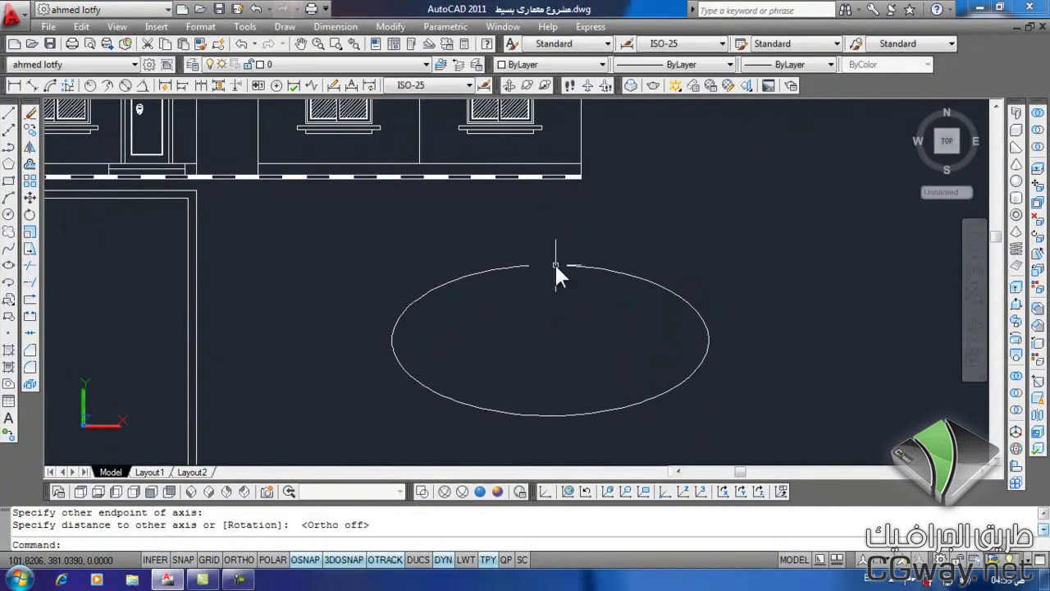
- Select the ellipse and erase it
scroll(681, 336, "down", 2)
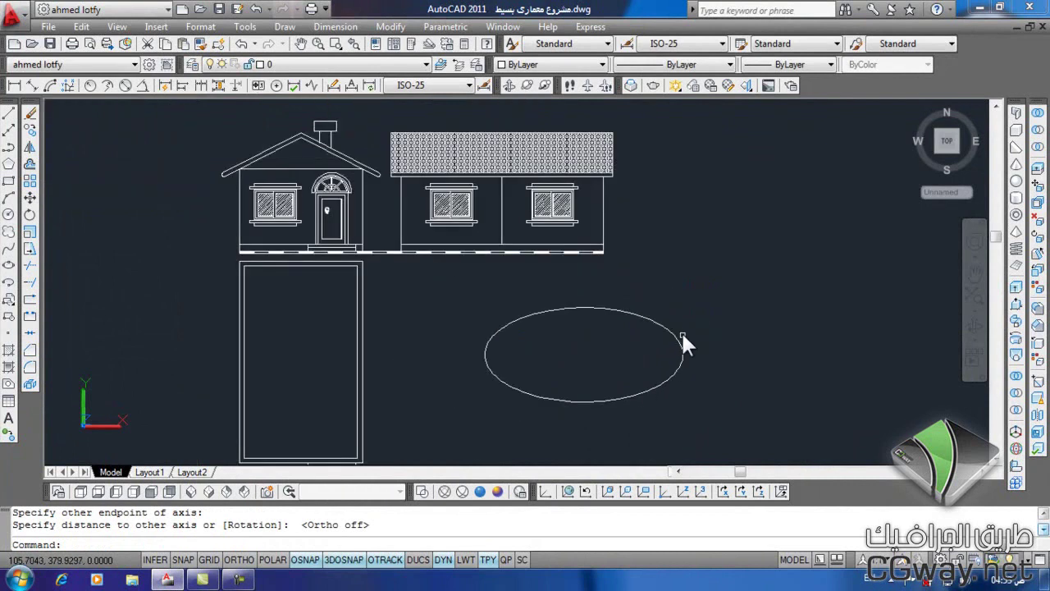
left_click(483, 399)
type("e")
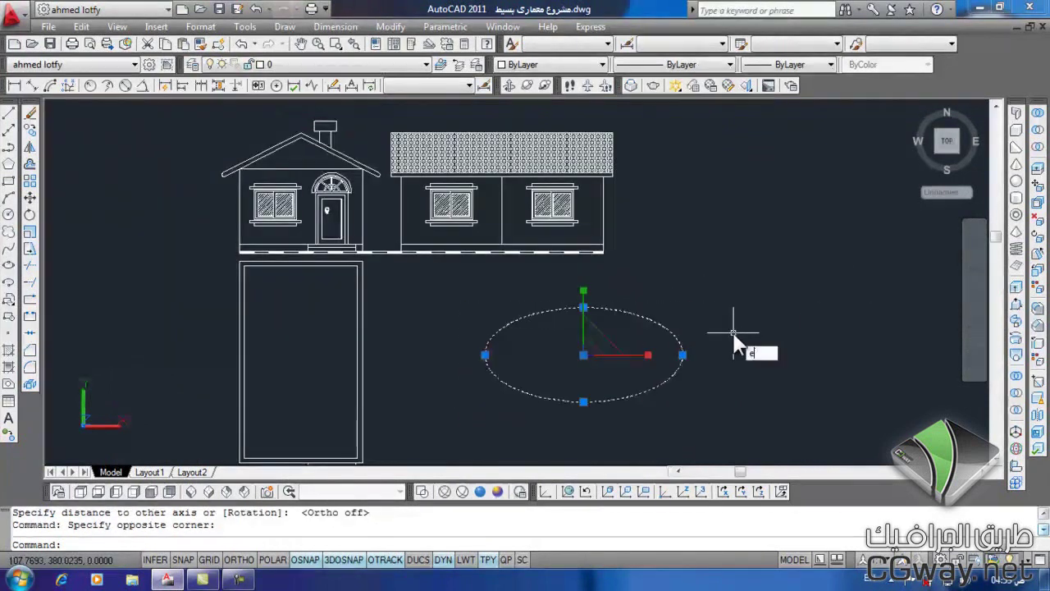
key("Return")
- In SW Isometric, build an elliptical-base cylinder from two picked axes and a picked height
left_click(191, 491)
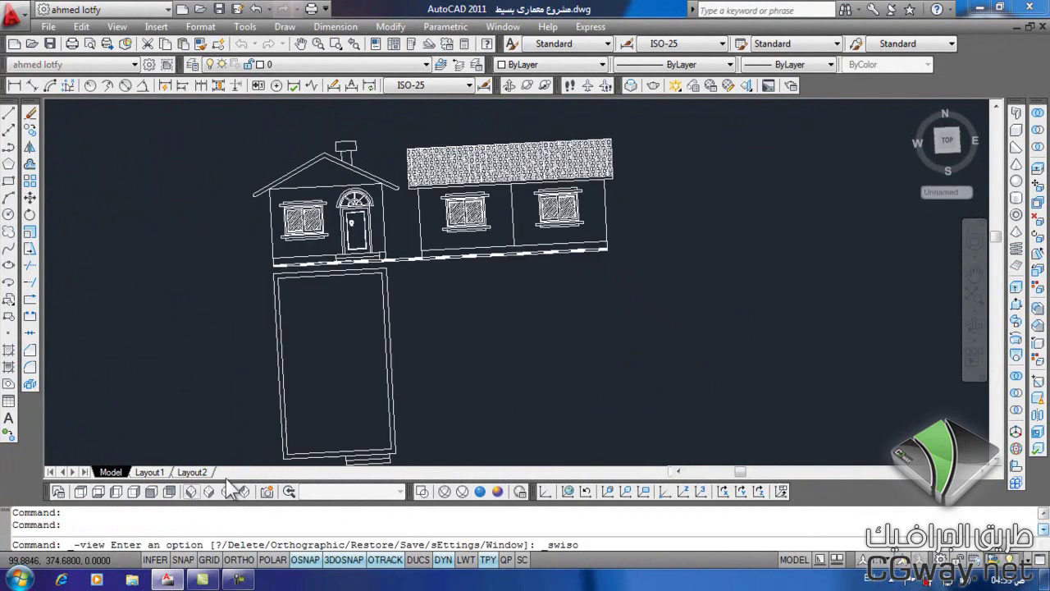
scroll(556, 348, "up", 5)
middle_click_drag(482, 365, 521, 402)
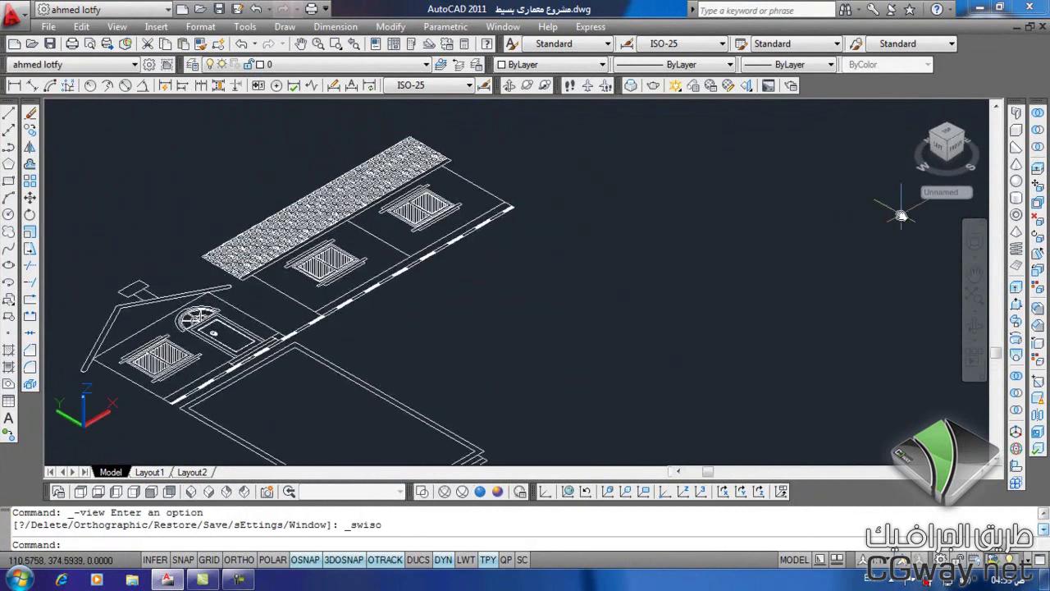
left_click(1037, 179)
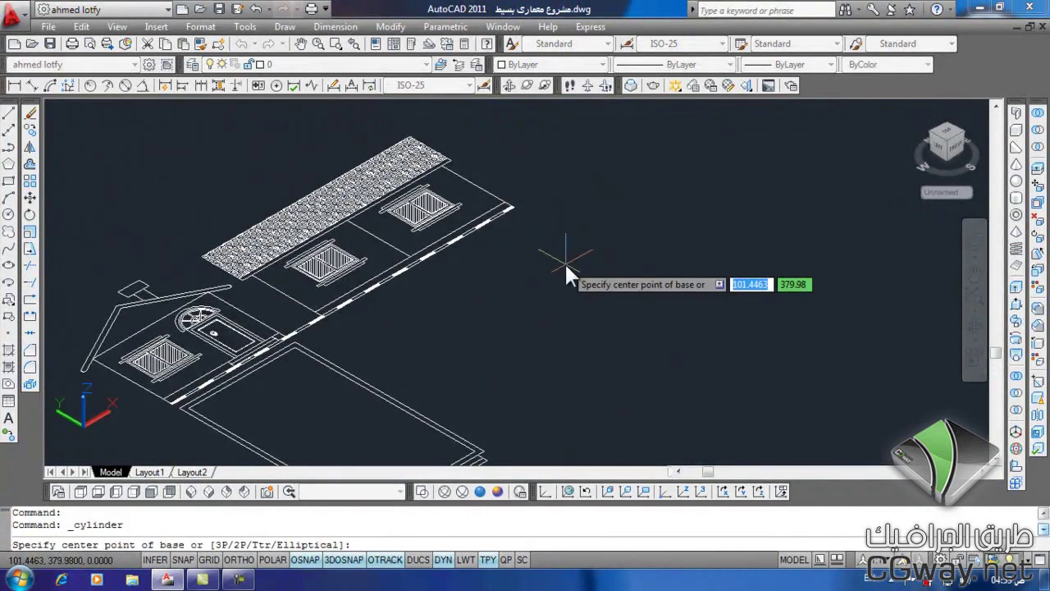
key("Down")
key("Down")
key("Down")
key("Down")
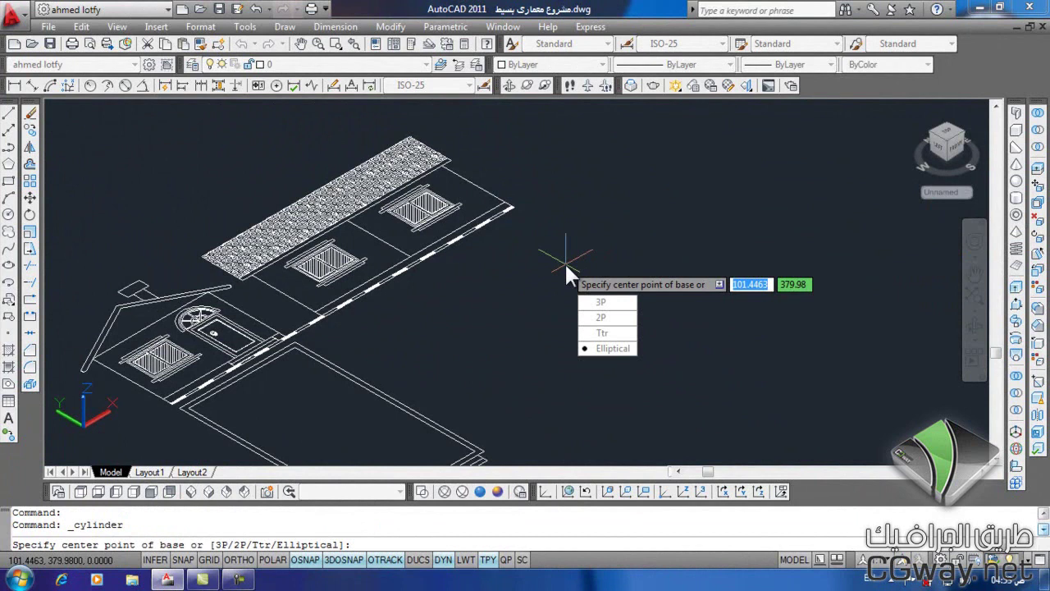
key("Return")
left_click(611, 268)
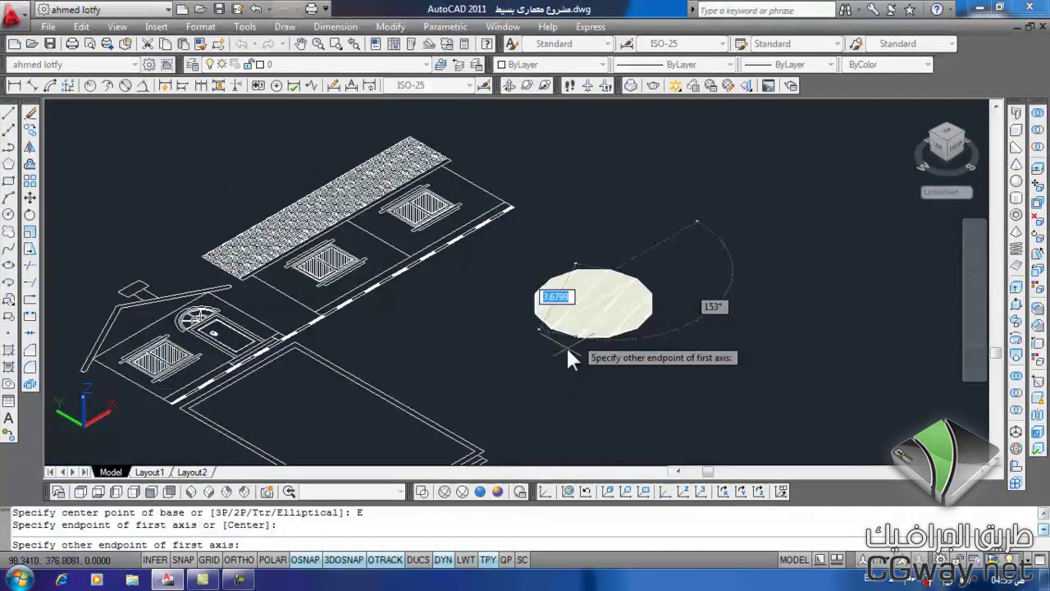
left_click(513, 384)
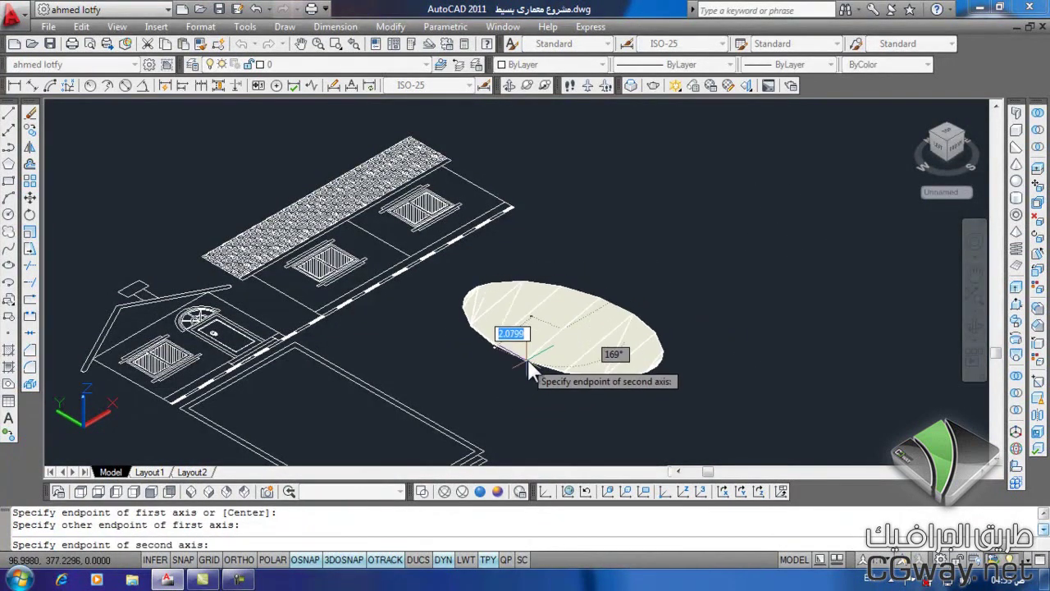
left_click(599, 345)
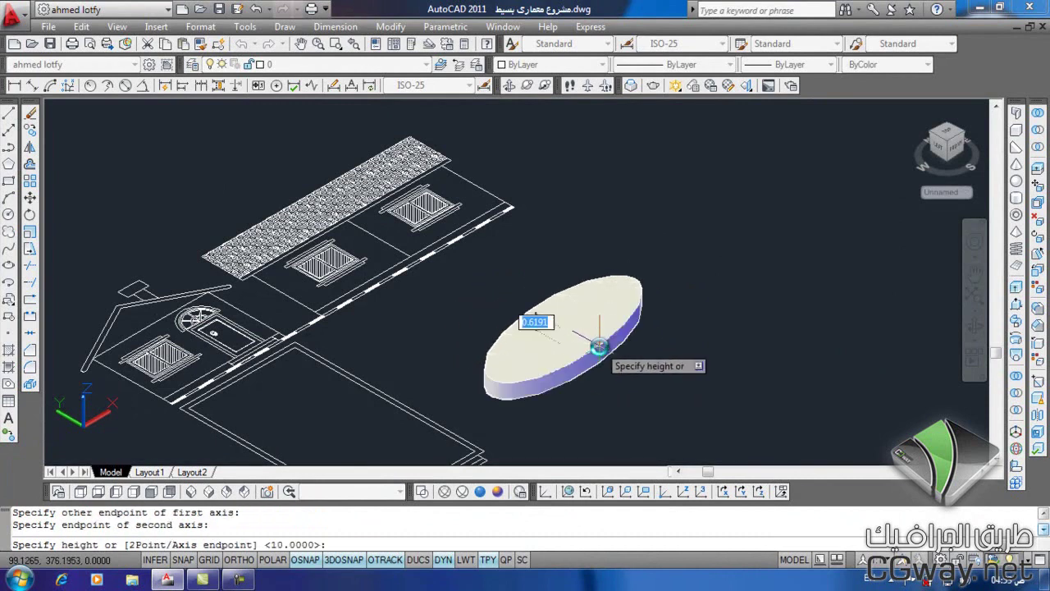
left_click(648, 144)
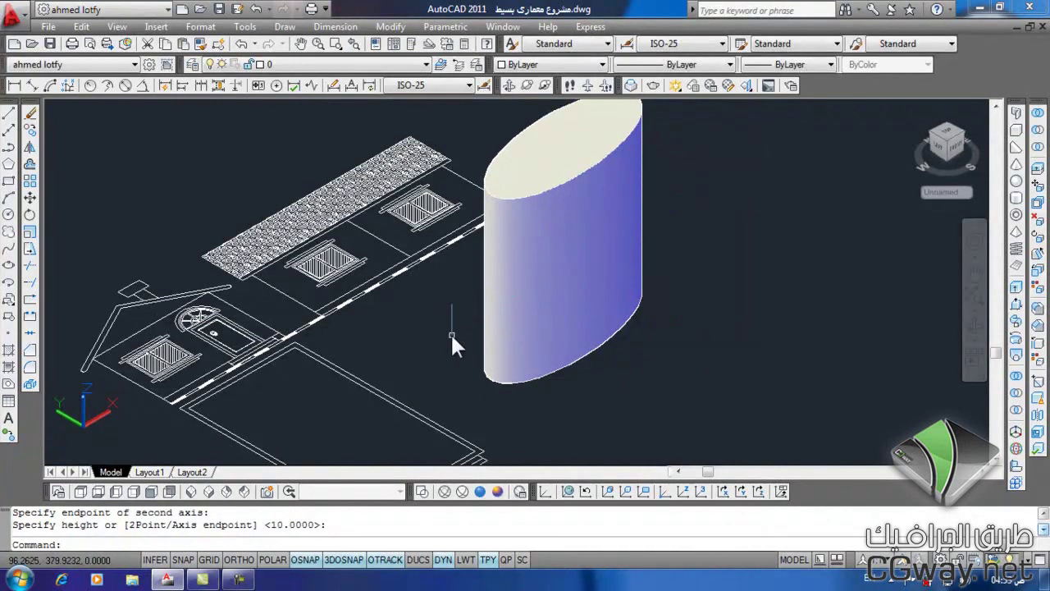
- Orbit to inspect the elliptical cylinder, then select and erase it
middle_click_drag(452, 345, 586, 329, "shift")
scroll(405, 307, "down", 5)
middle_click_drag(459, 345, 472, 351, "shift")
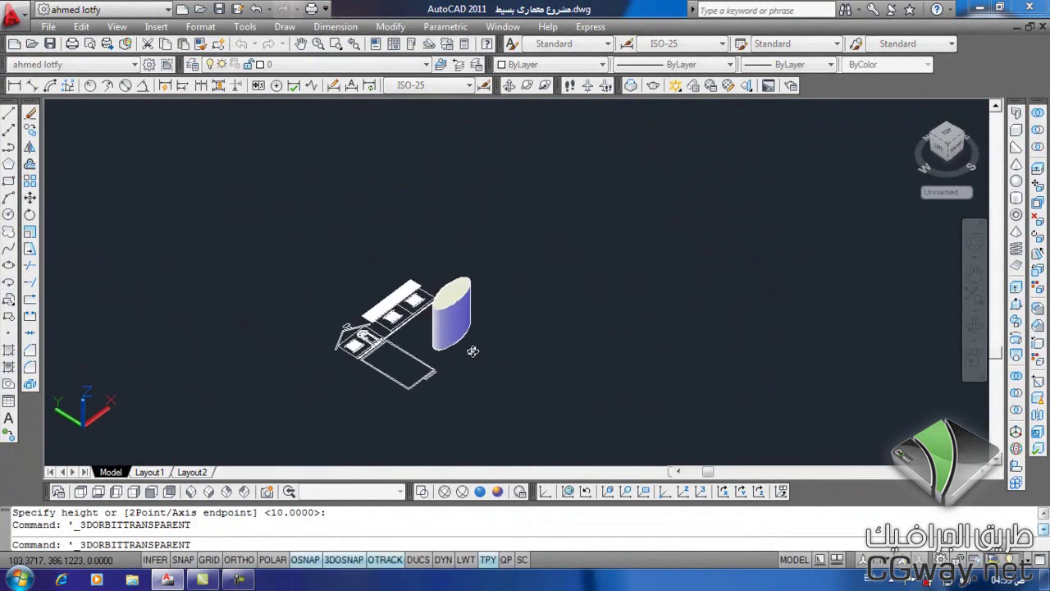
scroll(472, 351, "up", 3)
left_click(503, 205)
left_click(467, 260)
type("e")
key("Return")
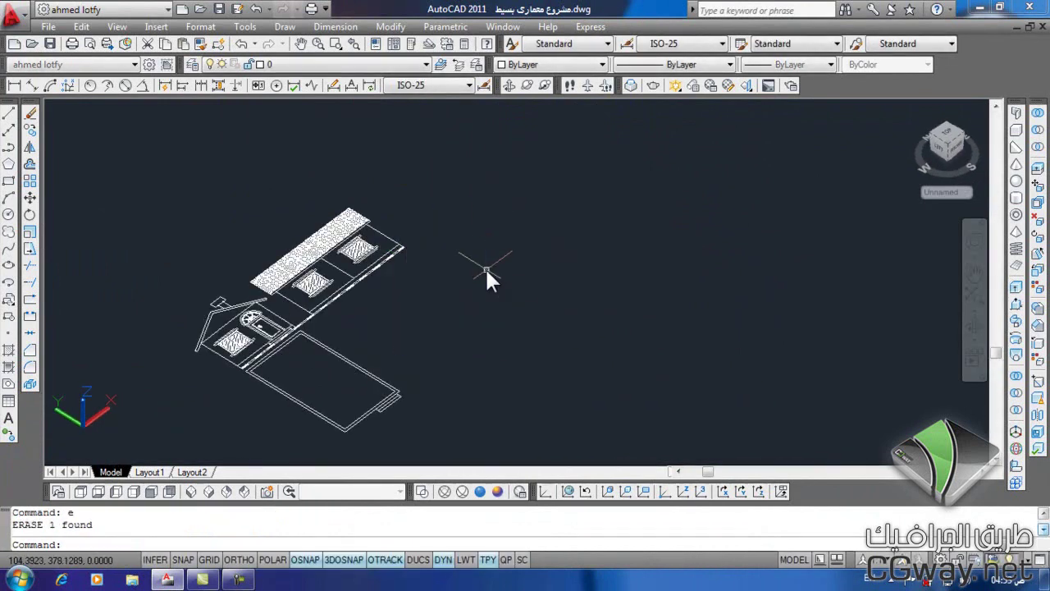
scroll(574, 307, "up", 2)
scroll(567, 284, "up", 2)
scroll(567, 284, "down", 4)
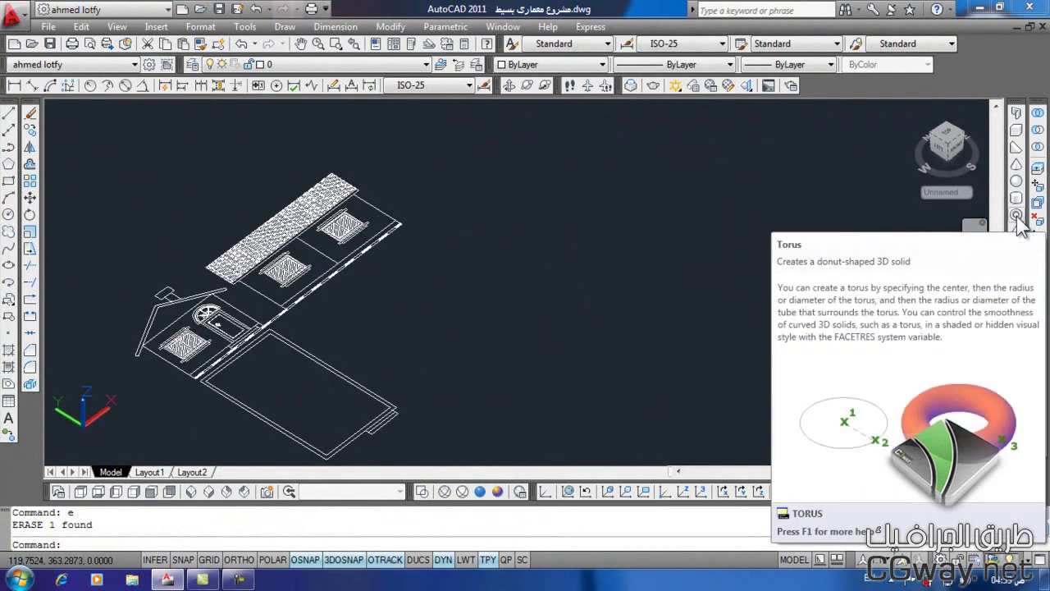
- Place a torus beside the house, picking its centre, ring radius and tube radius by eye
left_click(1018, 221)
scroll(557, 358, "up", 2)
scroll(480, 311, "up", 1)
scroll(495, 300, "down", 2)
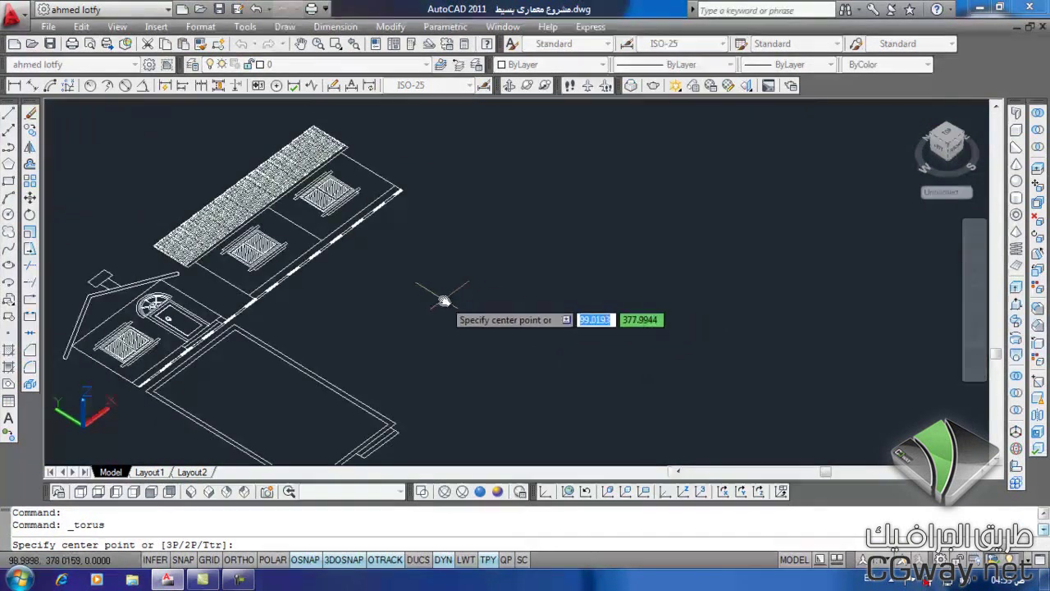
middle_click_drag(443, 300, 503, 319)
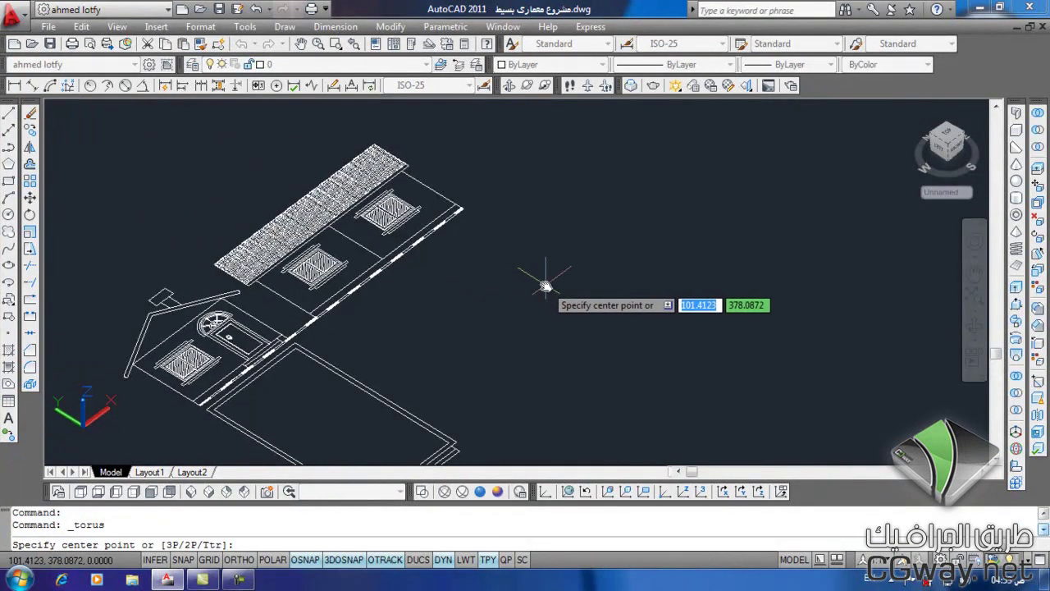
left_click(553, 292)
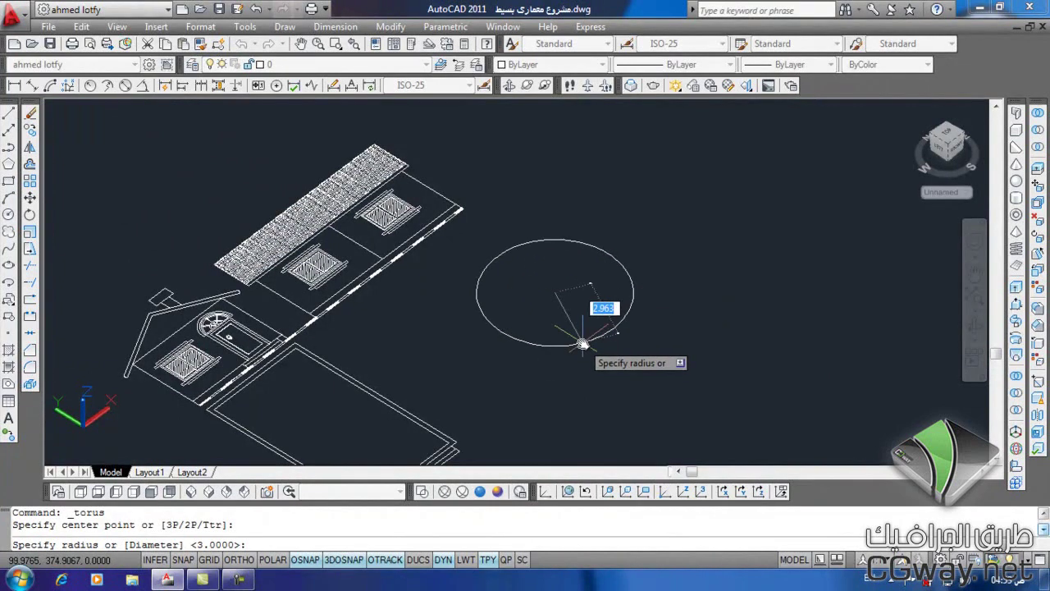
key("Down")
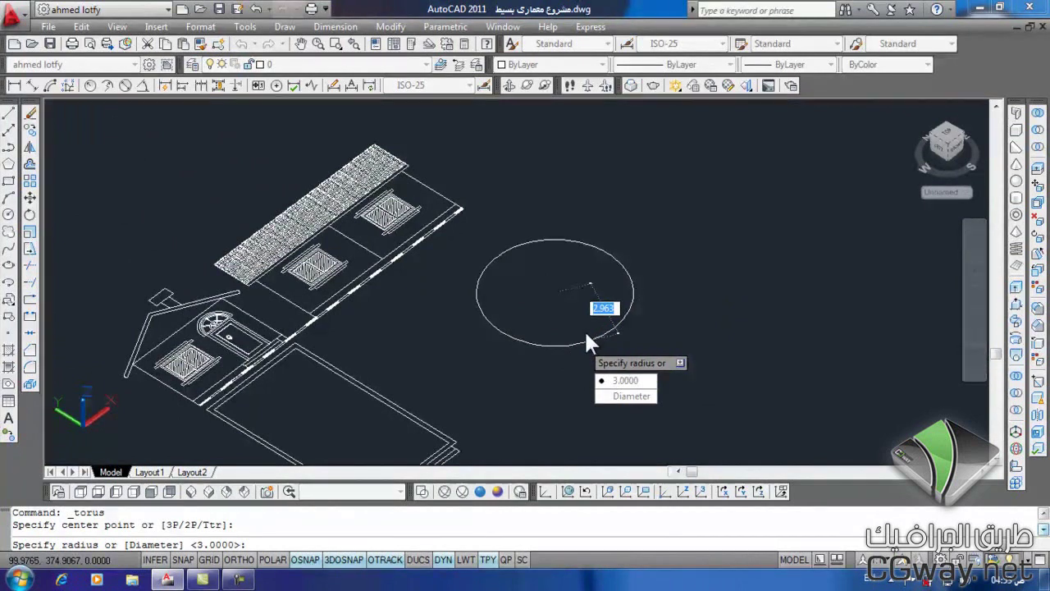
key("Escape")
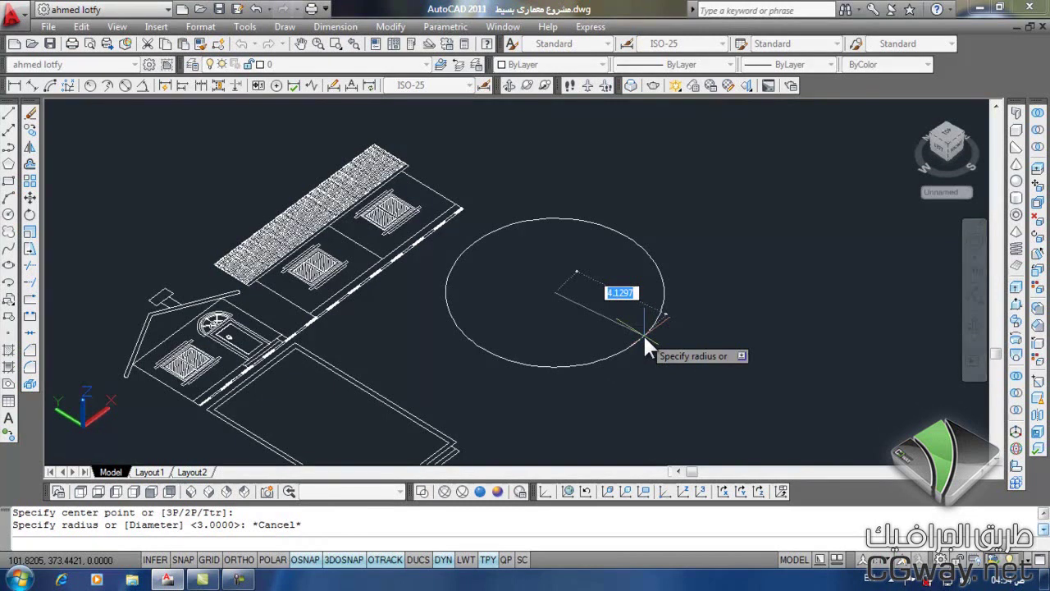
left_click(644, 336)
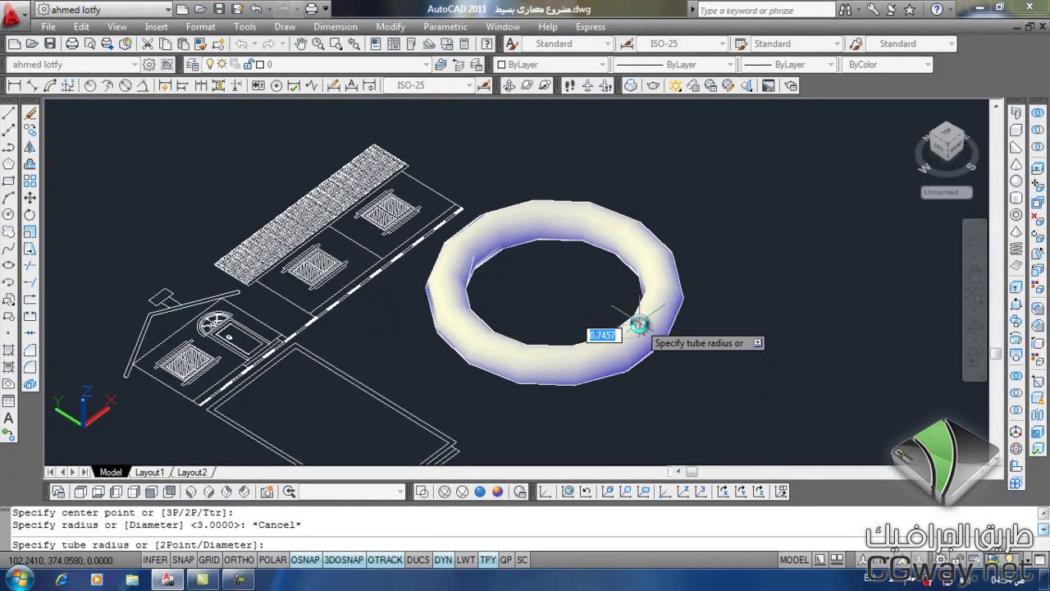
left_click(638, 325)
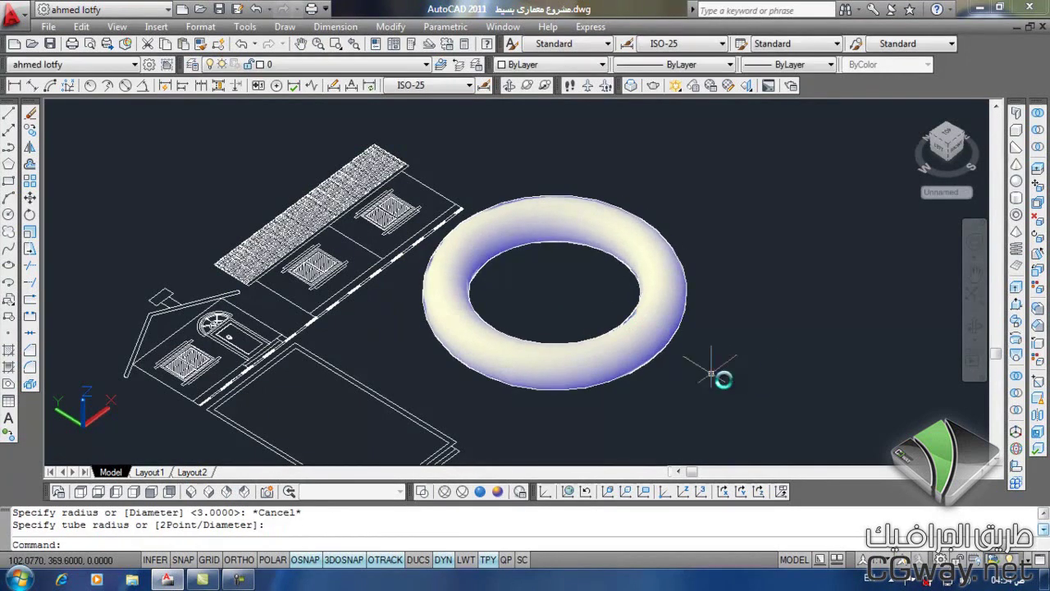
scroll(722, 374, "down", 2)
scroll(698, 429, "down", 1)
middle_click_drag(581, 354, 522, 367)
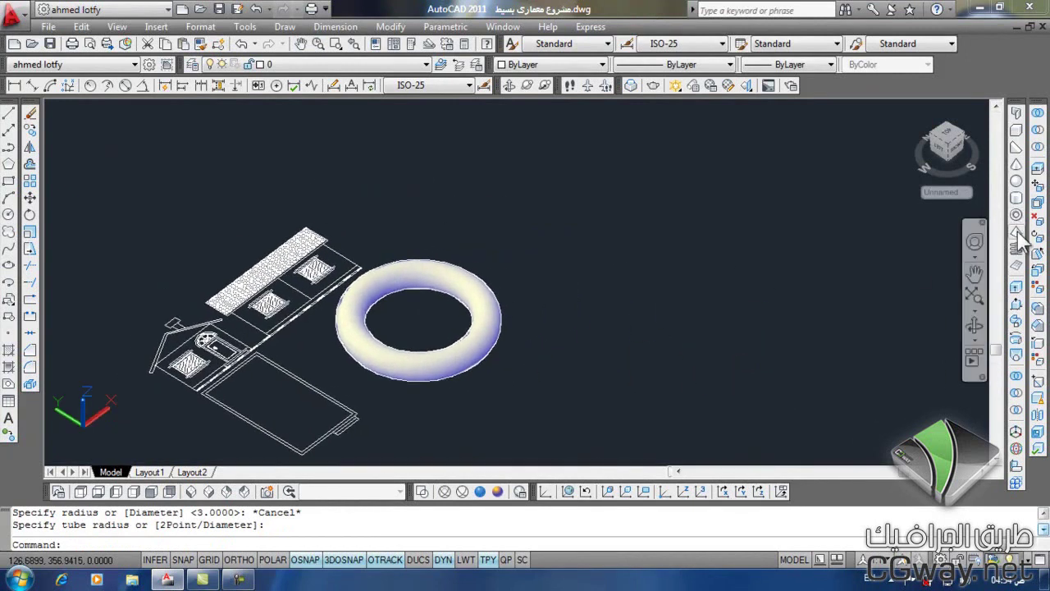
left_click(1017, 233)
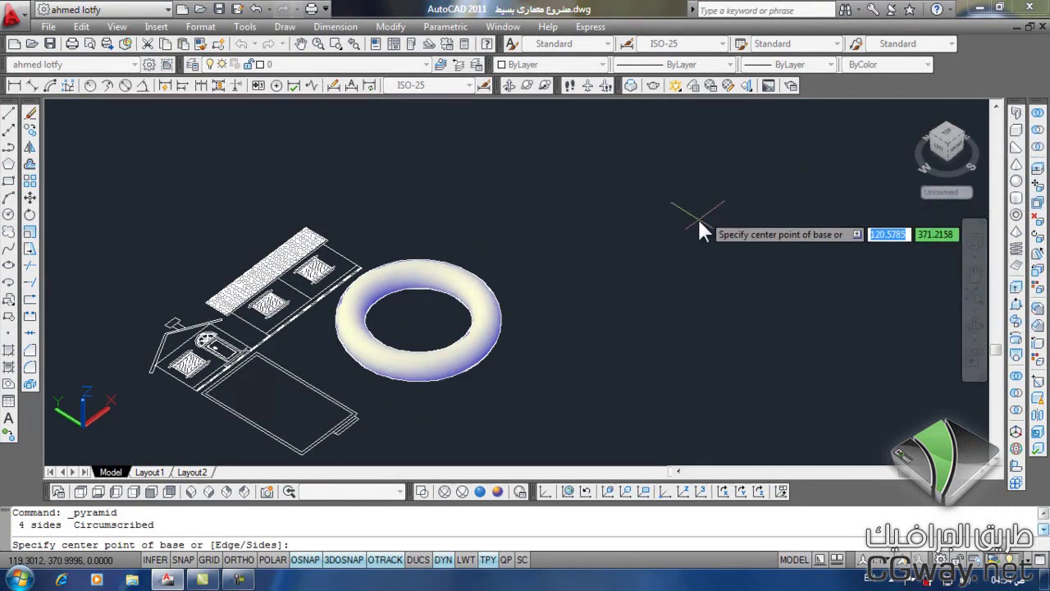
middle_click_drag(641, 316, 472, 300)
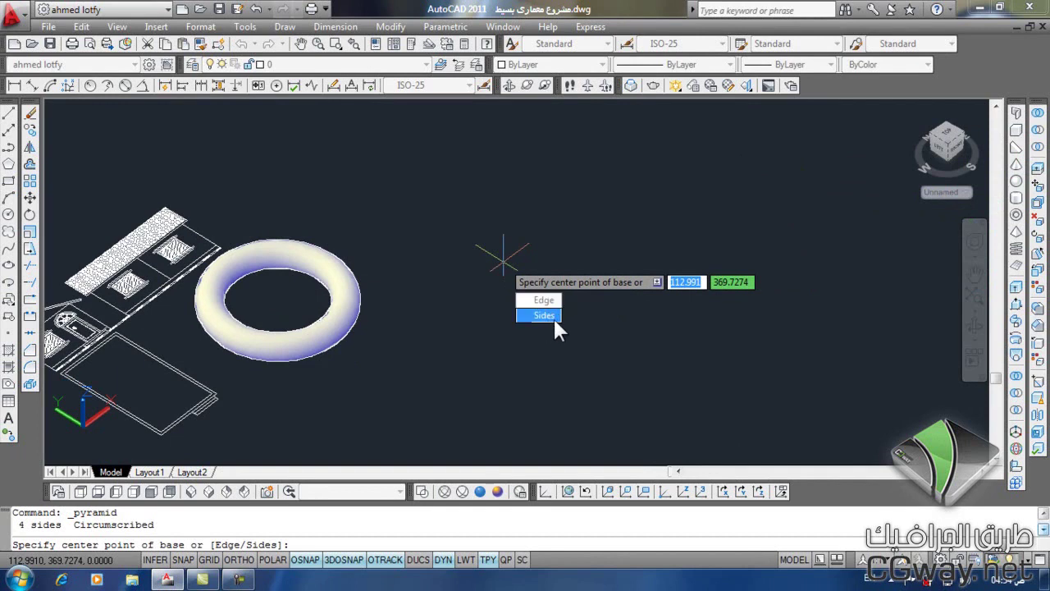
left_click(548, 301)
left_click(559, 284)
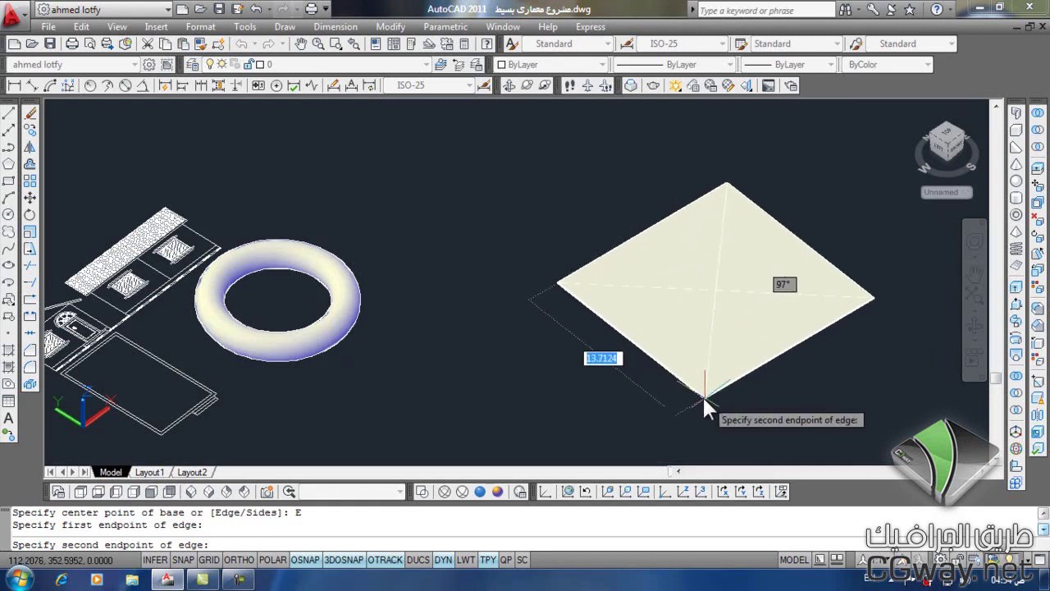
key("Escape")
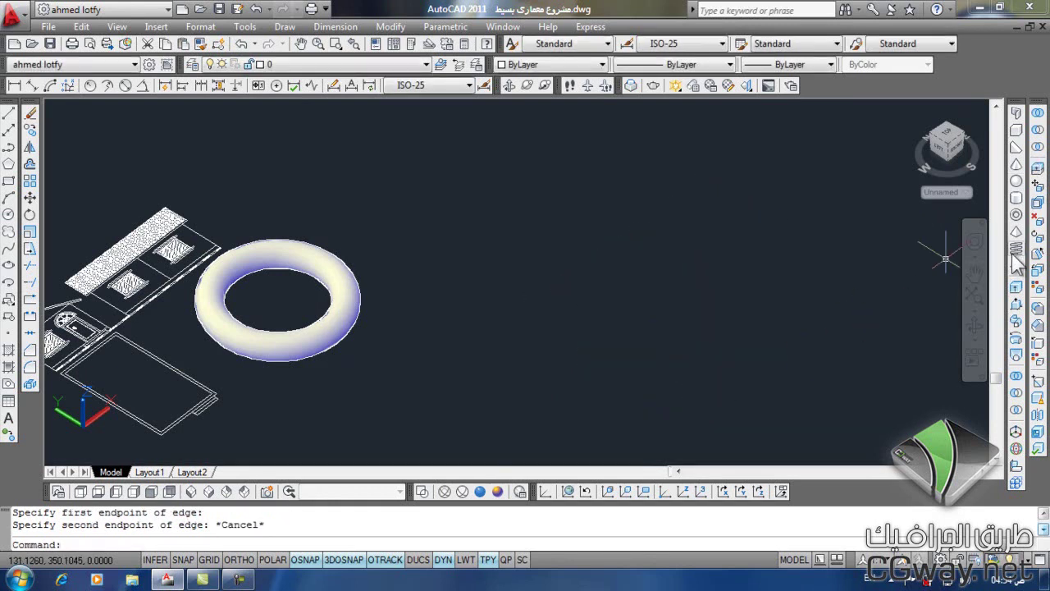
- Build a square pyramid frustum right of the torus: base radius 3, picked top radius and height
left_click(1017, 234)
left_click(514, 287)
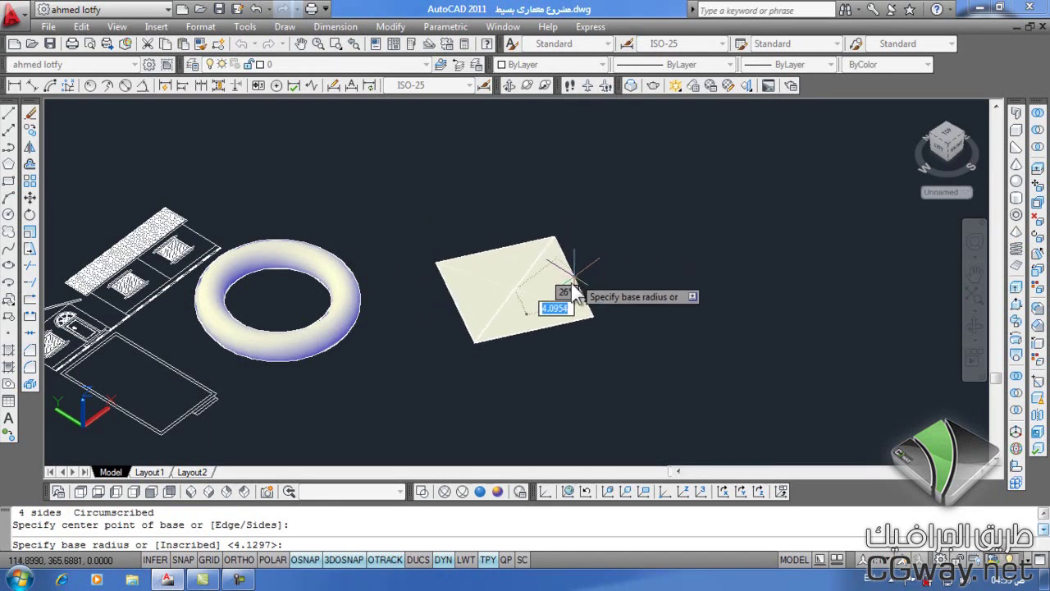
type("3")
key("Return")
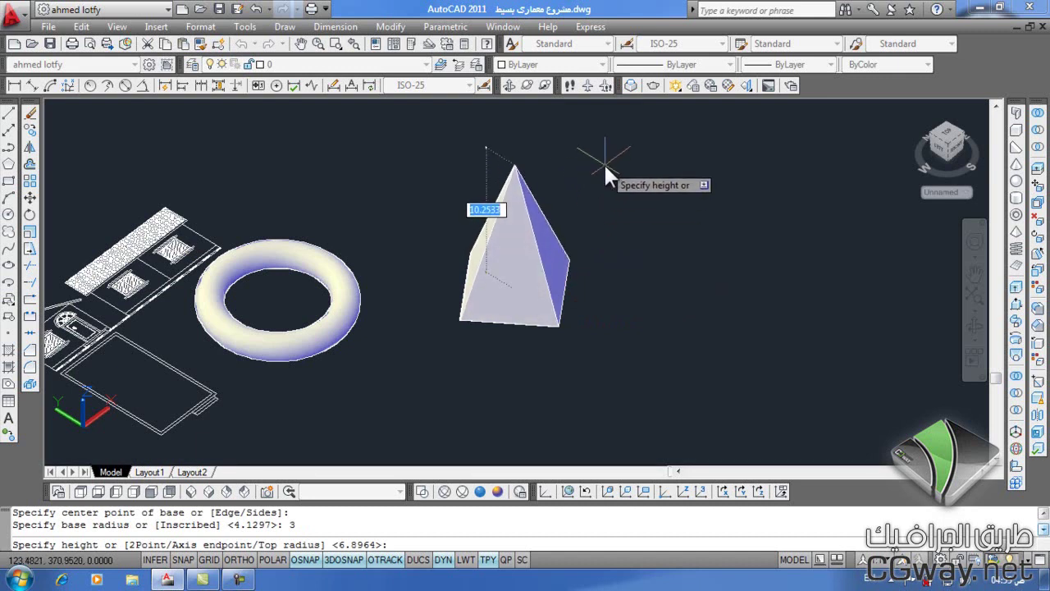
key("Down")
key("Down")
key("Down")
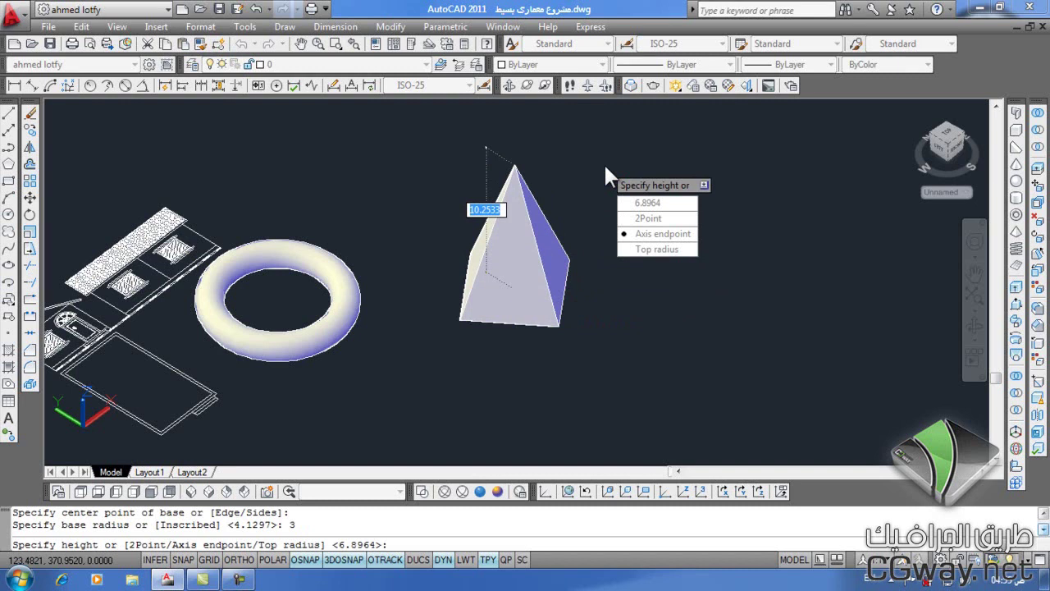
key("Down")
key("Up")
key("Down")
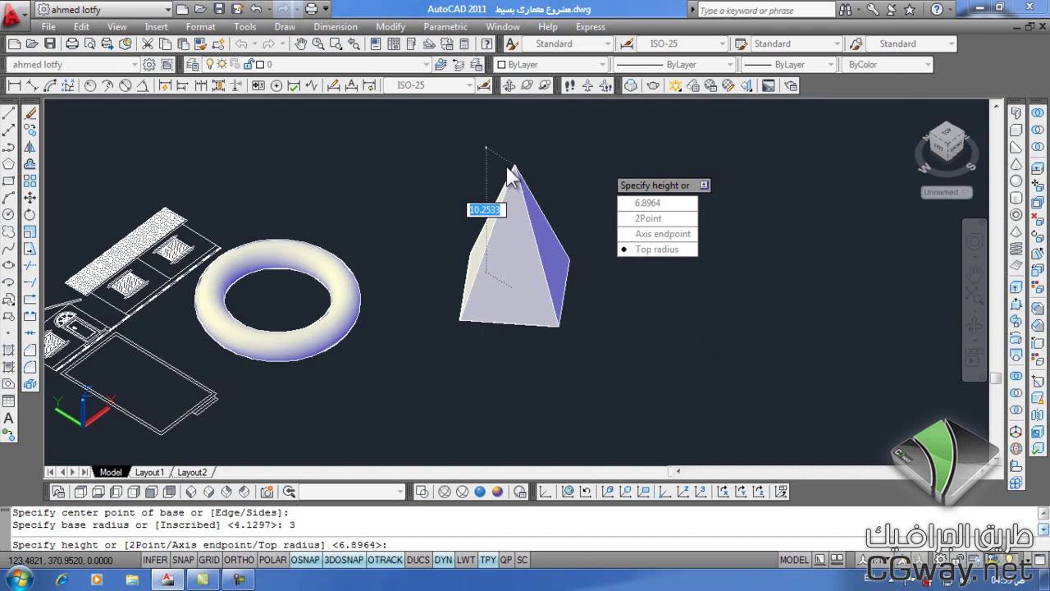
left_click(661, 249)
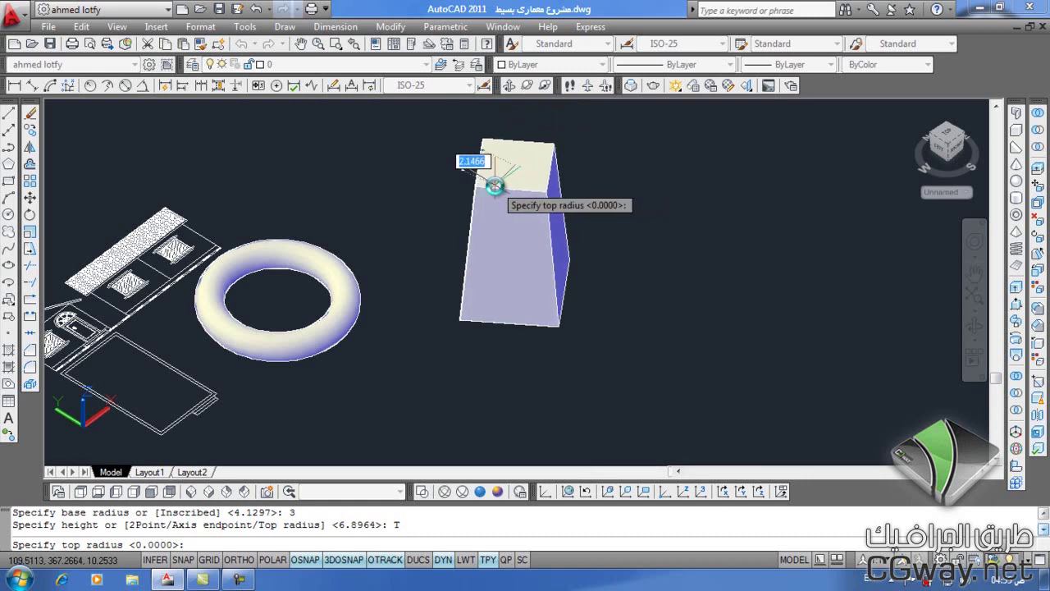
left_click(499, 179)
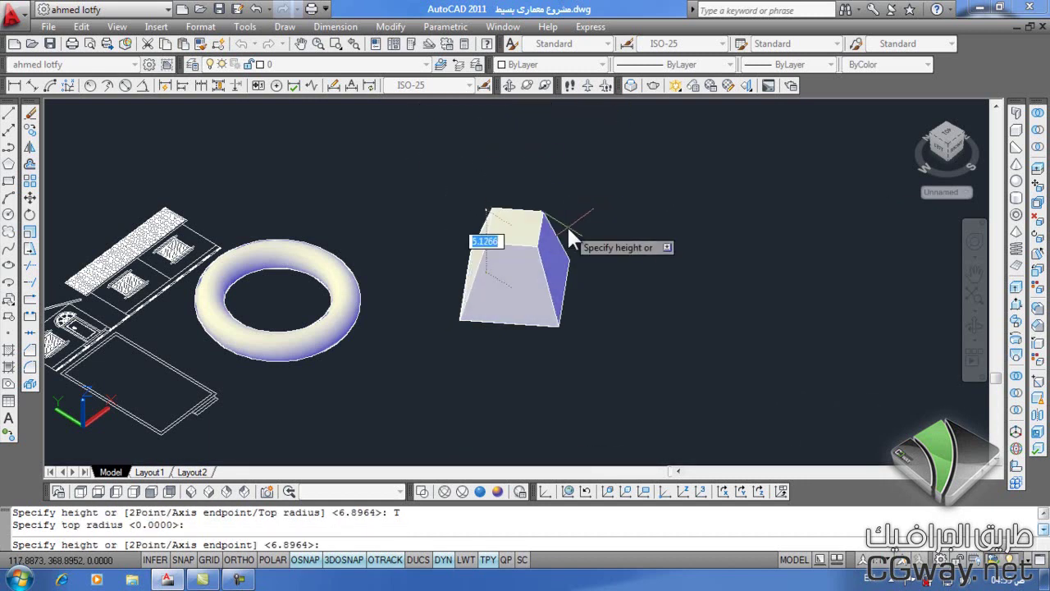
left_click(558, 167)
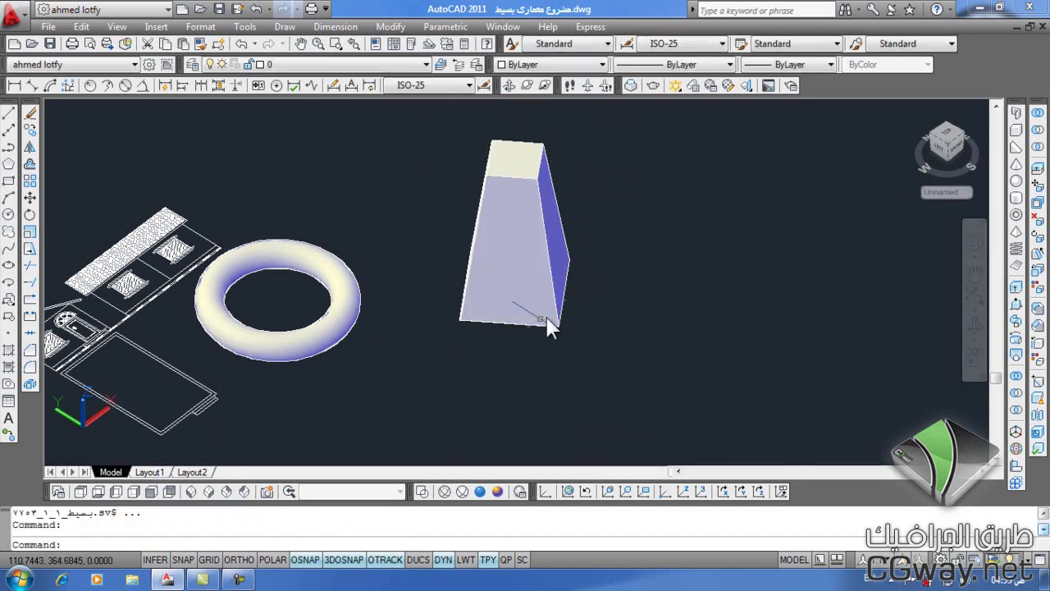
middle_click_drag(550, 323, 617, 258, "shift")
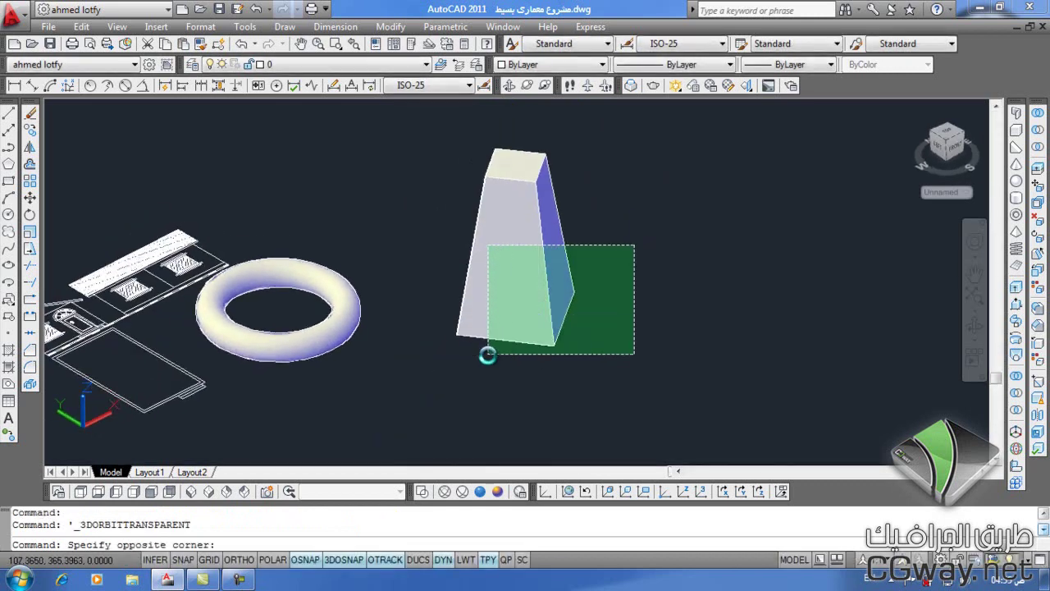
- Start a new pyramid and set its base to 6 sides
left_click(485, 352)
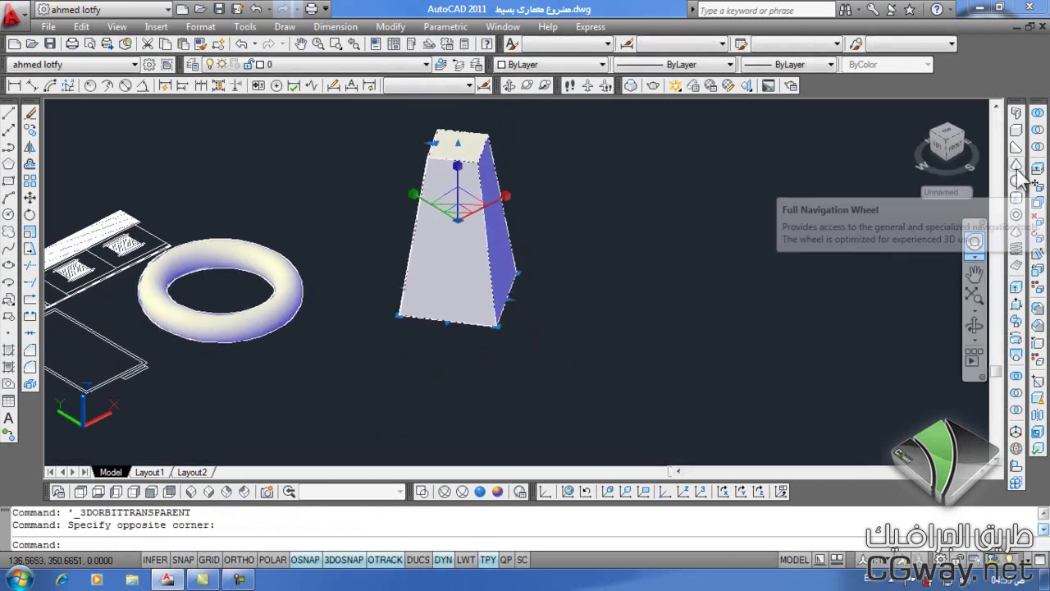
left_click(1016, 241)
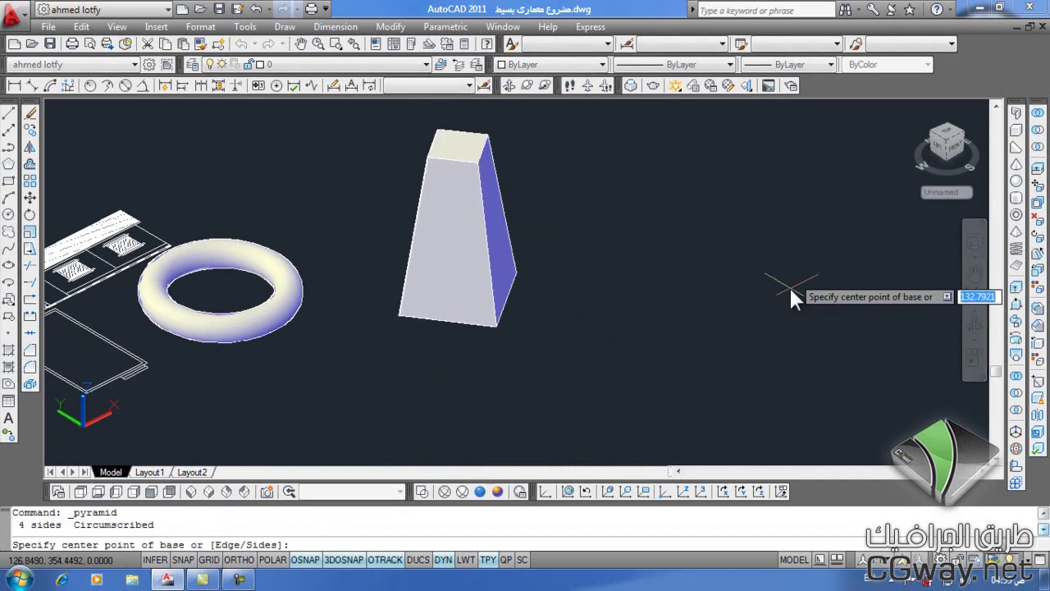
middle_click_drag(792, 293, 645, 298)
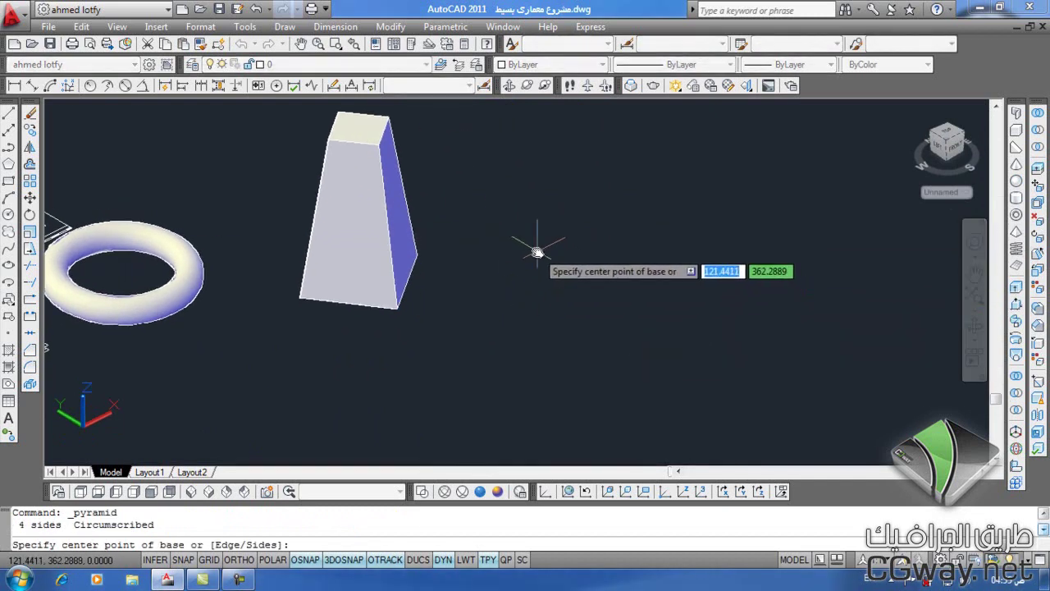
key("Down")
key("Down")
key("Down")
key("Return")
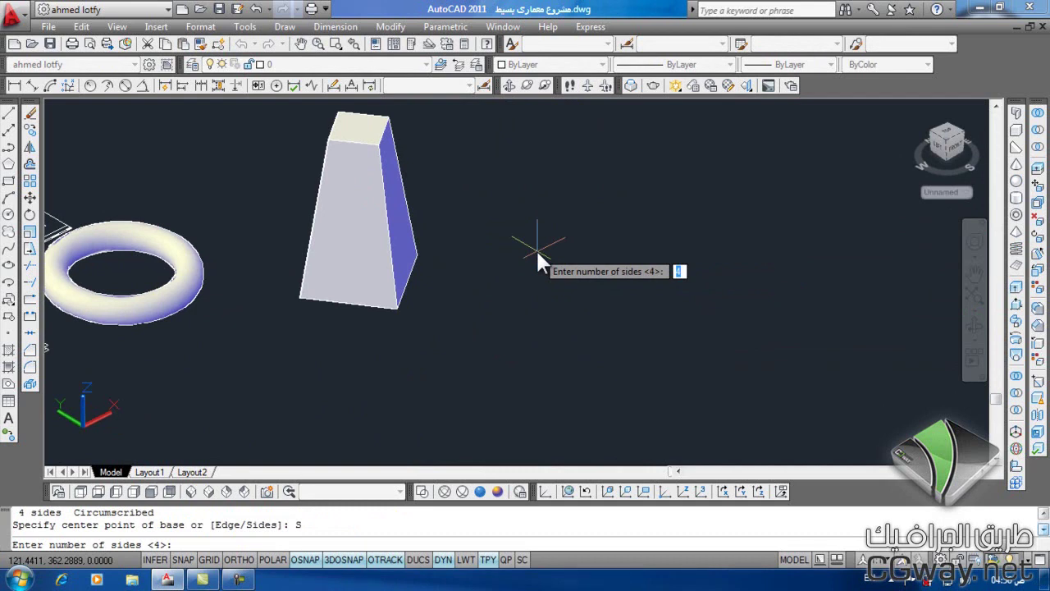
type("6")
key("Return")
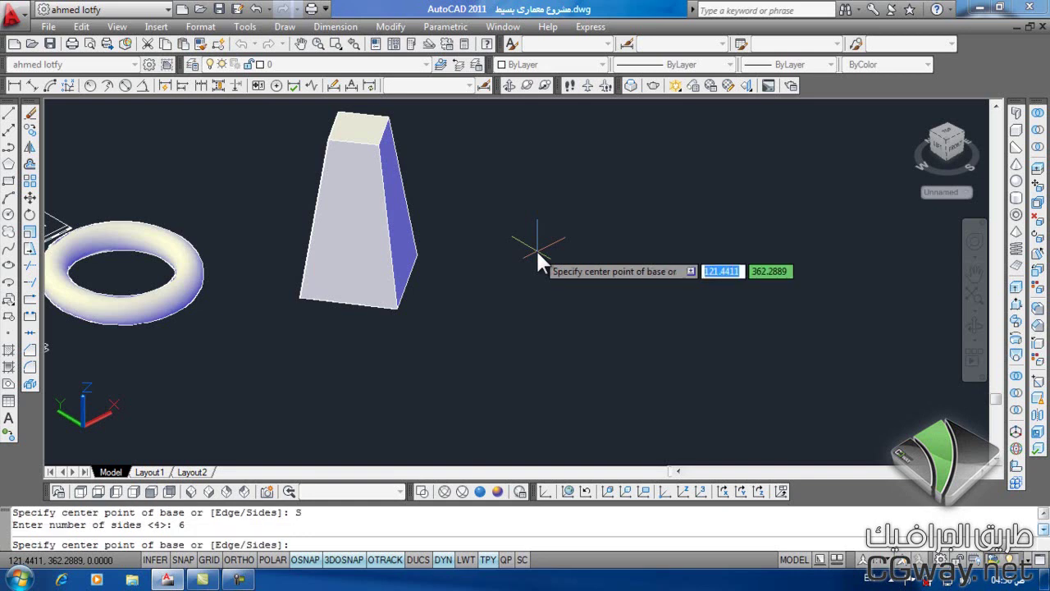
- Place the hexagonal base, then pick a top radius and height to finish the frustum
left_click(576, 330)
left_click(604, 387)
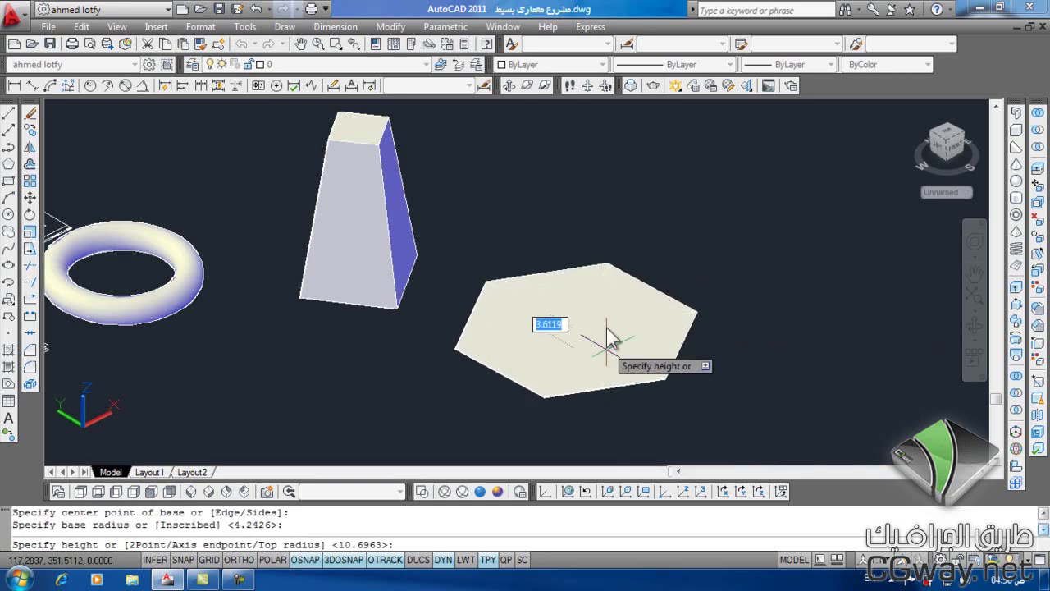
scroll(598, 172, "down", 2)
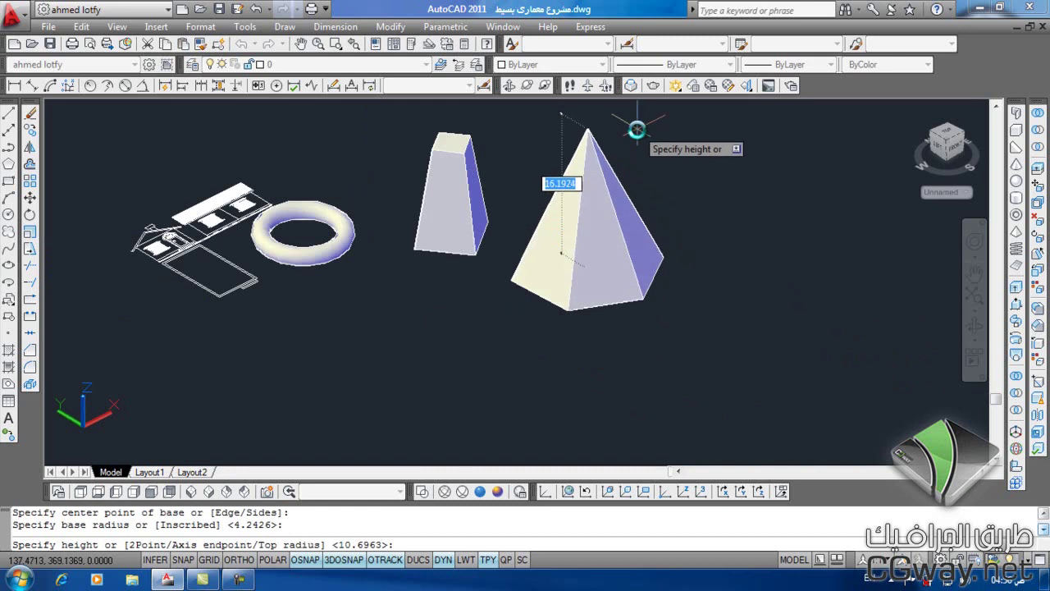
key("Down")
key("Down")
key("Down")
key("Return")
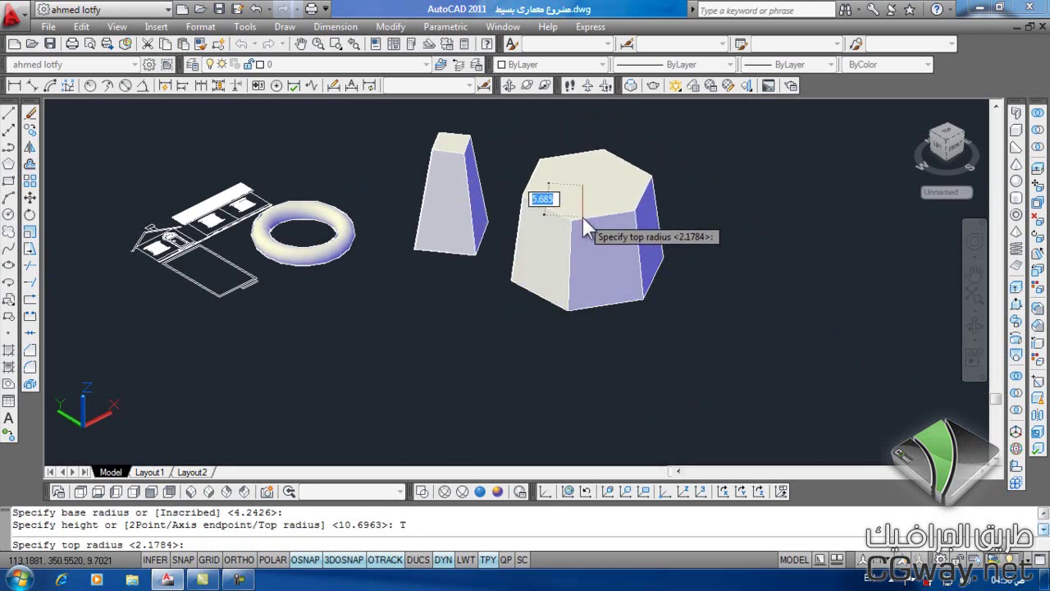
left_click(580, 220)
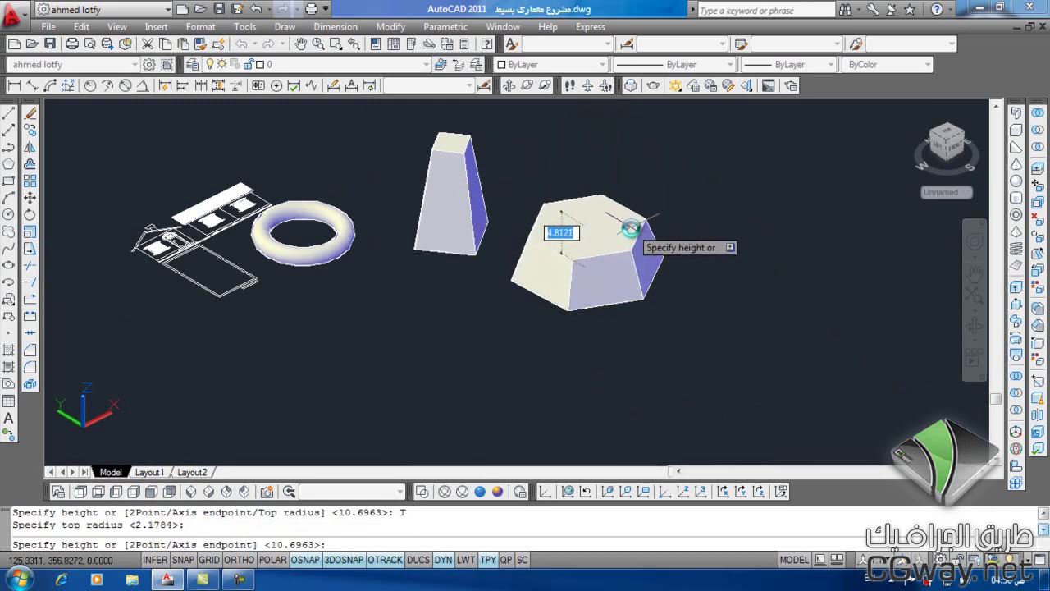
left_click(628, 230)
mouse_move(686, 323)
middle_mouse_down("shift")
mouse_move(507, 318)
mouse_move(617, 382)
mouse_move(546, 270)
mouse_move(544, 328)
mouse_move(491, 285)
middle_mouse_up("shift")
scroll(534, 392, "up", 3)
scroll(527, 339, "up", 2)
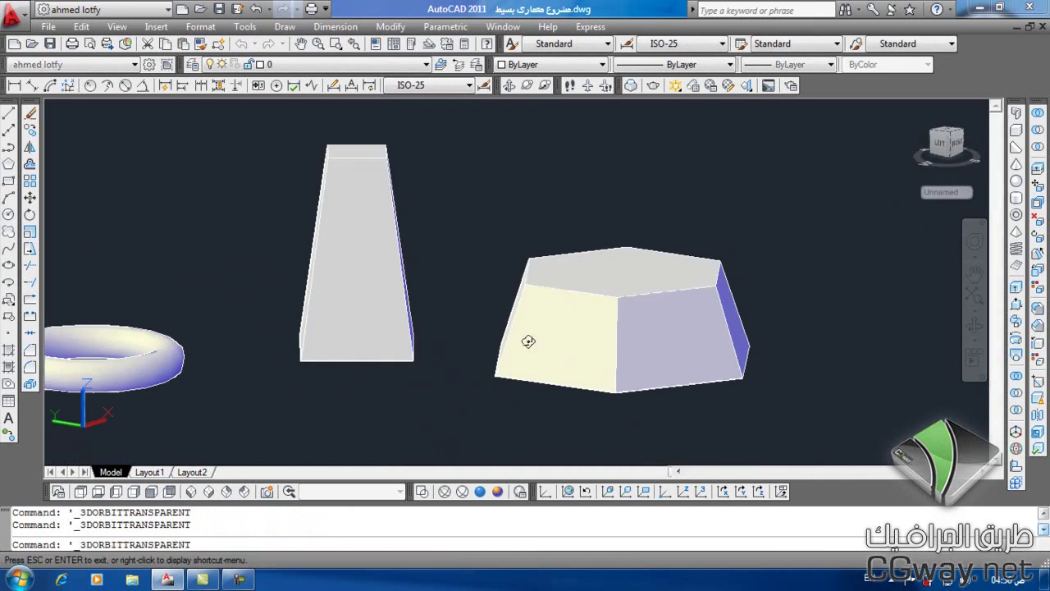
scroll(513, 388, "up", 1)
mouse_move(512, 388)
middle_mouse_down("shift")
mouse_move(489, 345)
mouse_move(534, 370)
mouse_move(560, 352)
mouse_move(544, 364)
mouse_move(534, 340)
middle_mouse_up("shift")
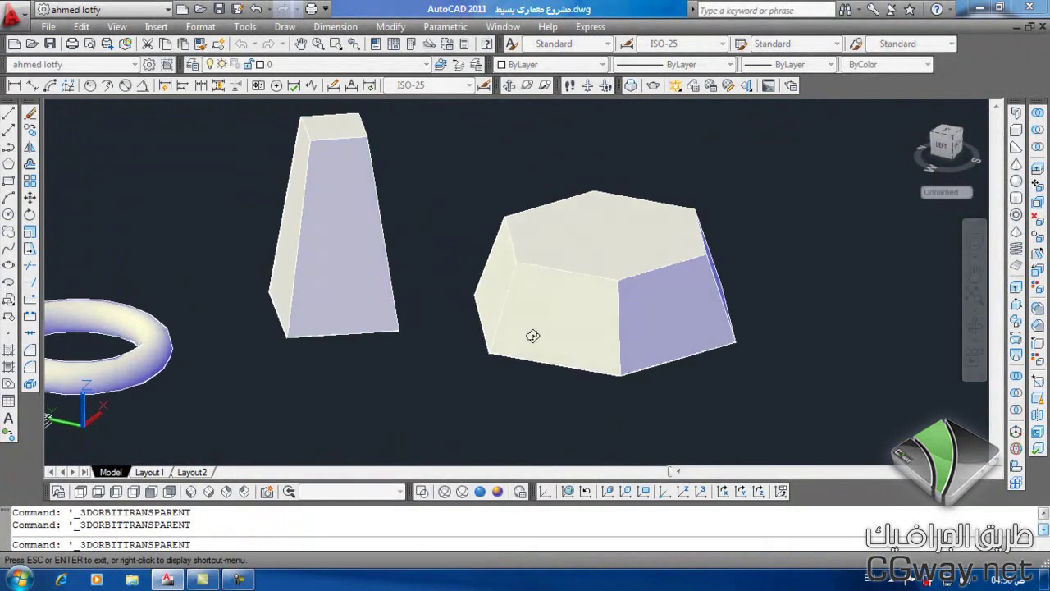
scroll(544, 373, "up", 3)
scroll(543, 373, "down", 2)
scroll(567, 364, "down", 3)
mouse_move(621, 363)
middle_mouse_down("shift")
mouse_move(555, 386)
mouse_move(504, 358)
mouse_move(558, 380)
middle_mouse_up("shift")
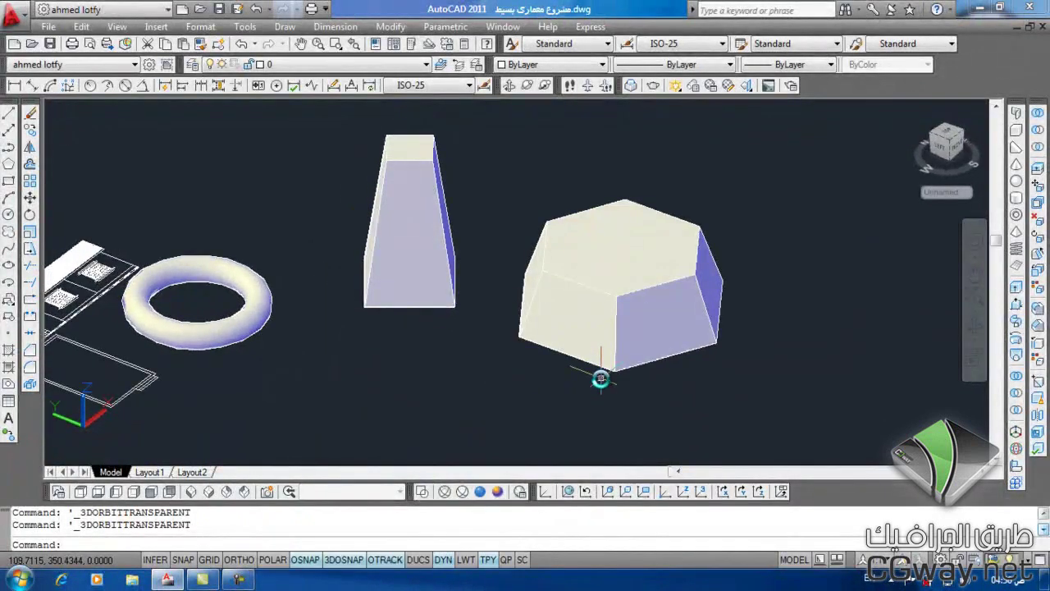
middle_click_drag(640, 368, 585, 375)
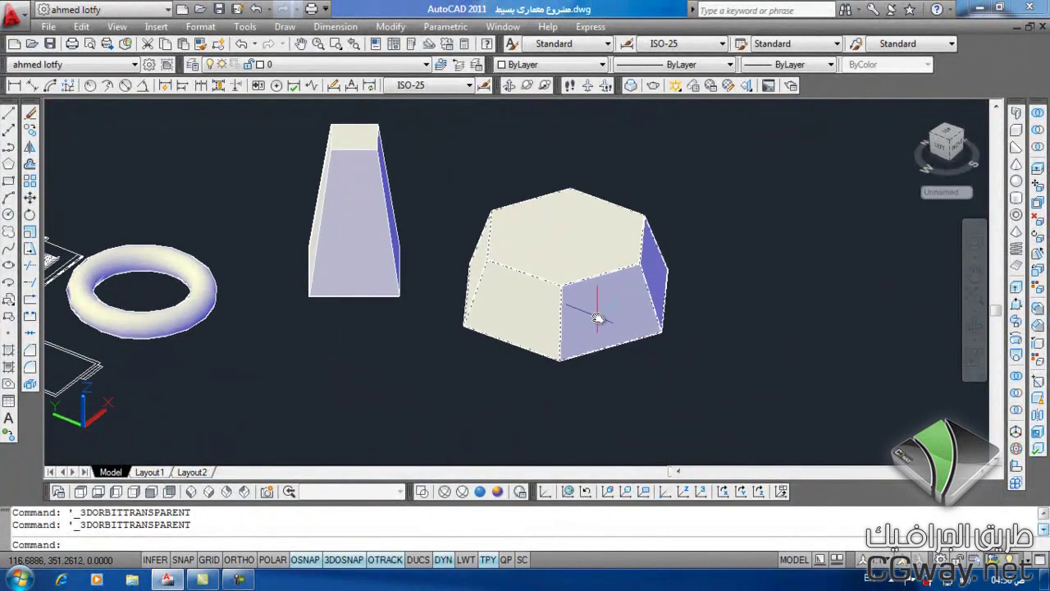
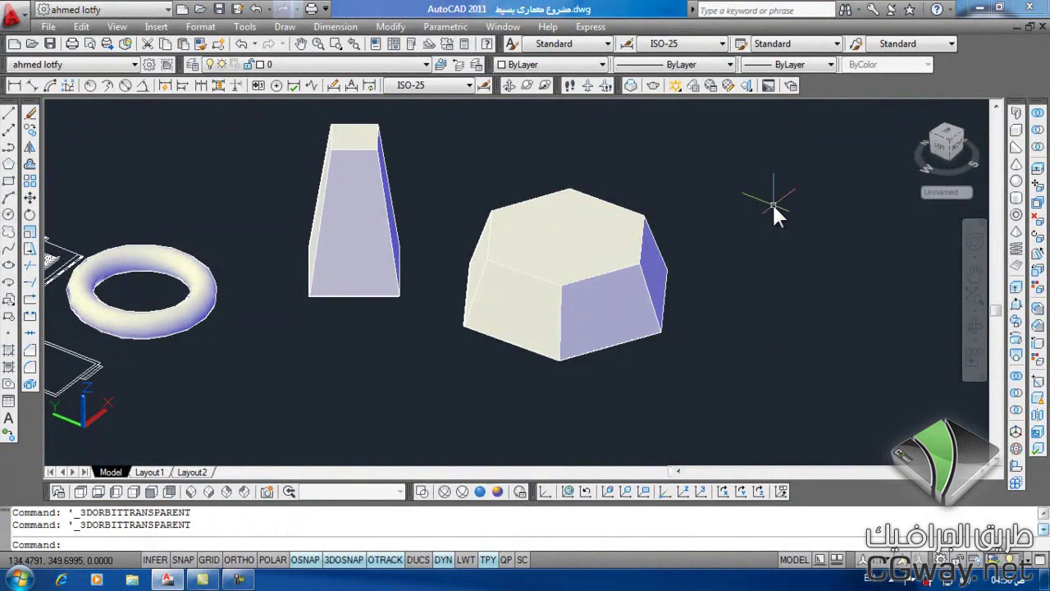
- Erase the tapered box and hexagonal prism with a crossing window, keeping the torus
left_click(723, 207)
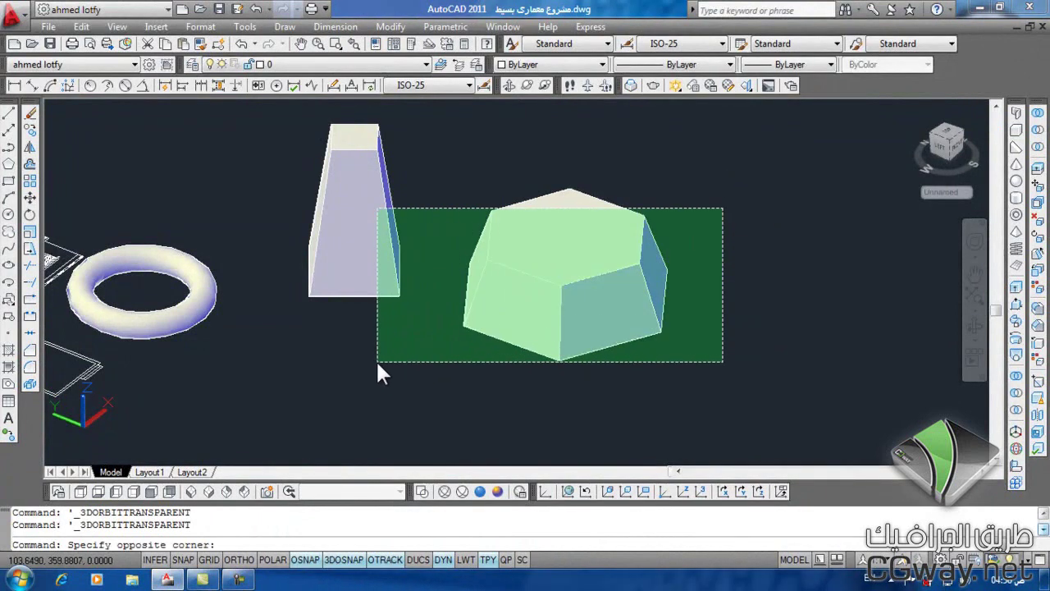
left_click(376, 364)
type("e")
key("Return")
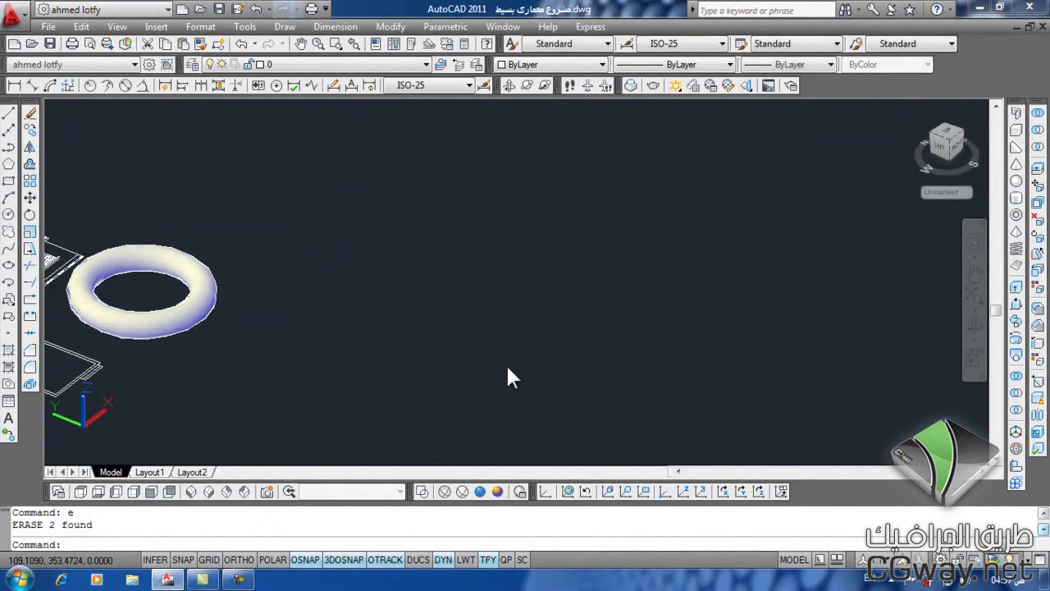
- Start a helix in empty space with base radius 3 and top radius 3
left_click(1017, 250)
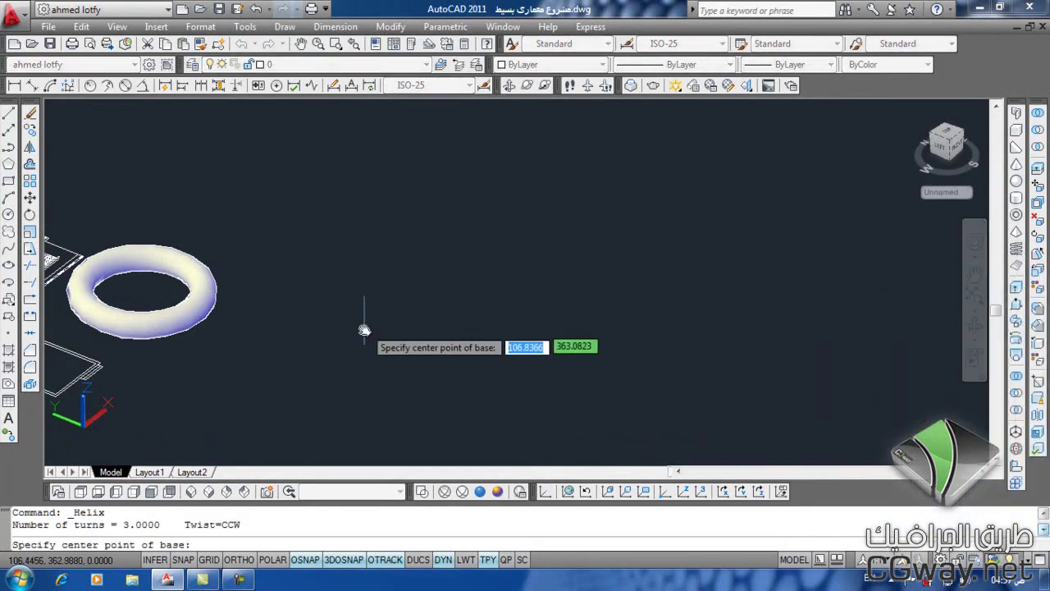
middle_click_drag(363, 300, 468, 328)
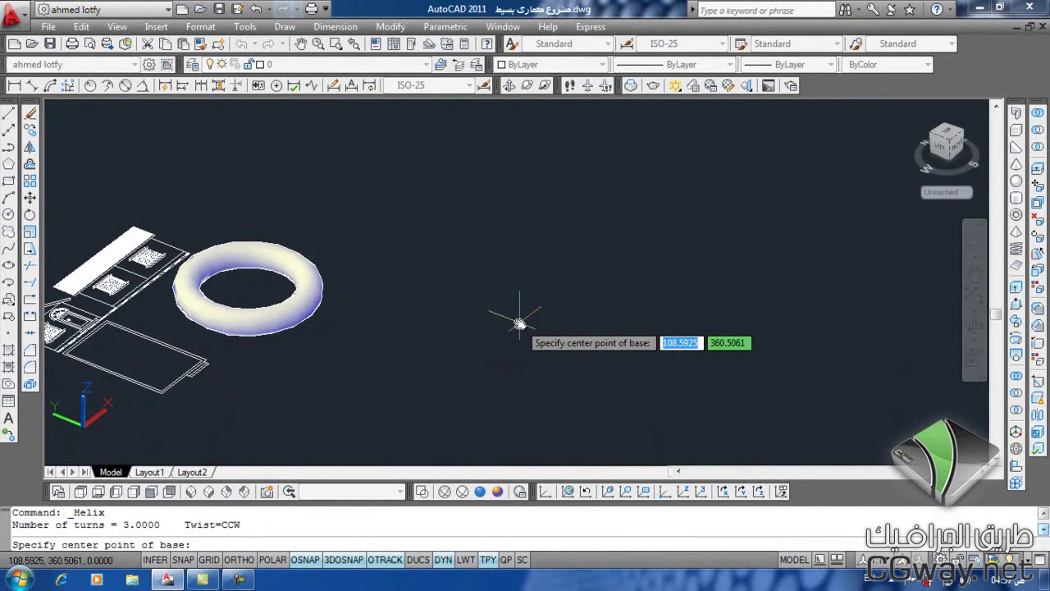
middle_click_drag(451, 329, 451, 366)
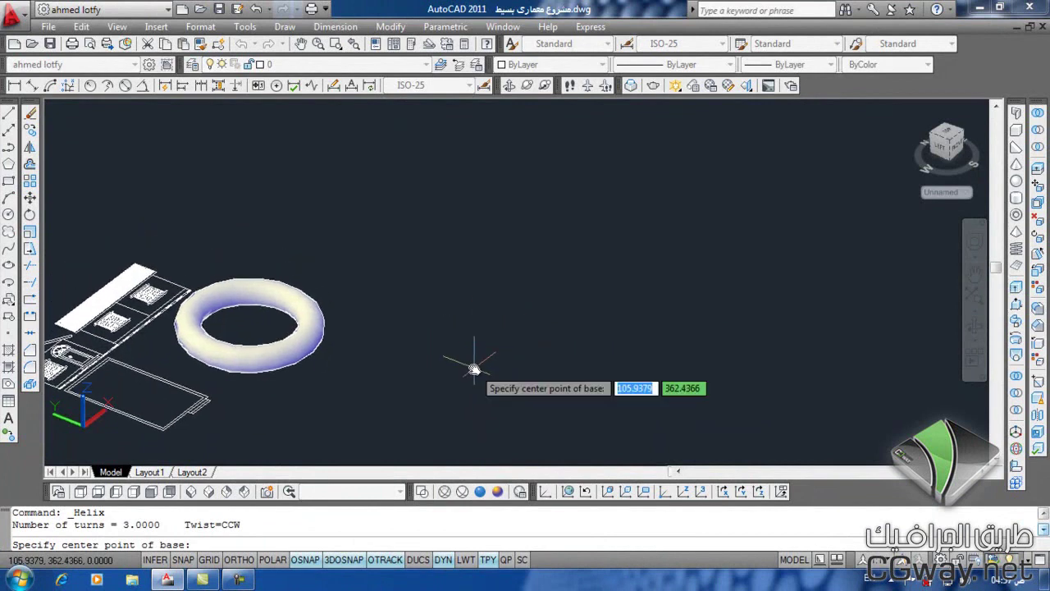
left_click(478, 320)
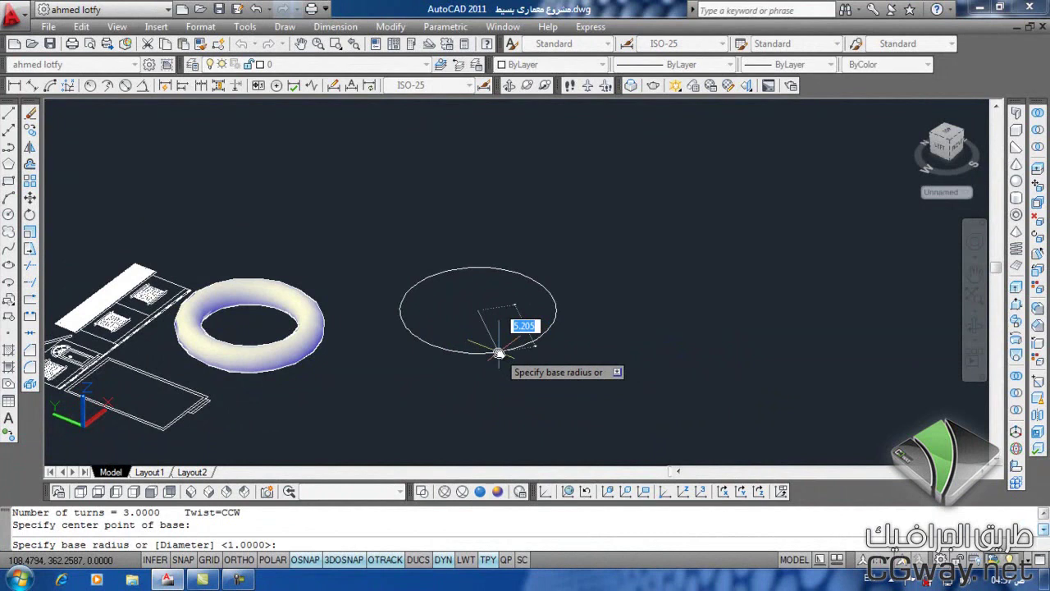
type("3")
key("Return")
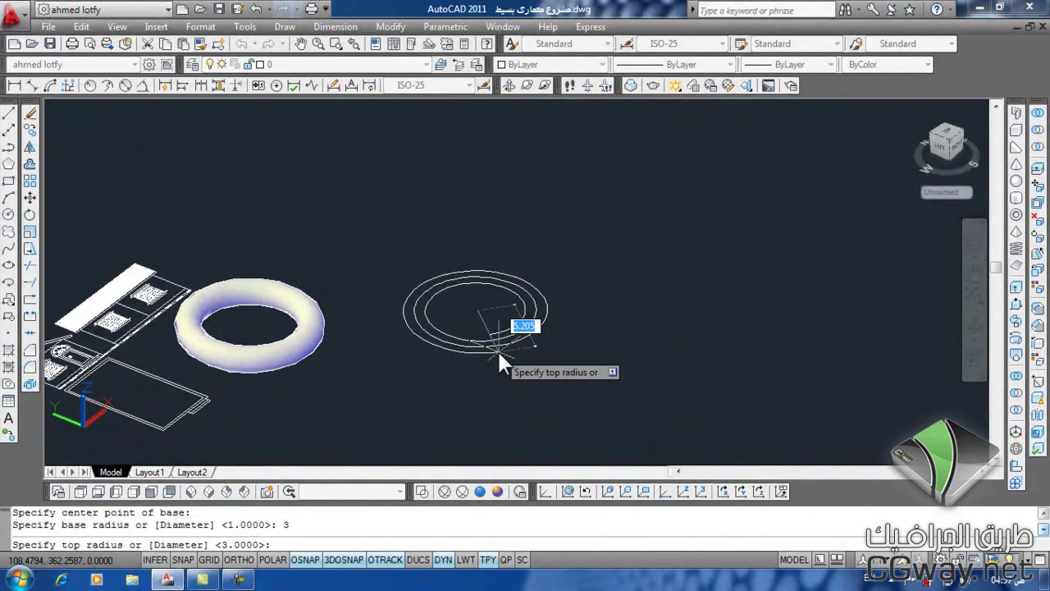
type("3")
key("Return")
- Finish the helix with 10 turns, a clockwise twist and 10 between turns
middle_click_drag(559, 216, 489, 252)
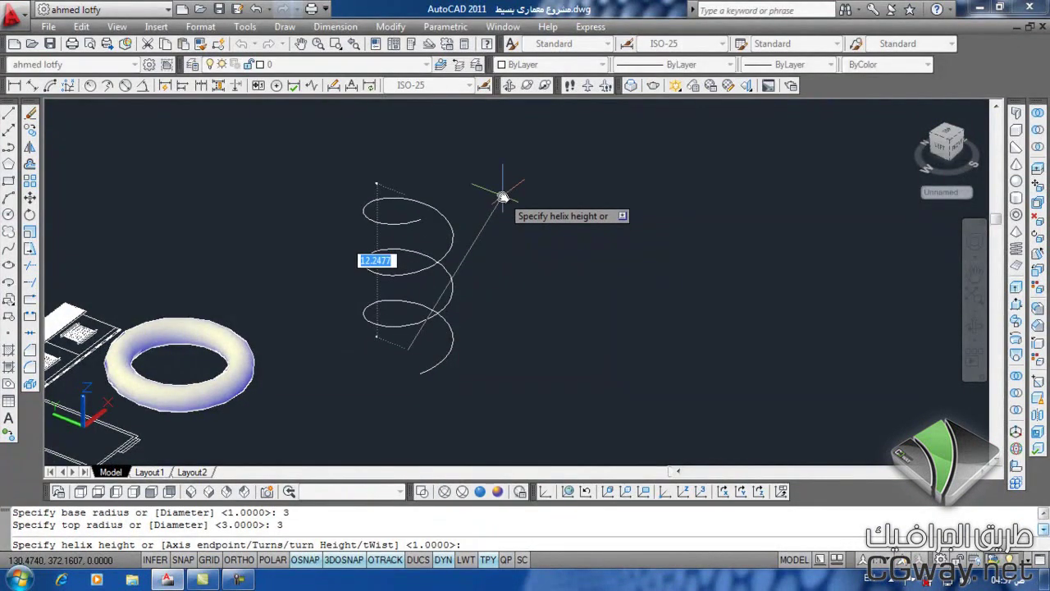
key("Down")
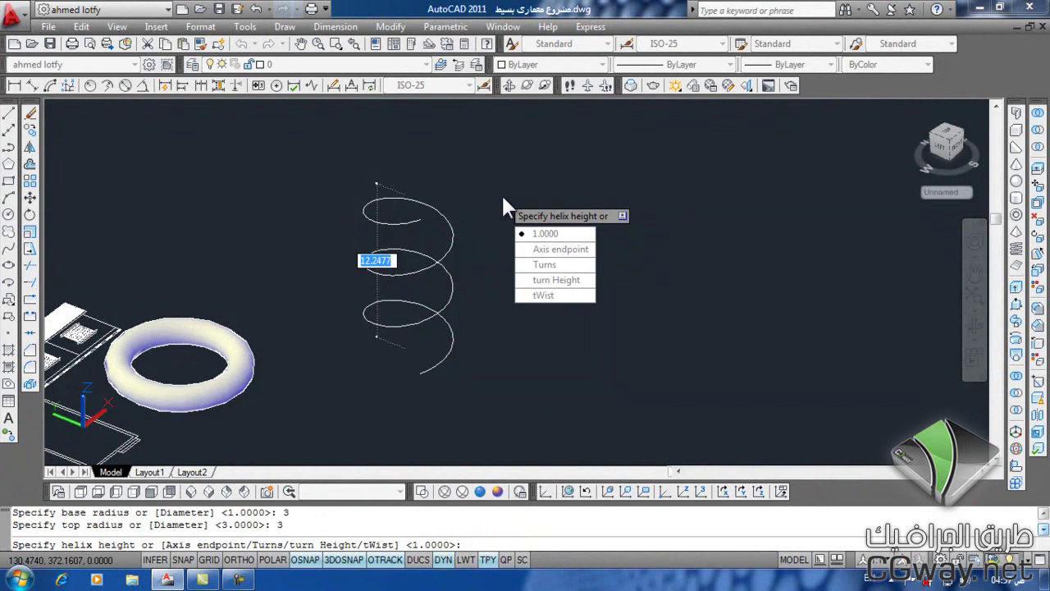
key("Down")
key("Down")
key("Down")
key("Up")
key("Return")
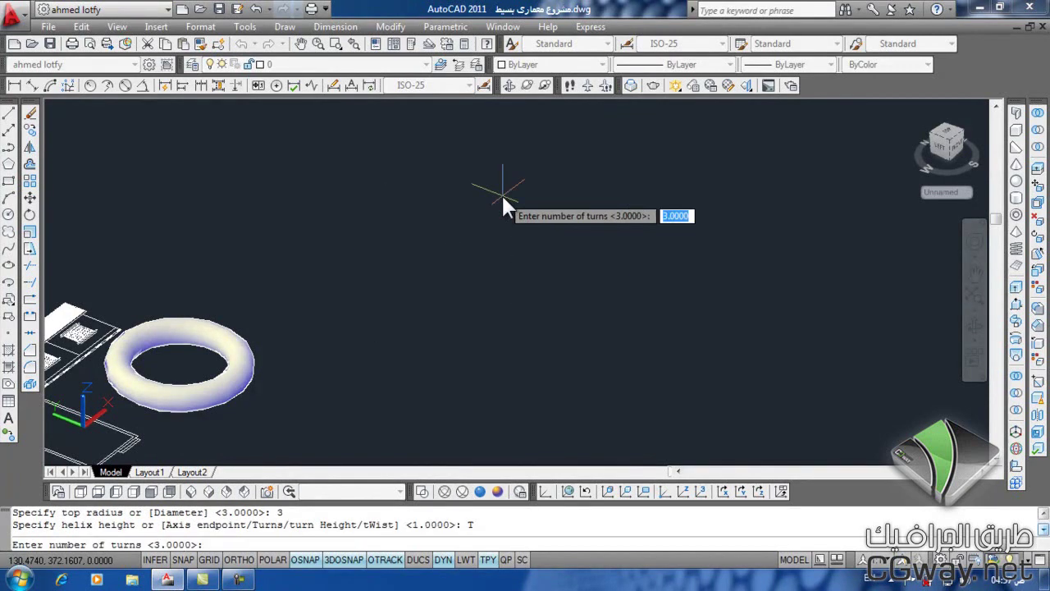
type("10")
key("Return")
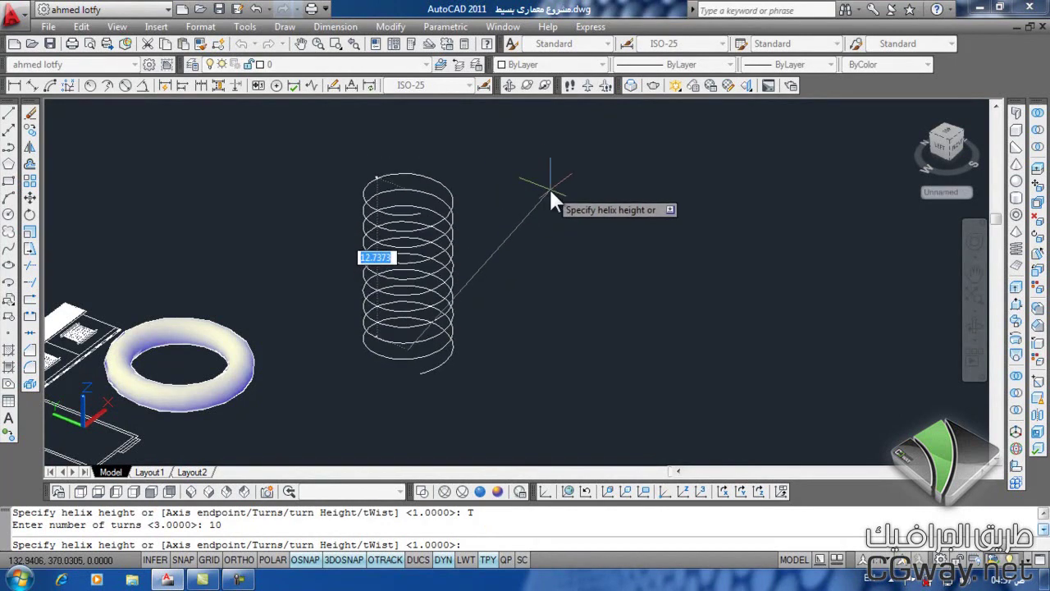
key("Down")
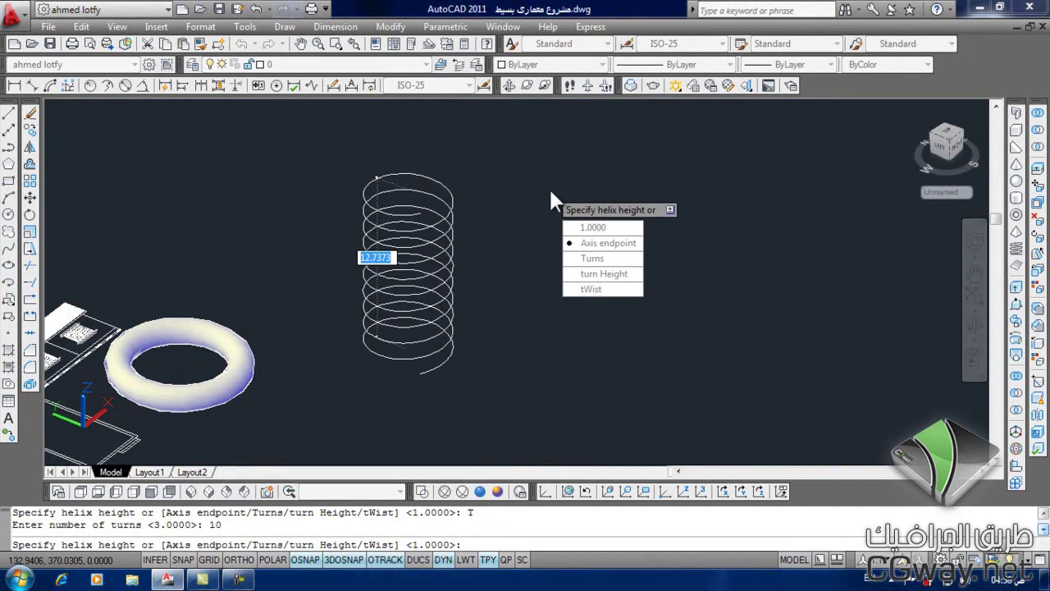
key("Down")
key("Down")
key("Down")
key("Return")
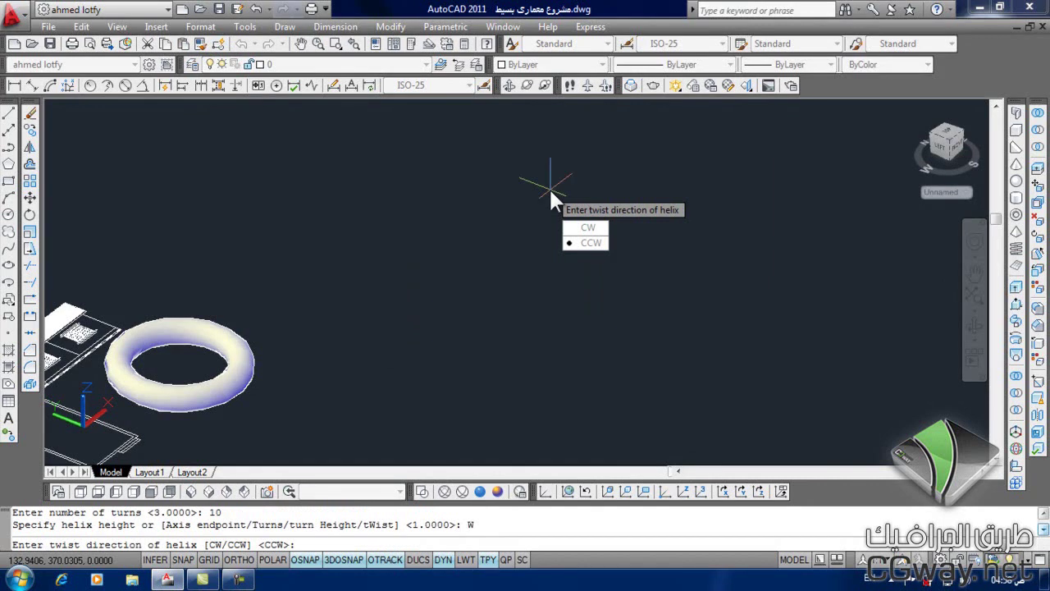
key("Up")
key("Return")
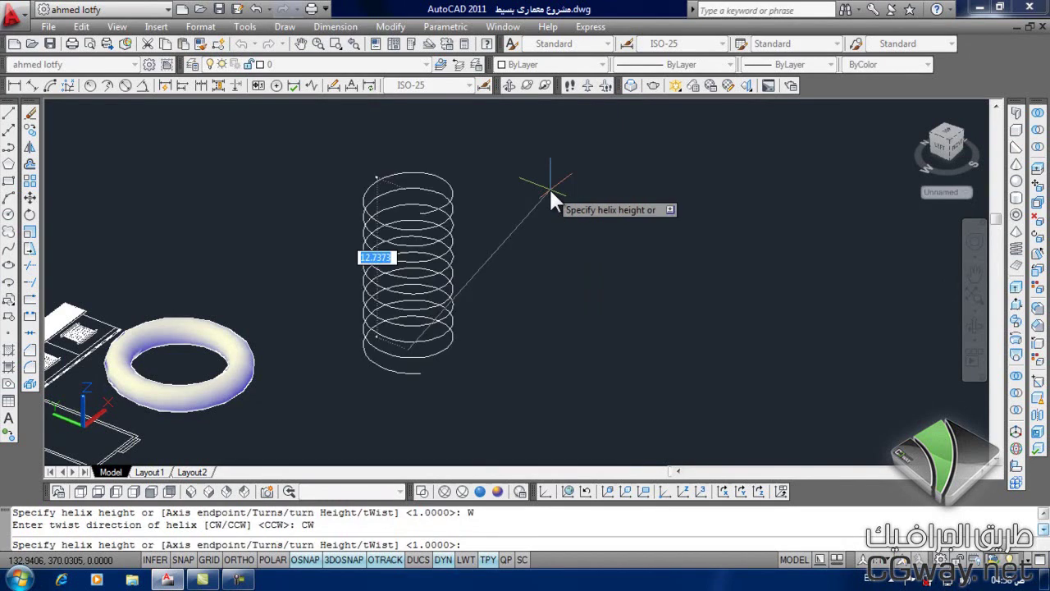
key("Down")
key("Down")
key("Down")
key("Down")
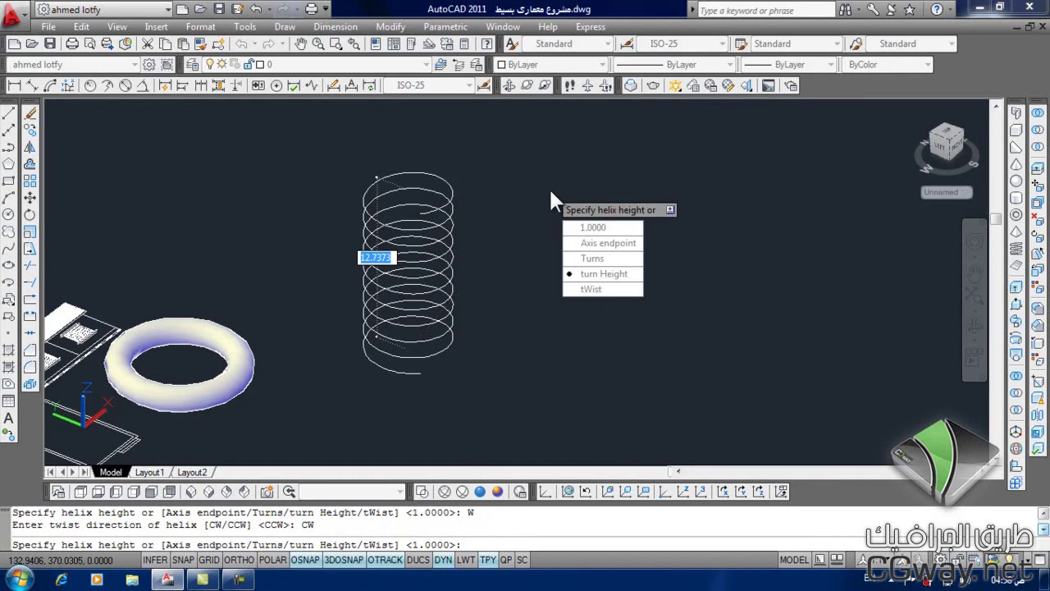
key("Return")
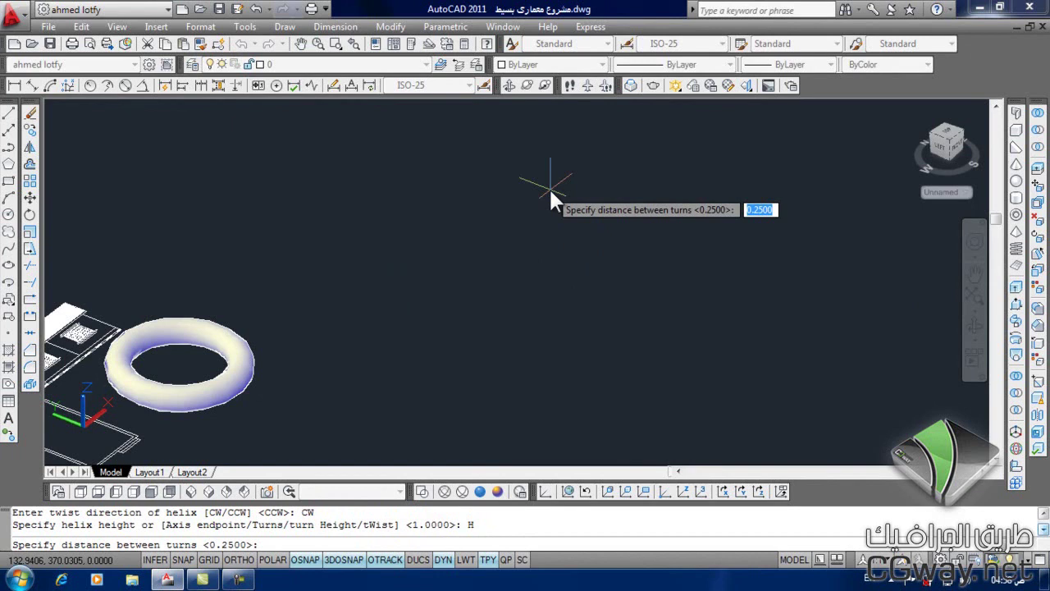
type("10")
key("Return")
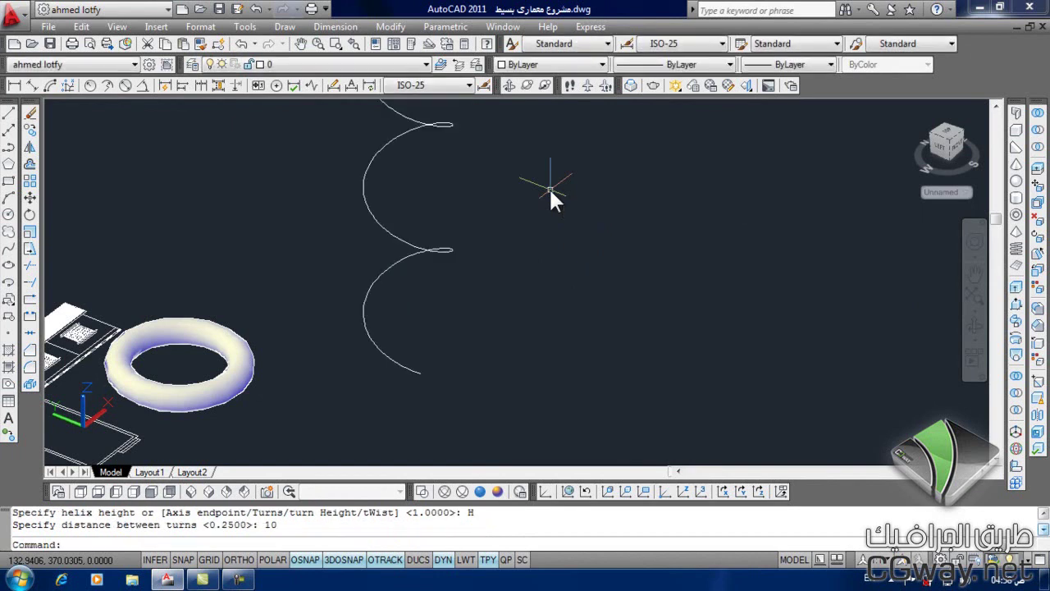
- Orbit to inspect the finished helix, then erase it
scroll(552, 215, "down", 5)
scroll(548, 238, "down", 2)
scroll(535, 274, "up", 1)
scroll(492, 241, "up", 2)
scroll(406, 334, "up", 2)
scroll(469, 300, "up", 3)
mouse_move(394, 362)
middle_mouse_down("shift")
mouse_move(405, 307)
mouse_move(462, 364)
mouse_move(408, 342)
mouse_move(450, 339)
middle_mouse_up("shift")
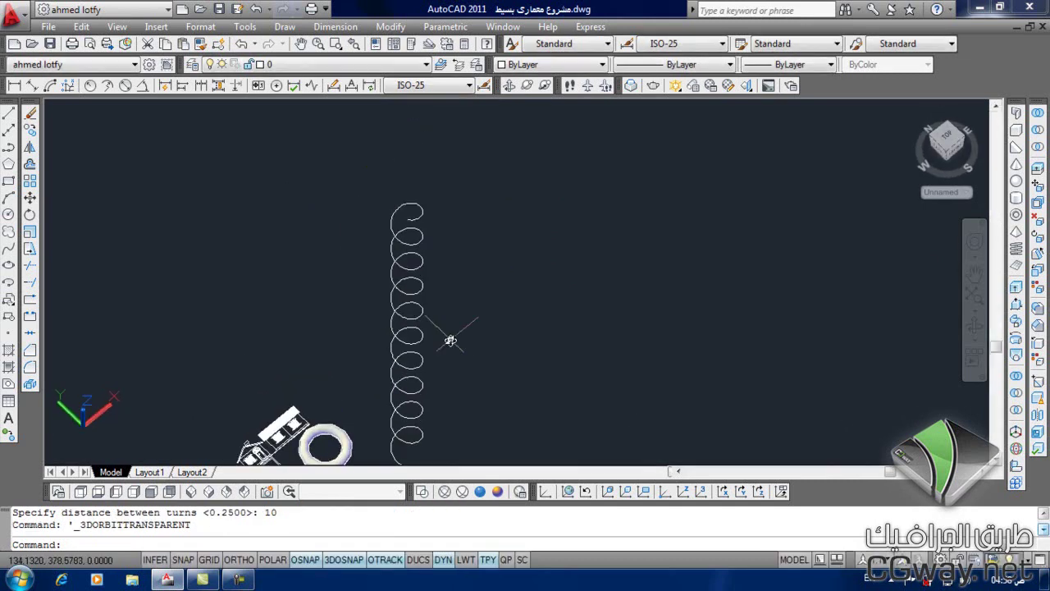
left_click_drag(450, 340, 369, 298)
type("e")
key("Return")
- Erase the torus and orbit to a flatter view of the house
scroll(370, 349, "up", 1)
scroll(415, 288, "up", 2)
scroll(340, 352, "up", 2)
left_click_drag(443, 238, 361, 302)
left_click(361, 302)
type("e")
key("Return")
scroll(331, 331, "up", 2)
scroll(331, 331, "up", 2)
mouse_move(333, 363)
middle_mouse_down("shift")
mouse_move(319, 340)
mouse_move(337, 241)
mouse_move(418, 316)
middle_mouse_up("shift")
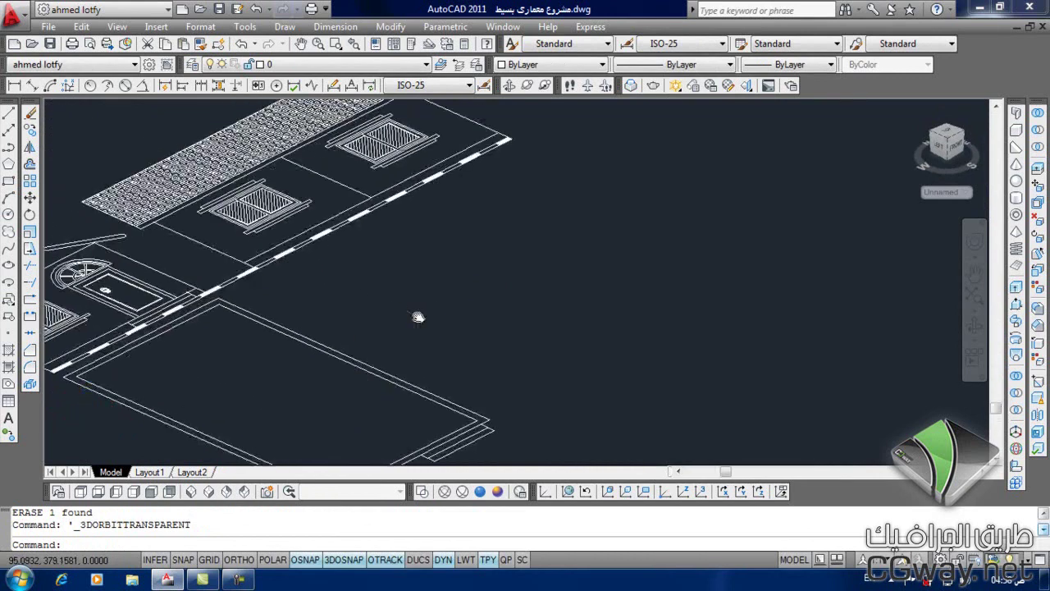
scroll(418, 317, "down", 2)
left_click(1015, 265)
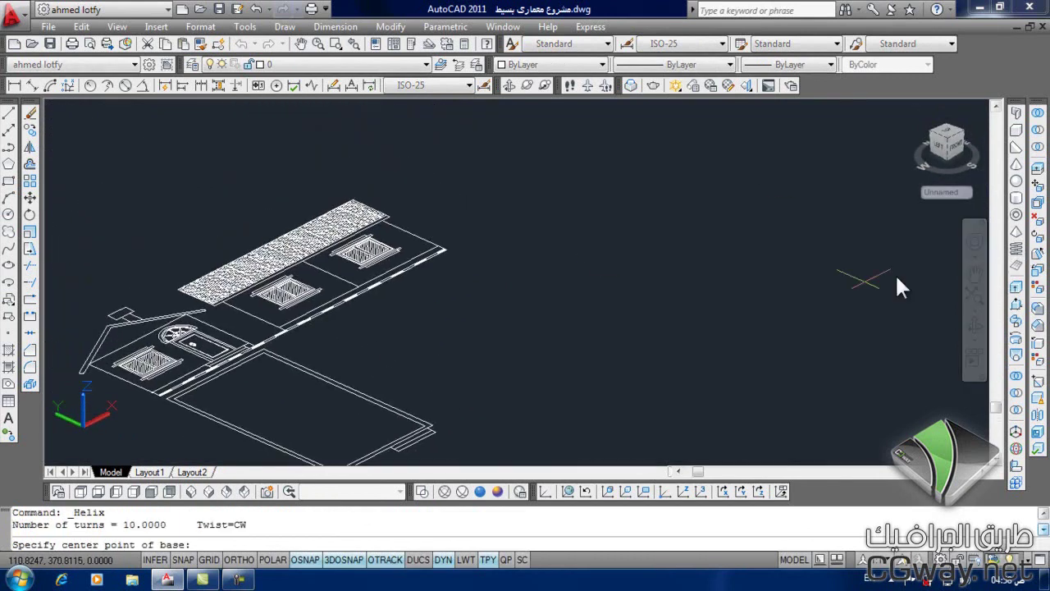
left_click(541, 320)
type("3")
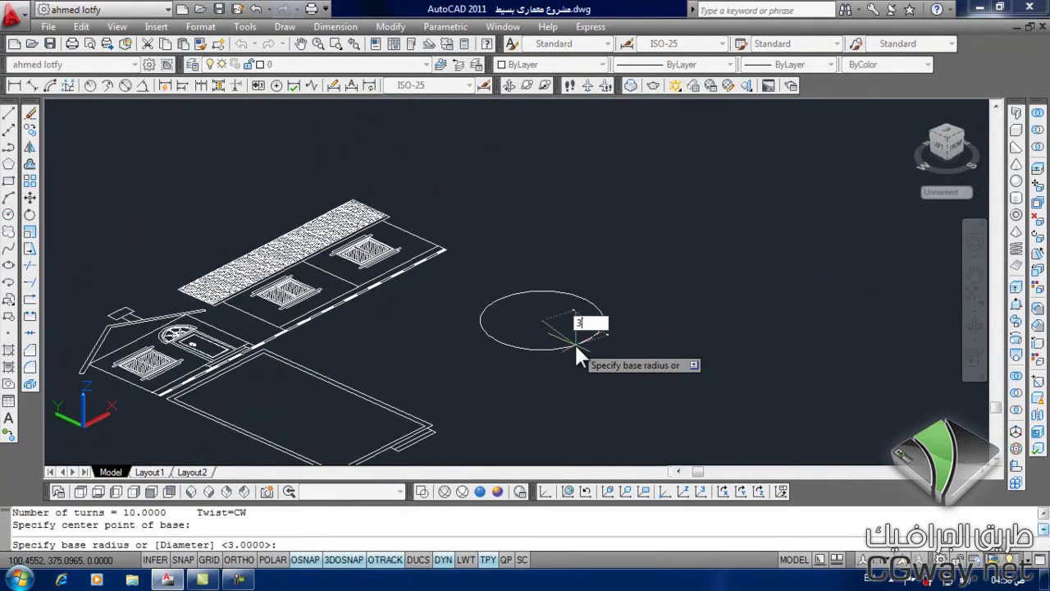
key("Return")
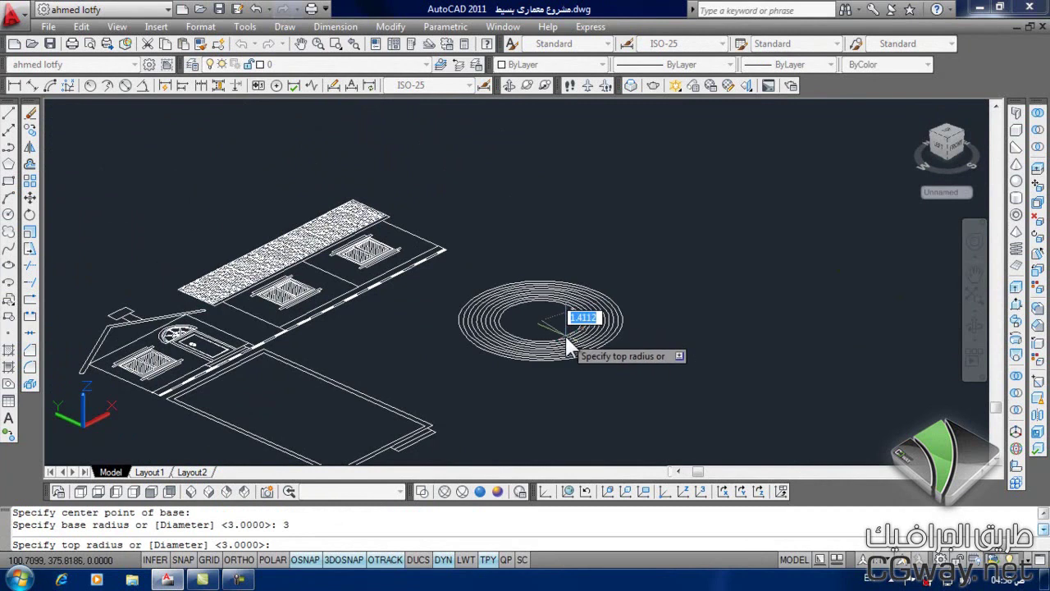
type("2")
key("Return")
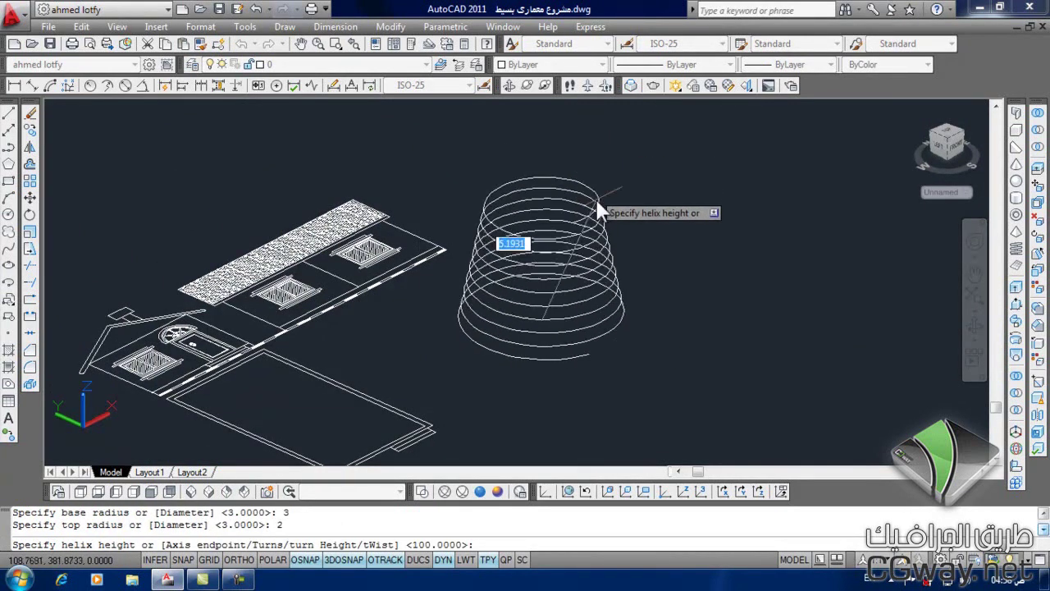
middle_click_drag(595, 197, 516, 234)
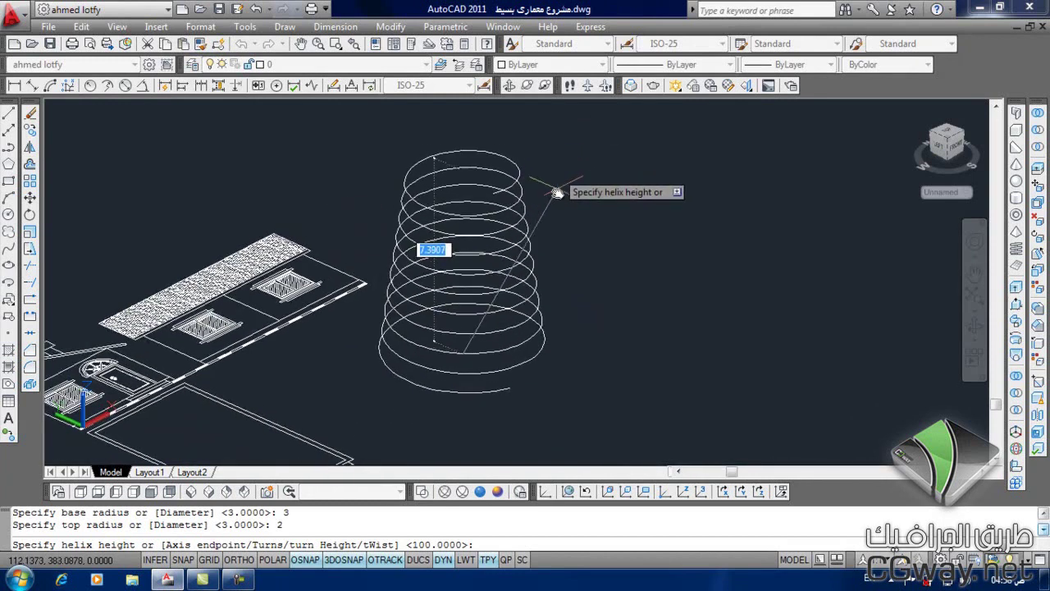
middle_click_drag(553, 192, 542, 241)
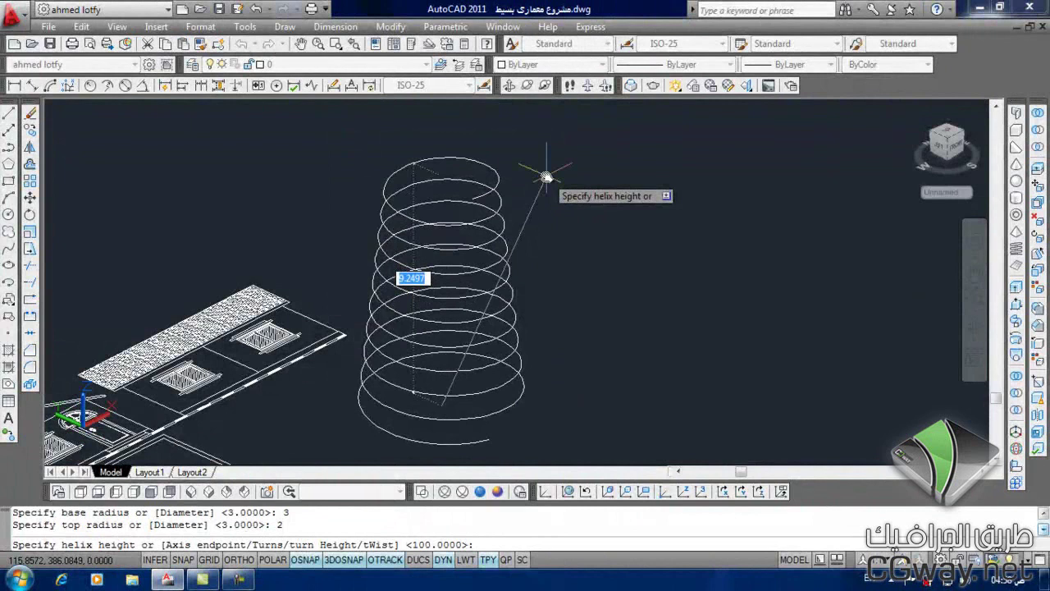
right_click(547, 176)
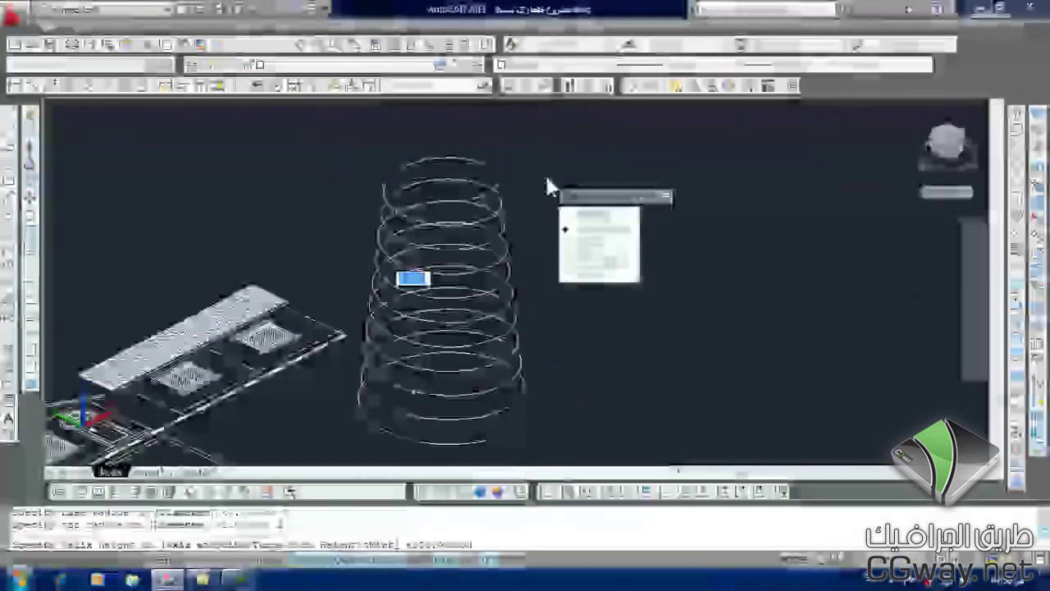
key("t")
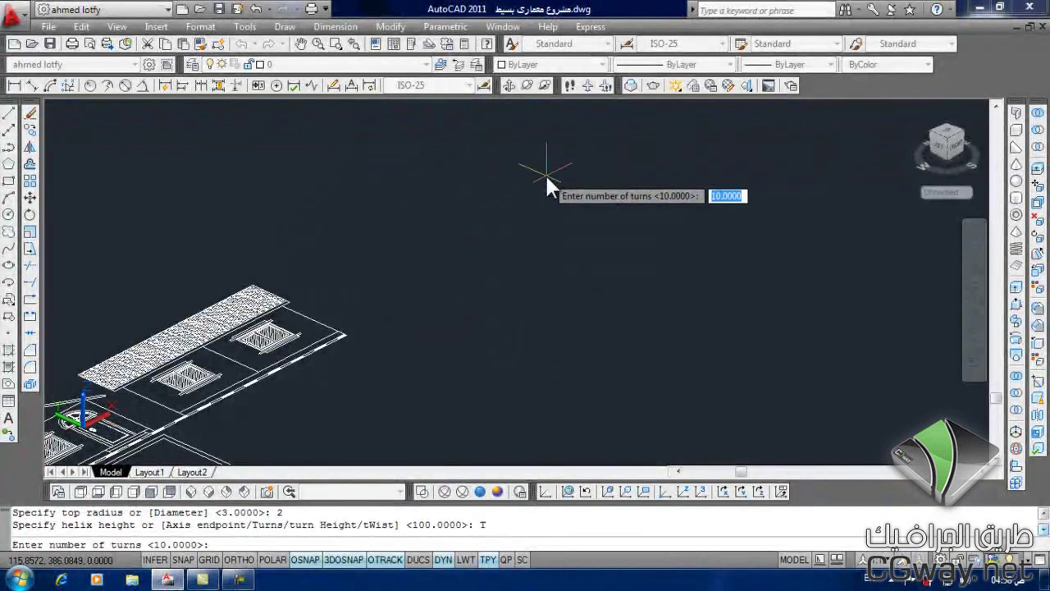
type("20")
key("Return")
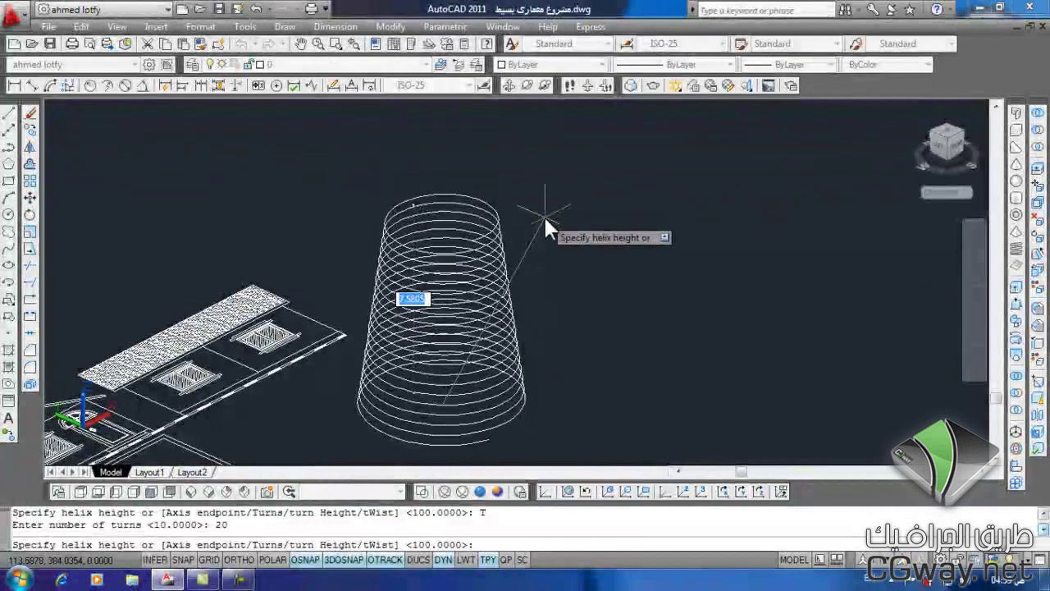
key("Down")
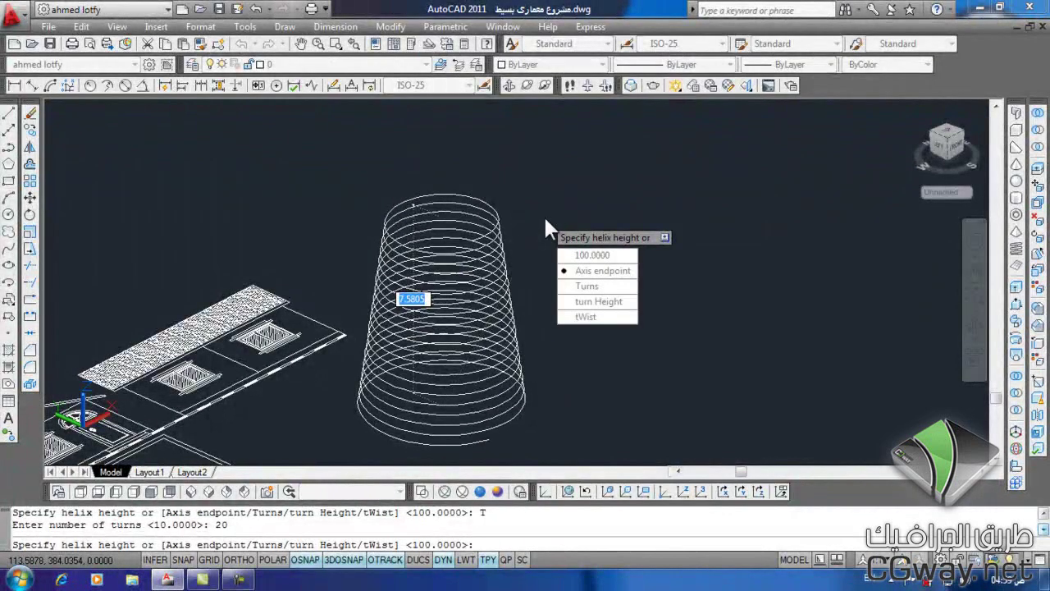
key("Return")
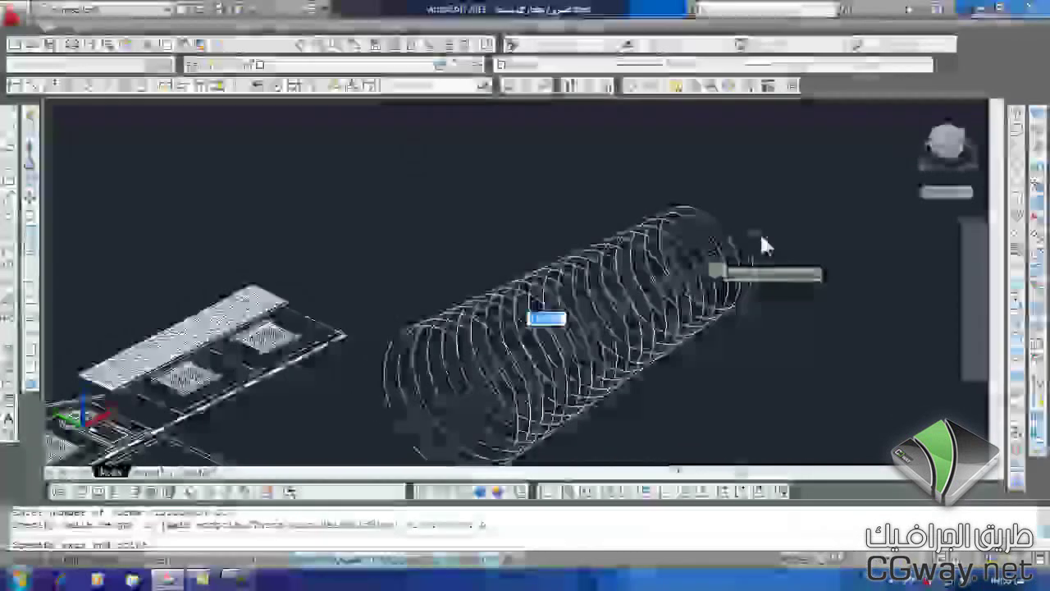
key("F8")
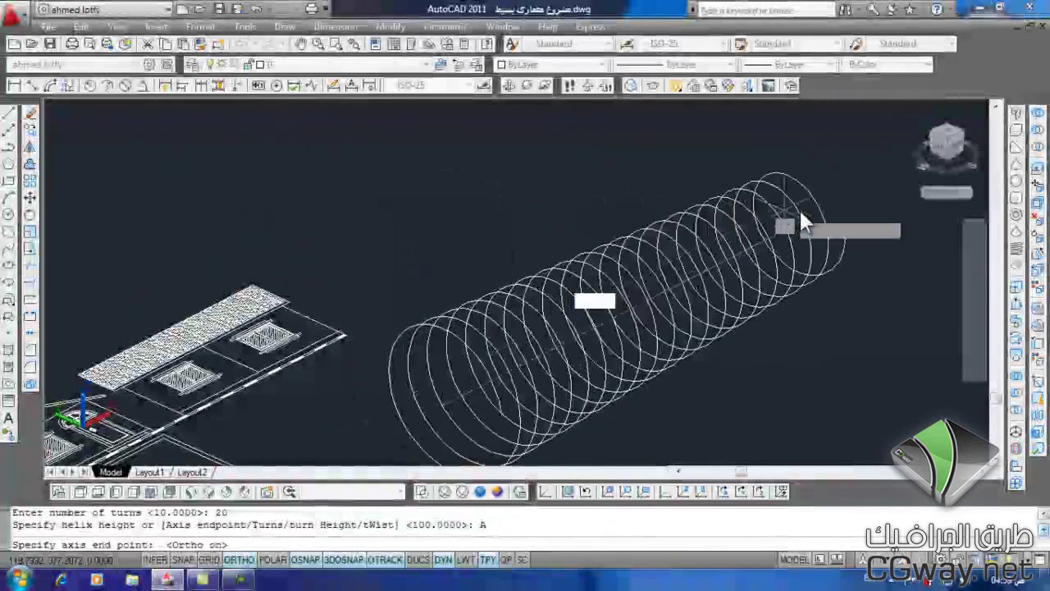
left_click(822, 208)
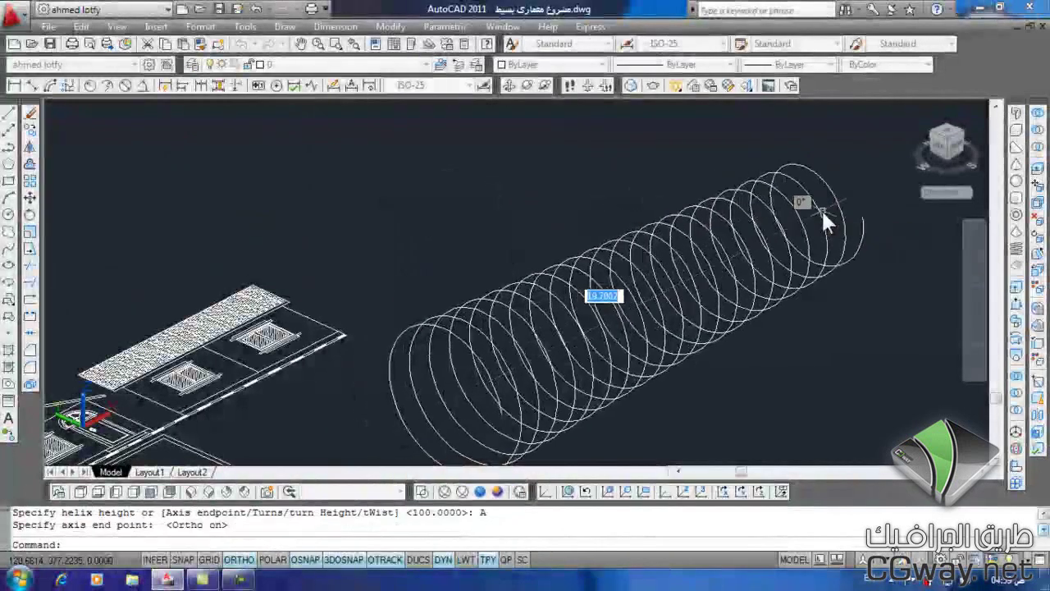
scroll(742, 341, "down", 3)
scroll(742, 341, "down", 2)
scroll(736, 362, "up", 4)
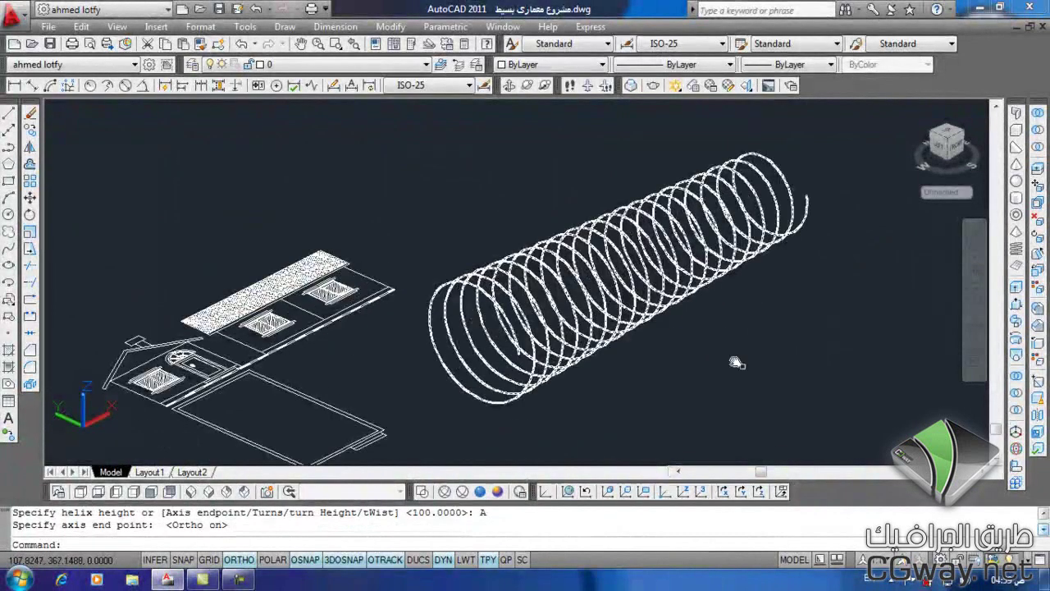
scroll(787, 296, "down", 4)
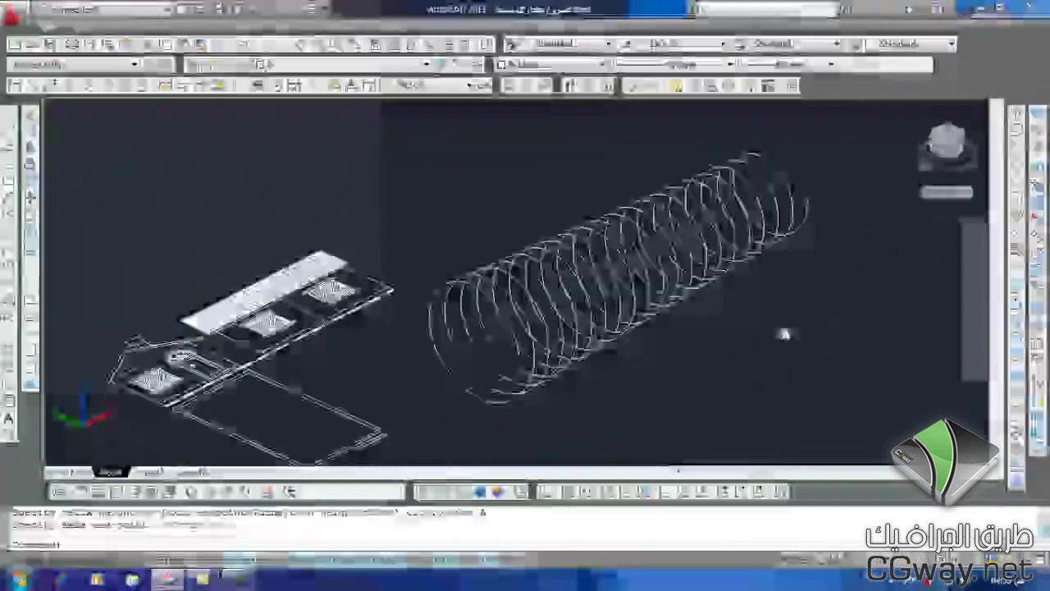
left_click_drag(745, 235, 677, 355)
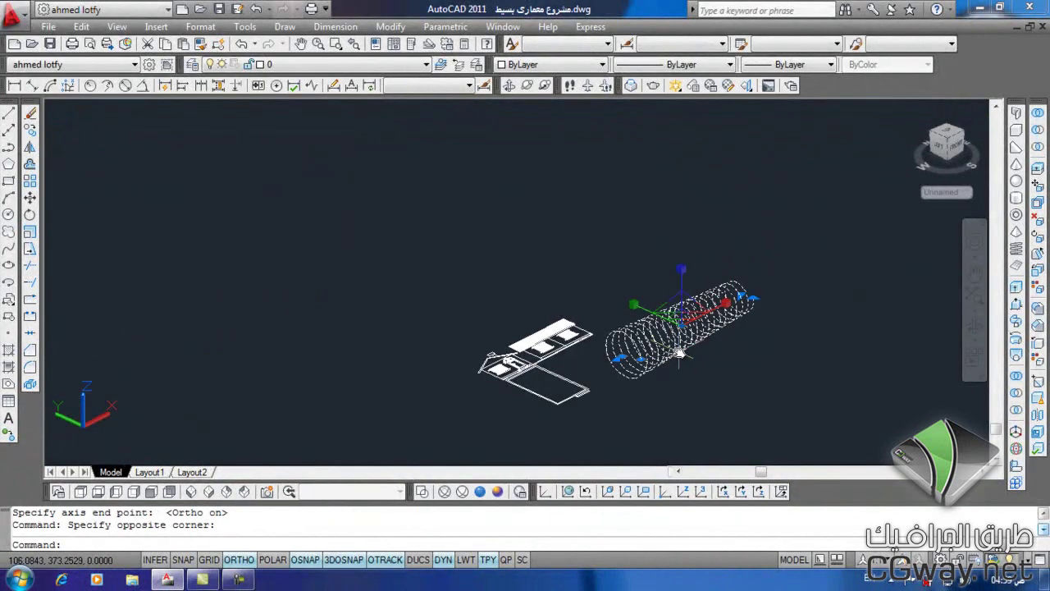
type("e")
key("Return")
scroll(574, 370, "up", 1)
scroll(438, 344, "up", 2)
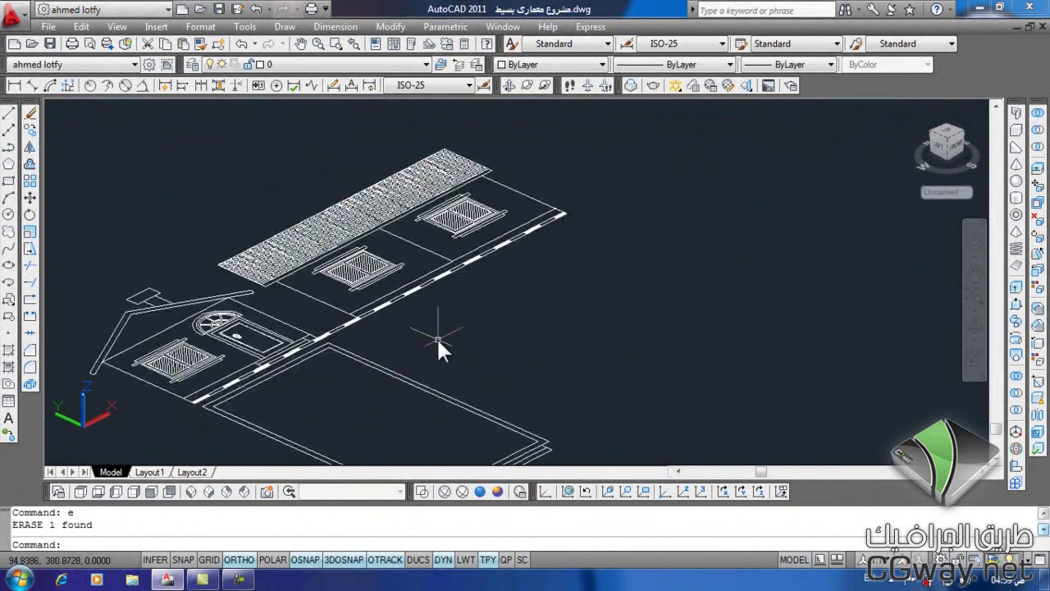
scroll(497, 327, "up", 2)
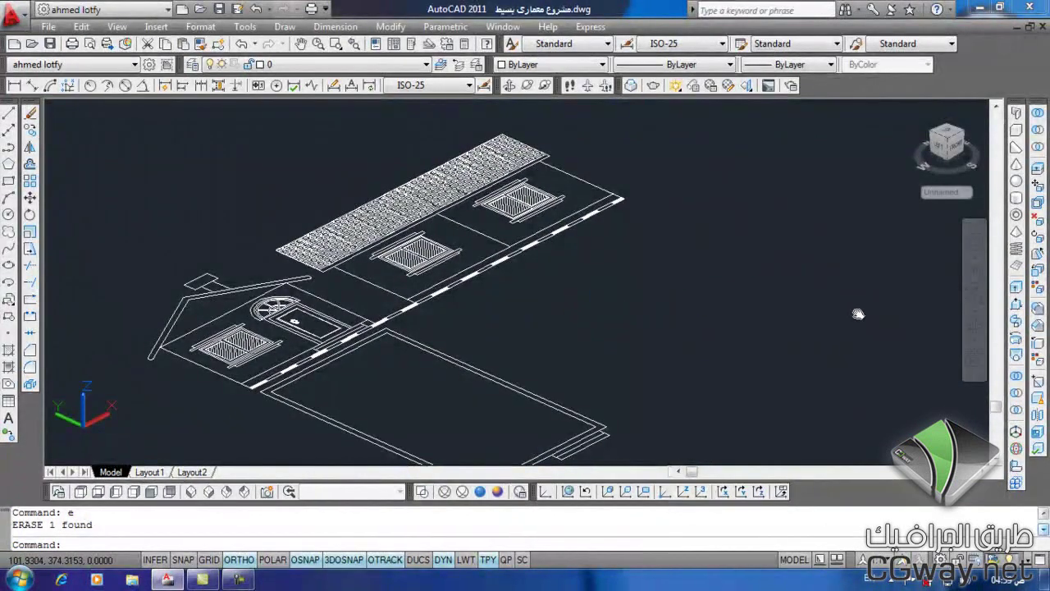
left_click(1018, 271)
scroll(533, 288, "down", 4)
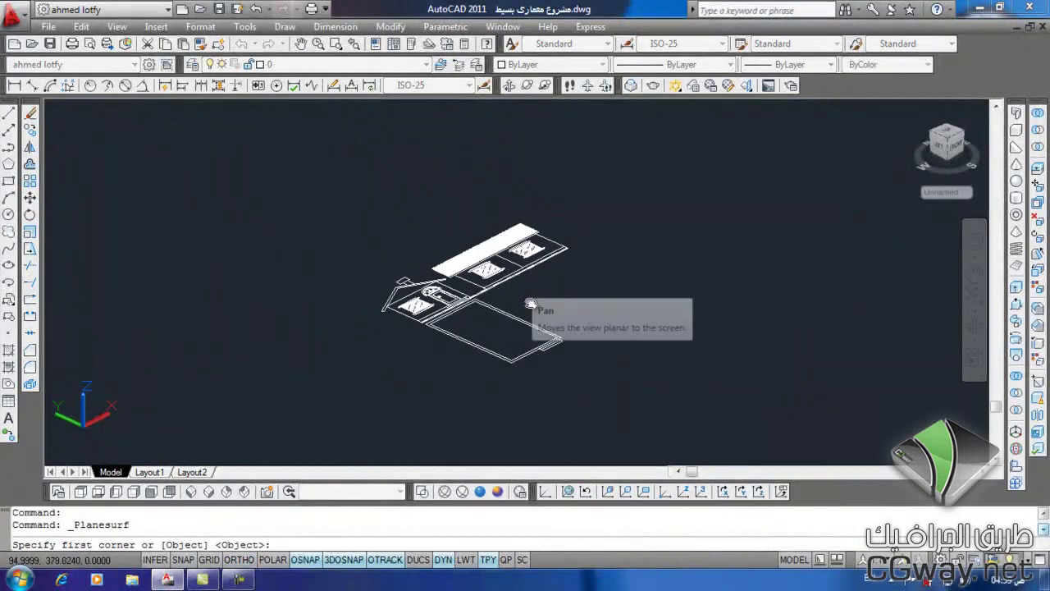
middle_click_drag(532, 289, 505, 278)
left_click(513, 133)
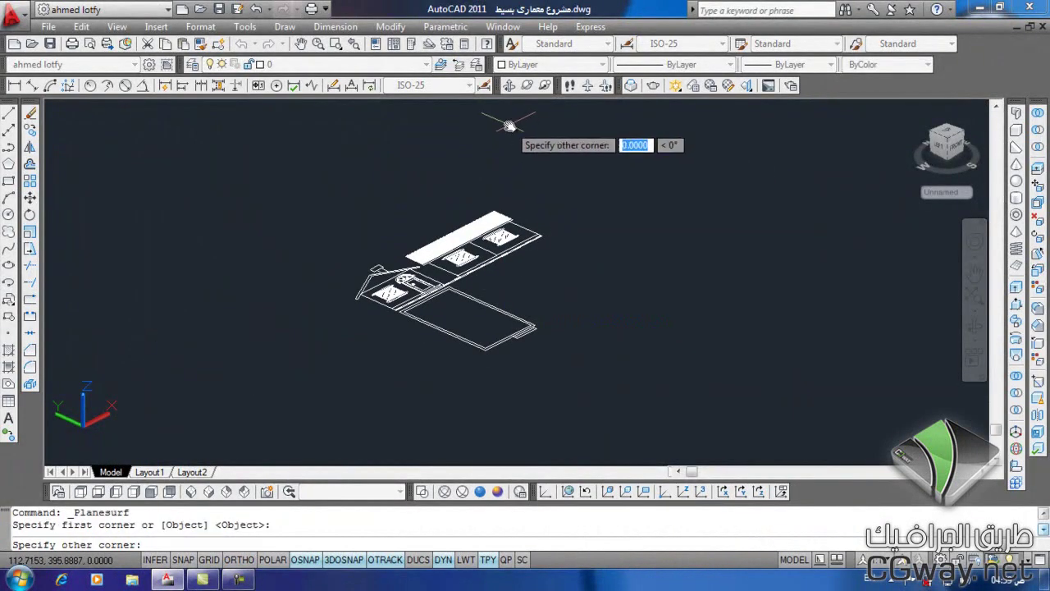
left_click(460, 462)
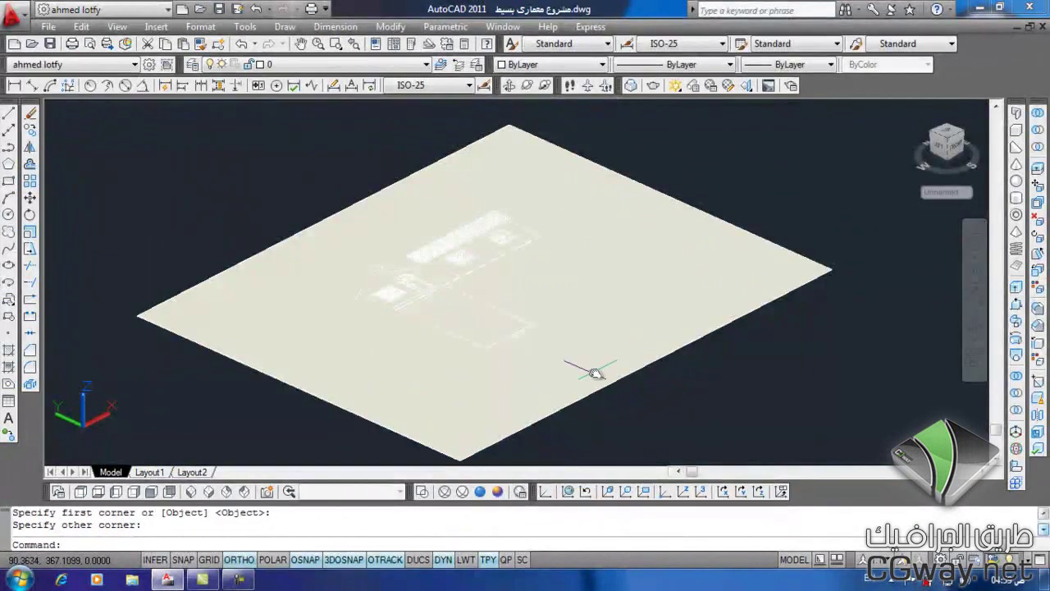
scroll(663, 394, "up", 2)
middle_click_drag(506, 323, 443, 374)
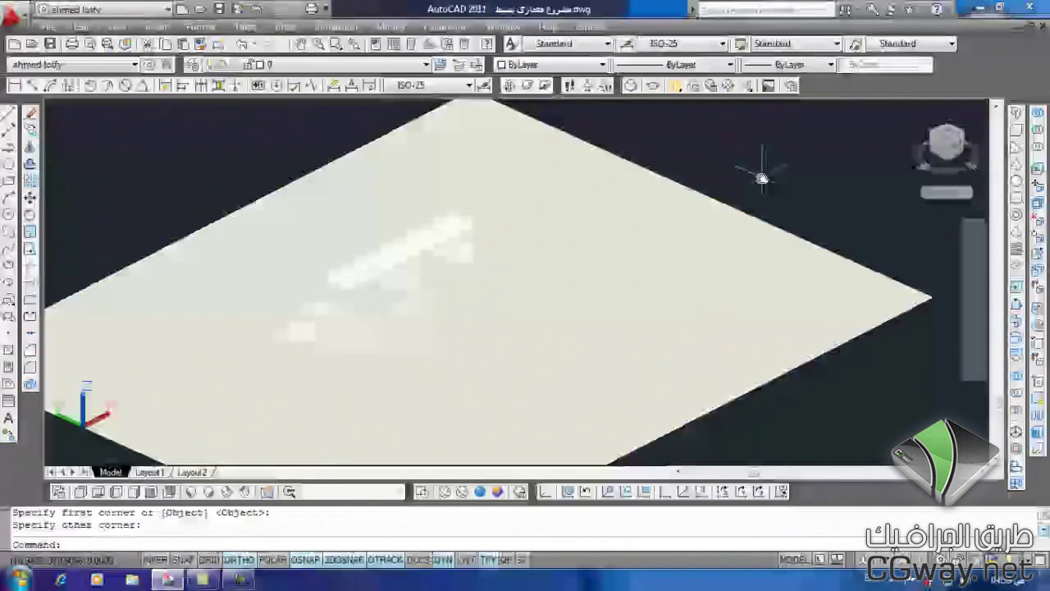
left_click(755, 169)
left_click(674, 283)
type("e")
key("Return")
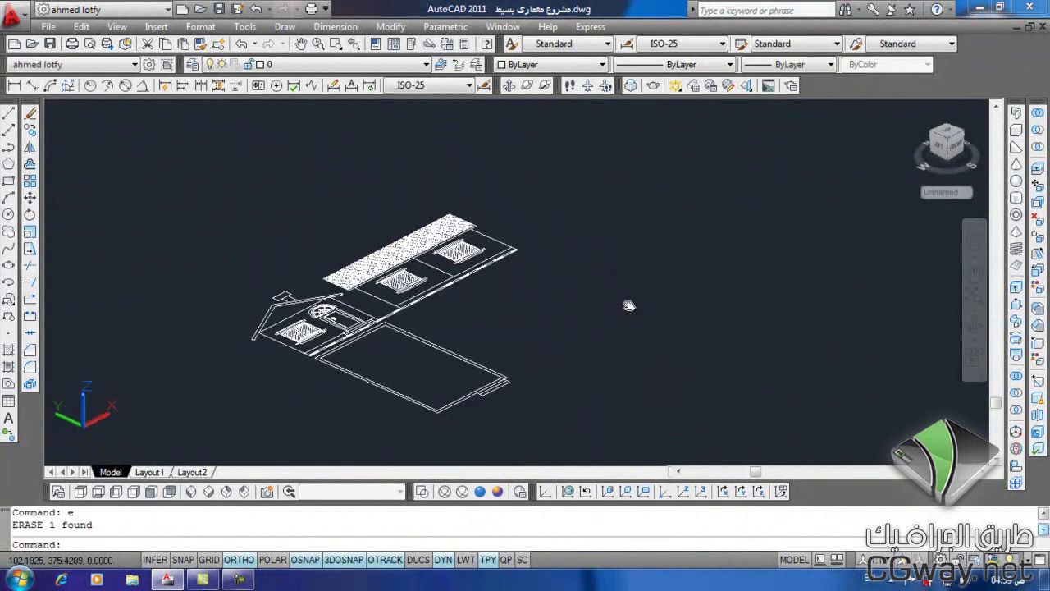
left_click(9, 181)
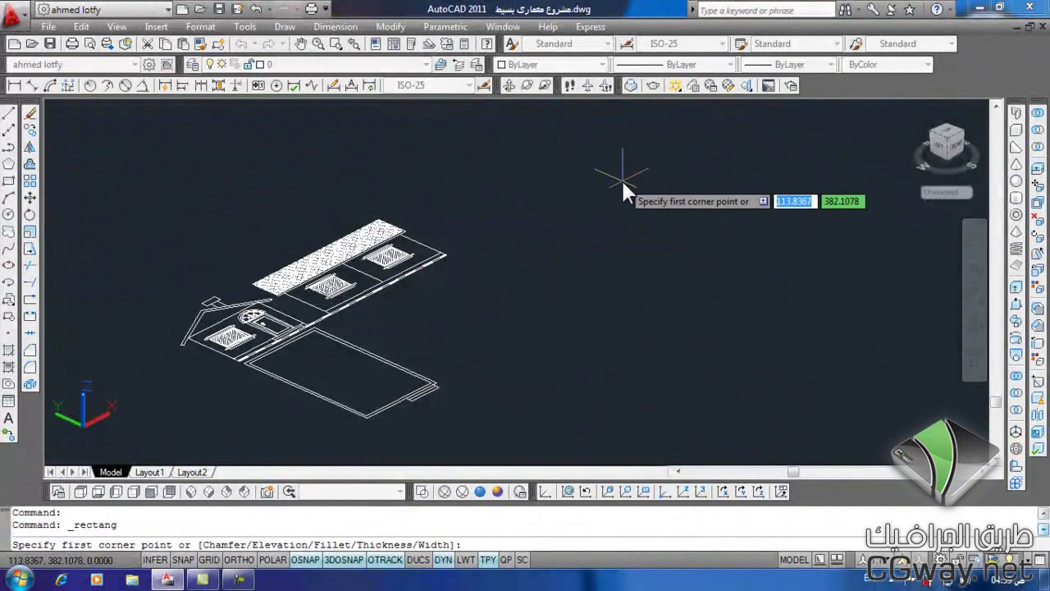
left_click(621, 178)
left_click(637, 371)
middle_click_drag(637, 372, 609, 400)
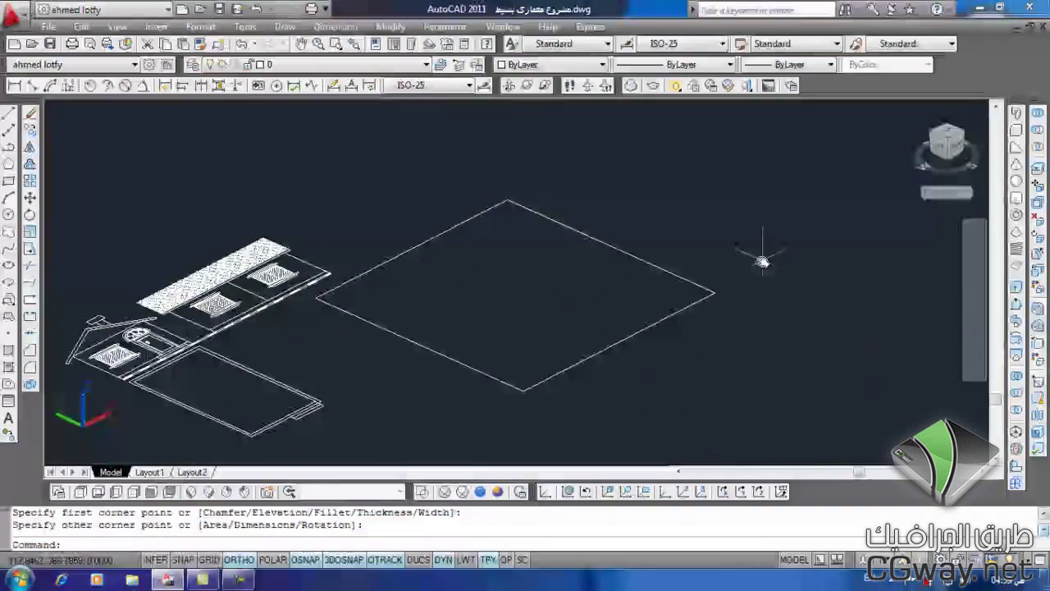
key("Escape")
left_click(743, 269)
left_click(606, 380)
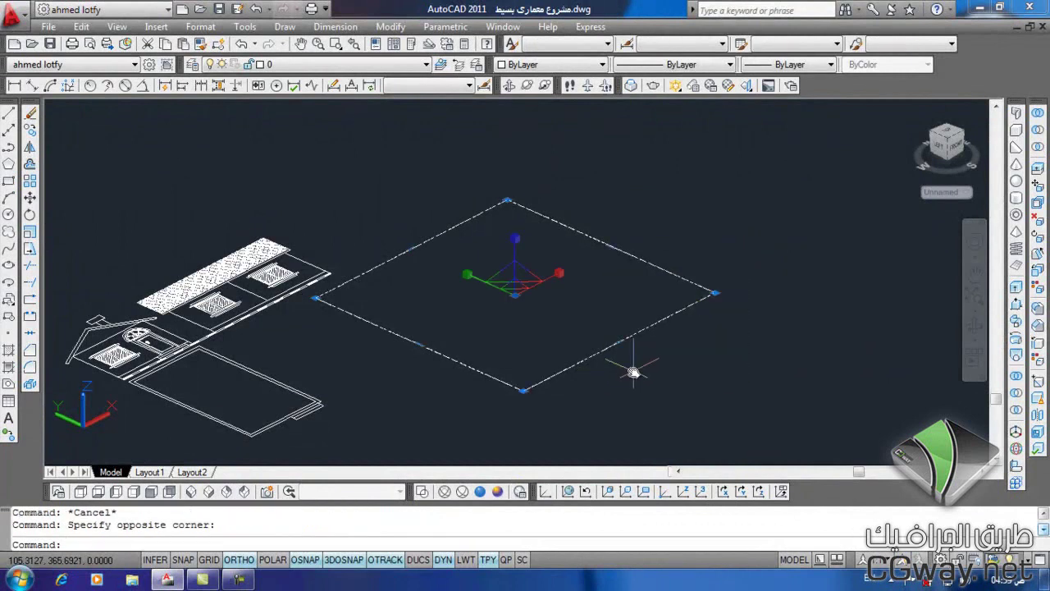
type("e")
key("Return")
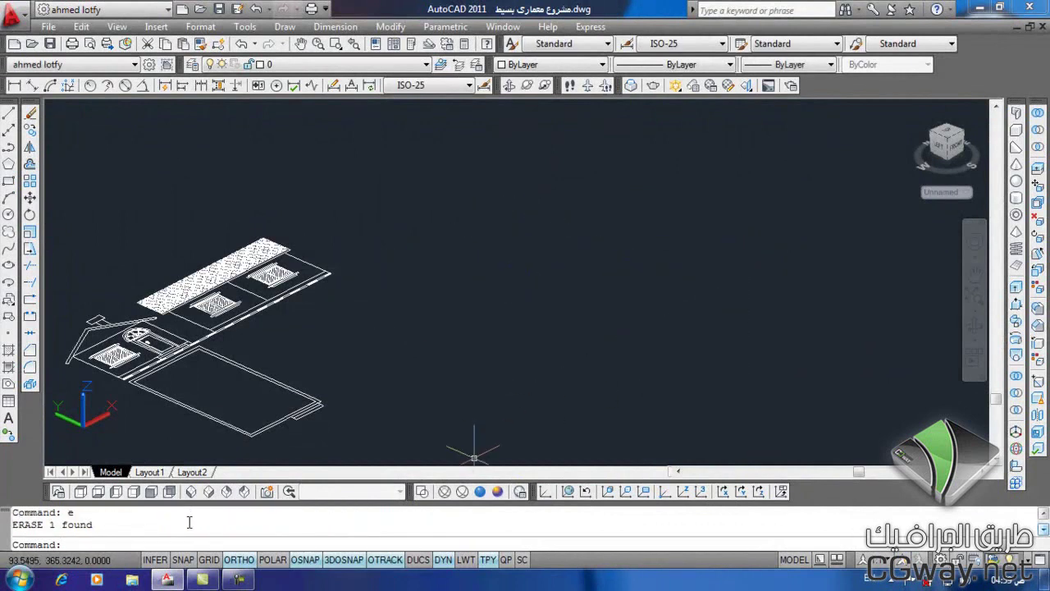
- Switch to a parallel-projection top view and draw a rectangle beside the house
left_click(80, 490)
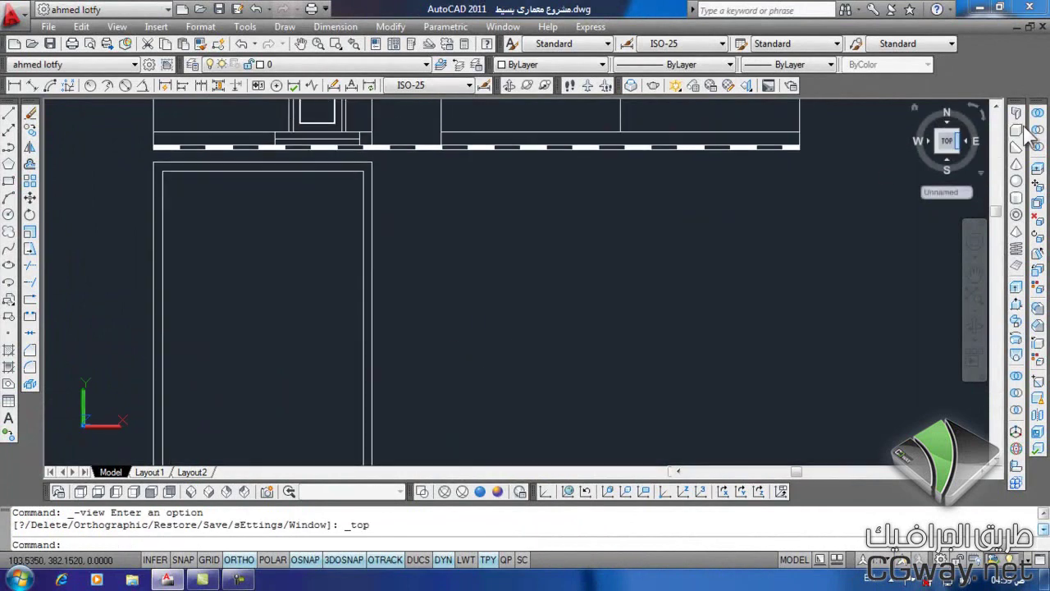
right_click(995, 176)
left_click(886, 205)
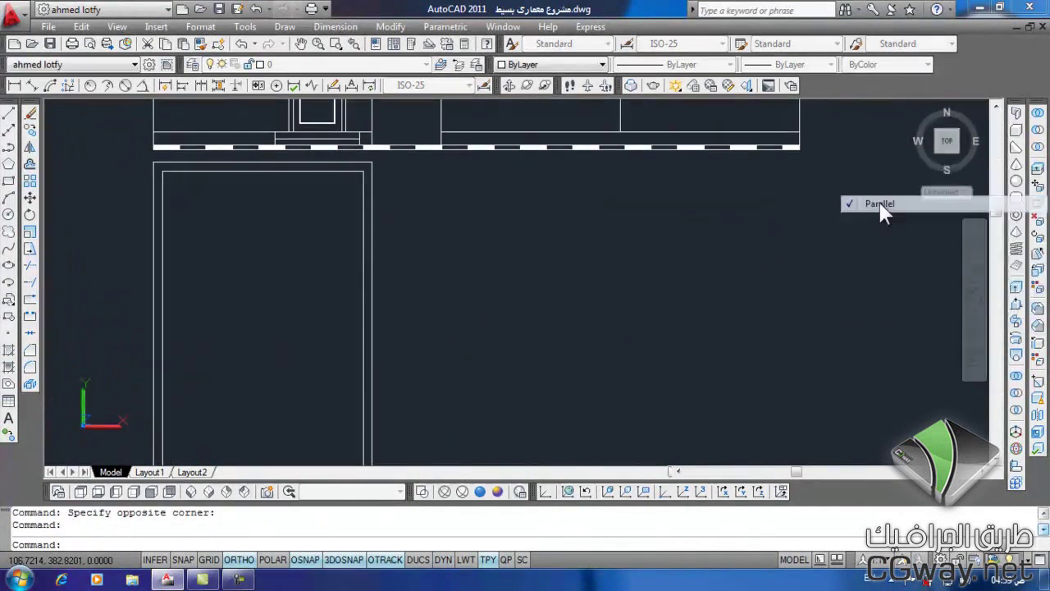
left_click(8, 181)
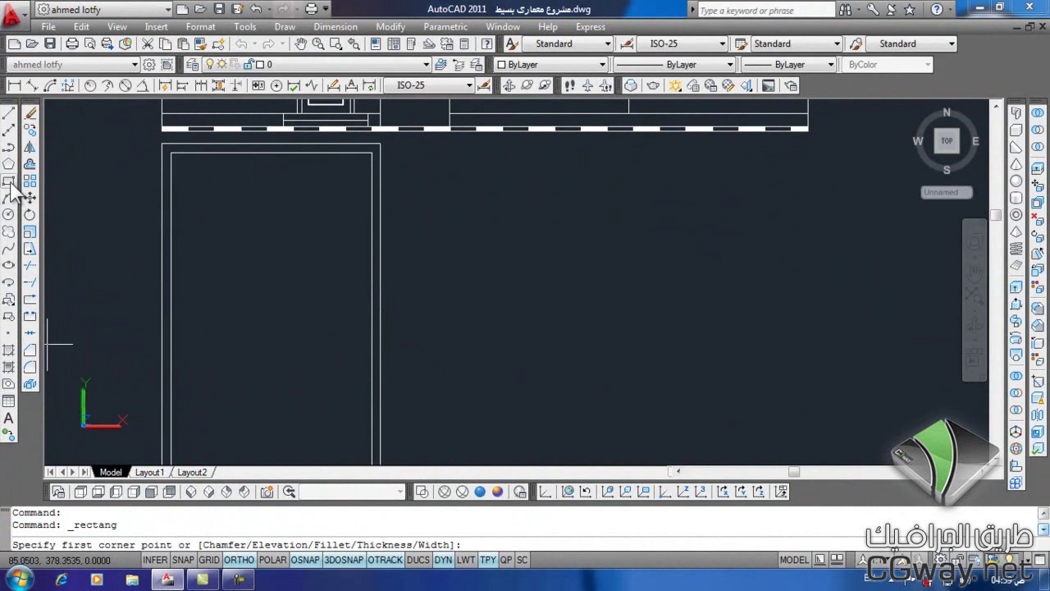
left_click(622, 291)
left_click(790, 402)
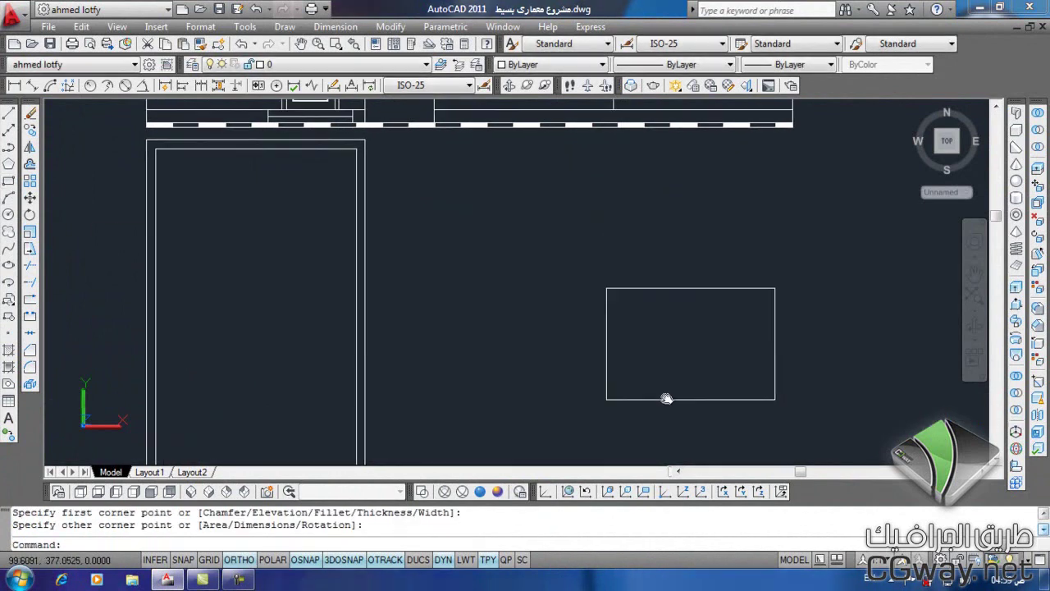
middle_click_drag(665, 398, 574, 321)
- Draw a circle centred on the rectangle's bottom-edge midpoint and select it
type("c")
key("Return")
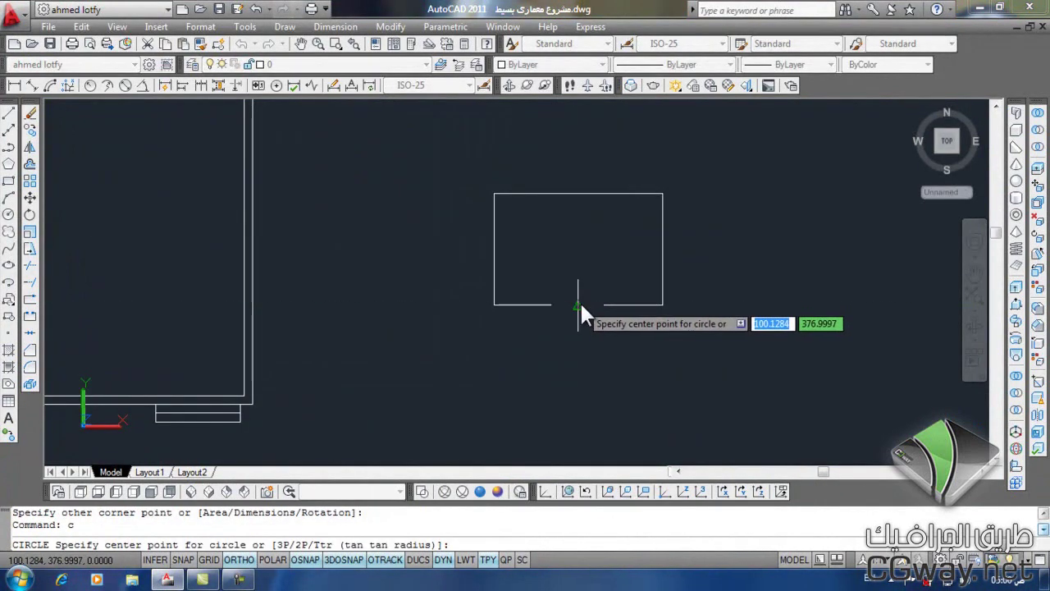
left_click(579, 305)
left_click(587, 331)
key("Return")
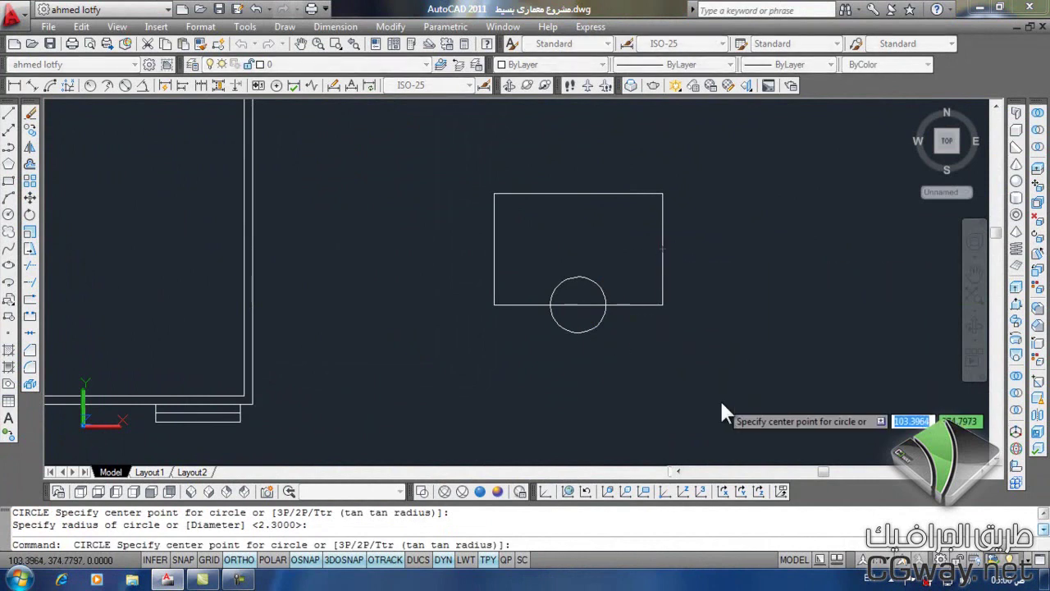
key("Return")
key("Escape")
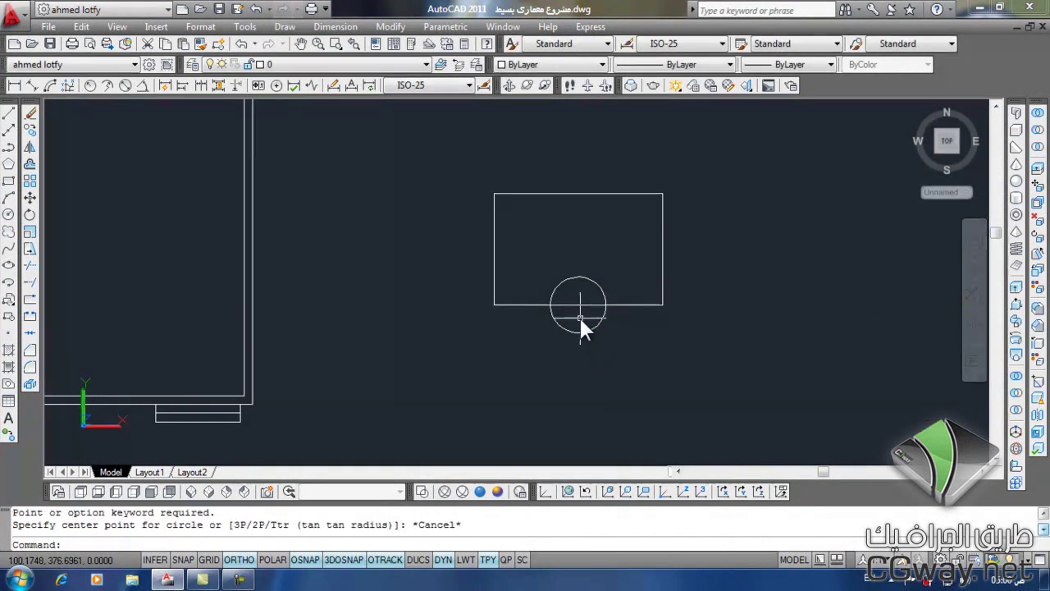
left_click(579, 315)
left_click(561, 396)
- Copy the circle to the midpoints of the right, top and left edges
type("co")
key("Return")
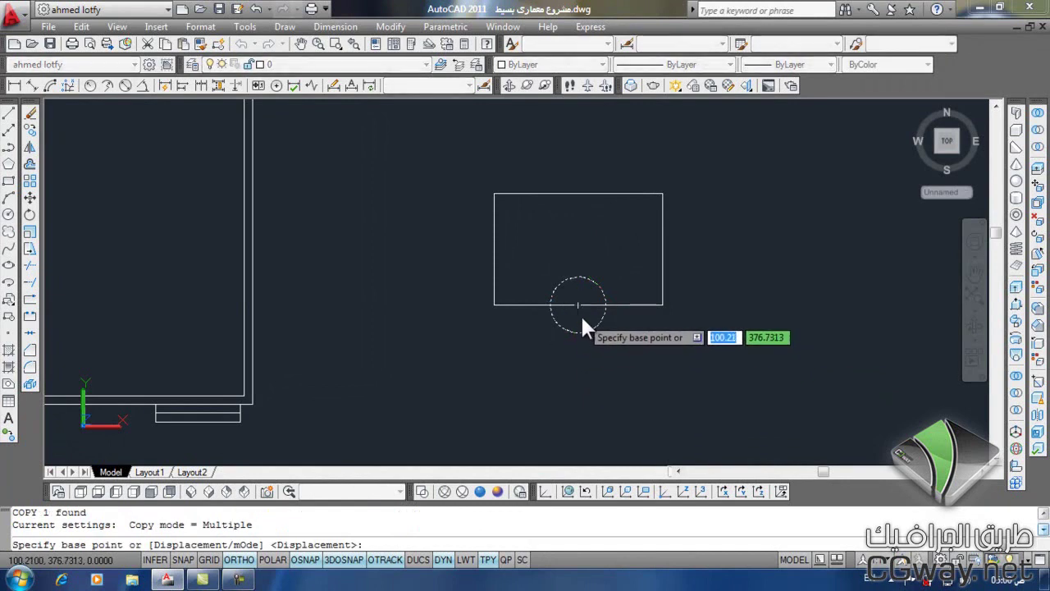
left_click(577, 305)
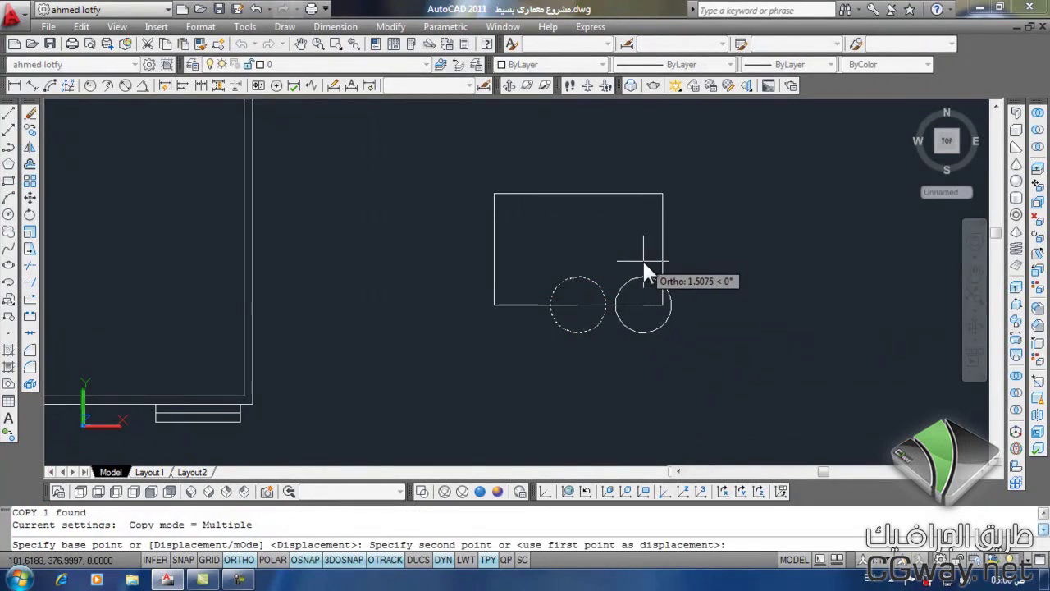
key("F8")
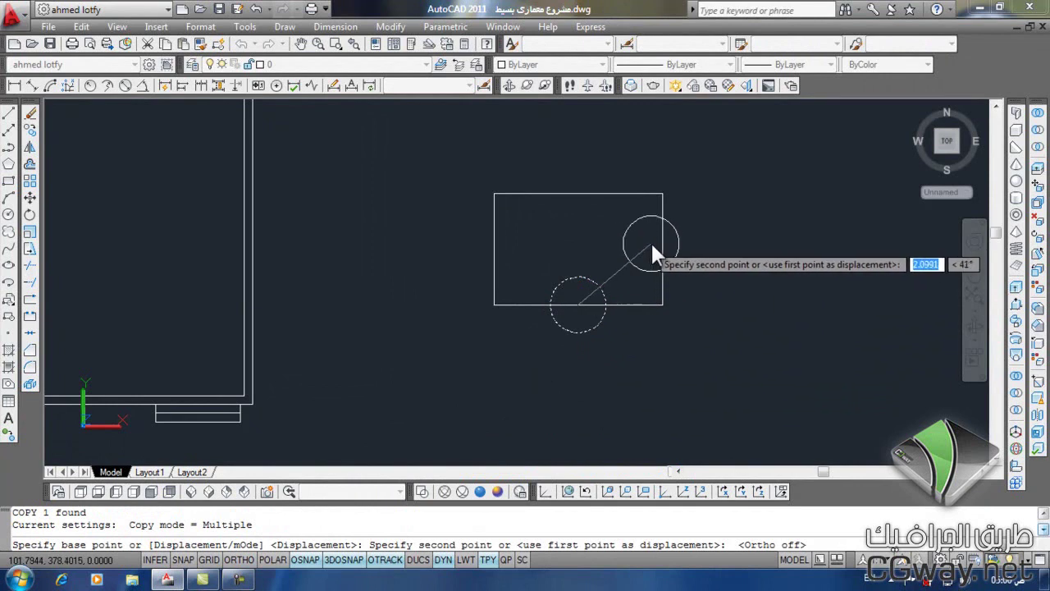
left_click(662, 244)
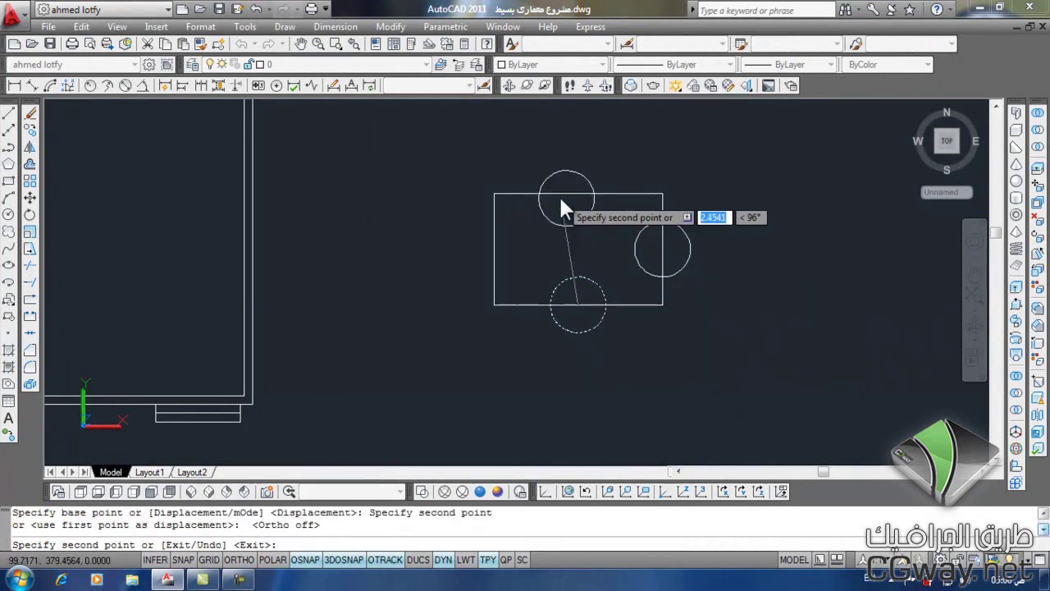
left_click(578, 192)
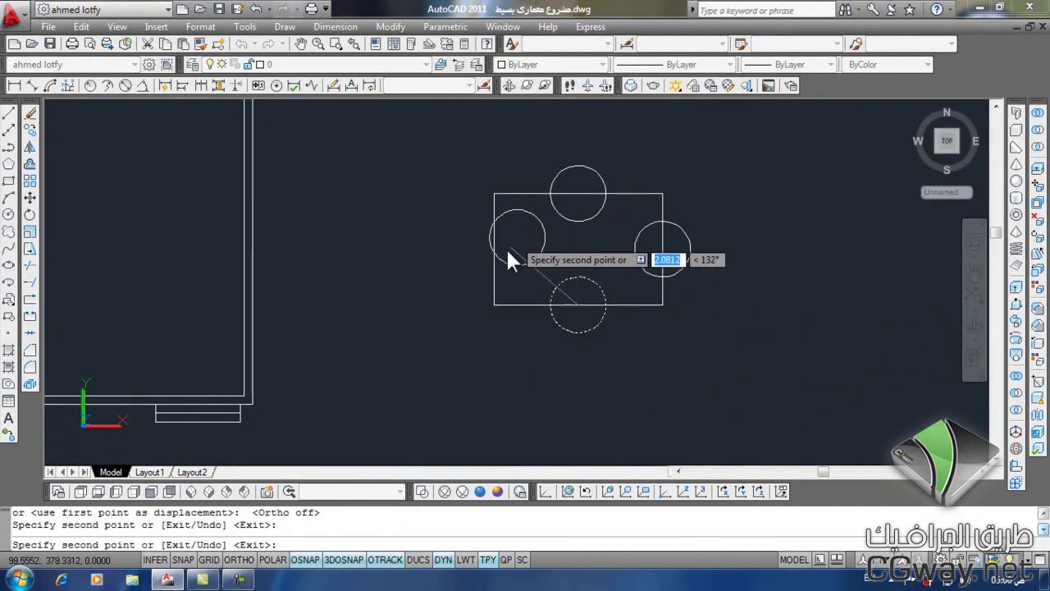
left_click(492, 247)
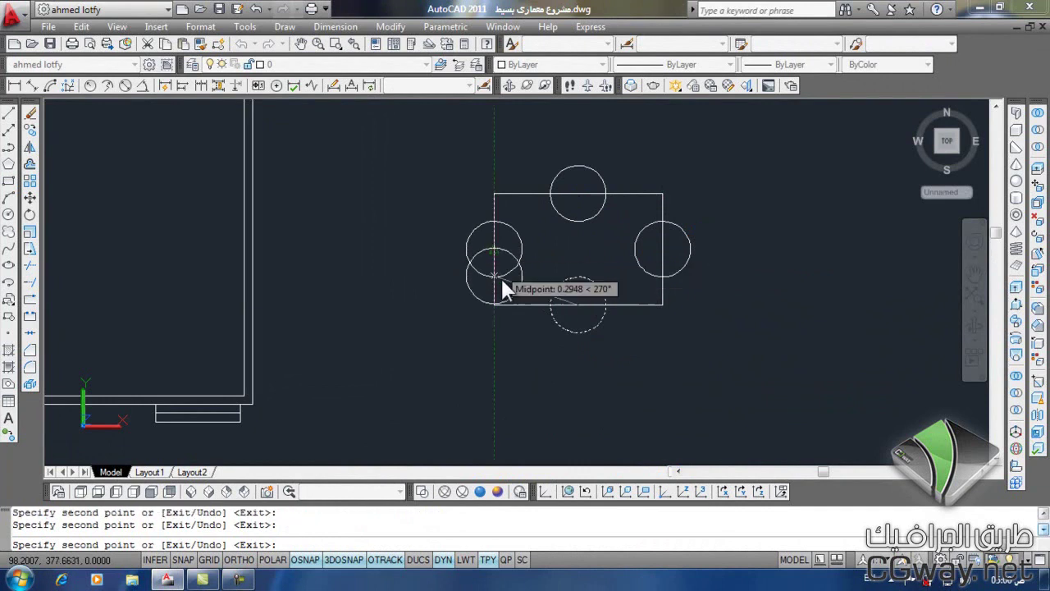
key("Return")
mouse_move(512, 372)
middle_mouse_down()
mouse_move(442, 382)
mouse_move(473, 386)
middle_mouse_up()
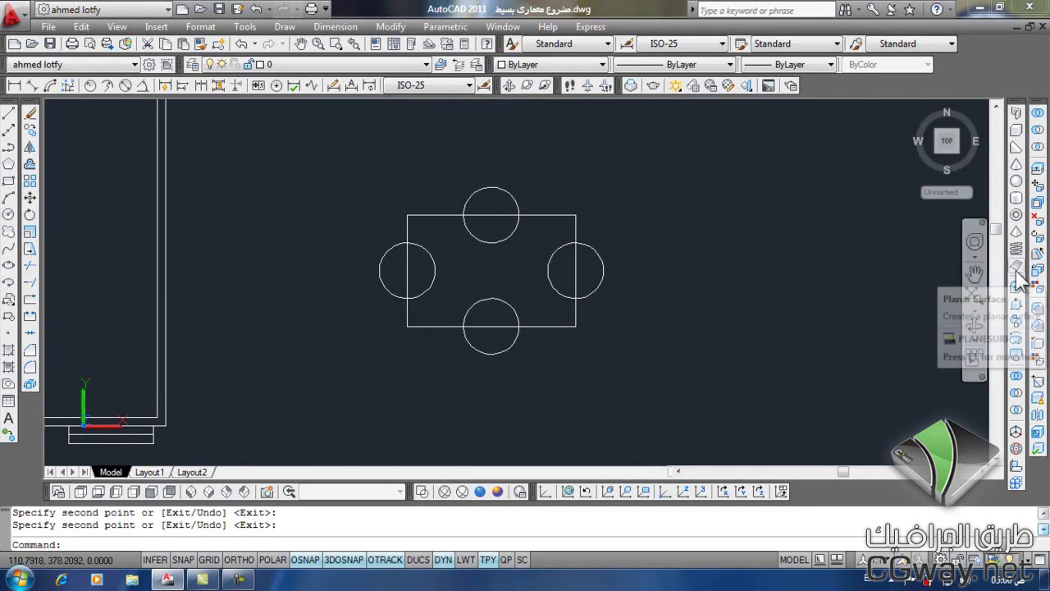
type("tr")
- Trim the right and bottom overlapping arcs and edges, undoing the mistaken trims
key("Return")
key("Return")
left_click(585, 255)
left_click(496, 285)
left_click(569, 276)
left_click(534, 285)
left_click(502, 283)
left_click(484, 316)
left_click(484, 310)
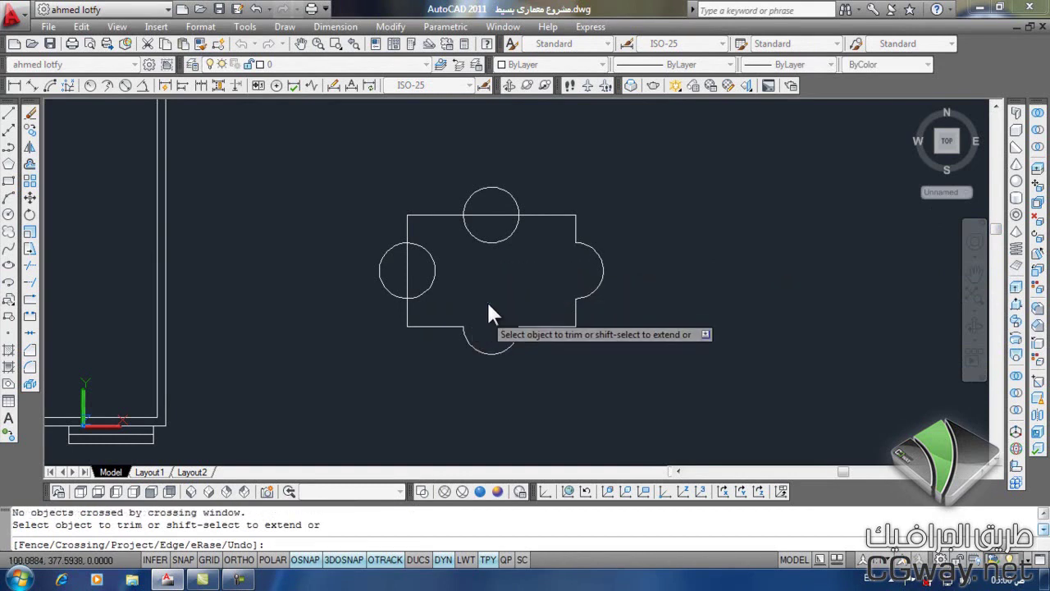
left_click(502, 209)
left_click(461, 297)
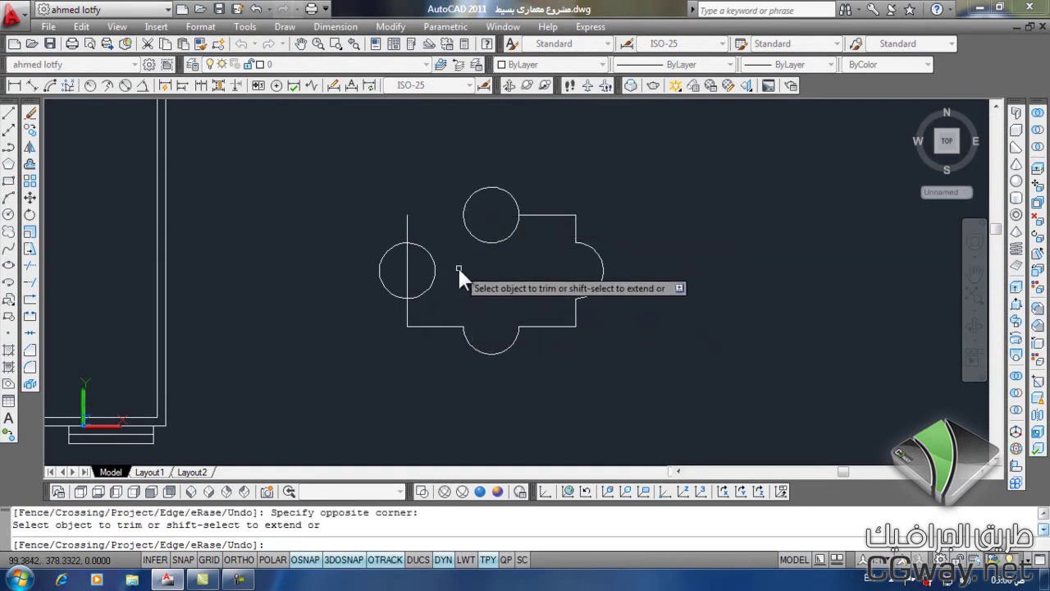
key("u")
key("Return")
key("u")
key("Return")
key("u")
key("Return")
key("u")
key("Return")
- Trim the top and left circle arcs and edge segments inside the overlaps
left_click(502, 234)
left_click(493, 215)
left_click(462, 244)
left_click(419, 275)
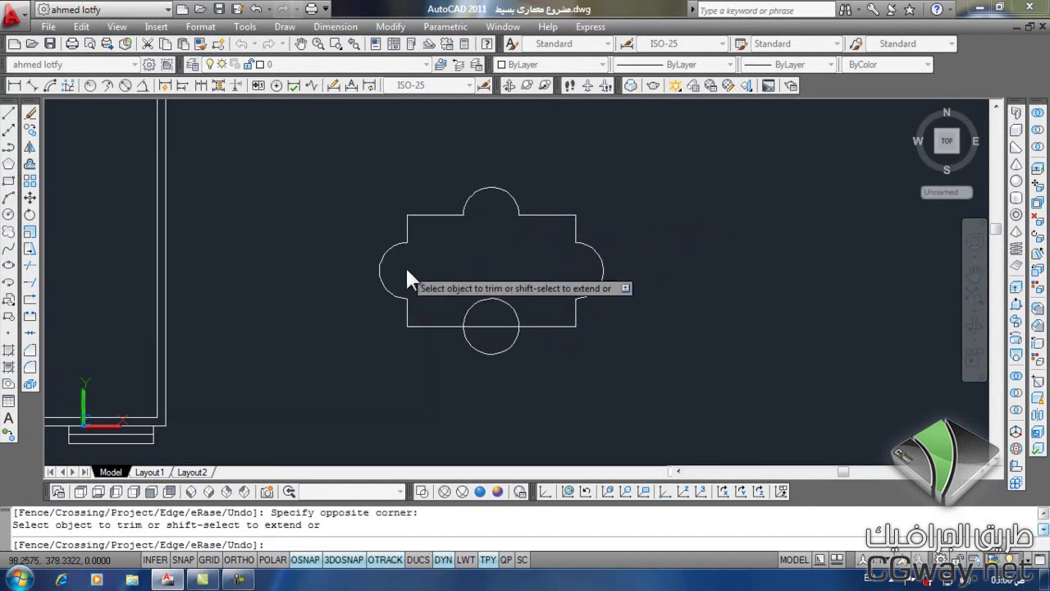
left_click(407, 273)
key("Escape")
- Rerun TR to trim the remaining bottom arc and bottom edge segment
type("tr")
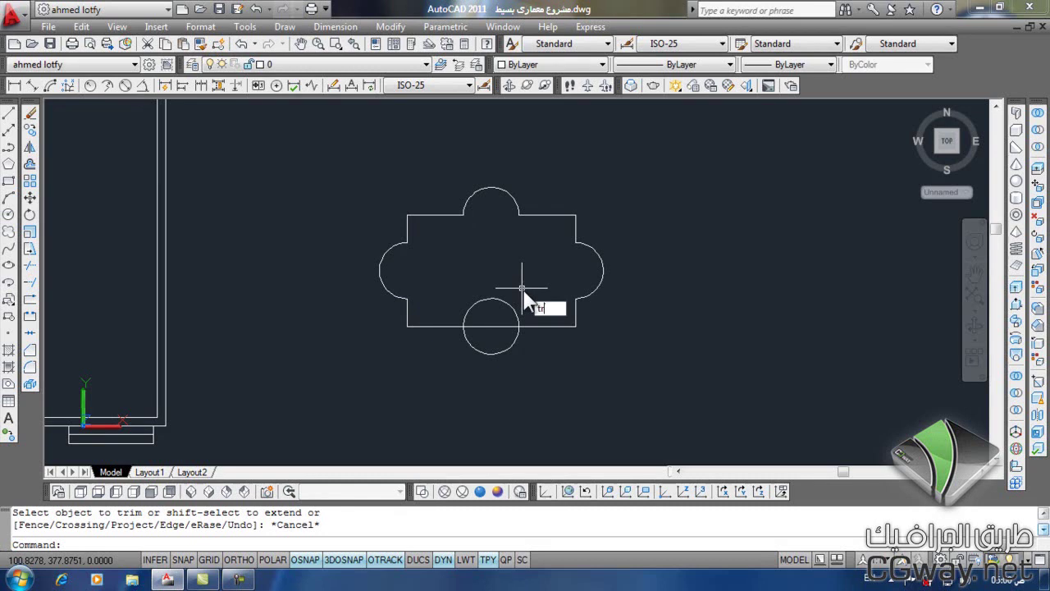
key("Return")
key("Return")
left_click(500, 279)
left_click(493, 322)
left_click(493, 326)
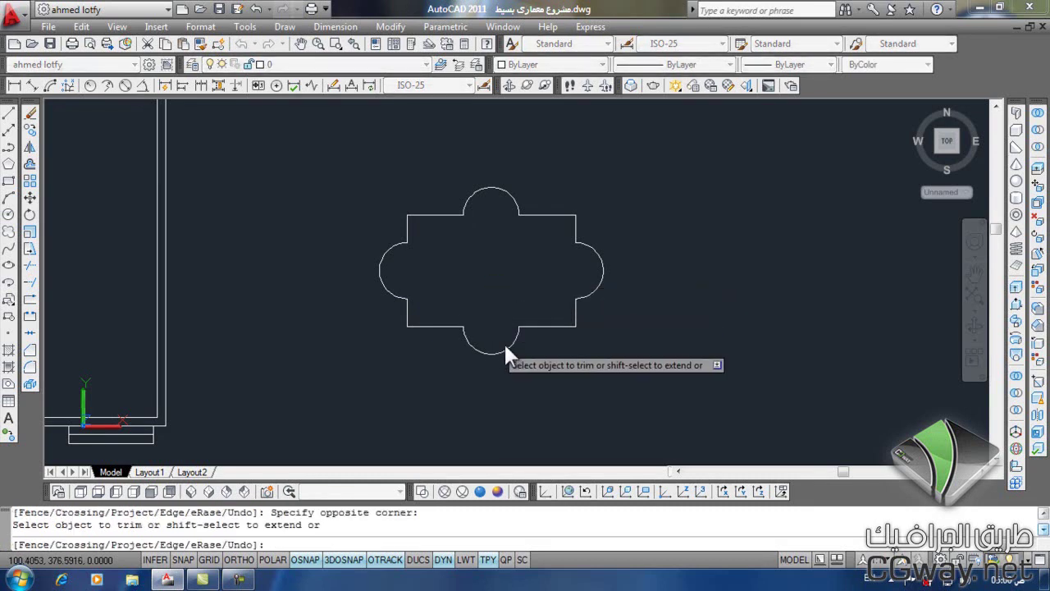
key("Escape")
left_click(578, 66)
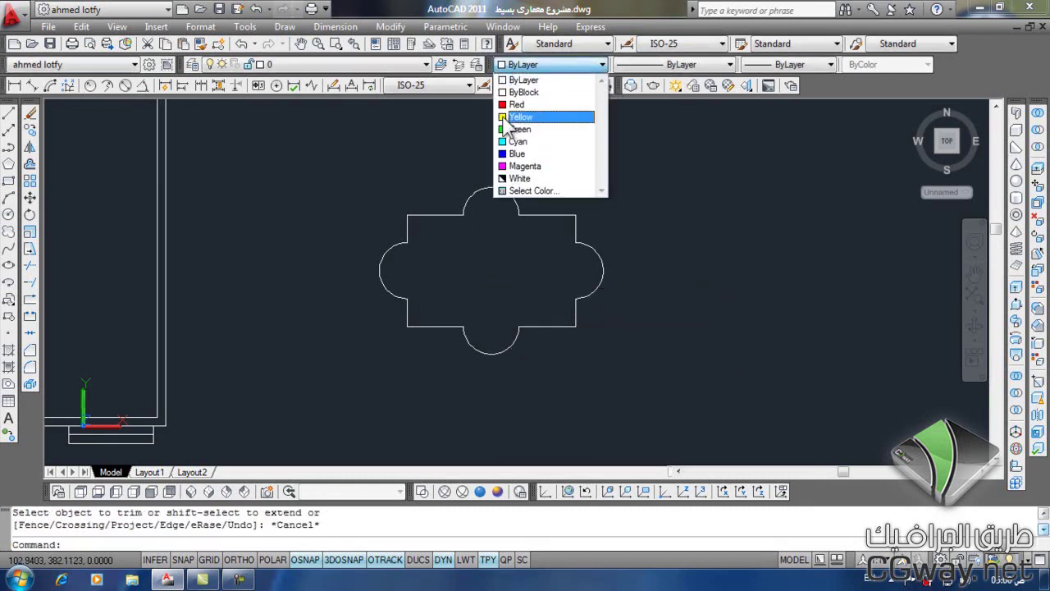
- Set red as the current colour and trace a Boundary polyline by picking inside the cloverleaf
left_click(525, 101)
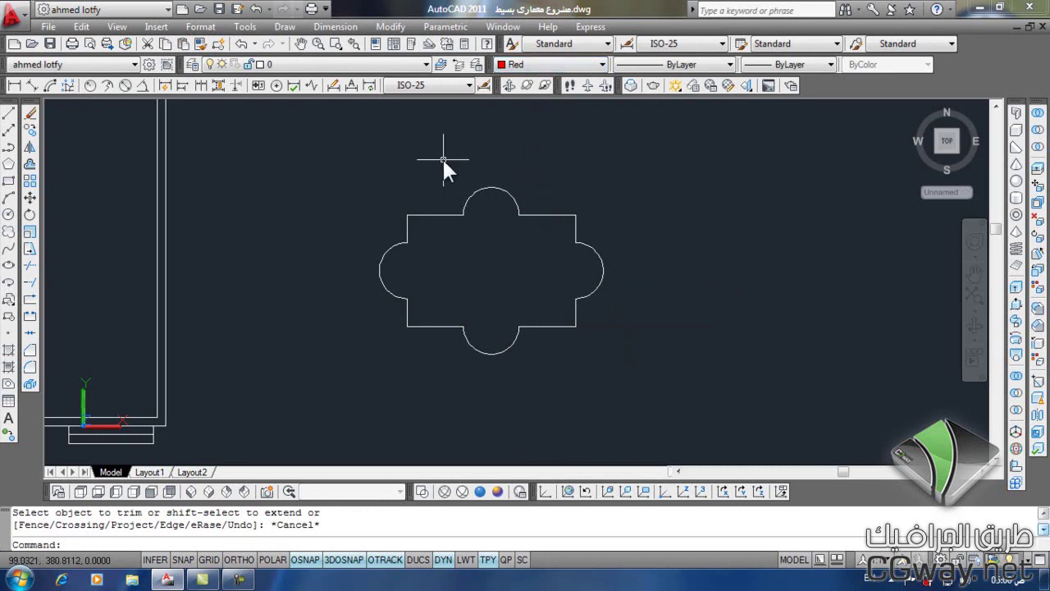
left_click(287, 26)
left_click(344, 414)
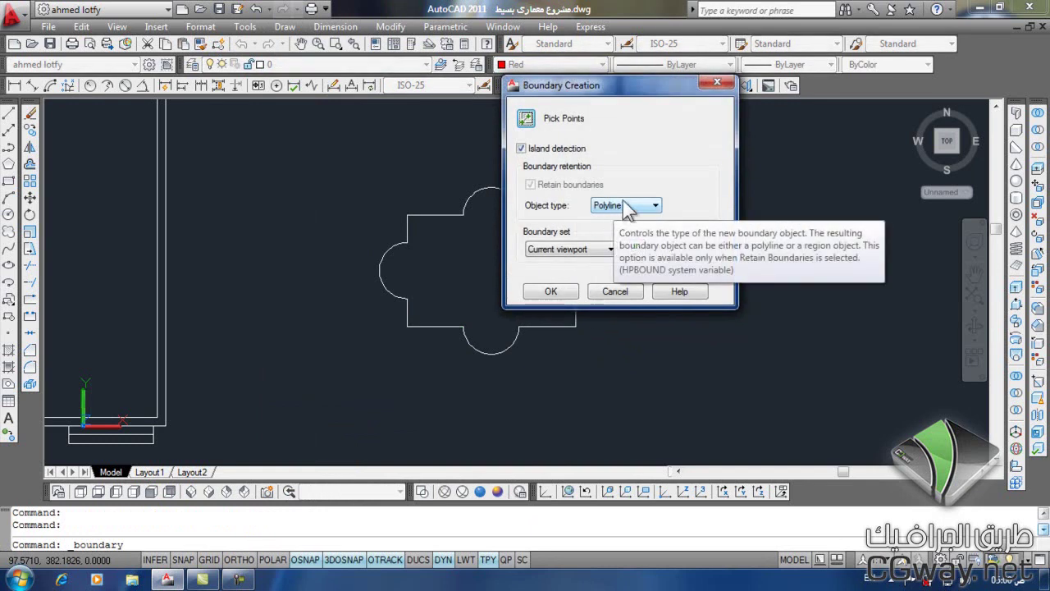
left_click(523, 120)
left_click(510, 246)
key("Return")
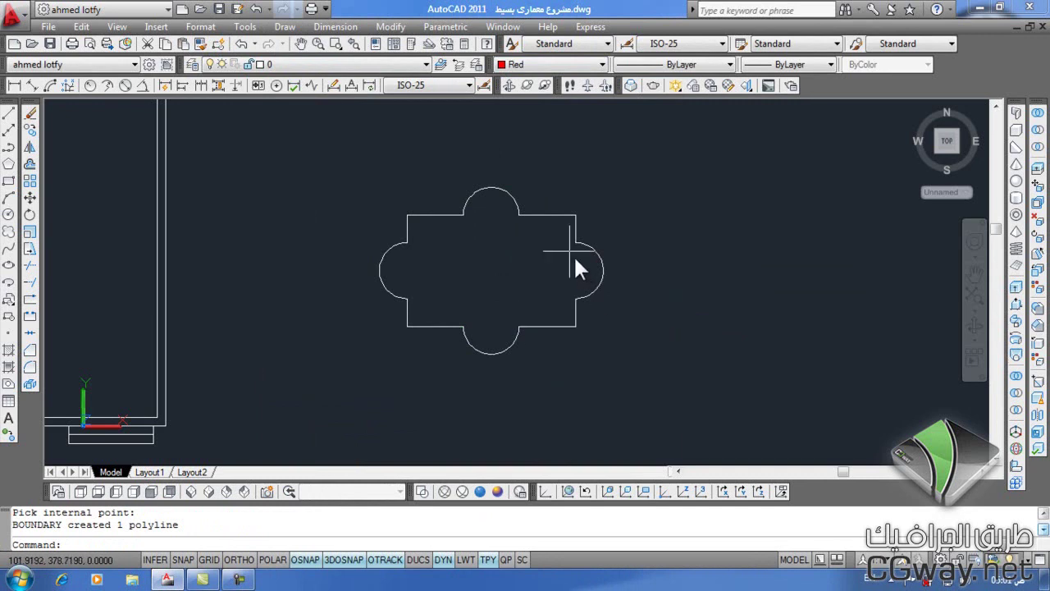
left_click(560, 327)
- Erase the stray segment at the bottom-right of the shape
key("Escape")
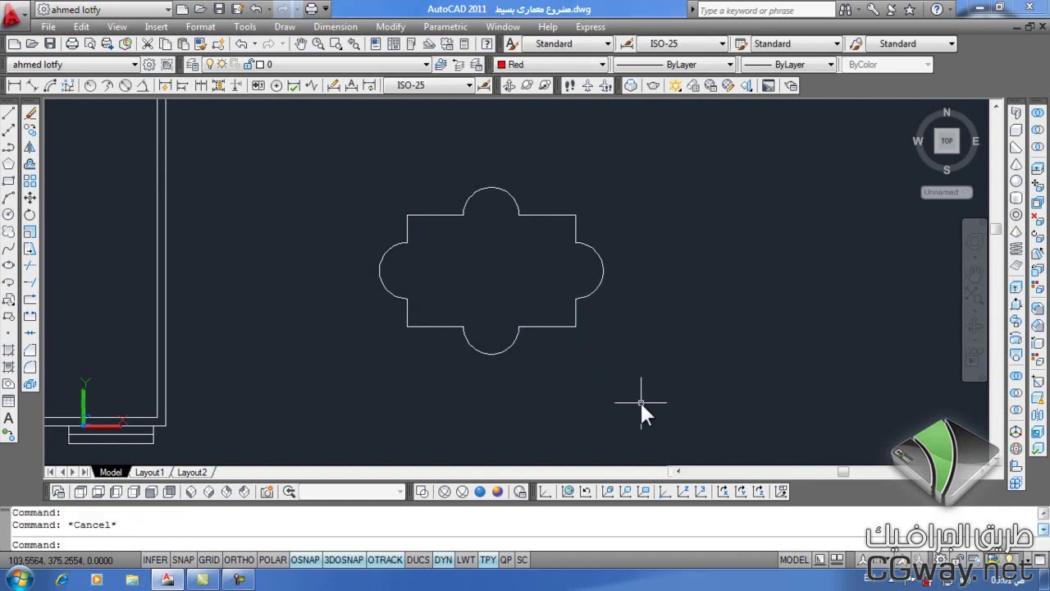
left_click(560, 327)
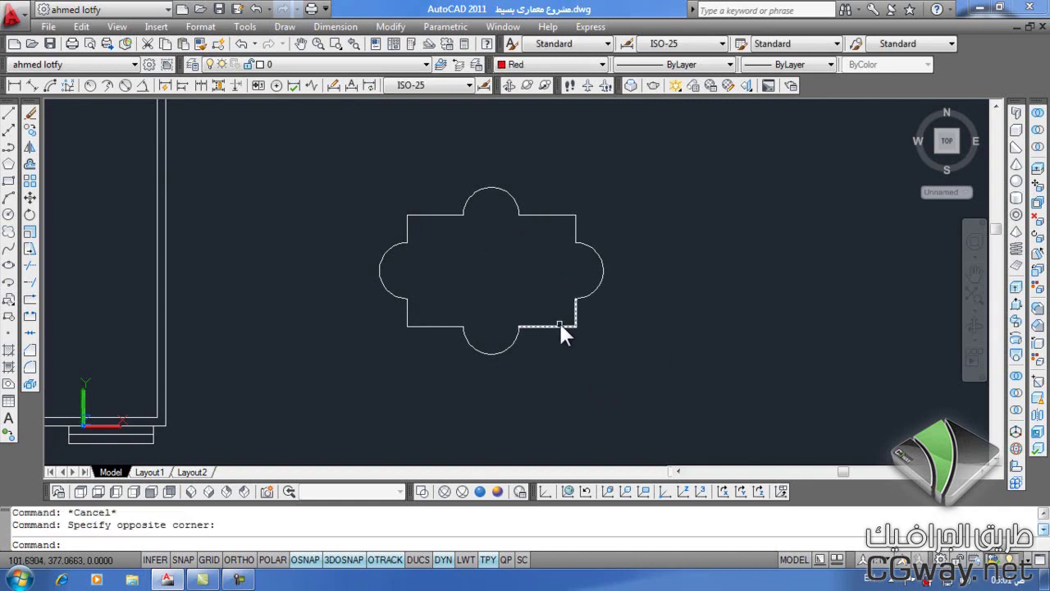
left_click(560, 325)
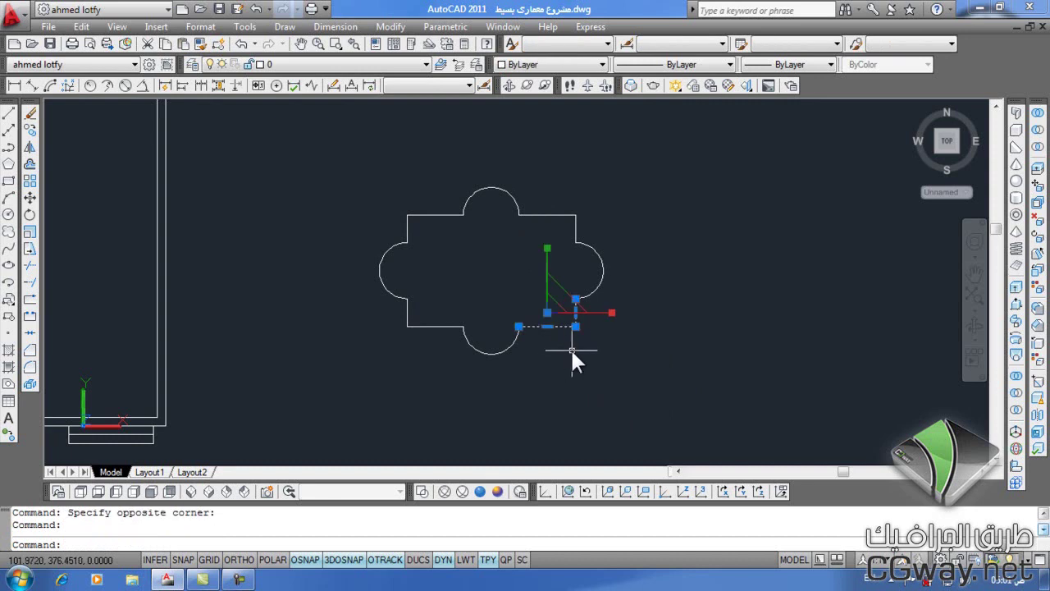
type("e")
key("Return")
- Move the red boundary outline to the right
left_click(572, 328)
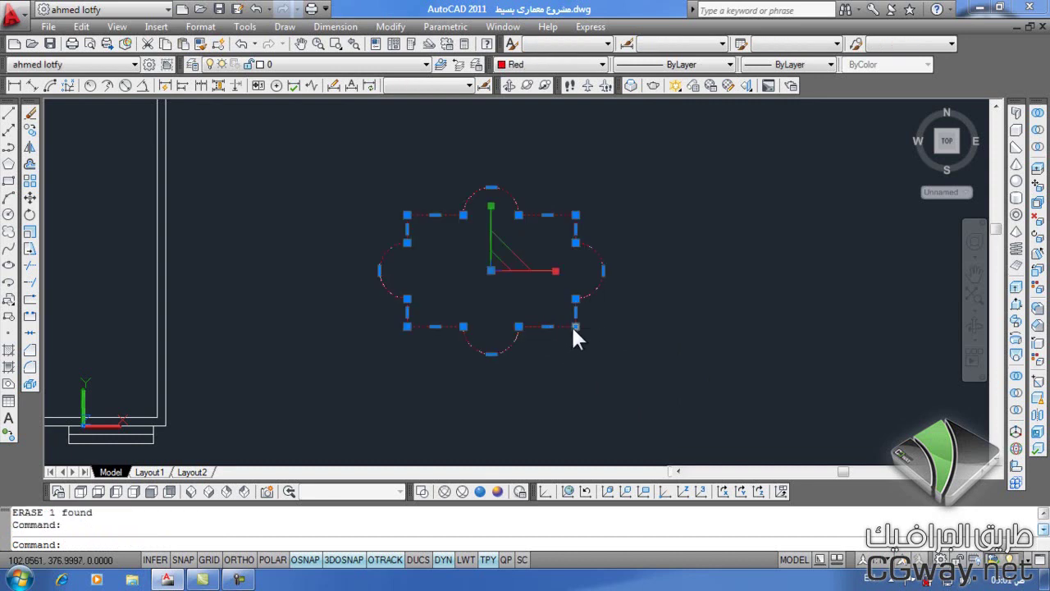
key("Return")
left_click(461, 403)
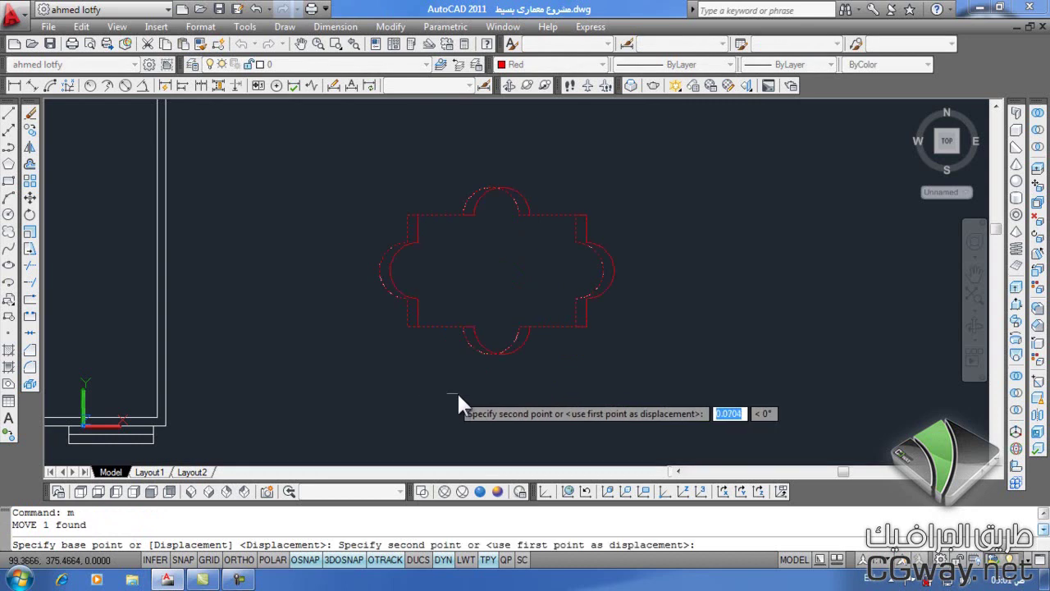
left_click(726, 382)
- Window-select the leftover white trimmed shape and erase it
left_click(619, 155)
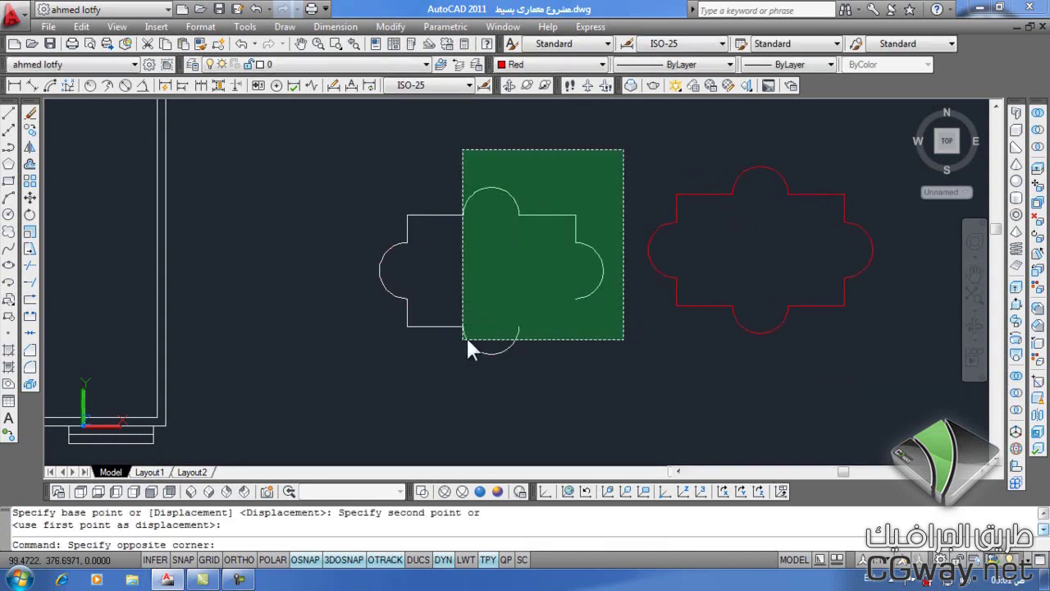
left_click(358, 371)
type("e")
key("Return")
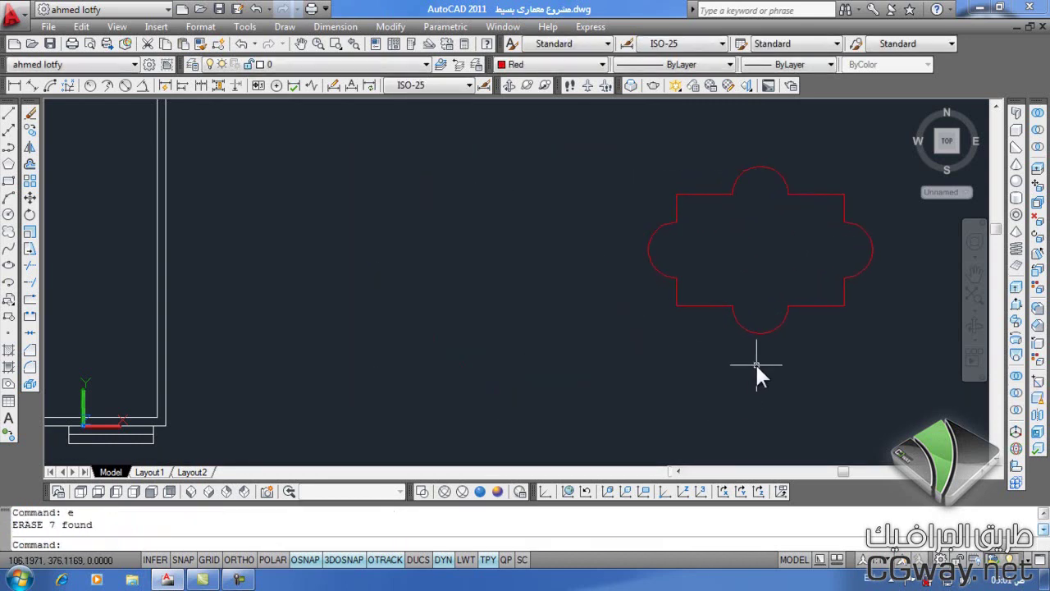
- Orbit to a tilted view, build a Planar Surface from the red outline, and apply Realistic shading
mouse_move(914, 105)
middle_mouse_down("shift")
mouse_move(708, 309)
mouse_move(631, 234)
middle_mouse_up("shift")
scroll(631, 234, "up", 2)
scroll(629, 309, "up", 2)
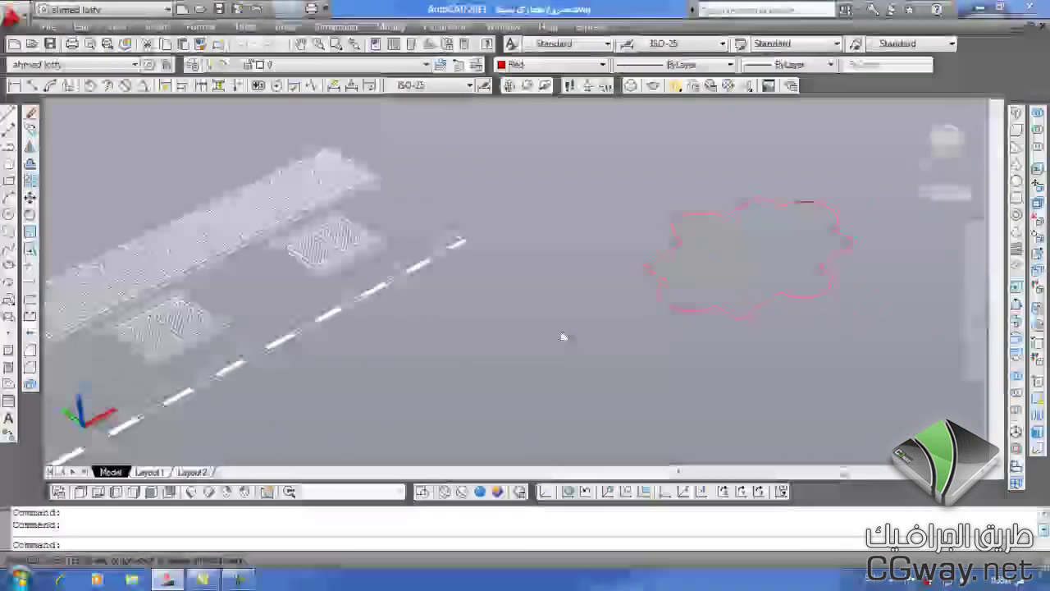
scroll(563, 336, "up", 1)
mouse_move(974, 299)
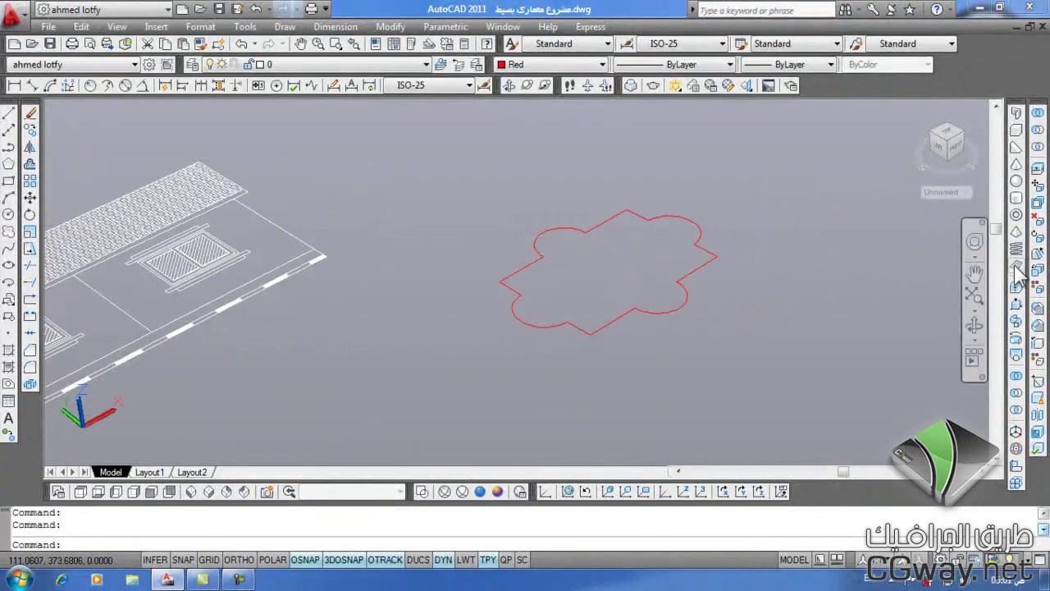
left_click(1017, 269)
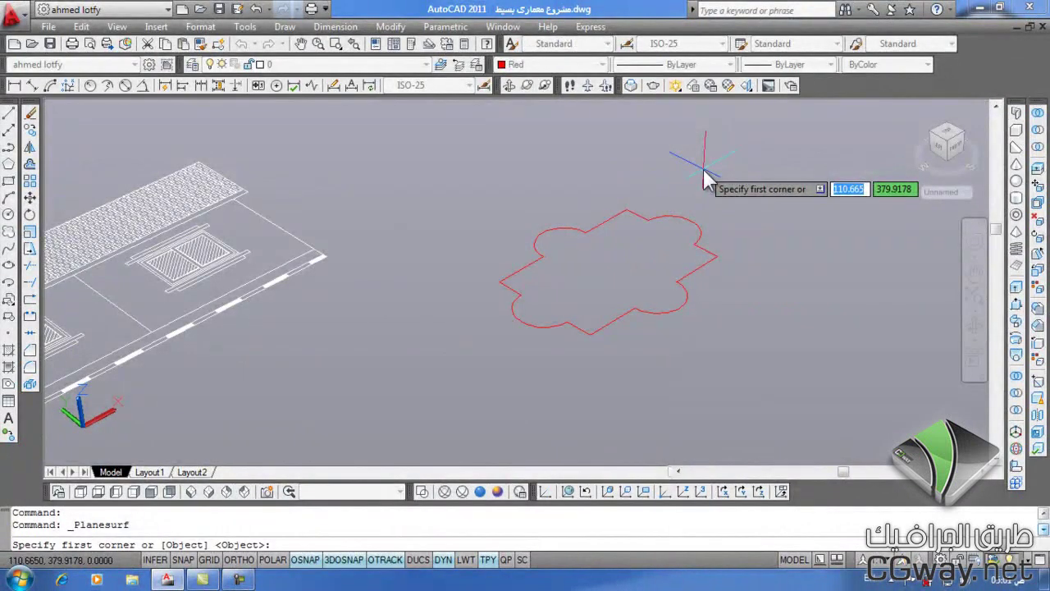
type("o")
key("Return")
left_click(682, 220)
key("Return")
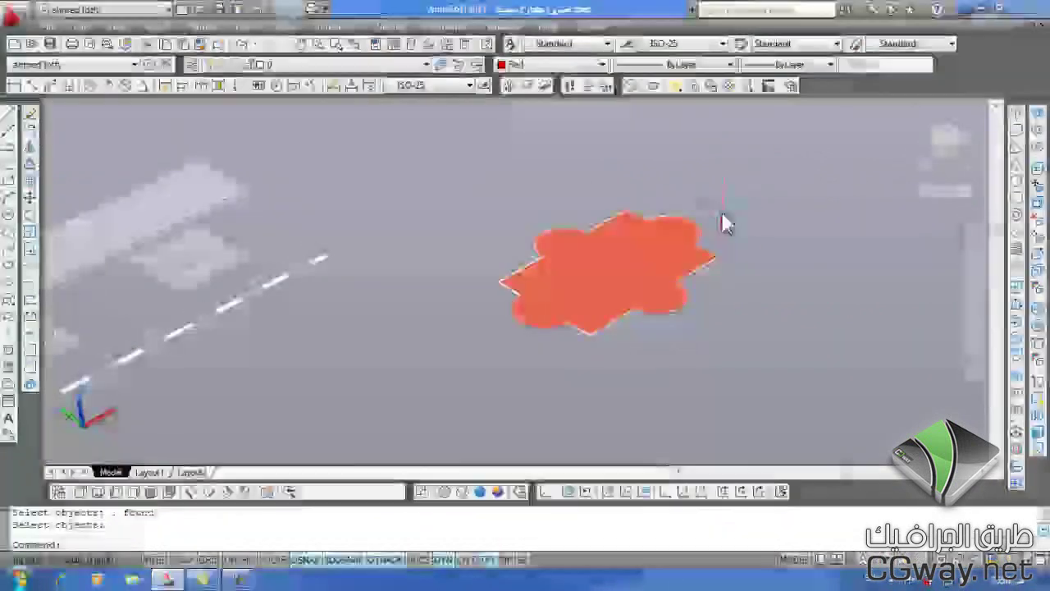
left_click(480, 492)
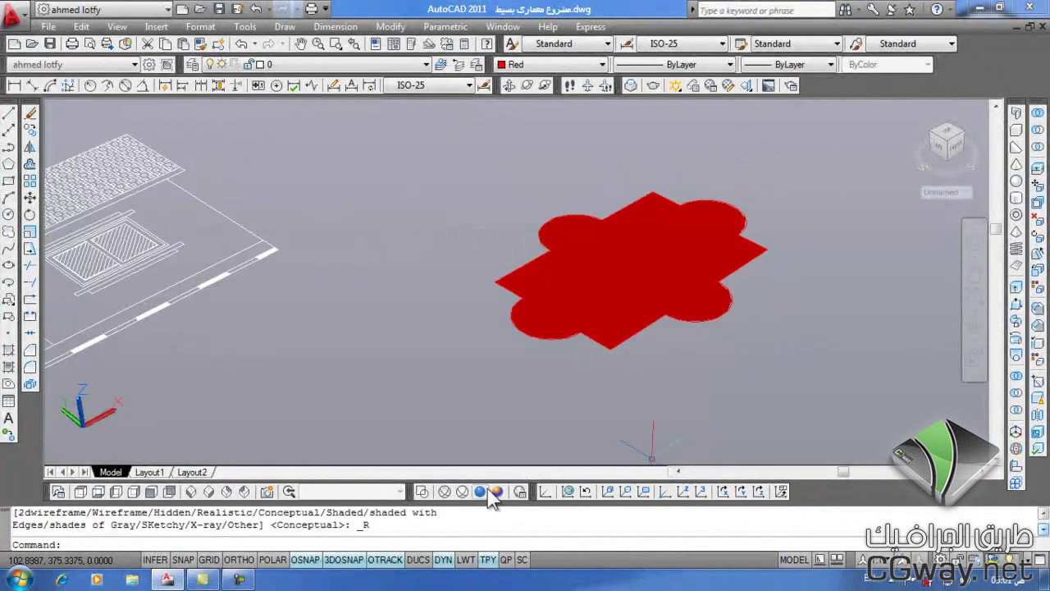
middle_click_drag(661, 321, 555, 338)
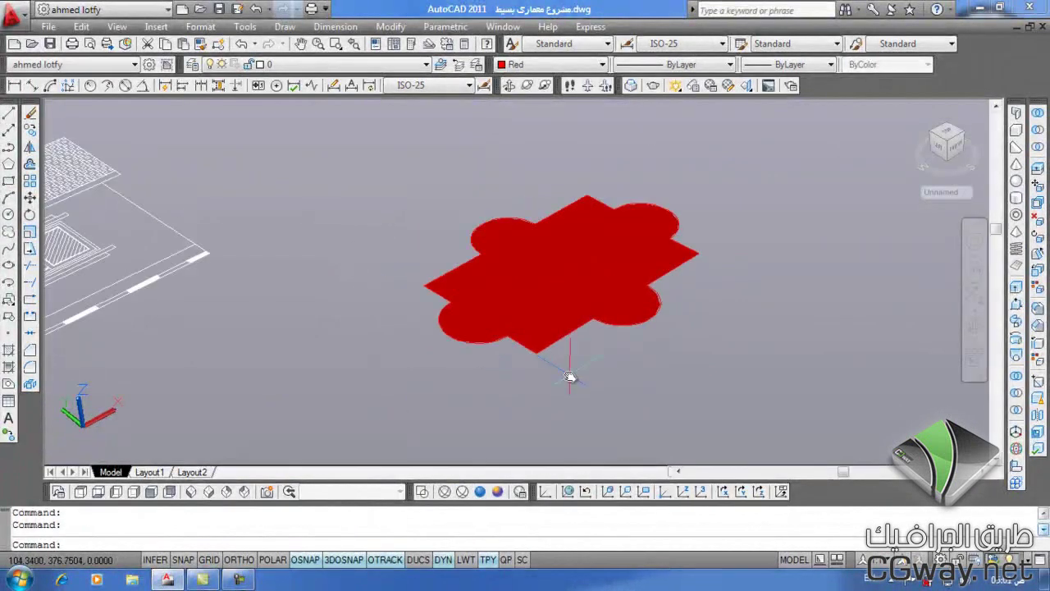
scroll(570, 363, "down", 3)
scroll(476, 394, "up", 2)
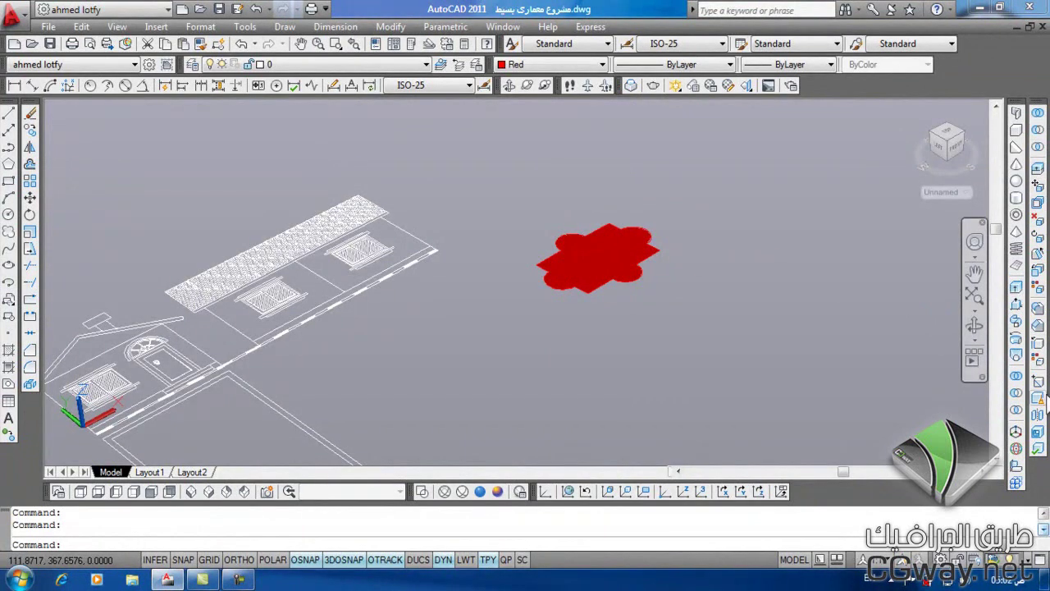
scroll(633, 293, "up", 2)
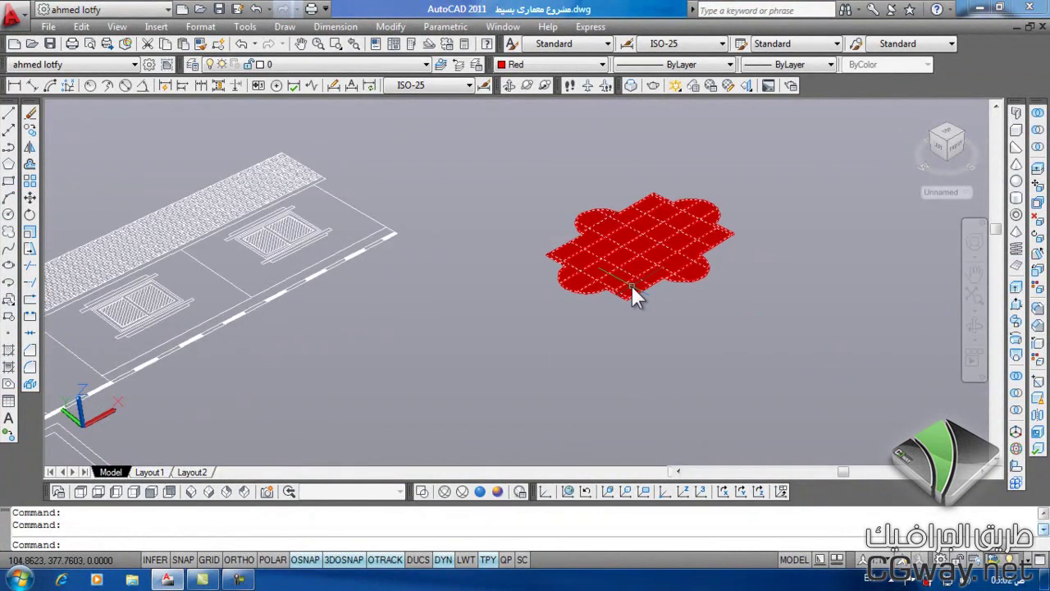
scroll(667, 274, "up", 2)
middle_click_drag(667, 274, 585, 305)
scroll(629, 305, "up", 2)
mouse_move(703, 296)
middle_mouse_down()
mouse_move(587, 308)
mouse_move(664, 305)
middle_mouse_up()
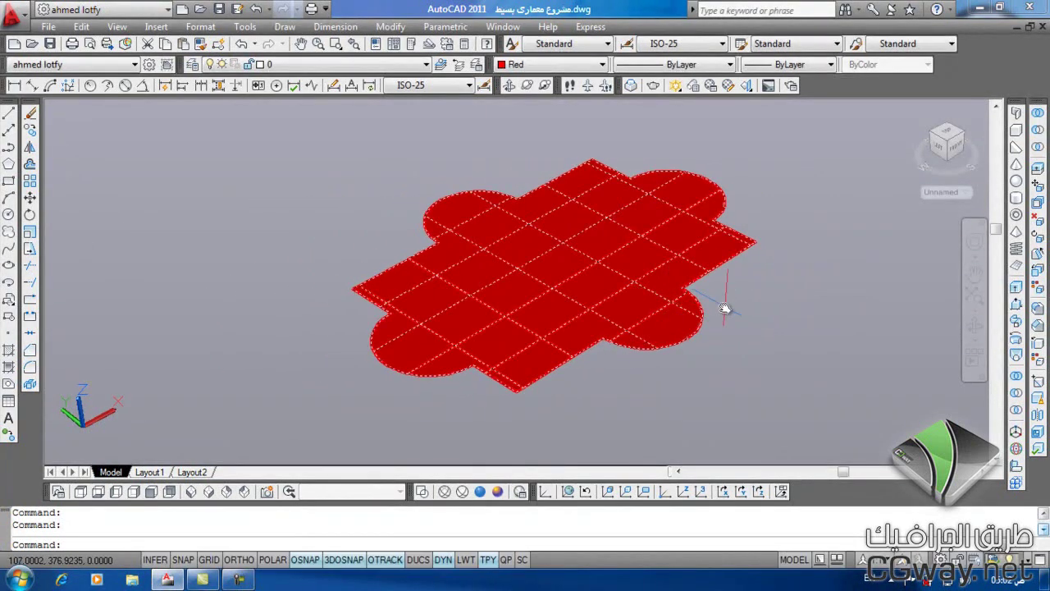
scroll(618, 249, "down", 5)
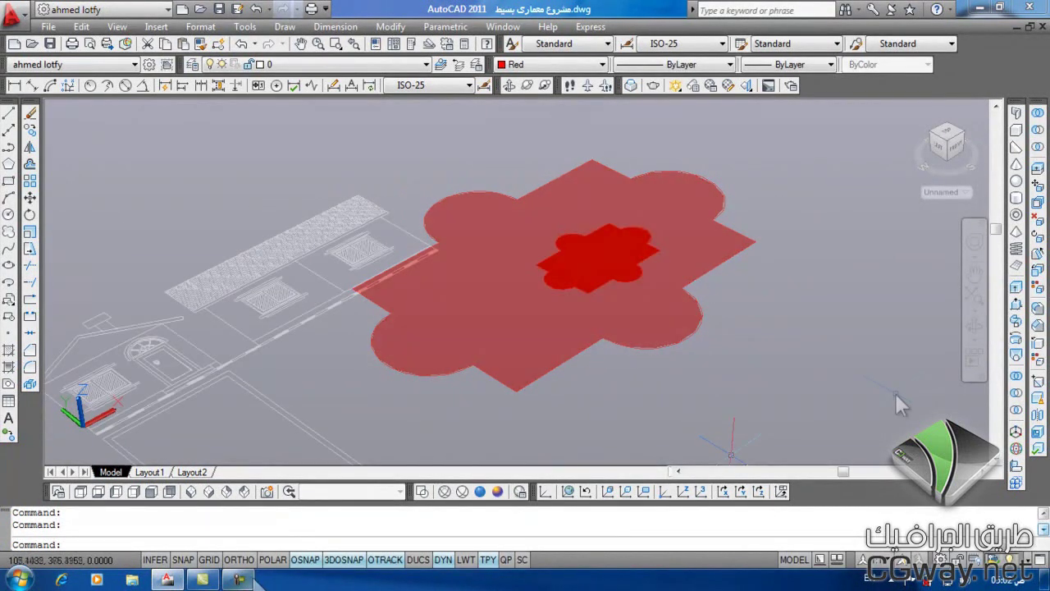